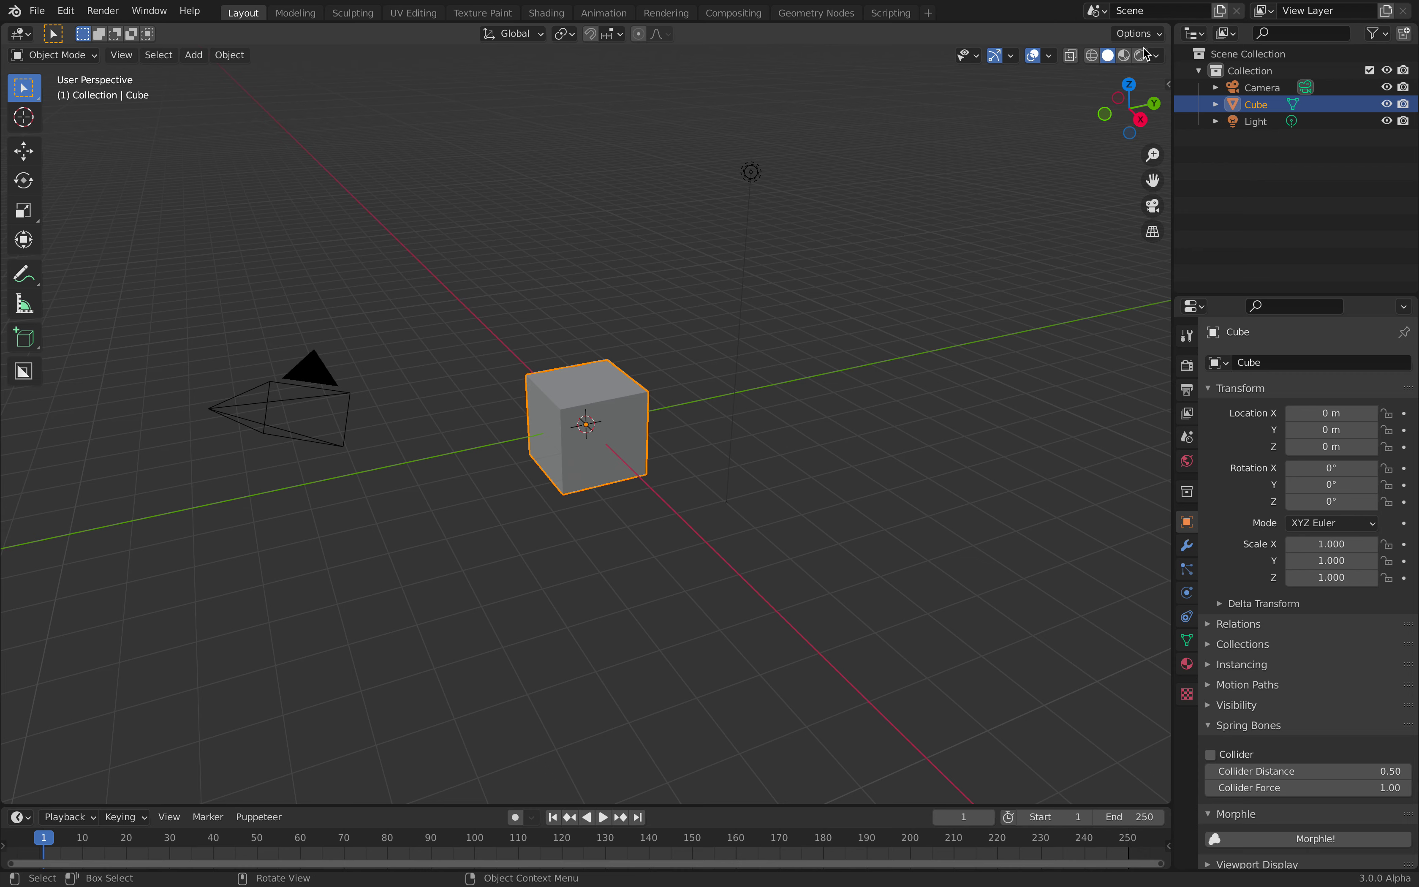
# Split the 3D viewport into two stacked areas and turn the upper one into a Geometry Node Editor
pyautogui.click(1167, 34)
pyautogui.moveTo(1168, 25); pyautogui.dragTo(1102, 458)
pyautogui.moveTo(698, 510); pyautogui.dragTo(743, 532, button='middle')
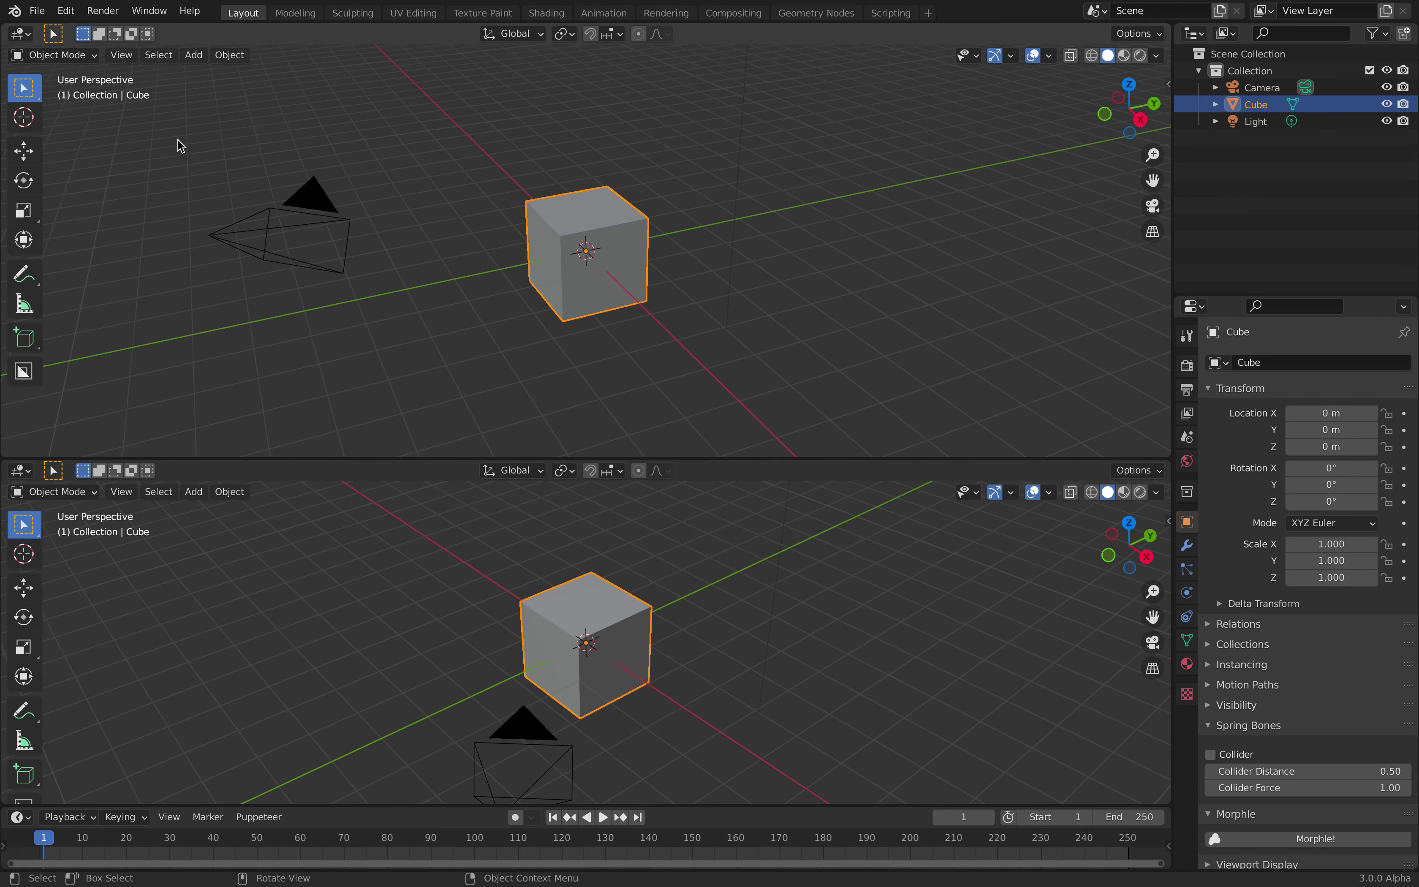
pyautogui.click(22, 33)
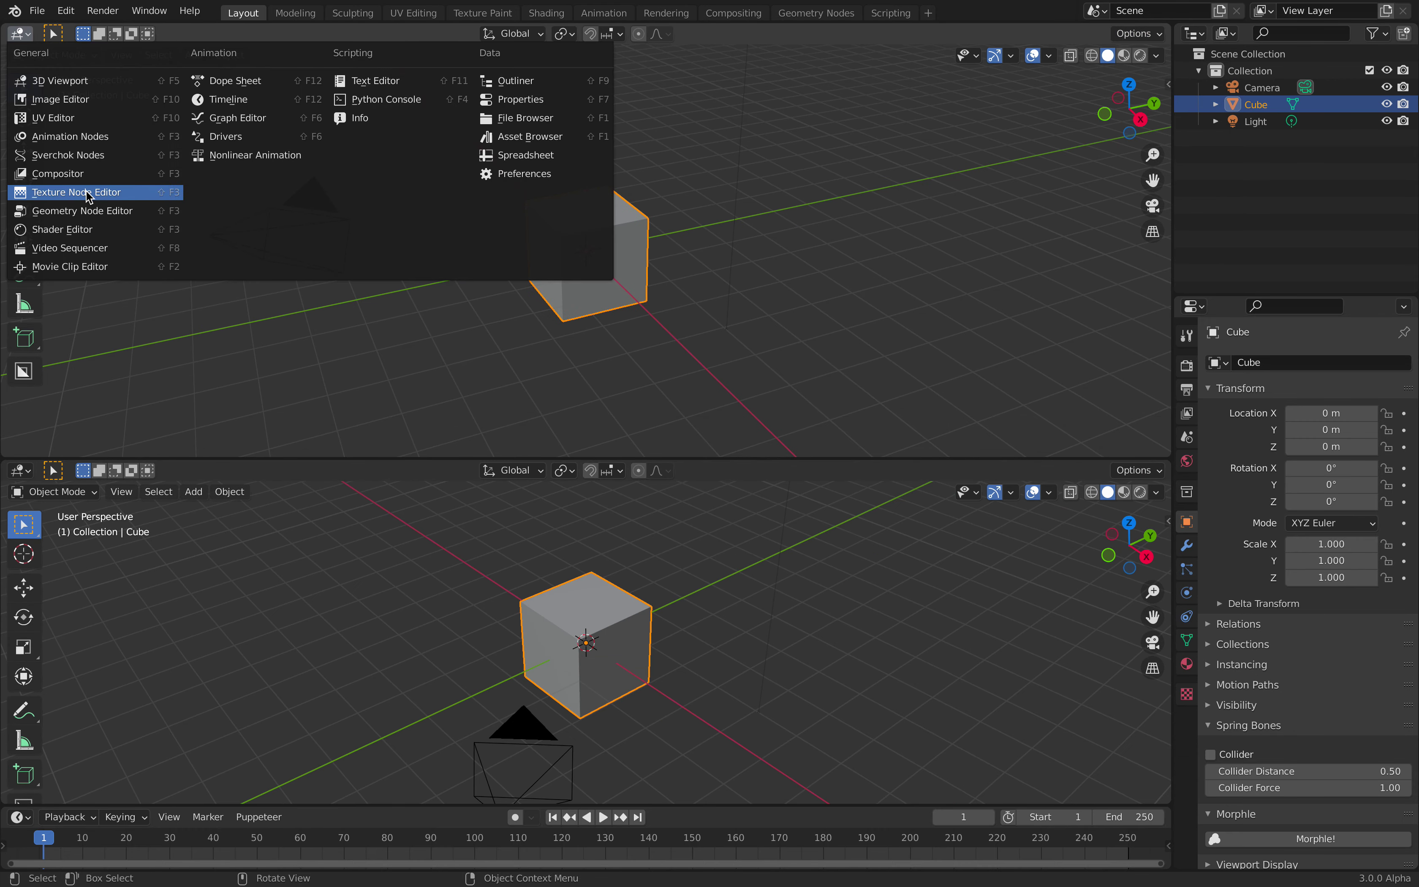
pyautogui.click(91, 210)
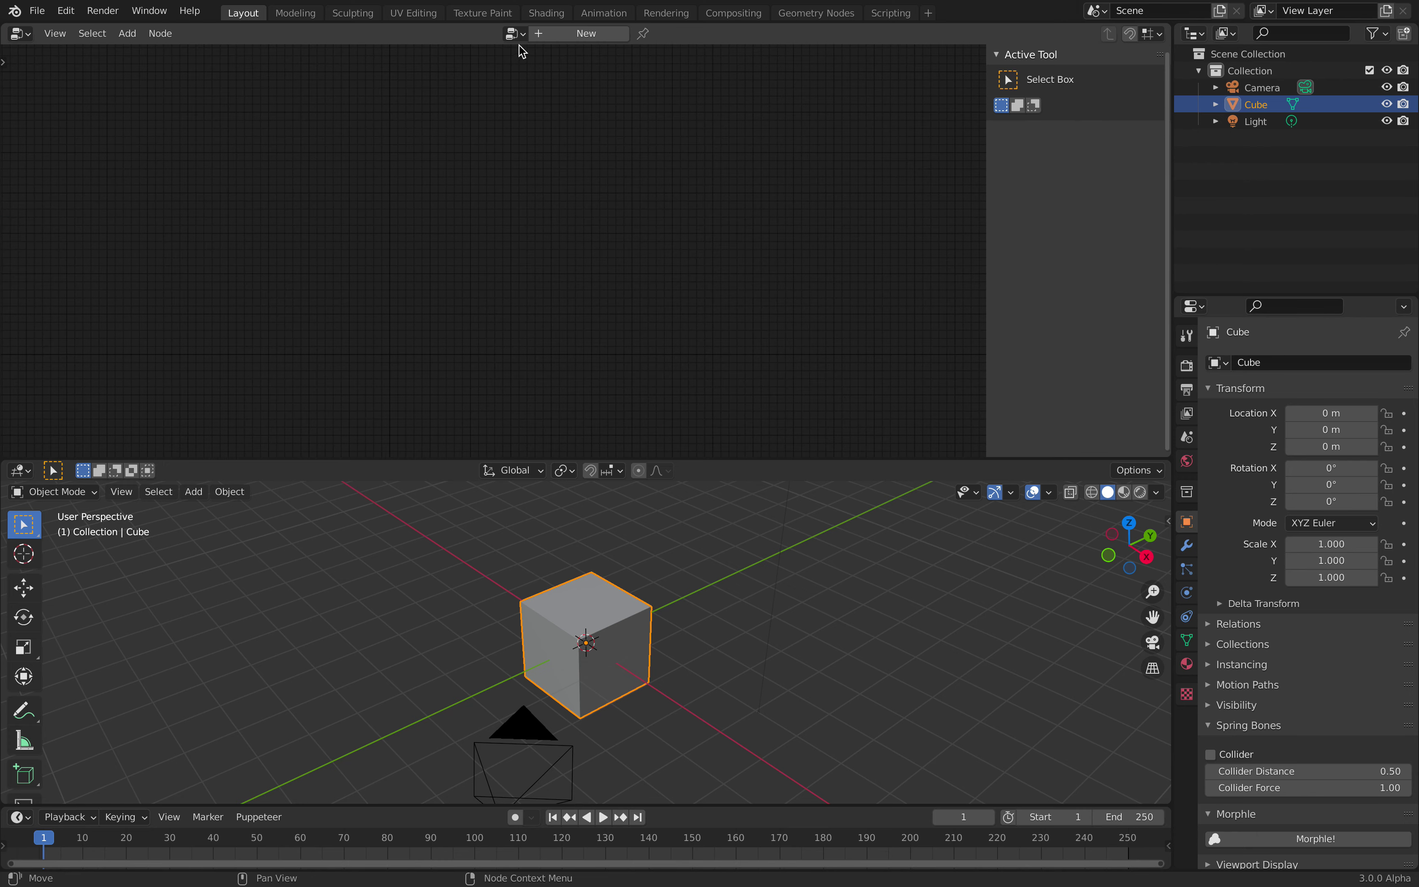
# Create a new geometry node tree on the cube and insert a Mesh to Curve node between Group Input and Group Output
pyautogui.click(528, 33)
pyautogui.hotkey('shift', 'a')
pyautogui.moveTo(460, 205)
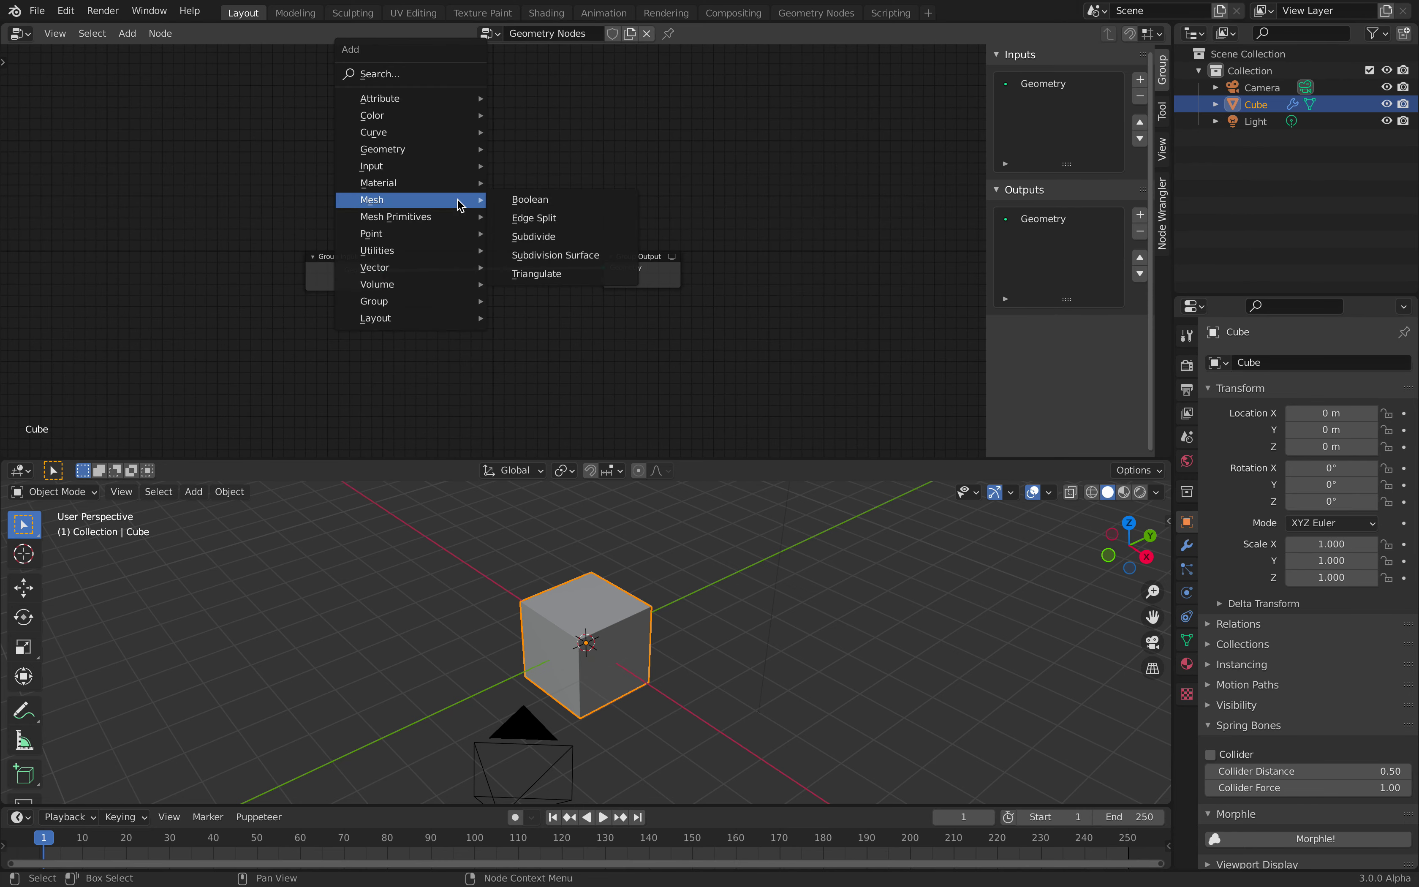
pyautogui.click(444, 74)
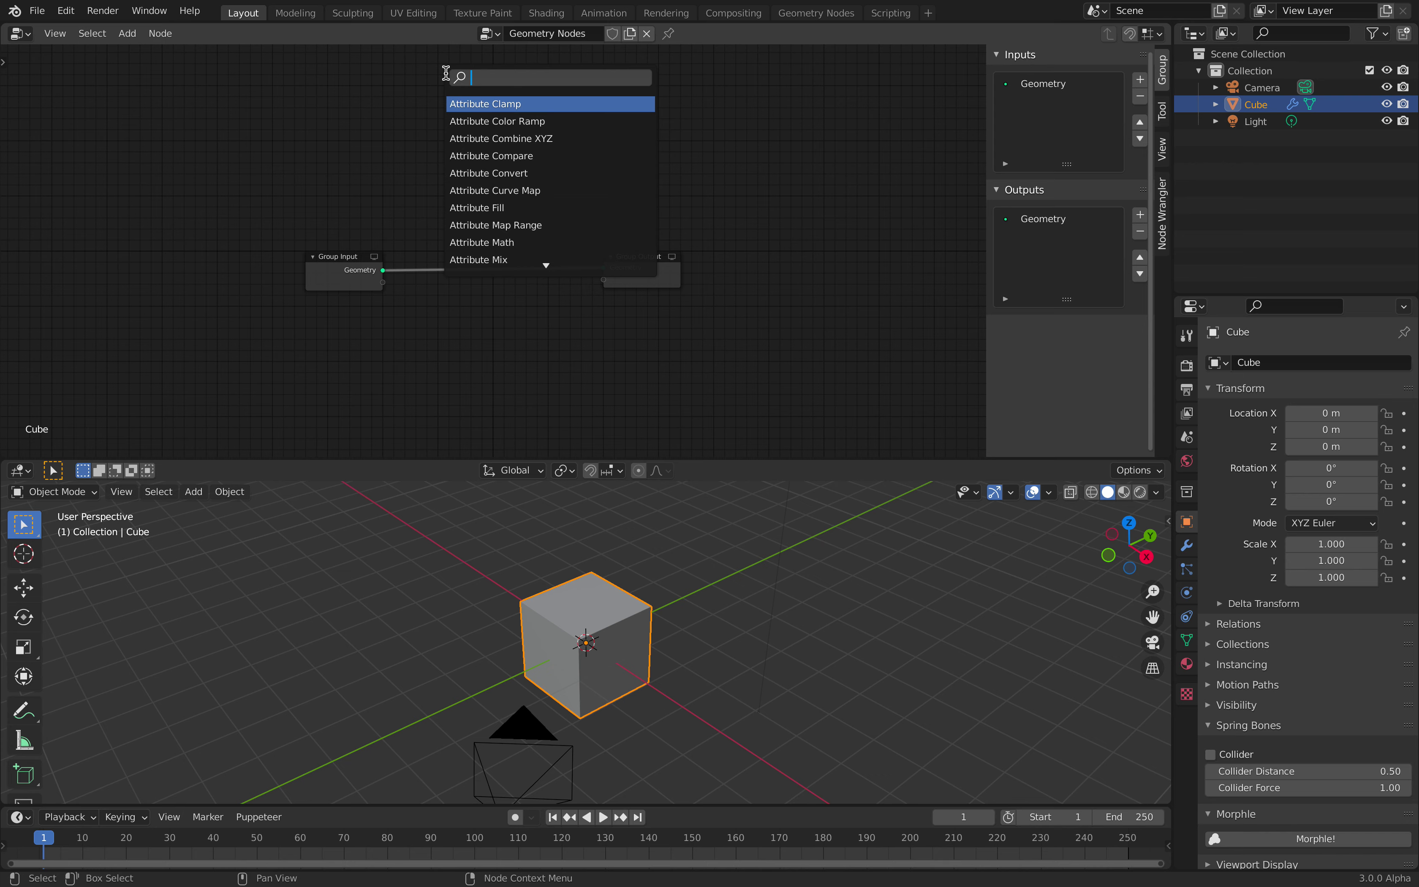
pyautogui.write('mesh')
pyautogui.press('Down')
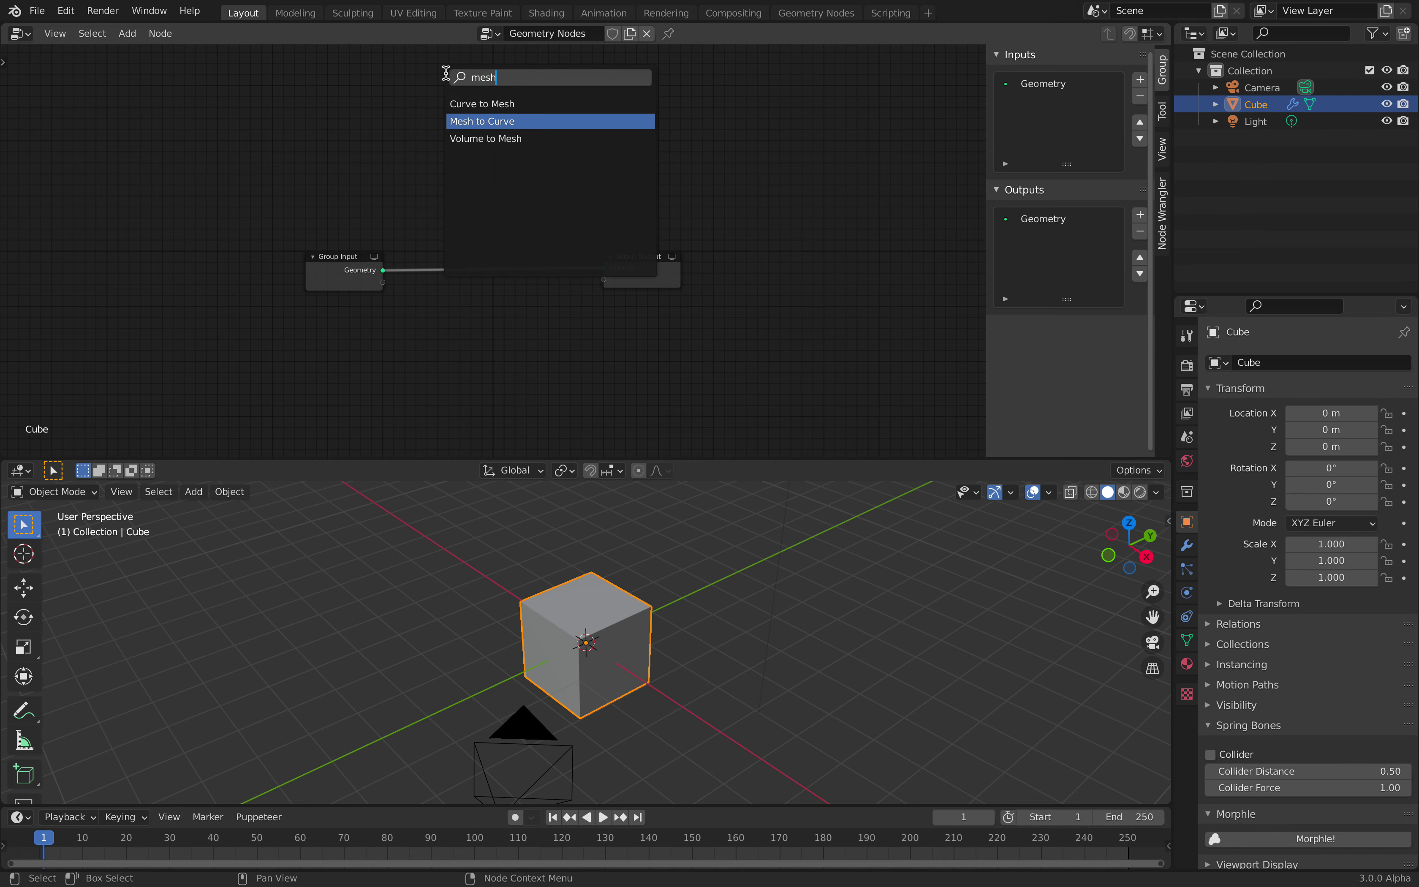
pyautogui.press('Return')
pyautogui.scroll(2, 516, 182)
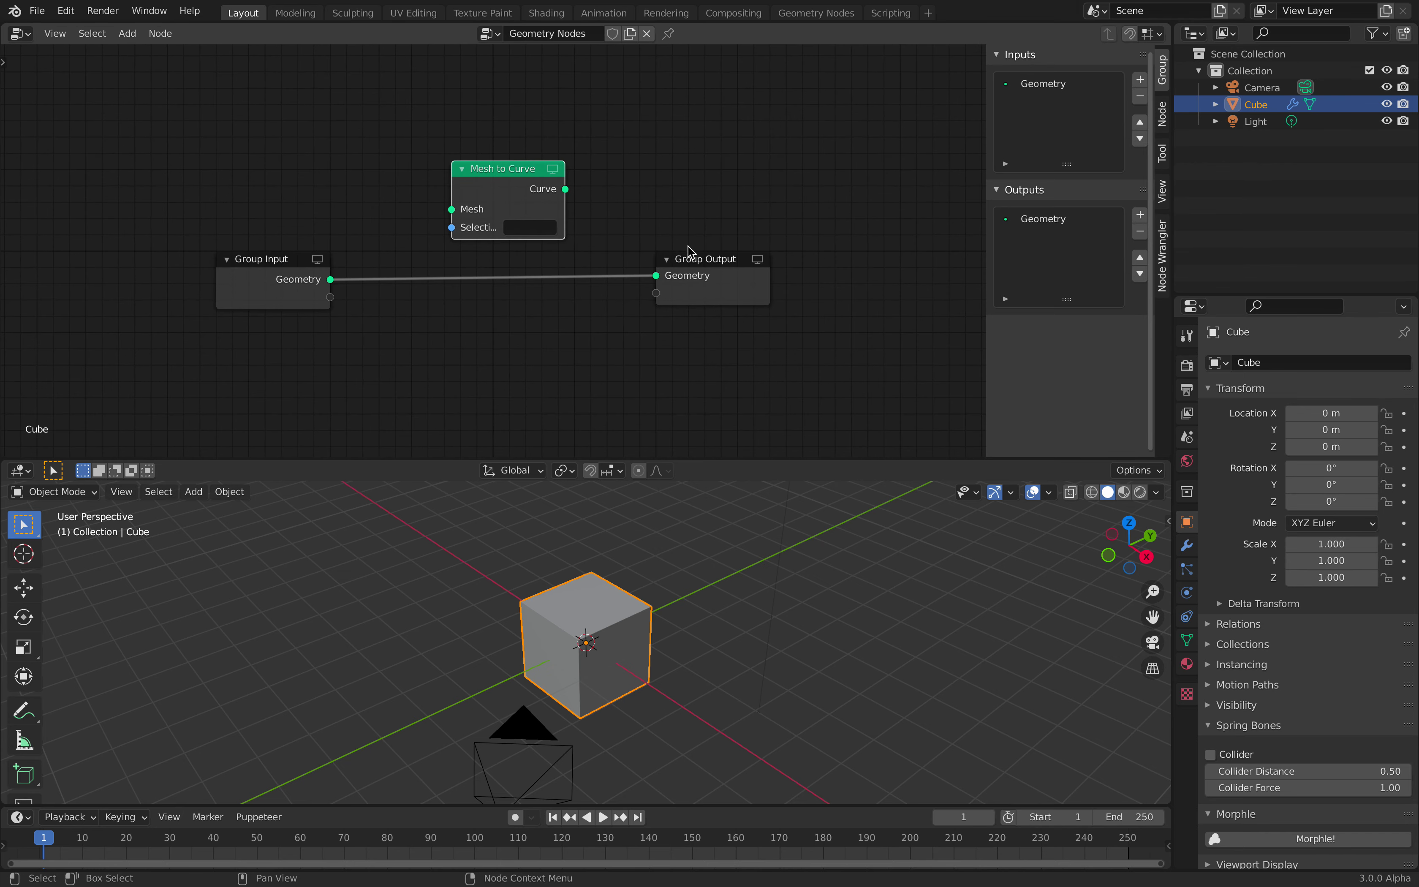
pyautogui.click(544, 255)
pyautogui.moveTo(674, 612); pyautogui.dragTo(664, 561, button='middle')
pyautogui.scroll(2, 701, 635)
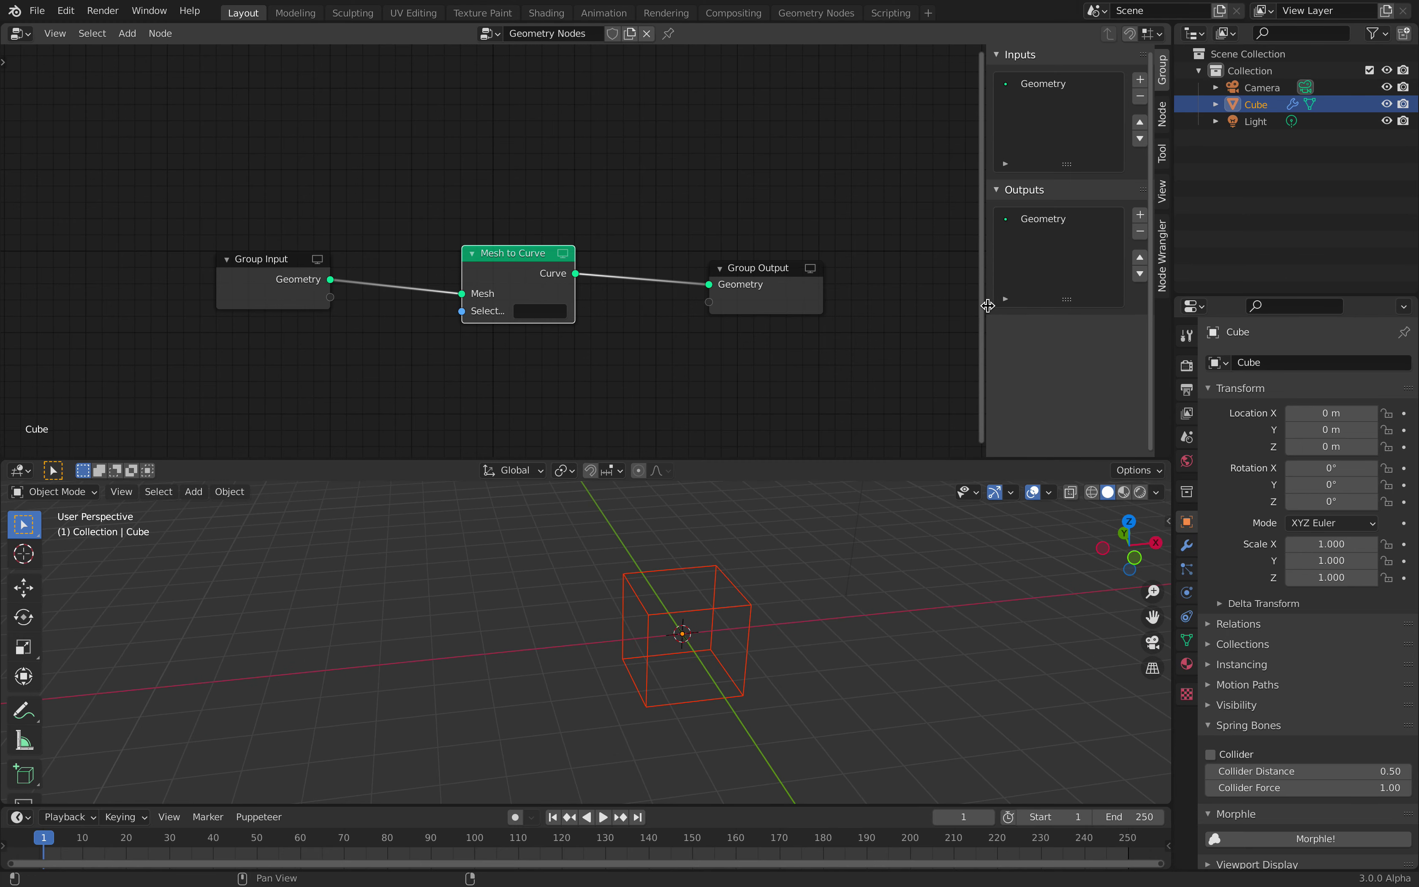
# Collapse the node editor's sidebar to free up space for the node tree
pyautogui.moveTo(988, 306); pyautogui.dragTo(1120, 305)
pyautogui.moveTo(785, 578); pyautogui.dragTo(715, 563, button='middle')
pyautogui.moveTo(629, 265); pyautogui.dragTo(583, 205, button='middle')
pyautogui.moveTo(643, 575); pyautogui.dragTo(520, 538, button='middle')
# Add a torus beside the cube, scale it up to about 2.75, and apply all its transforms
pyautogui.hotkey('shift', 'a')
pyautogui.moveTo(514, 534)
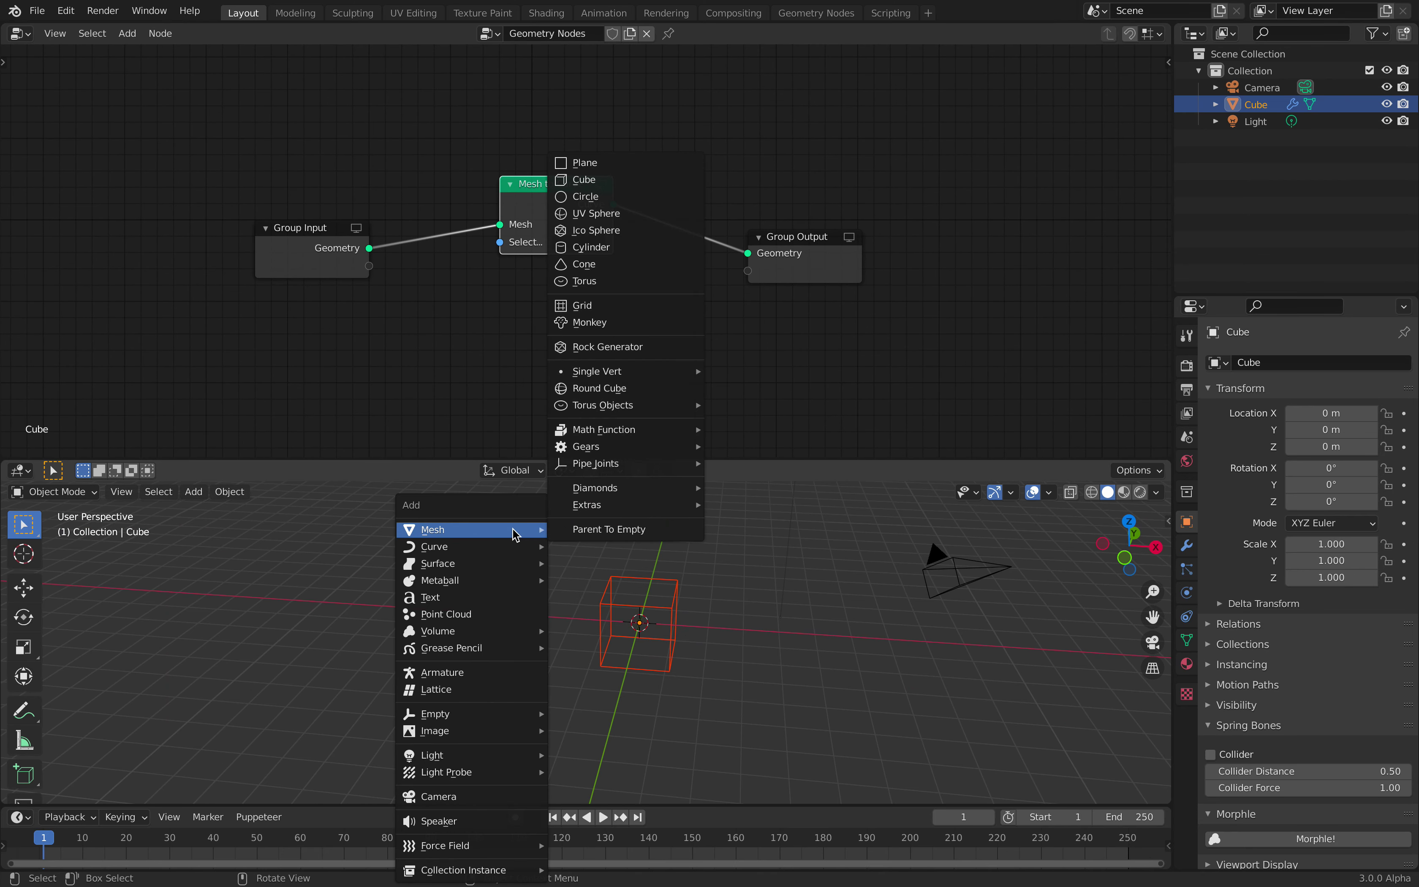
pyautogui.click(607, 282)
pyautogui.press('g')
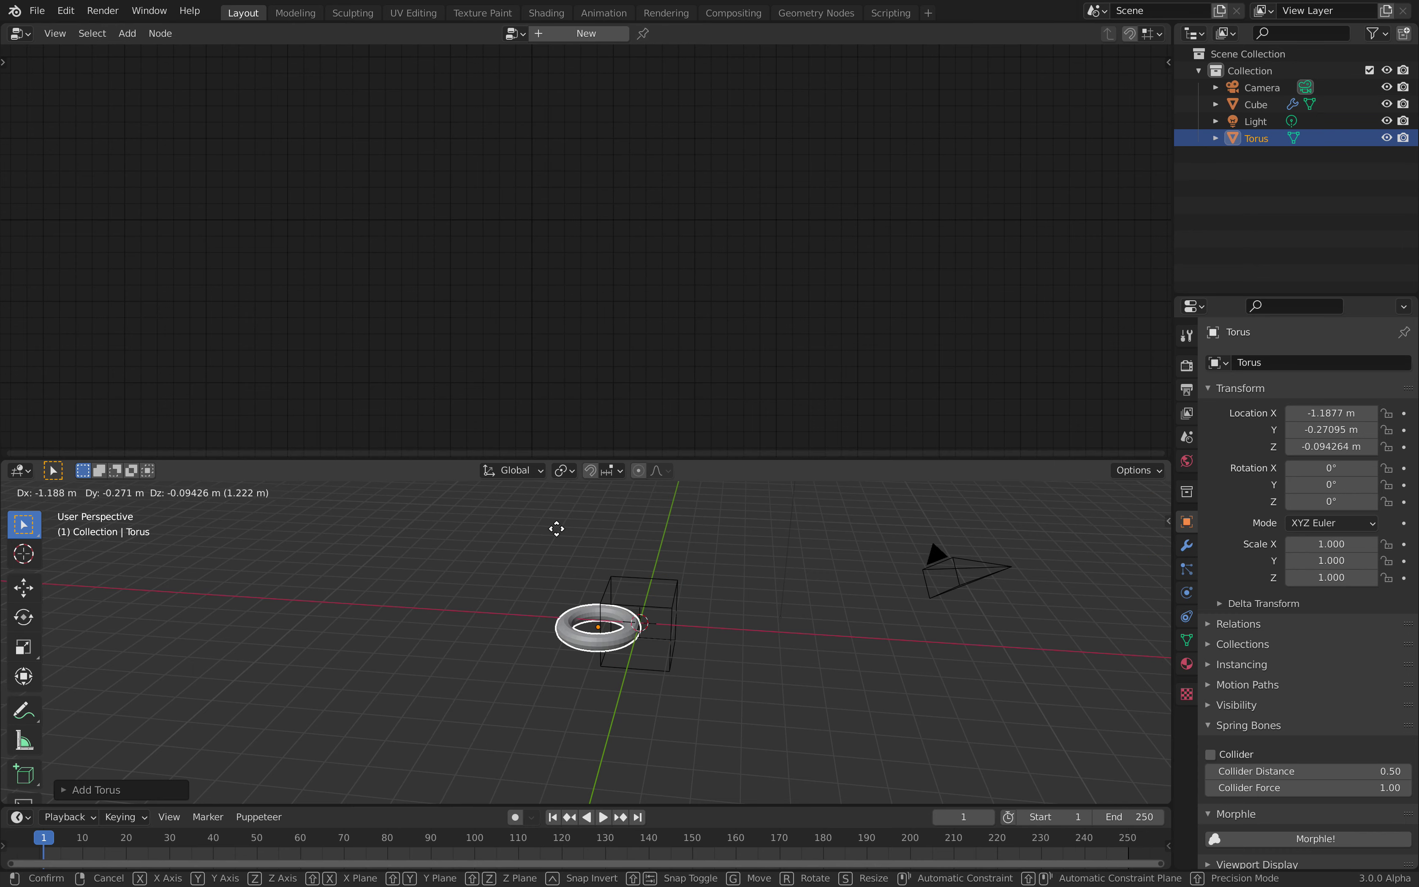
pyautogui.press('s')
pyautogui.click(628, 654)
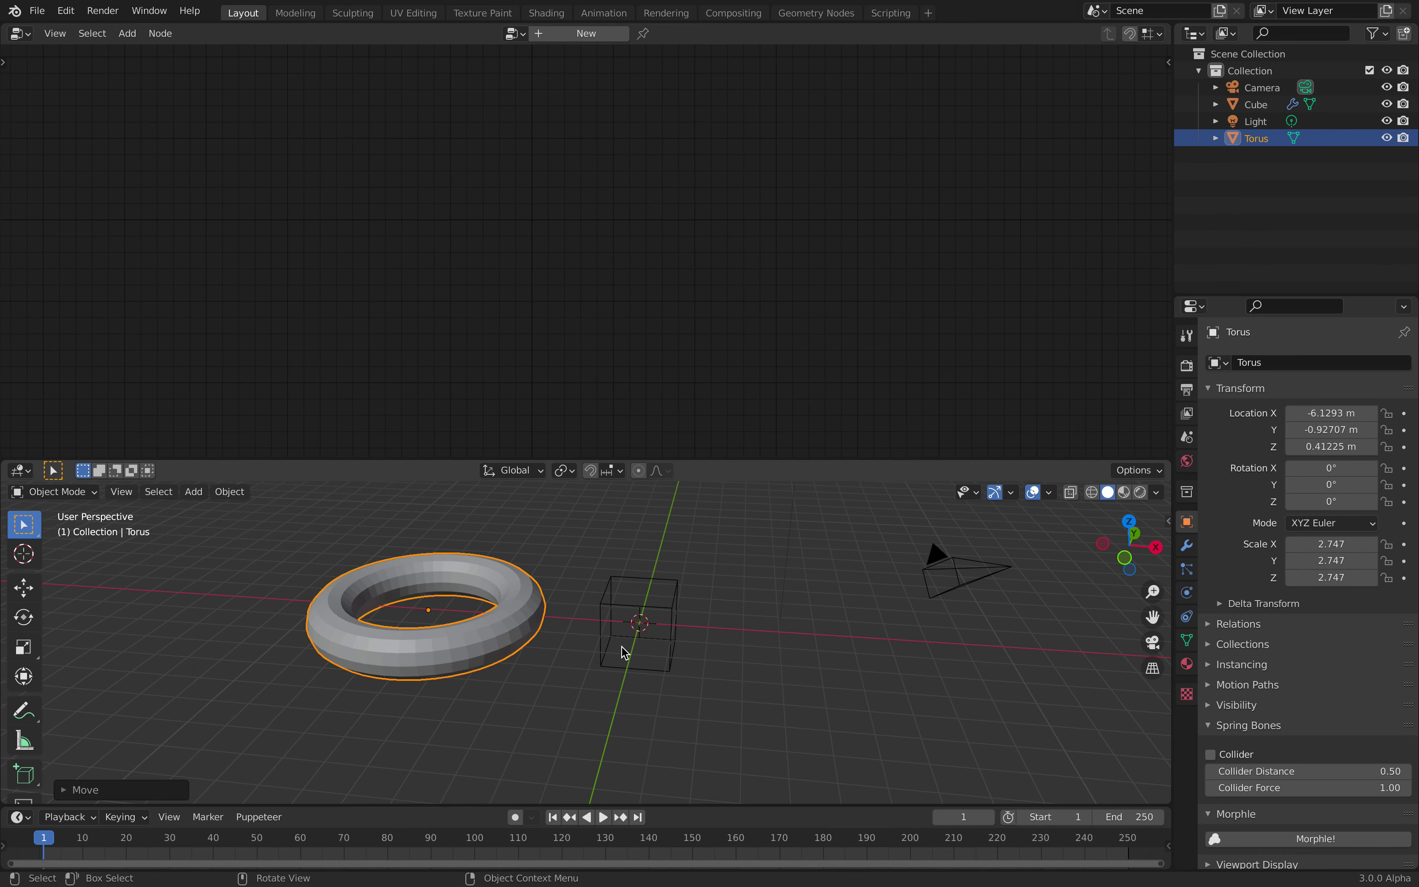
pyautogui.hotkey('ctrl', 'a')
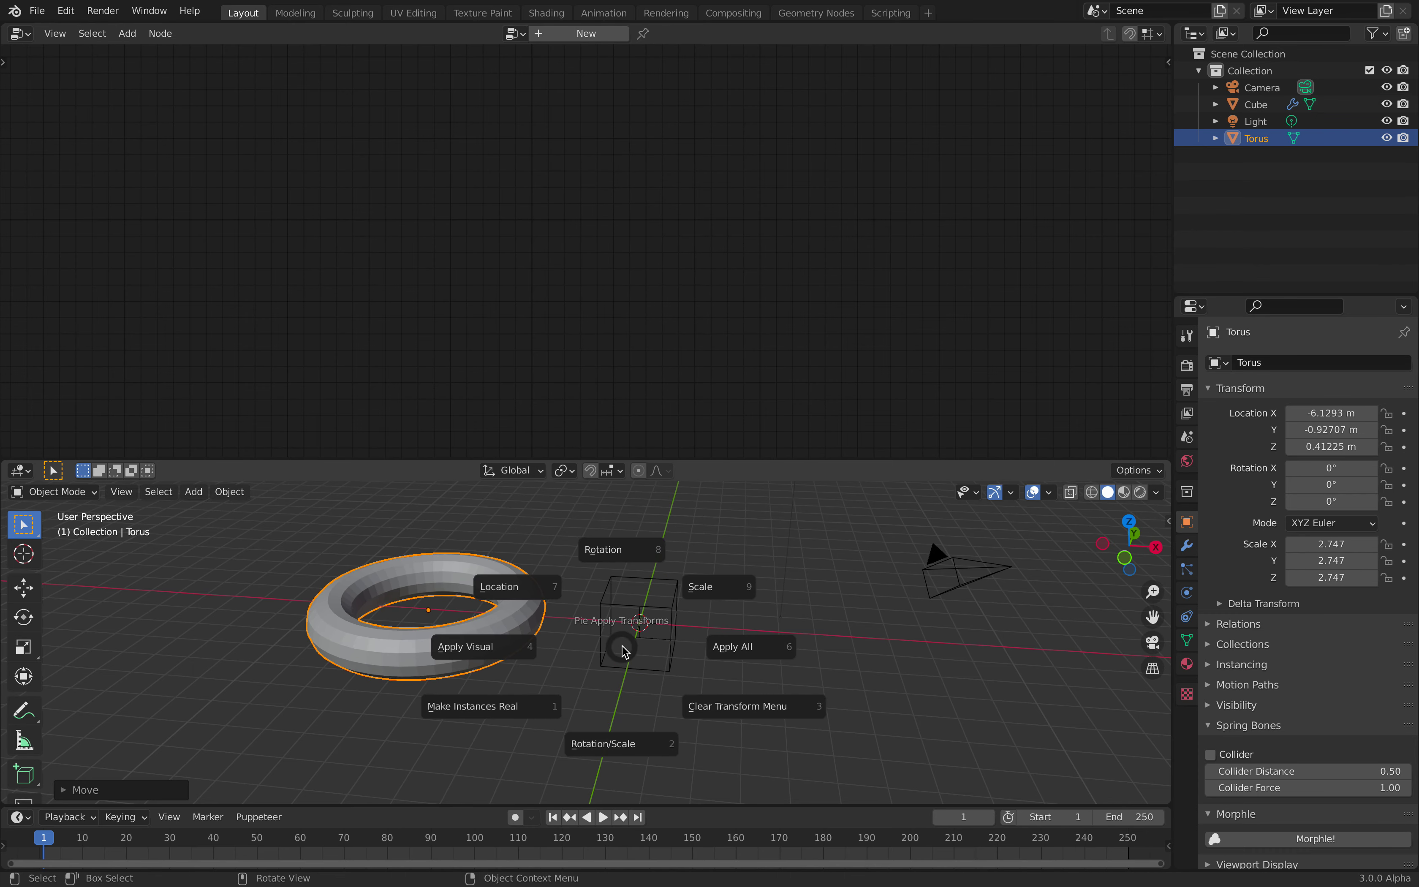
pyautogui.click(715, 648)
# Give the torus a Geometry Nodes modifier that uses the cube's existing Geometry Nodes tree
pyautogui.click(1186, 546)
pyautogui.click(1248, 362)
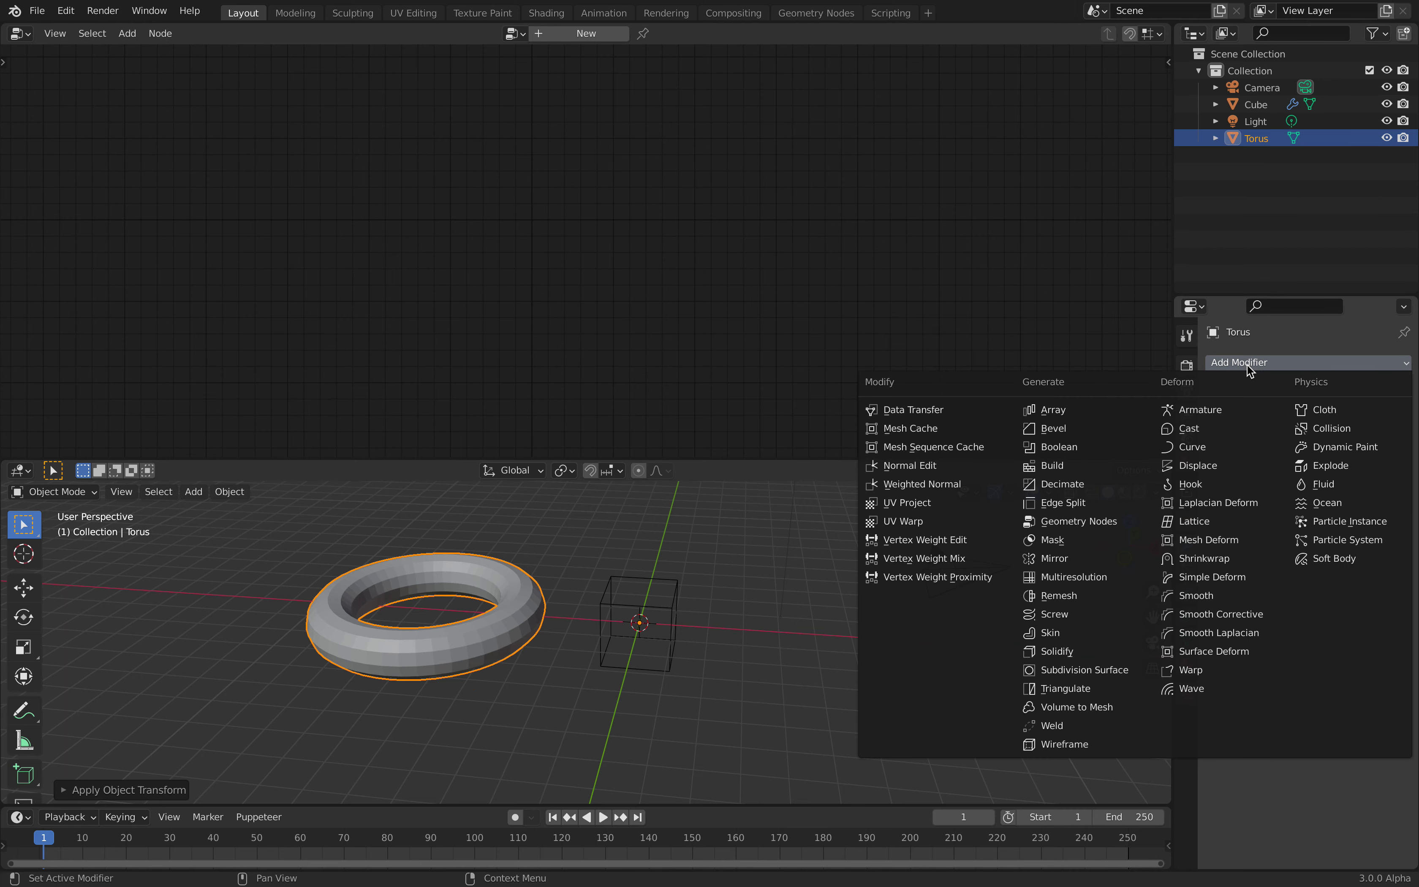
pyautogui.click(1077, 521)
pyautogui.click(1221, 454)
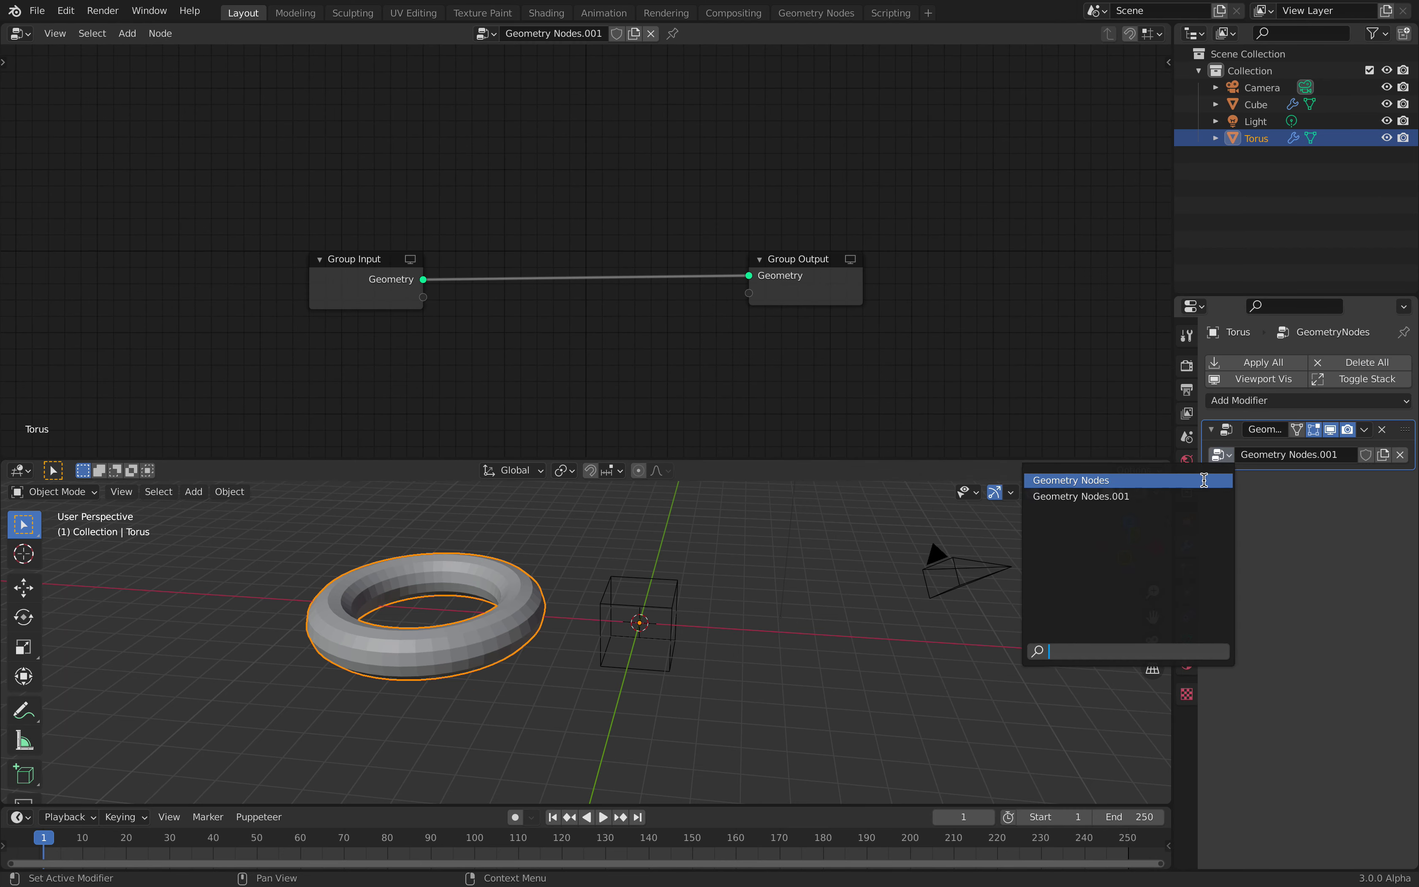
pyautogui.click(1203, 480)
pyautogui.moveTo(434, 674); pyautogui.dragTo(572, 612, button='middle')
pyautogui.scroll(-1, 606, 634)
pyautogui.scroll(-1, 606, 624)
# Delete the light and the camera from the scene
pyautogui.click(815, 554)
pyautogui.keyDown('shift'); pyautogui.moveTo(750, 574); pyautogui.dragTo(631, 612, button='middle'); pyautogui.keyUp('shift')
pyautogui.scroll(-2, 706, 564)
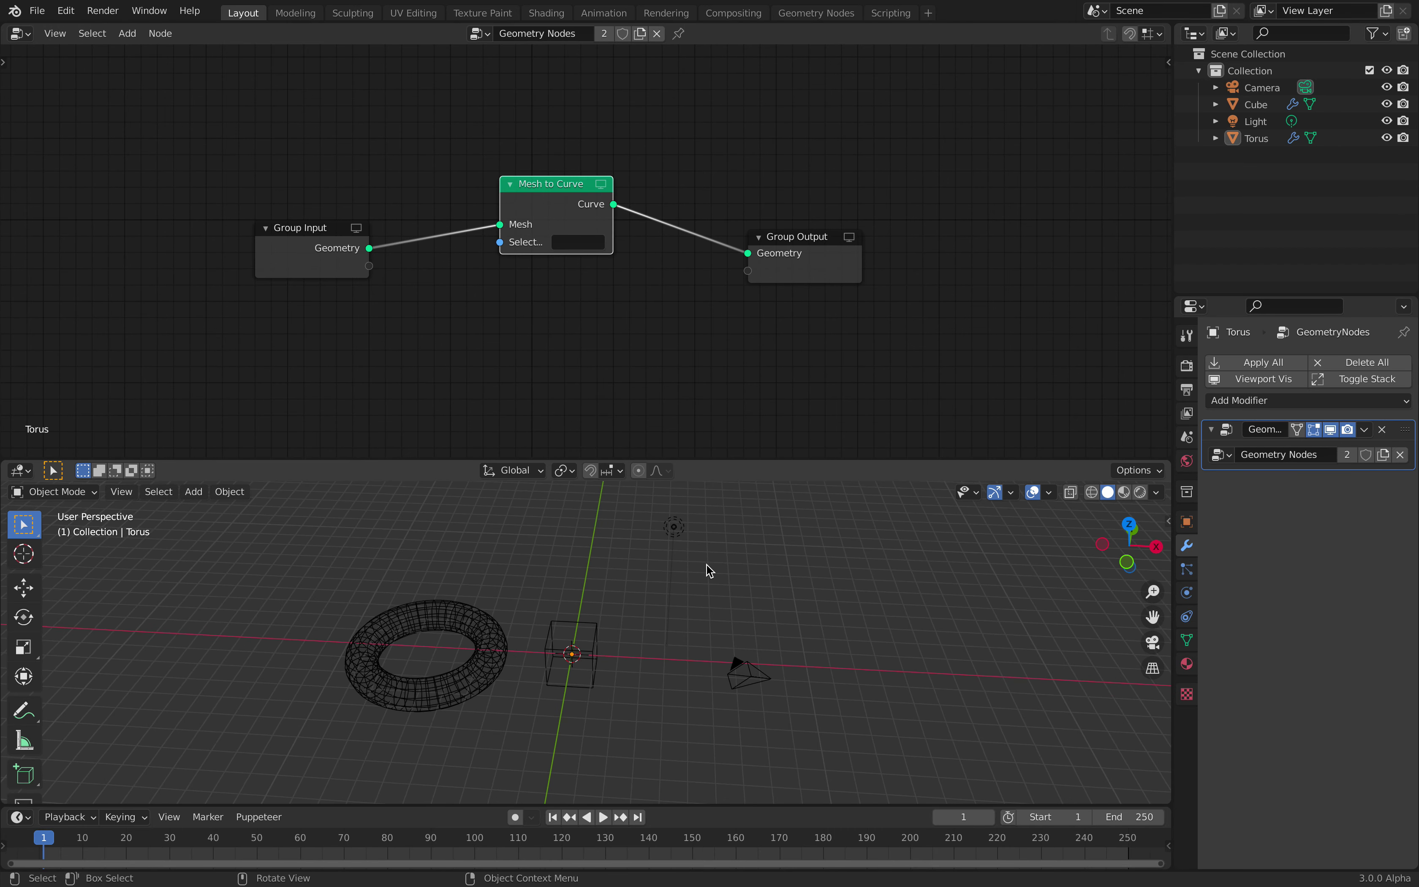
pyautogui.click(673, 531)
pyautogui.keyDown('shift'); pyautogui.click(735, 682); pyautogui.keyUp('shift')
pyautogui.press('Delete')
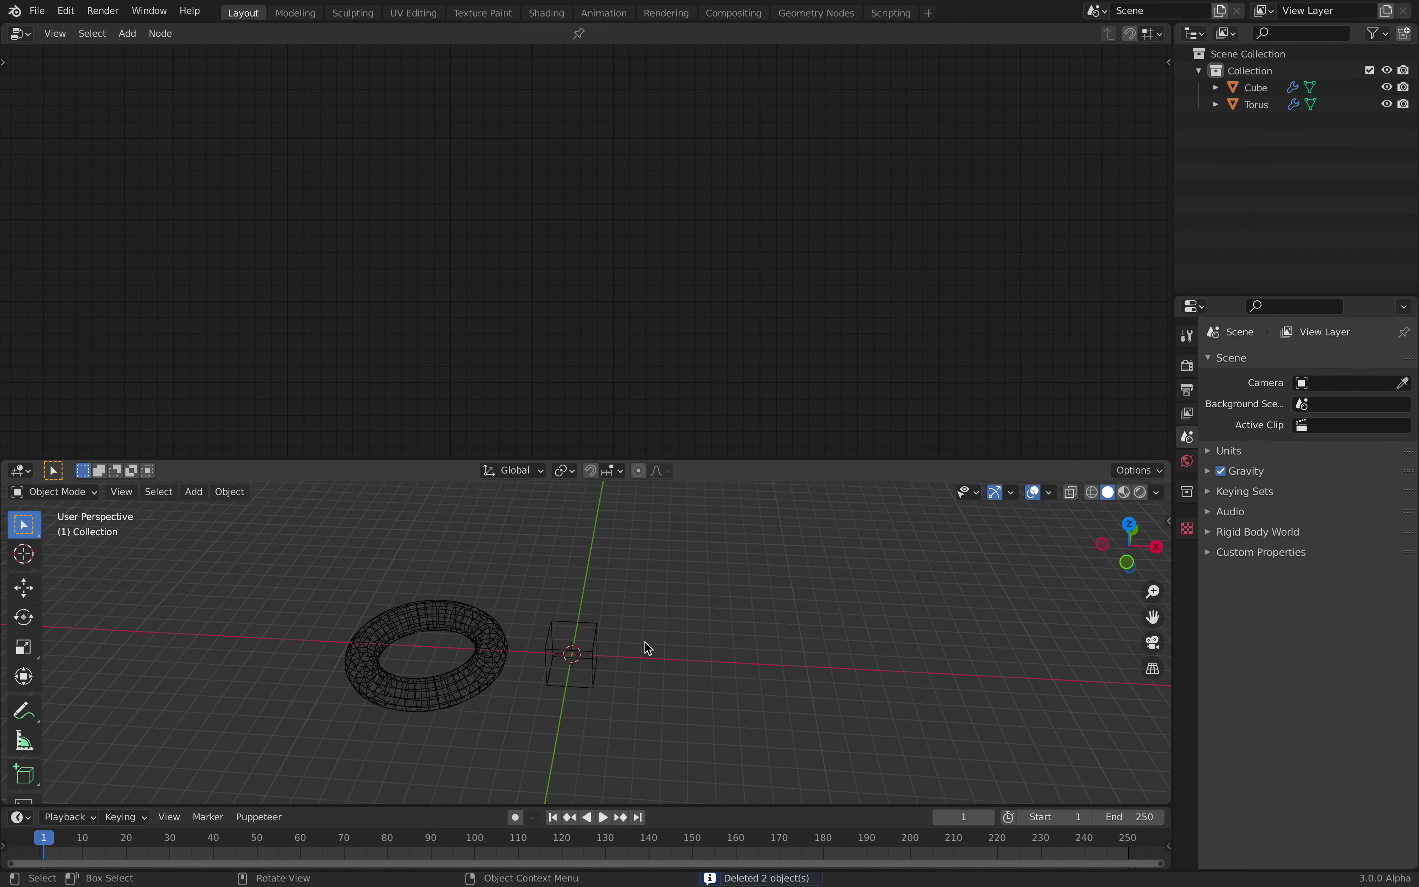
# Add a second cube and place it on the opposite side of the wireframe cube from the torus
pyautogui.scroll(2, 644, 643)
pyautogui.hotkey('shift', 'a')
pyautogui.moveTo(671, 546)
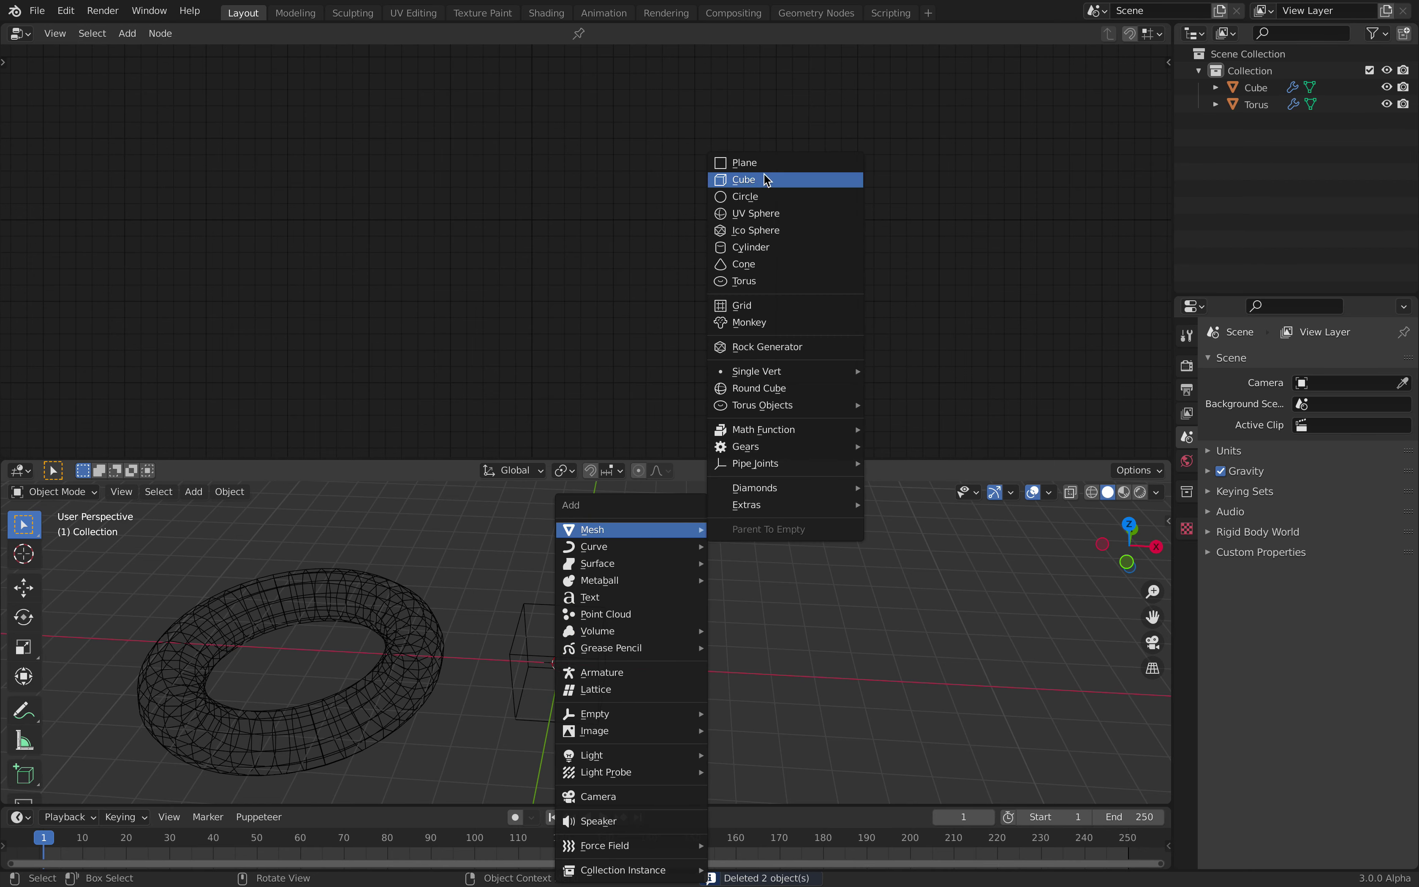
pyautogui.click(766, 180)
pyautogui.press('g')
pyautogui.click(751, 597)
# Merge all vertices of the new cube at their center into a single vertex
pyautogui.press('Tab')
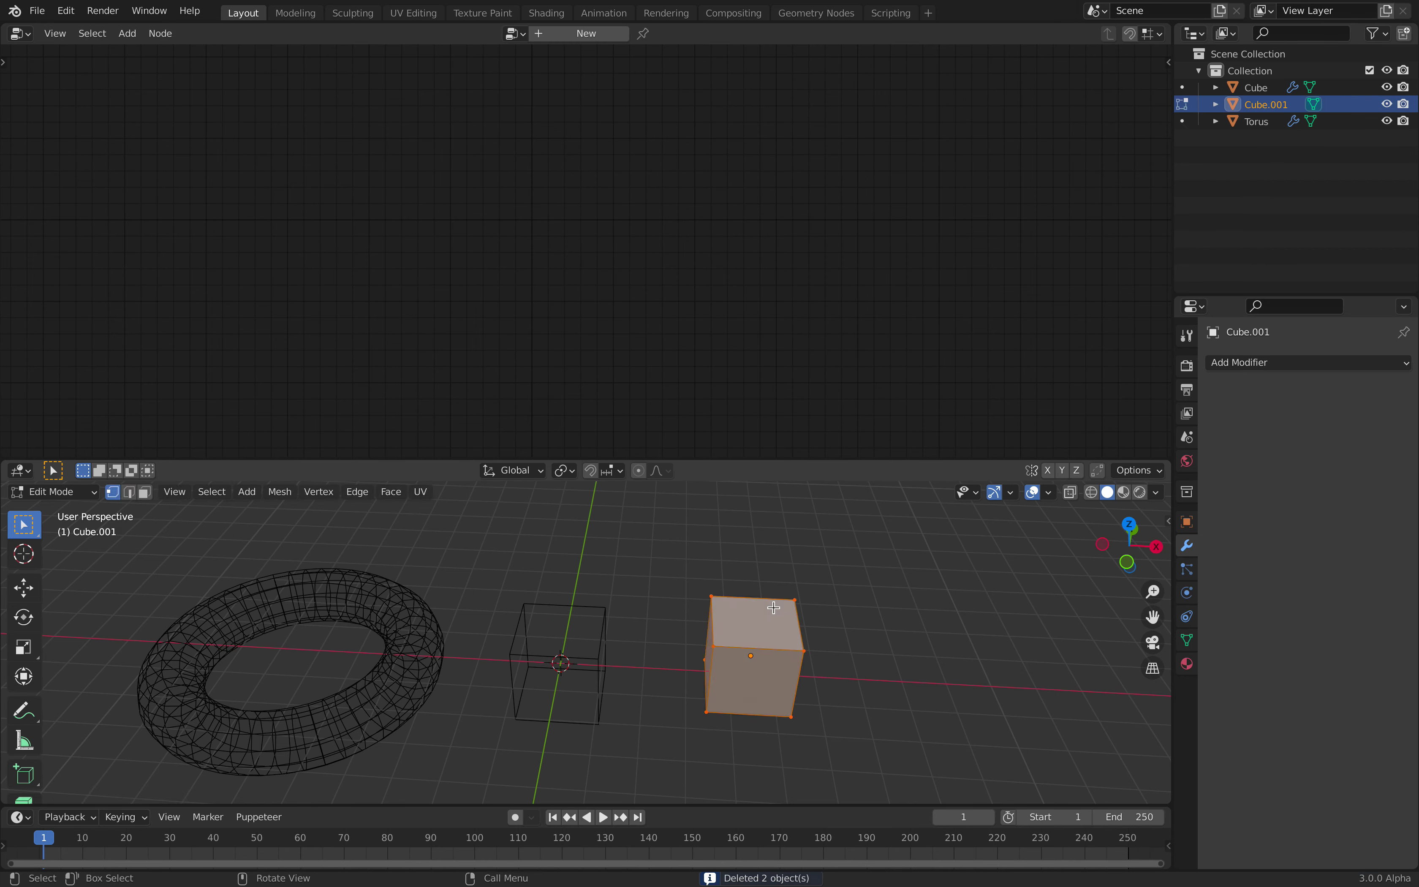
pyautogui.rightClick(776, 608)
pyautogui.moveTo(746, 614)
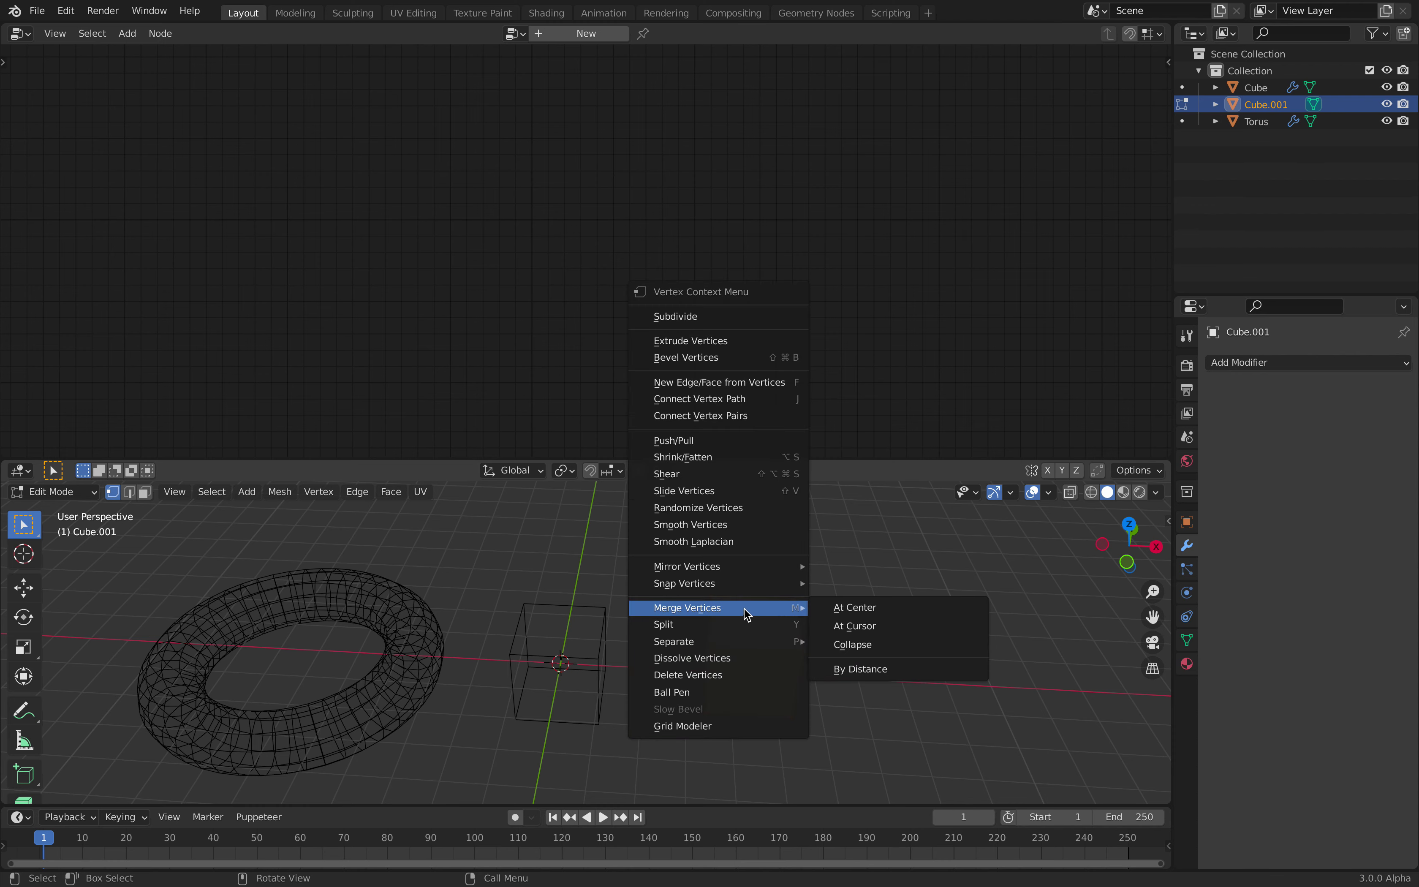
pyautogui.click(843, 611)
# Extrude the single vertex four times into a chain that rises and bends away from the torus
pyautogui.moveTo(789, 659); pyautogui.dragTo(751, 632, button='middle')
pyautogui.press('e')
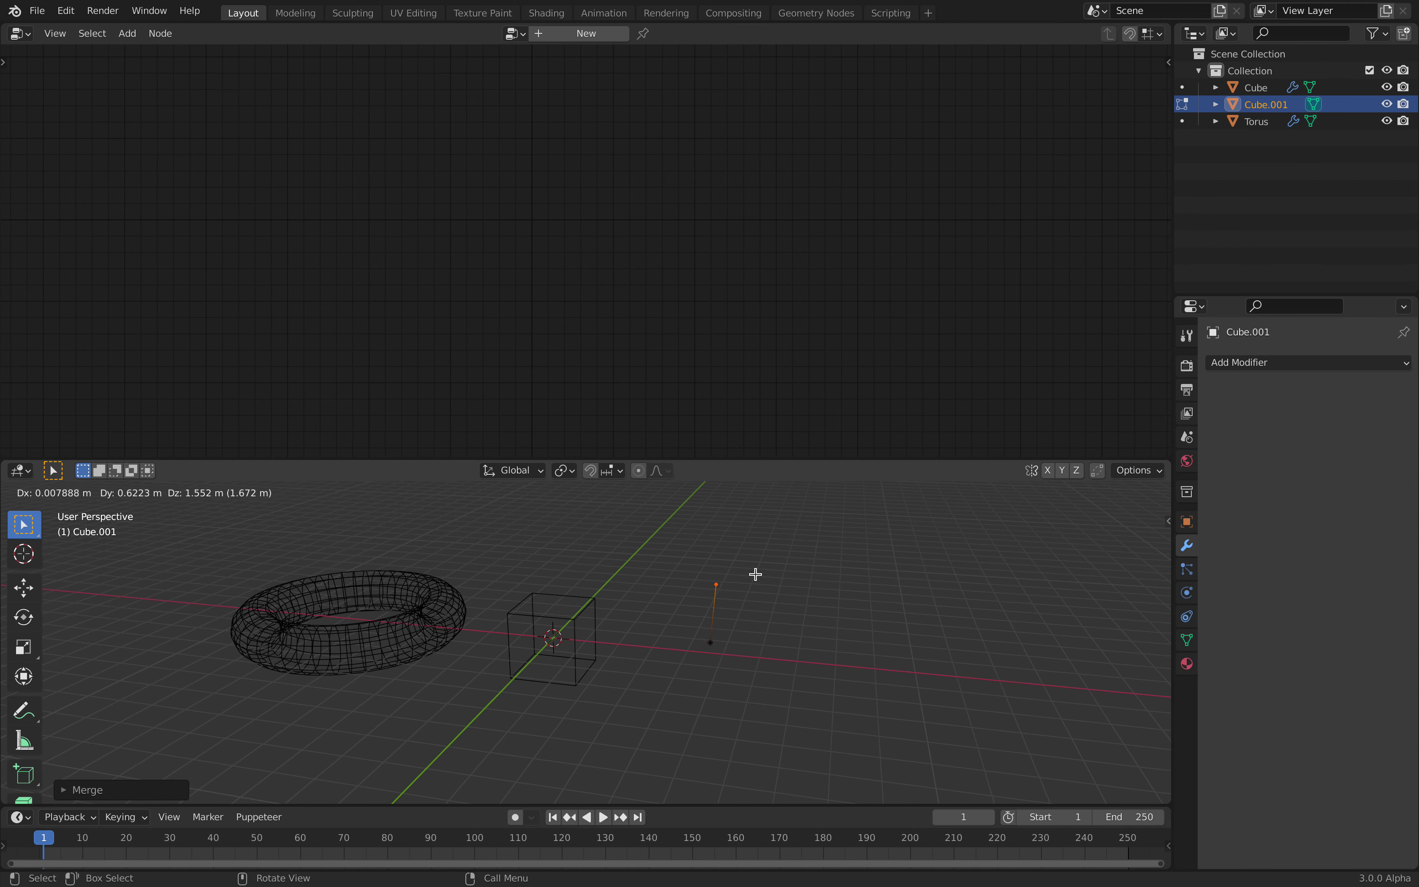
pyautogui.click(755, 573)
pyautogui.keyDown('shift'); pyautogui.moveTo(754, 574); pyautogui.dragTo(751, 661, button='middle'); pyautogui.keyUp('shift')
pyautogui.press('e')
pyautogui.click(765, 604)
pyautogui.press('e')
pyautogui.click(814, 552)
pyautogui.press('e')
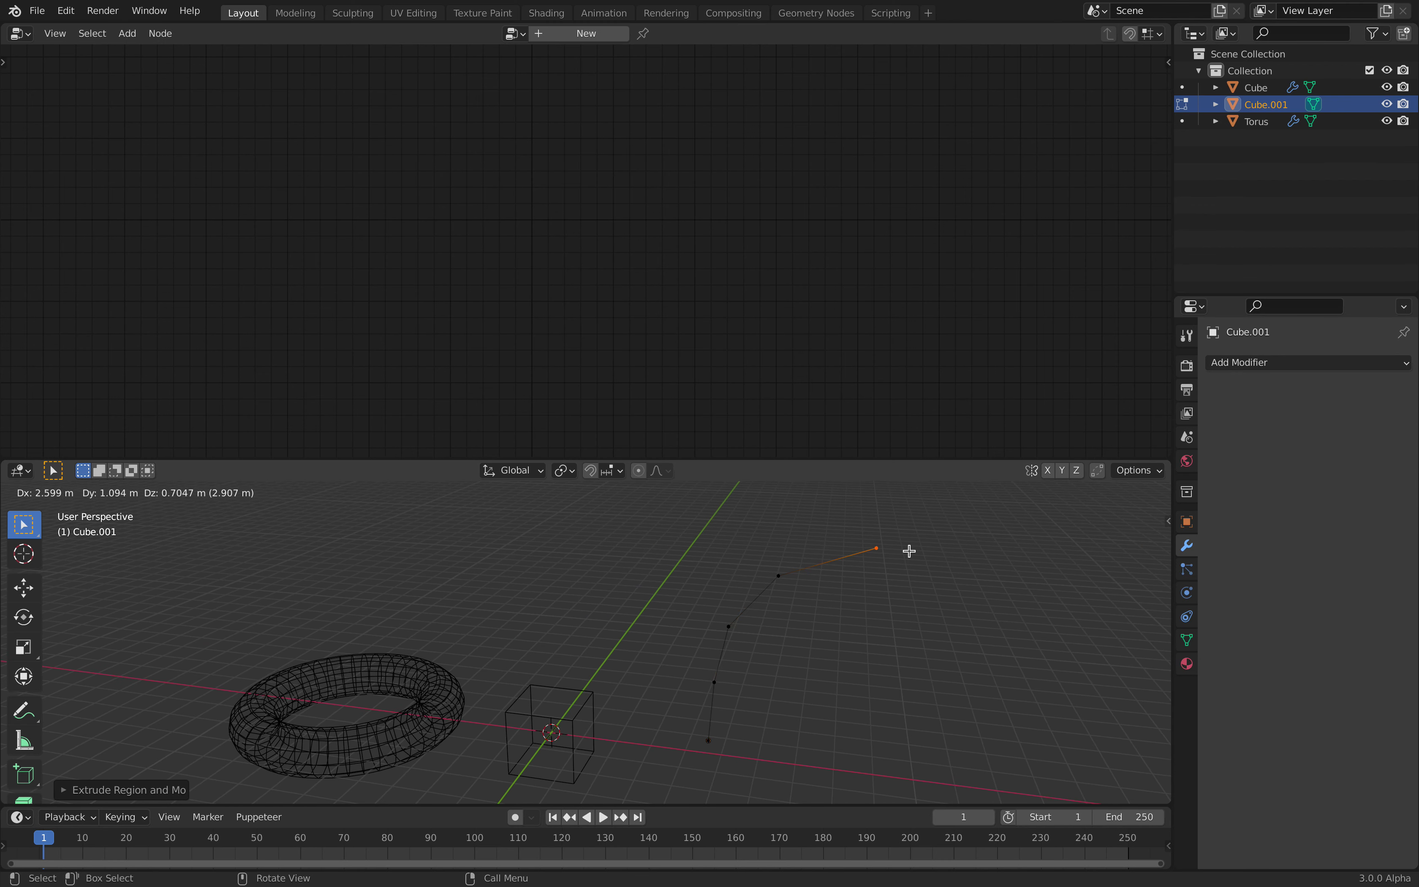
pyautogui.click(912, 549)
# Extrude a two-segment branch from the chain's fourth vertex and extend the main chain's tip by one segment
pyautogui.click(781, 574)
pyautogui.press('e')
pyautogui.click(731, 524)
pyautogui.press('e')
pyautogui.click(648, 510)
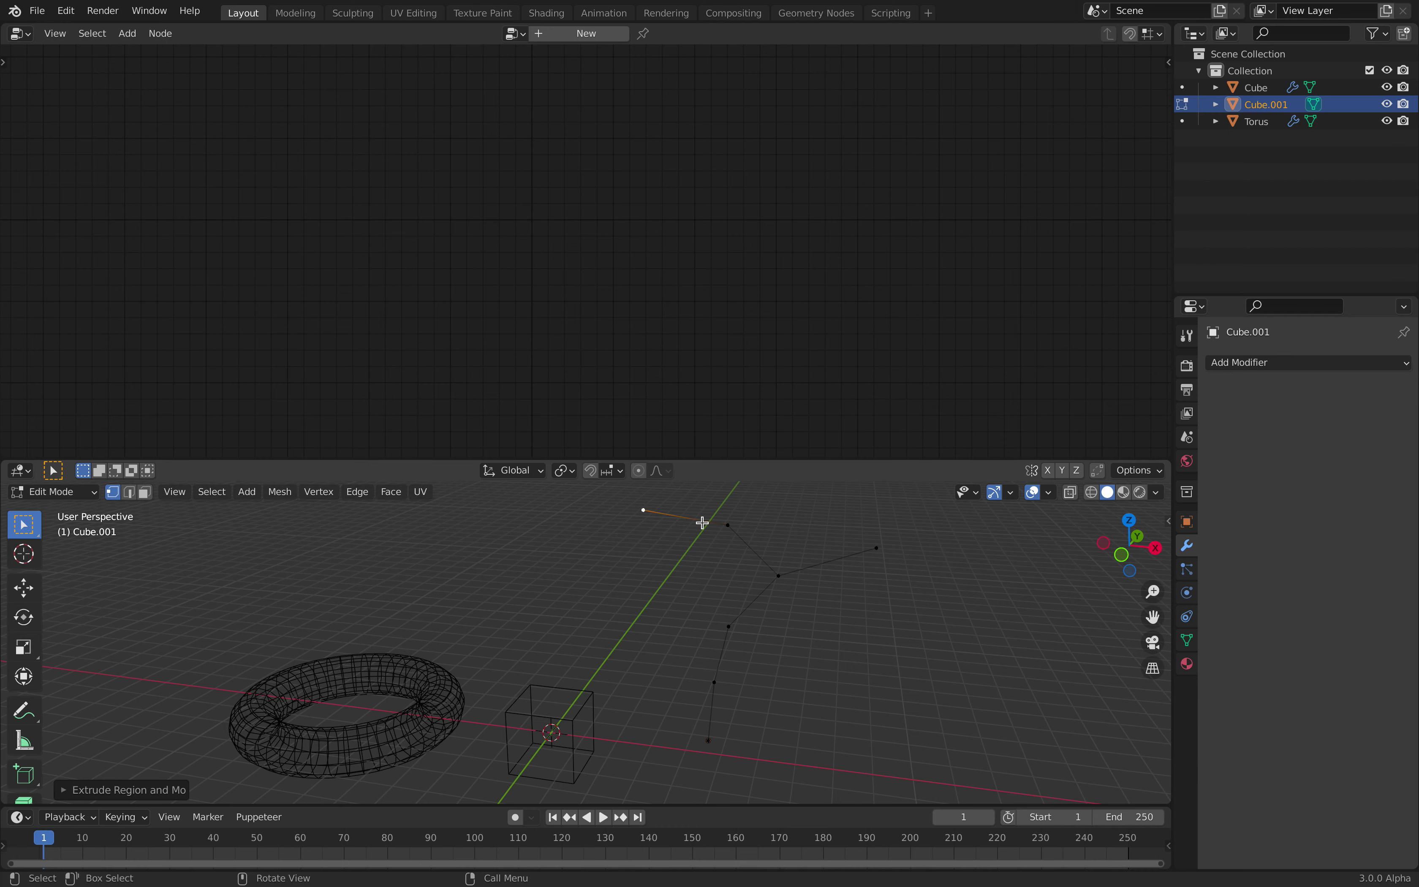
pyautogui.press('e')
pyautogui.click(930, 591)
# Extrude another two-segment branch from the chain's third vertex and return to Object Mode
pyautogui.moveTo(929, 591); pyautogui.dragTo(884, 687, button='middle')
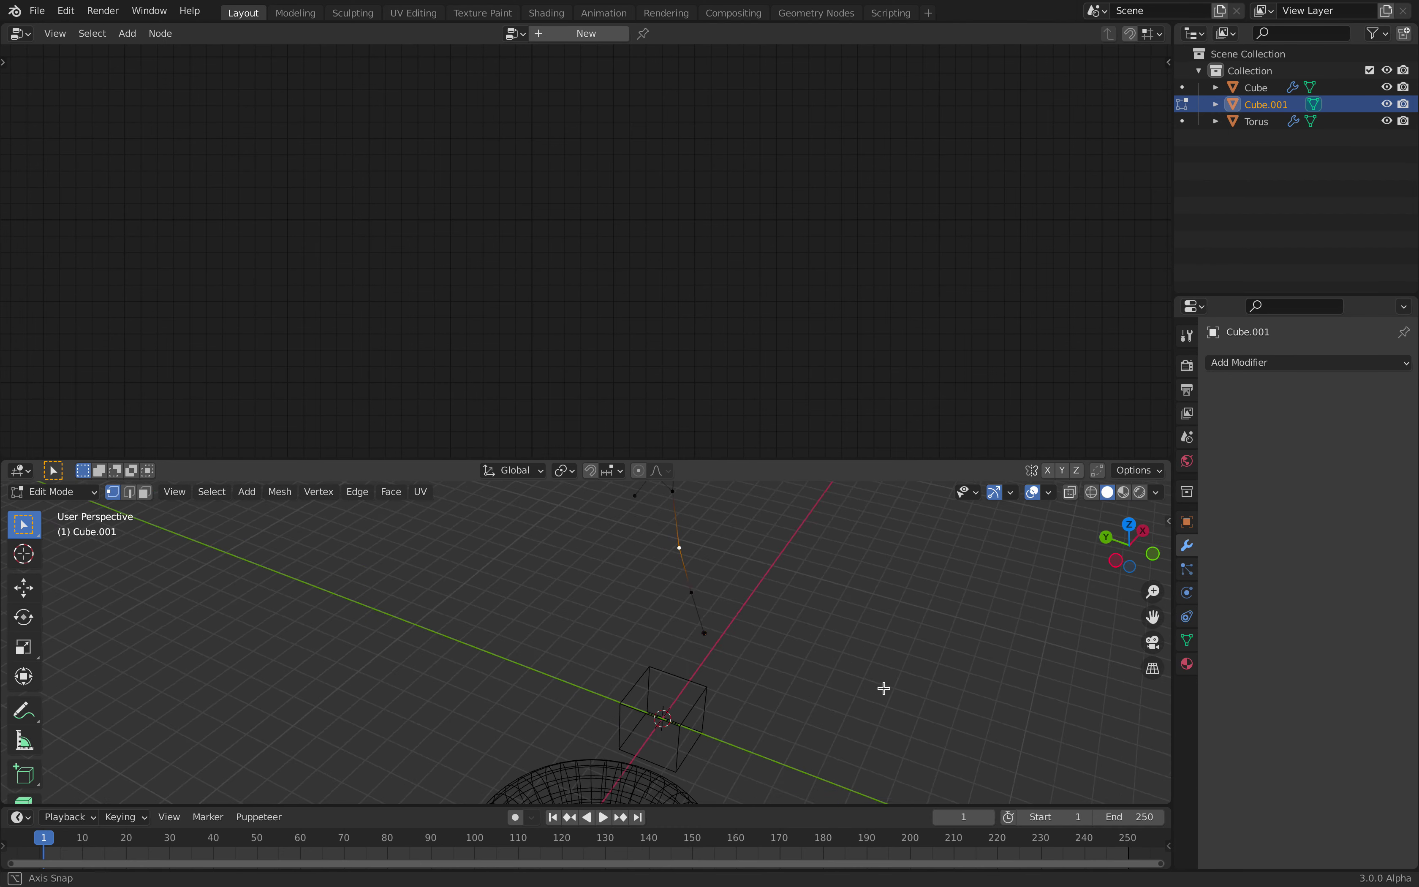
pyautogui.press('e')
pyautogui.click(860, 626)
pyautogui.moveTo(845, 611); pyautogui.dragTo(823, 674, button='middle')
pyautogui.press('e')
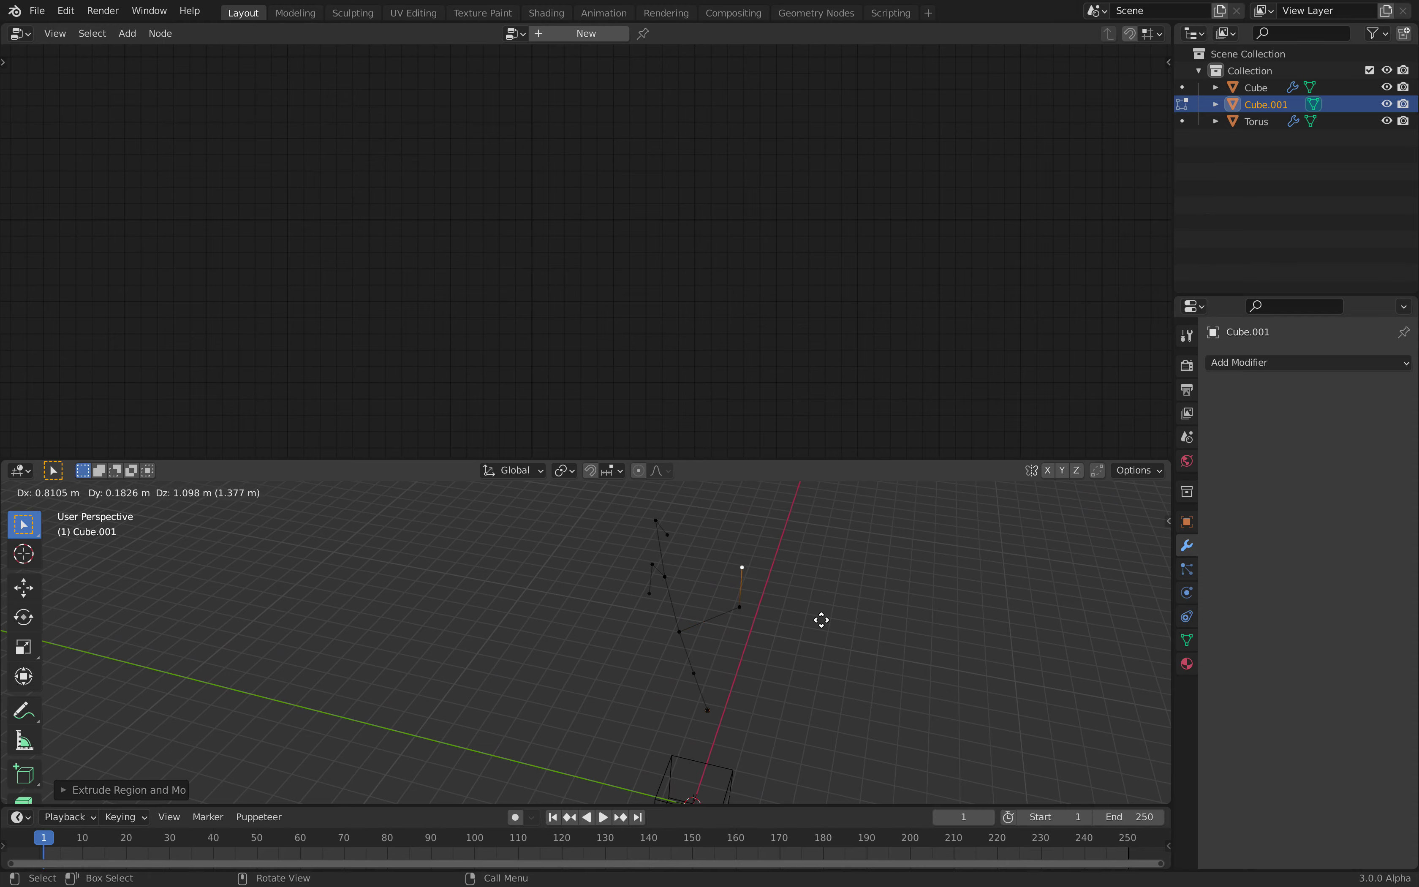
pyautogui.click(820, 620)
pyautogui.moveTo(820, 620); pyautogui.dragTo(763, 602, button='middle')
pyautogui.press('Tab')
# Give the branching edge mesh a Geometry Nodes modifier that uses the shared Geometry Nodes tree
pyautogui.click(1302, 363)
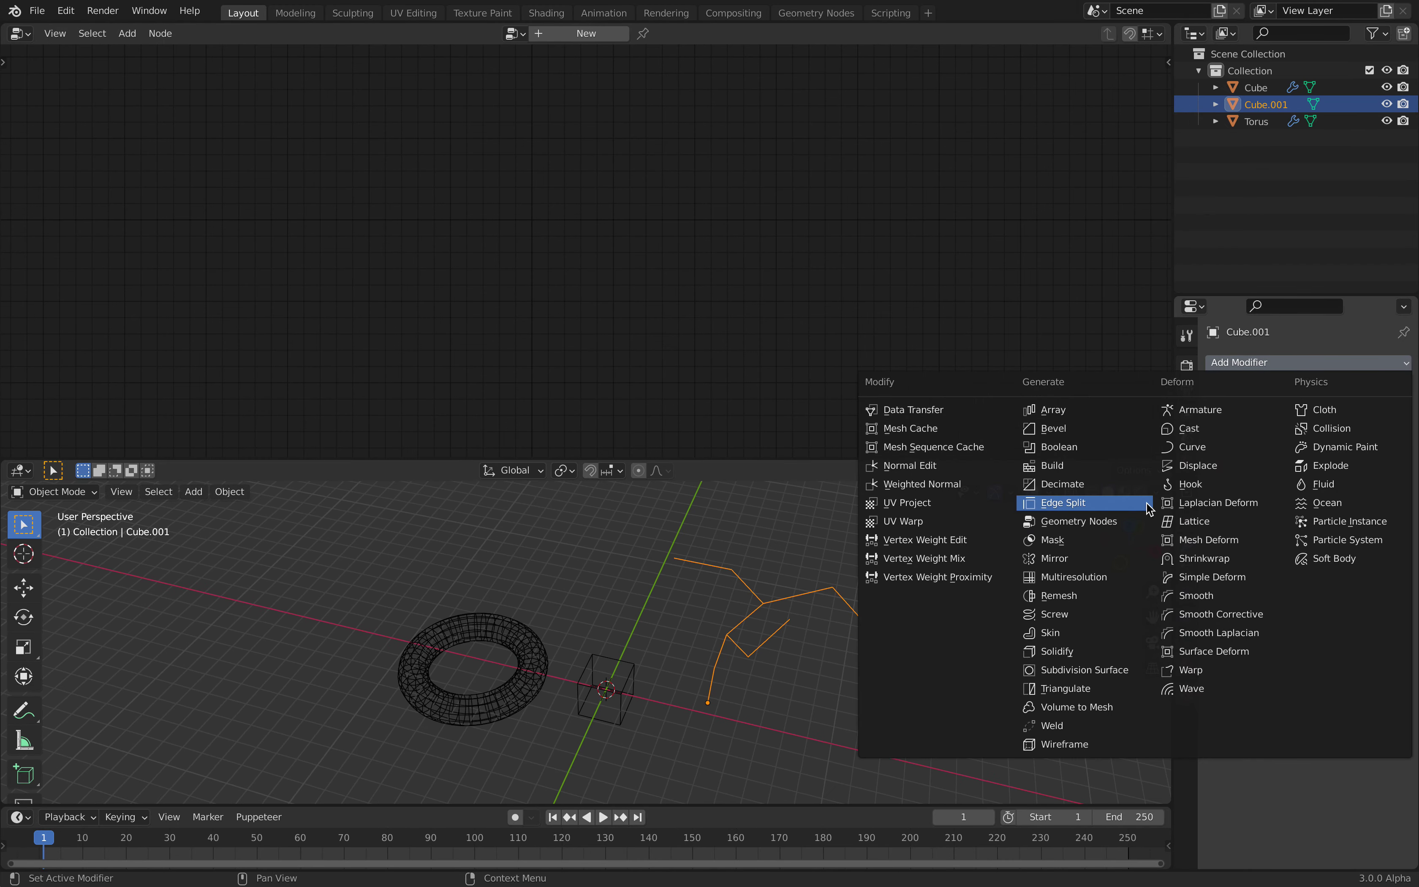
pyautogui.click(1114, 521)
pyautogui.click(1221, 454)
pyautogui.click(1085, 482)
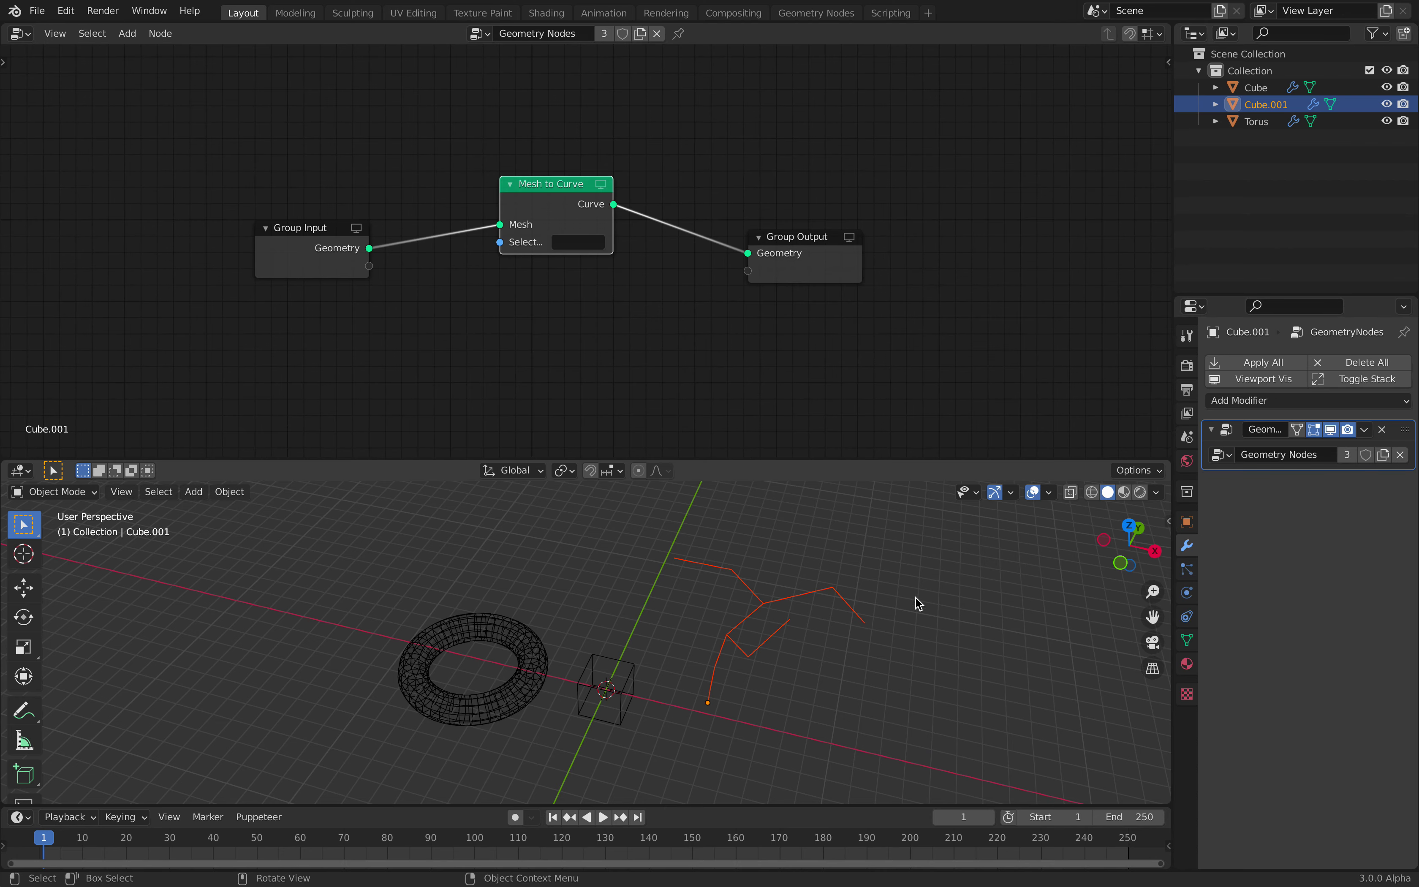
pyautogui.moveTo(918, 604); pyautogui.dragTo(942, 596, button='middle')
pyautogui.moveTo(836, 621); pyautogui.dragTo(888, 618, button='middle')
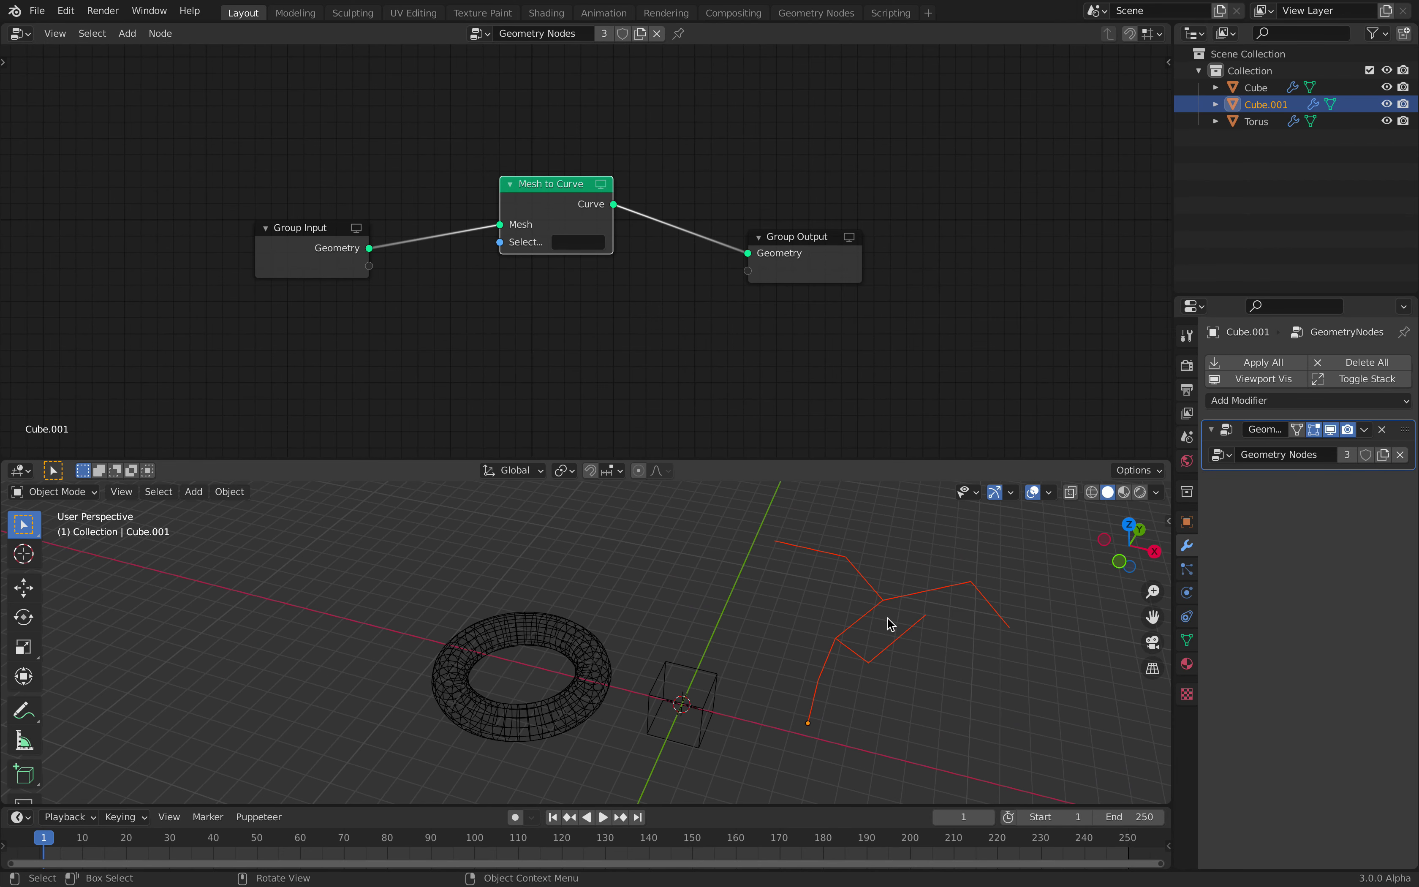
# Space out the nodes and insert a Resample Curve node between Mesh to Curve and Group Output
pyautogui.moveTo(573, 190)
pyautogui.mouseDown()
pyautogui.moveTo(566, 203)
pyautogui.moveTo(584, 217)
pyautogui.mouseUp()
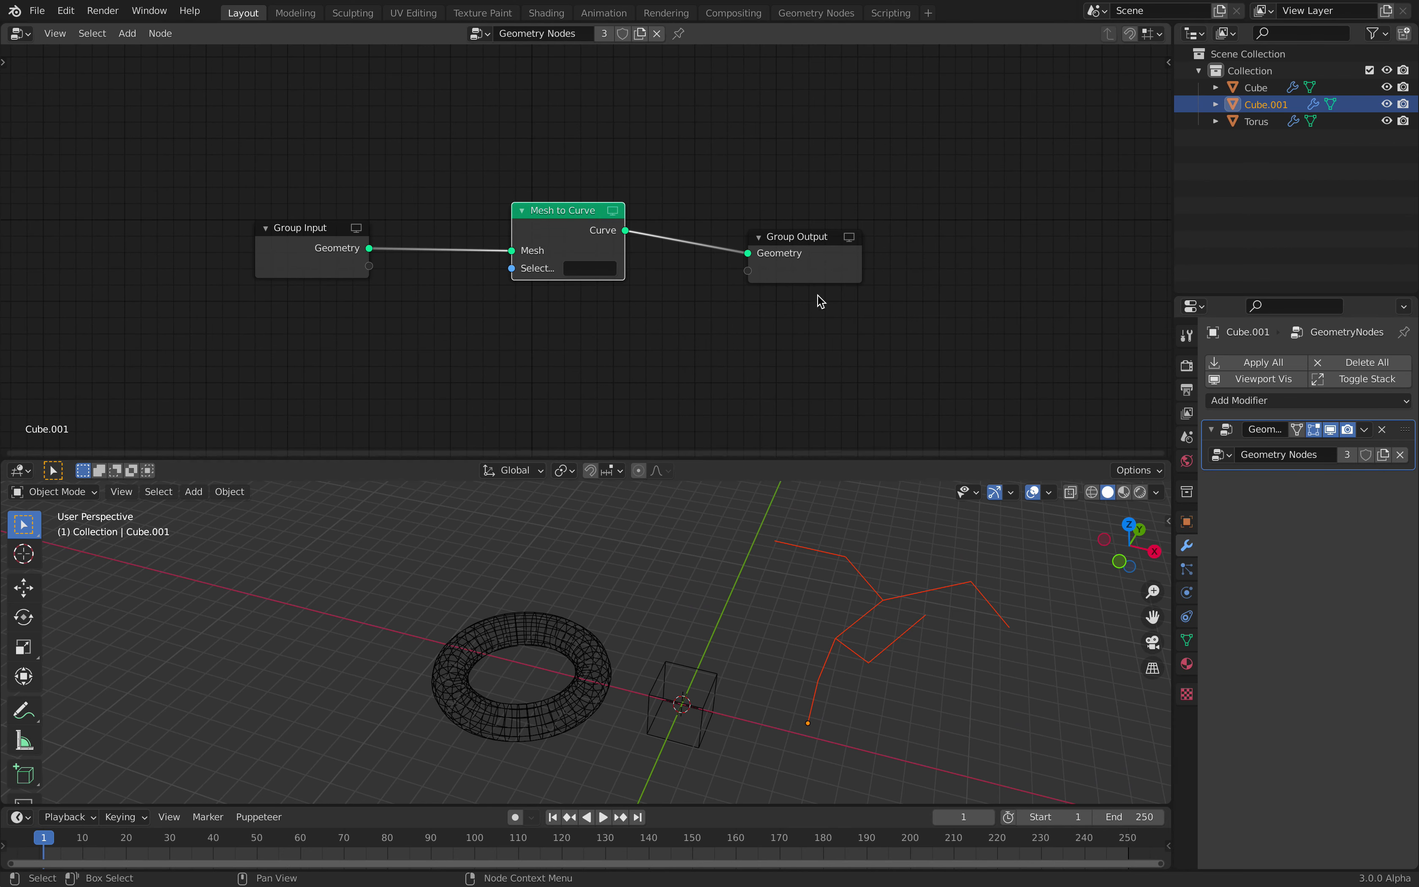
pyautogui.moveTo(806, 237); pyautogui.dragTo(909, 254)
pyautogui.hotkey('shift', 'a')
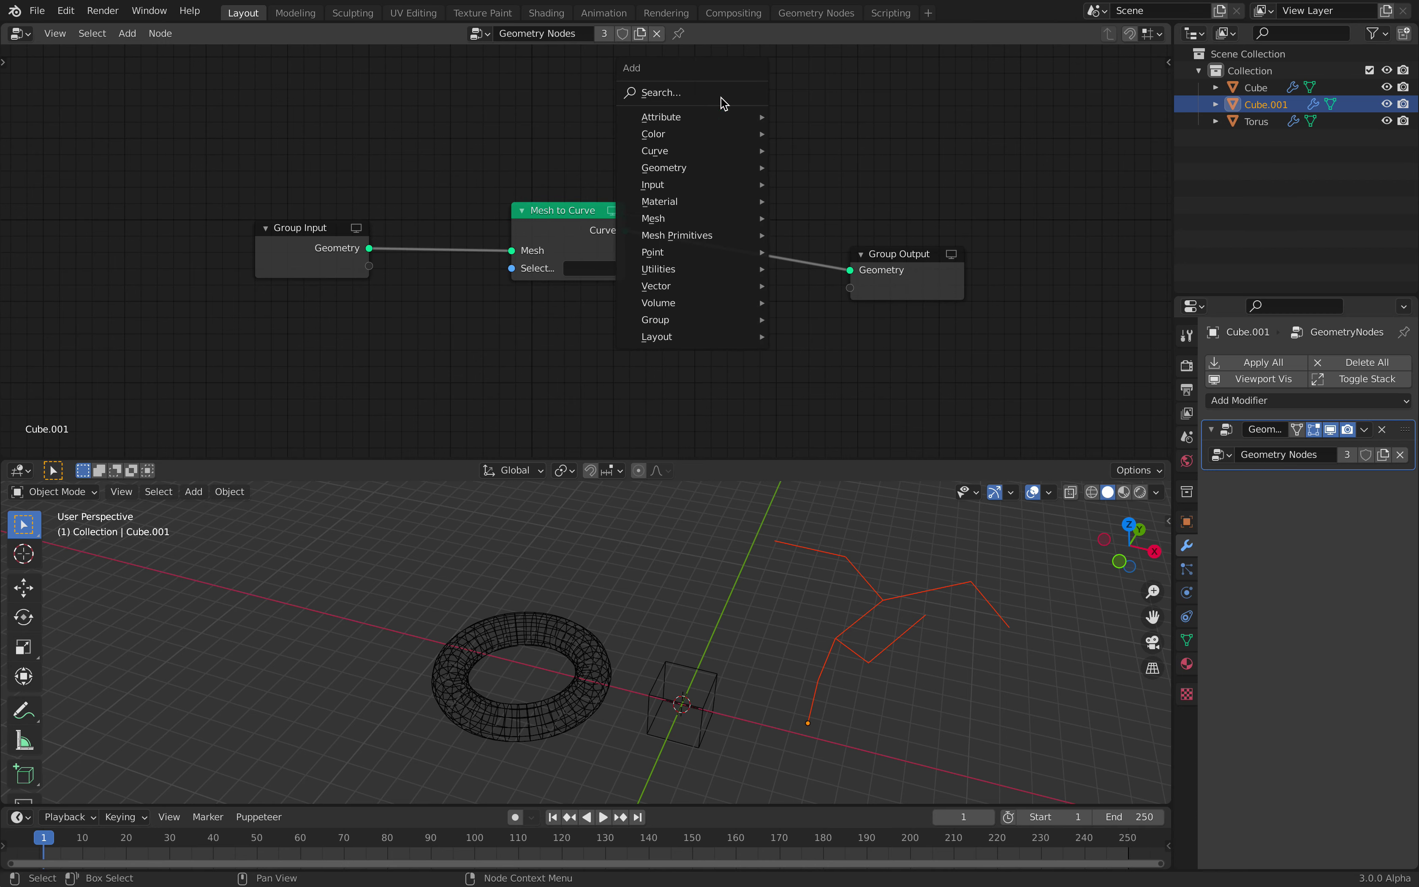
pyautogui.click(721, 93)
pyautogui.write('cur')
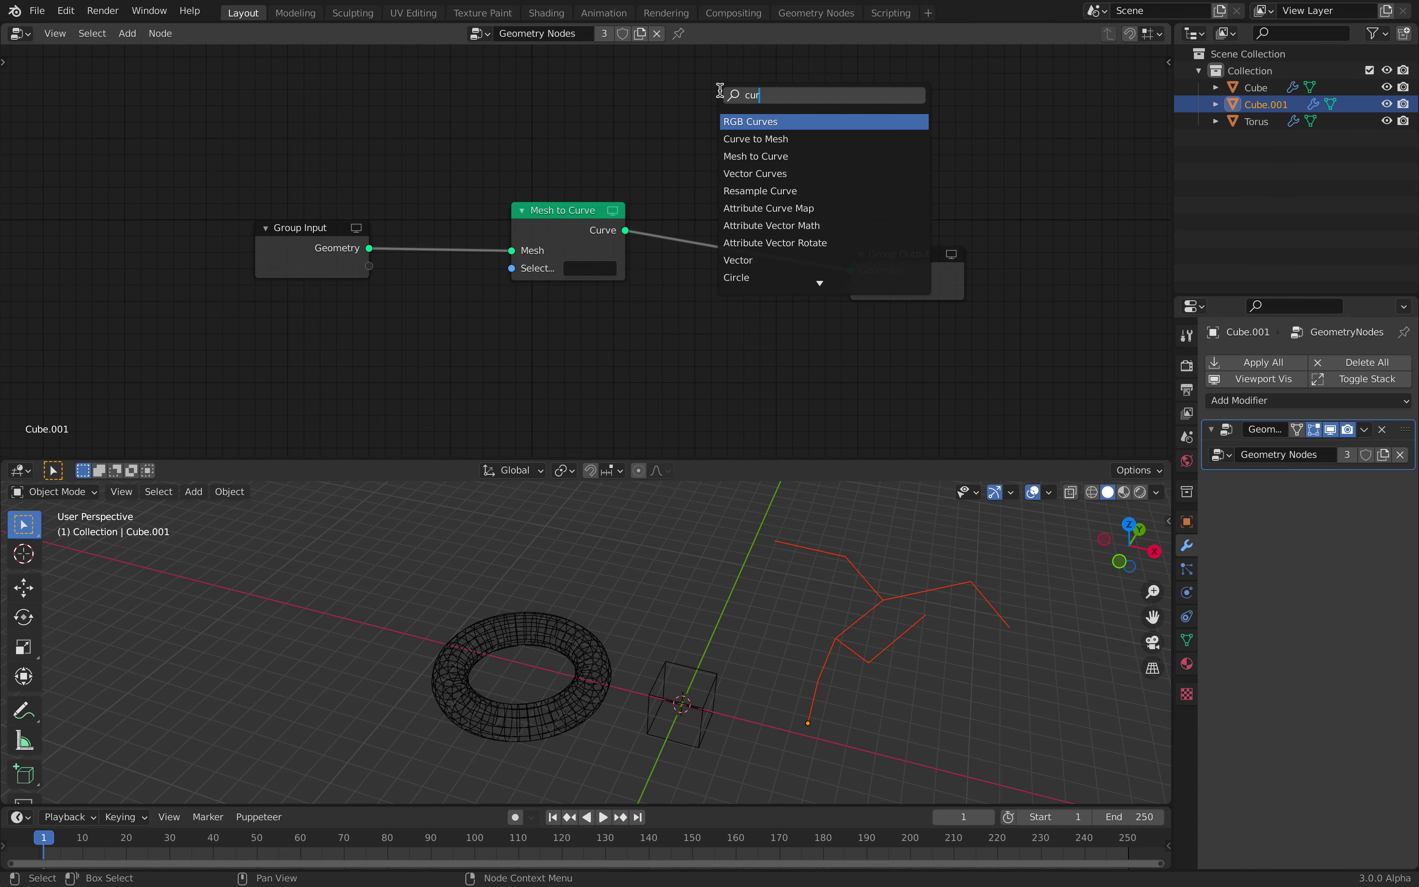
pyautogui.press('Down')
pyautogui.press('Down')
pyautogui.press('Down')
pyautogui.press('Down')
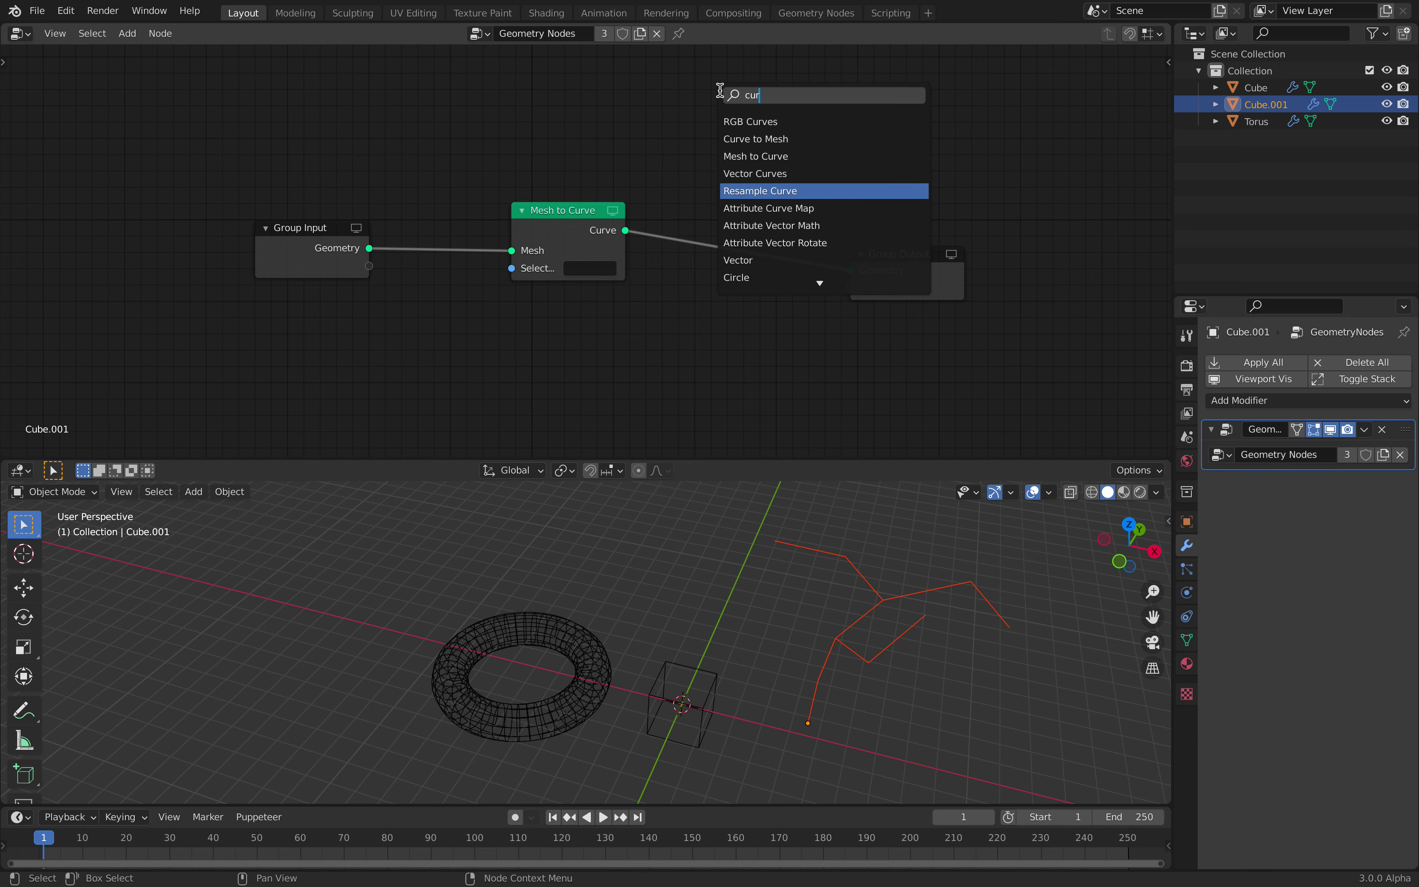
pyautogui.press('Return')
pyautogui.click(716, 169)
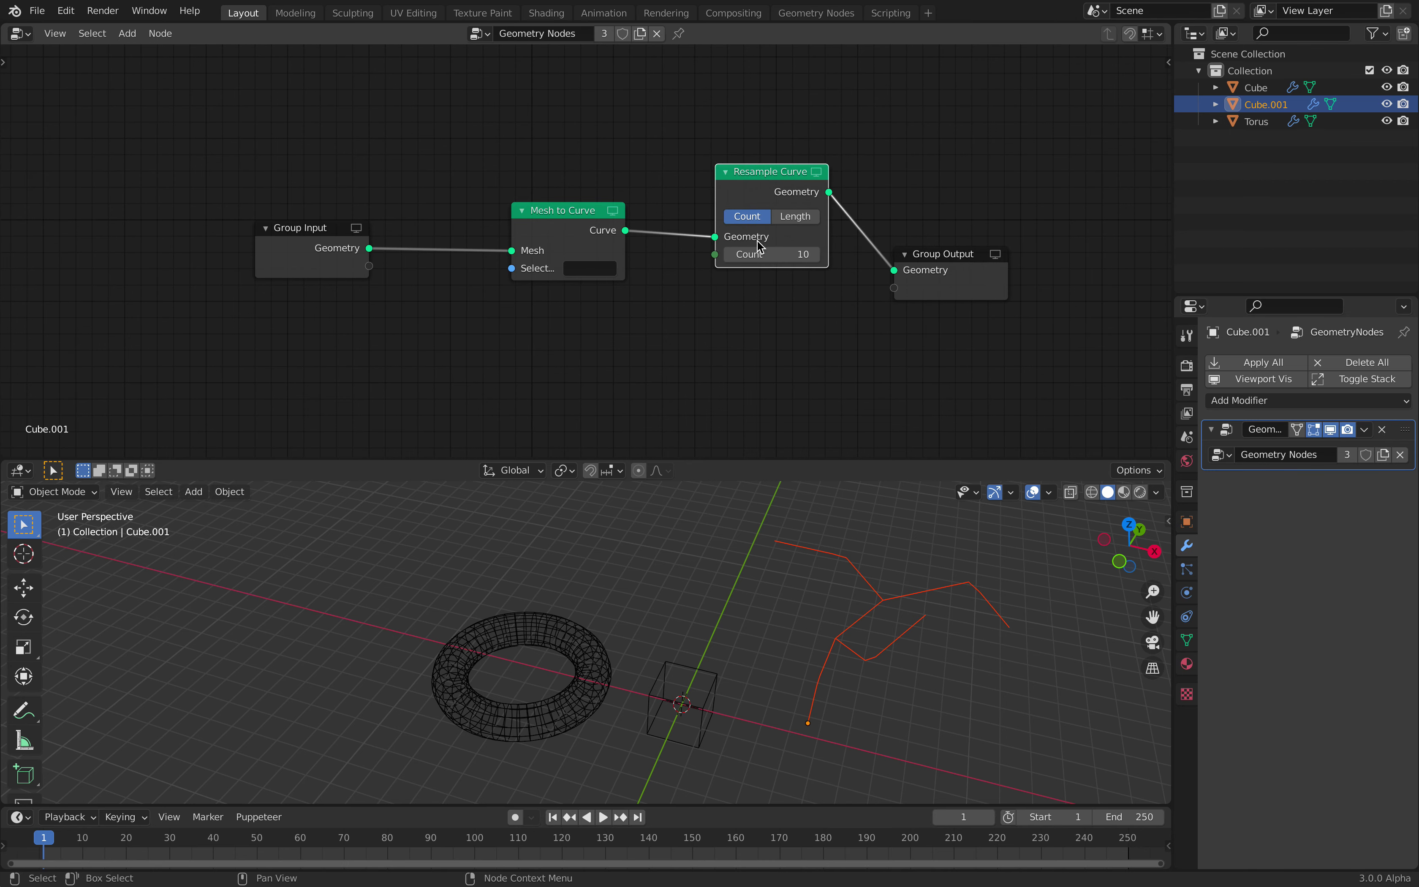
# Set the Resample Curve count to 37 and move the Group Output node farther away to make room
pyautogui.moveTo(769, 255)
pyautogui.mouseDown()
pyautogui.moveTo(788, 254)
pyautogui.moveTo(760, 253)
pyautogui.moveTo(780, 258)
pyautogui.moveTo(787, 290)
pyautogui.moveTo(753, 254)
pyautogui.moveTo(780, 254)
pyautogui.mouseUp()
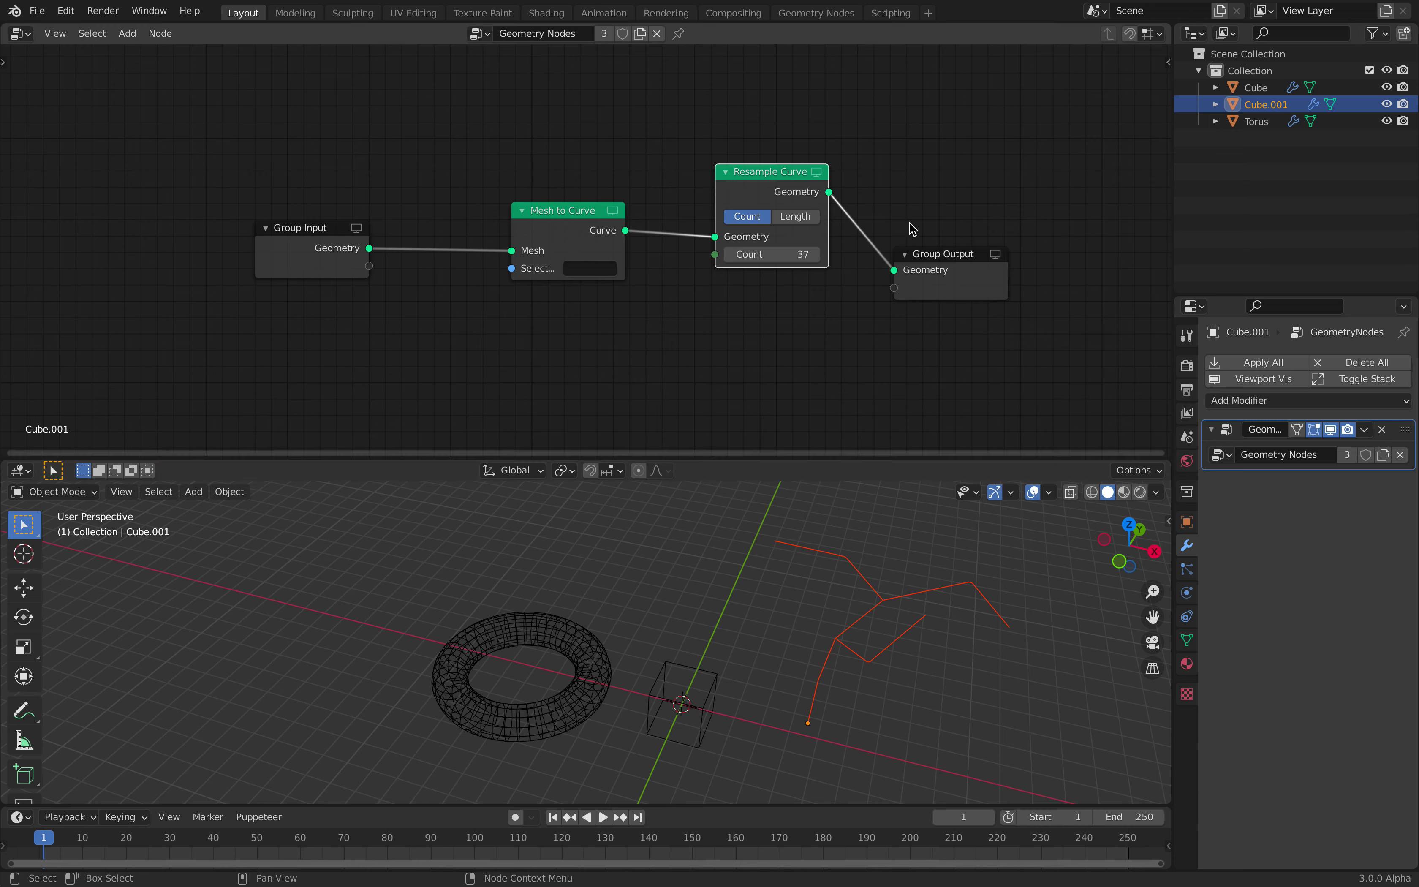
pyautogui.moveTo(947, 252); pyautogui.dragTo(998, 291)
pyautogui.moveTo(997, 291); pyautogui.dragTo(932, 269, button='middle')
# Add an ico sphere, scale its mesh down in Edit Mode and rename the object instance_ico
pyautogui.moveTo(885, 553); pyautogui.dragTo(807, 552, button='middle')
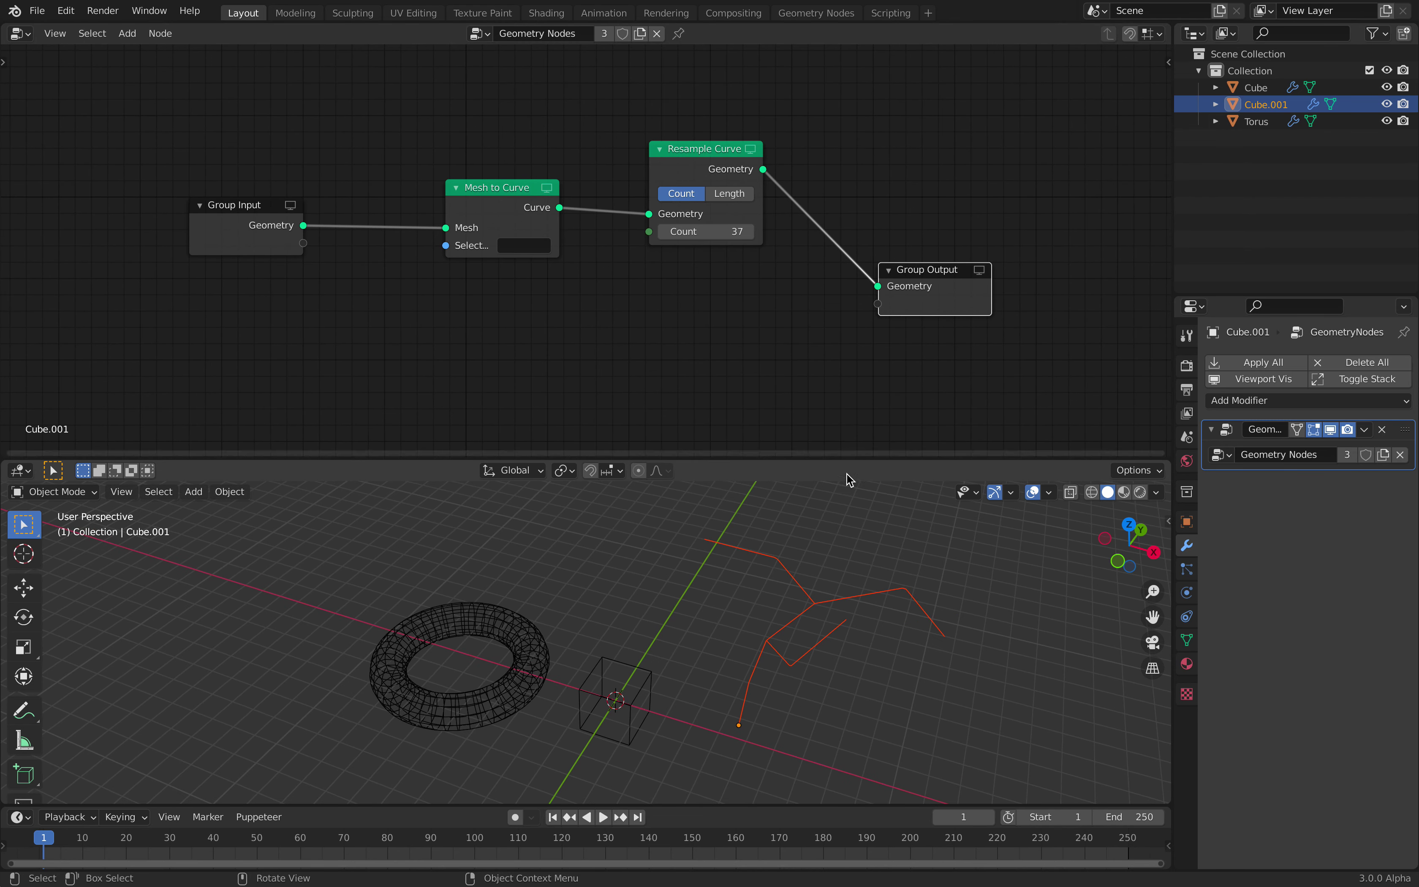
pyautogui.moveTo(907, 699); pyautogui.dragTo(911, 690, button='middle')
pyautogui.hotkey('shift', 'a')
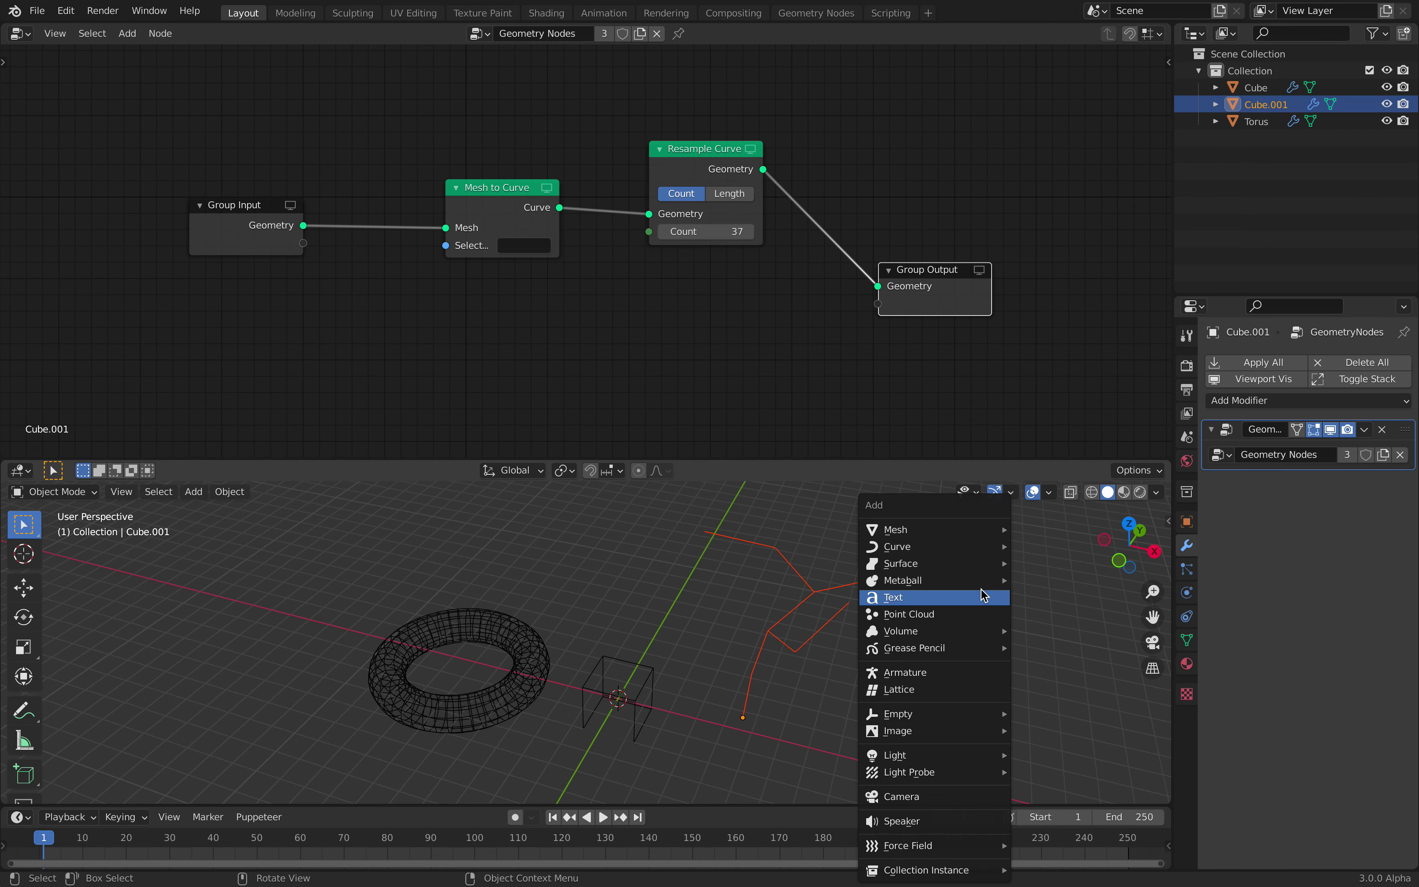
pyautogui.moveTo(968, 531)
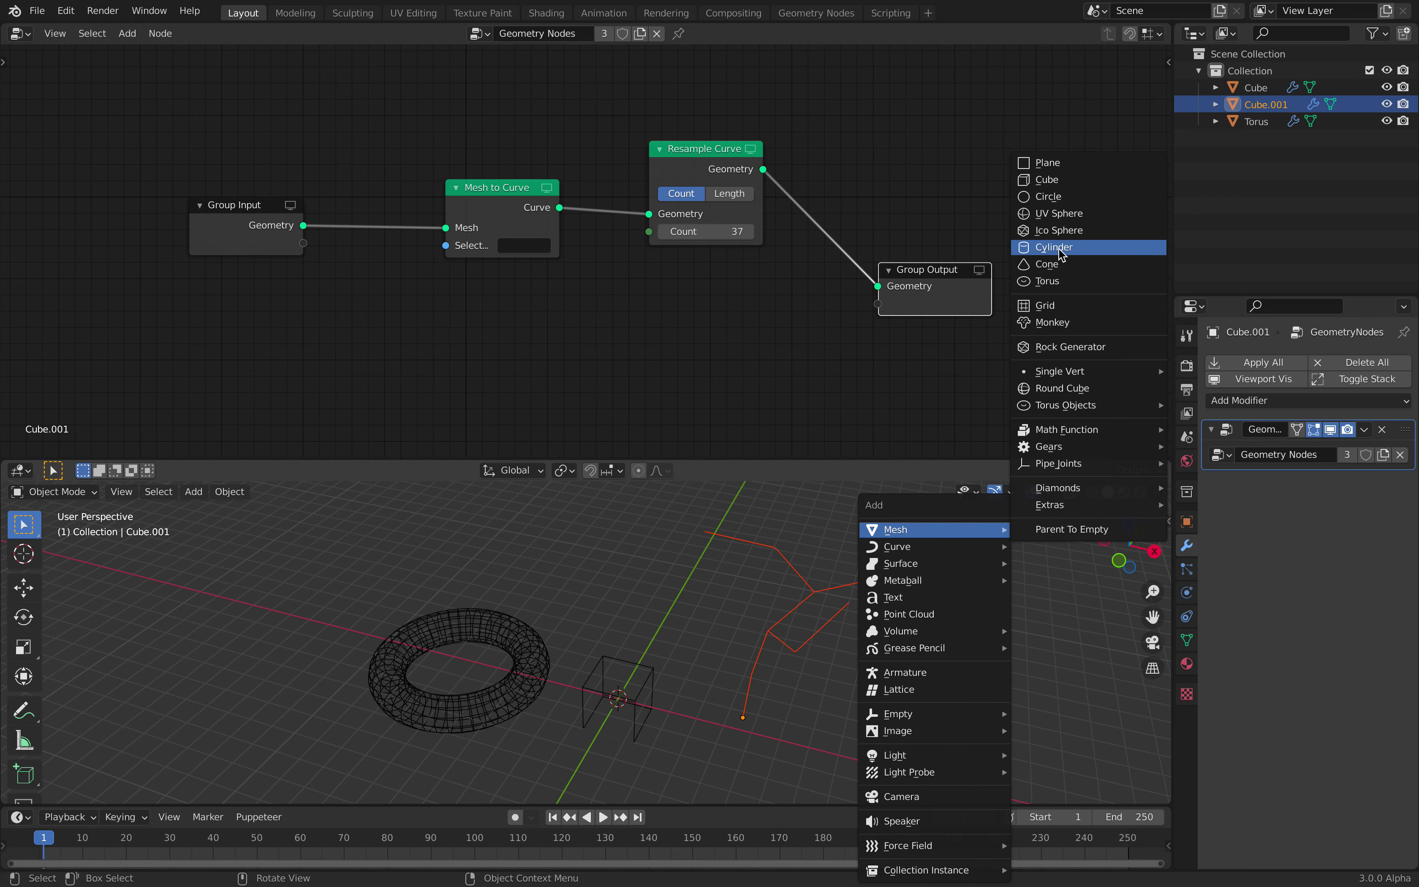
pyautogui.click(1060, 233)
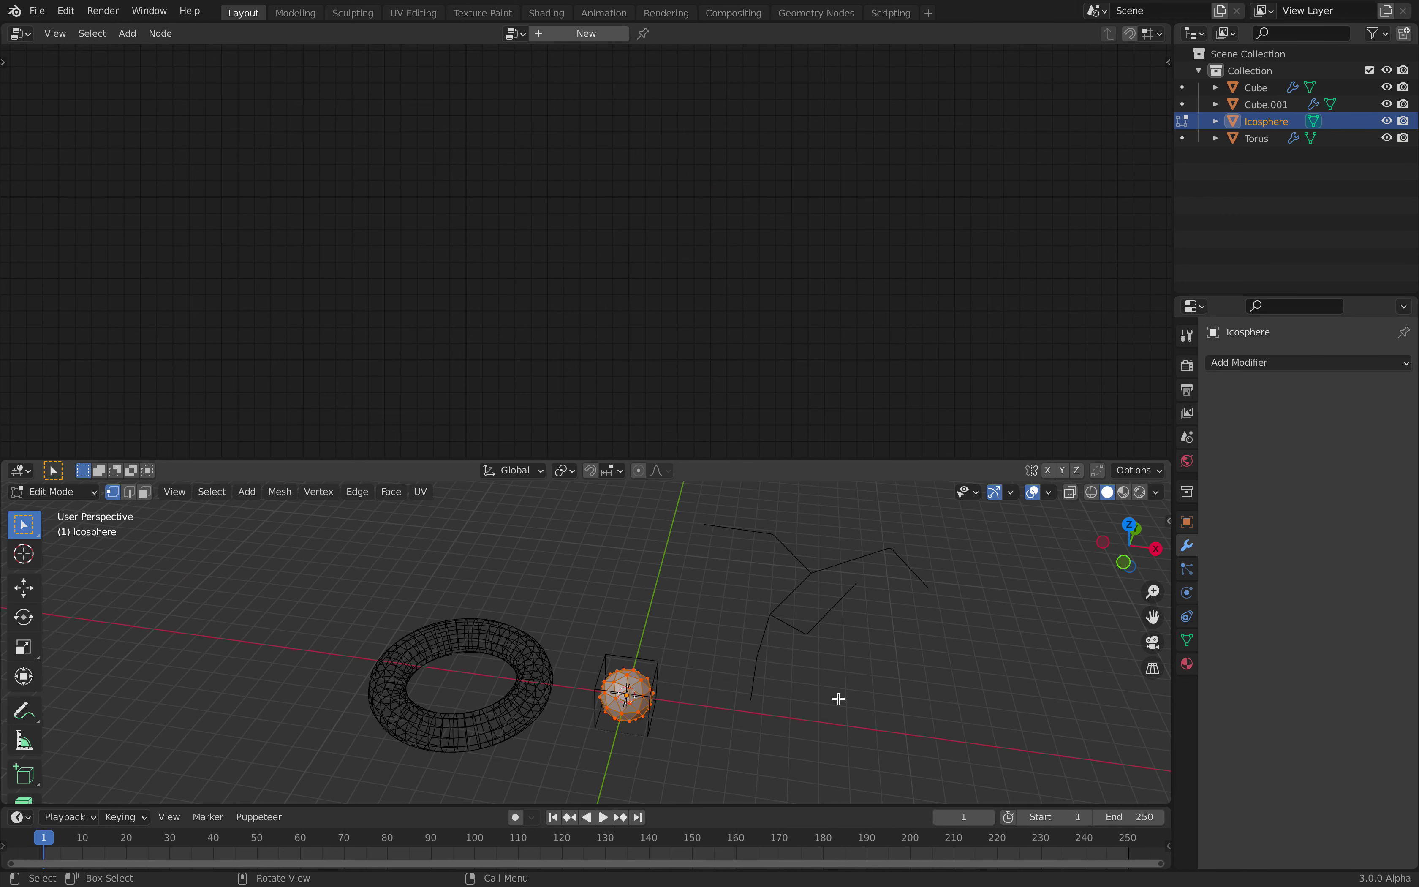
pyautogui.press('s')
pyautogui.click(722, 687)
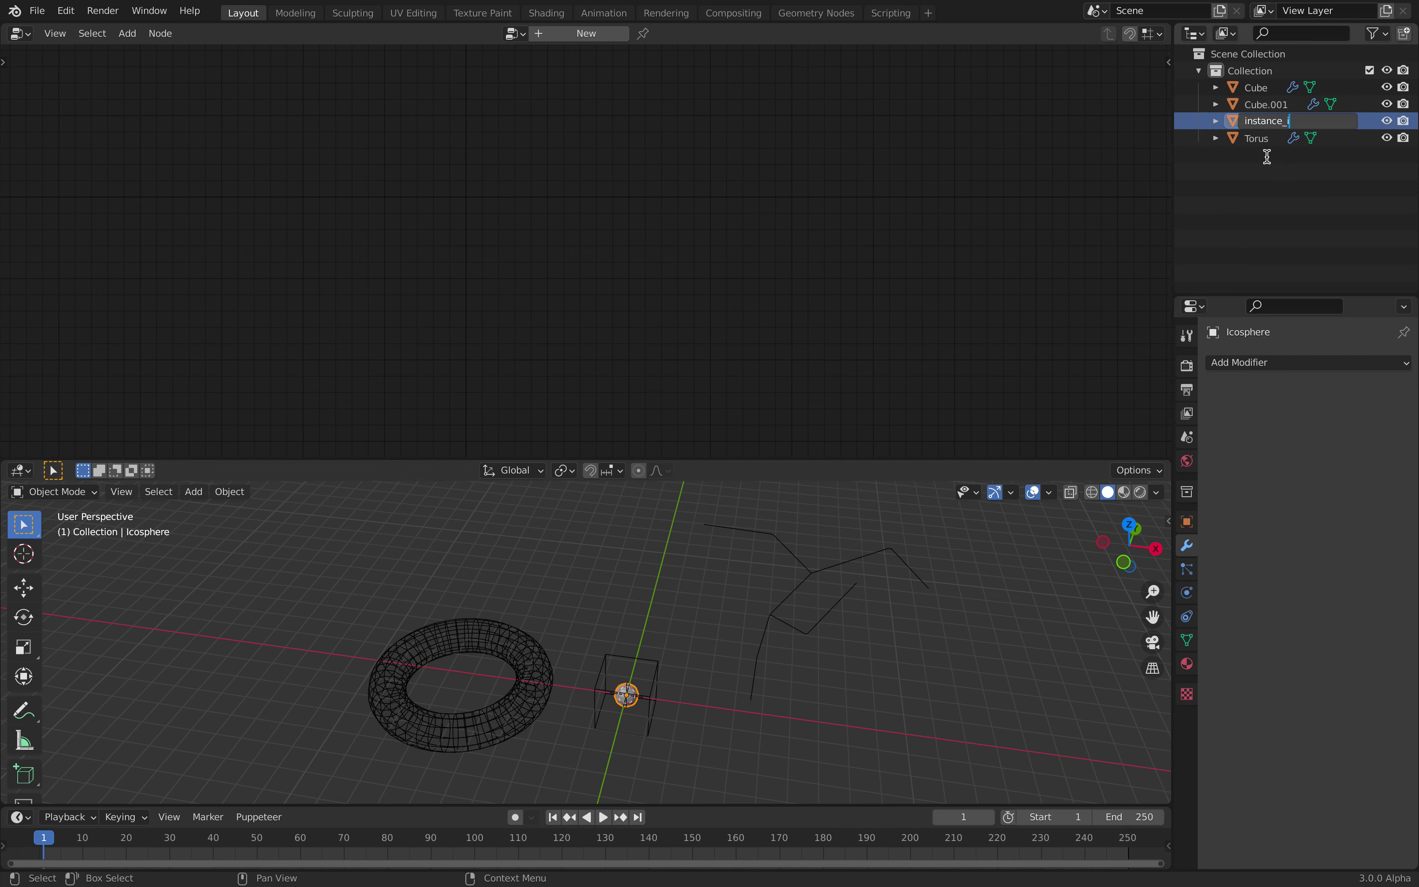
# Hide the instance_ico sphere and select the branching edge mesh
pyautogui.moveTo(768, 600); pyautogui.dragTo(764, 606, button='middle')
pyautogui.press('h')
pyautogui.click(806, 583)
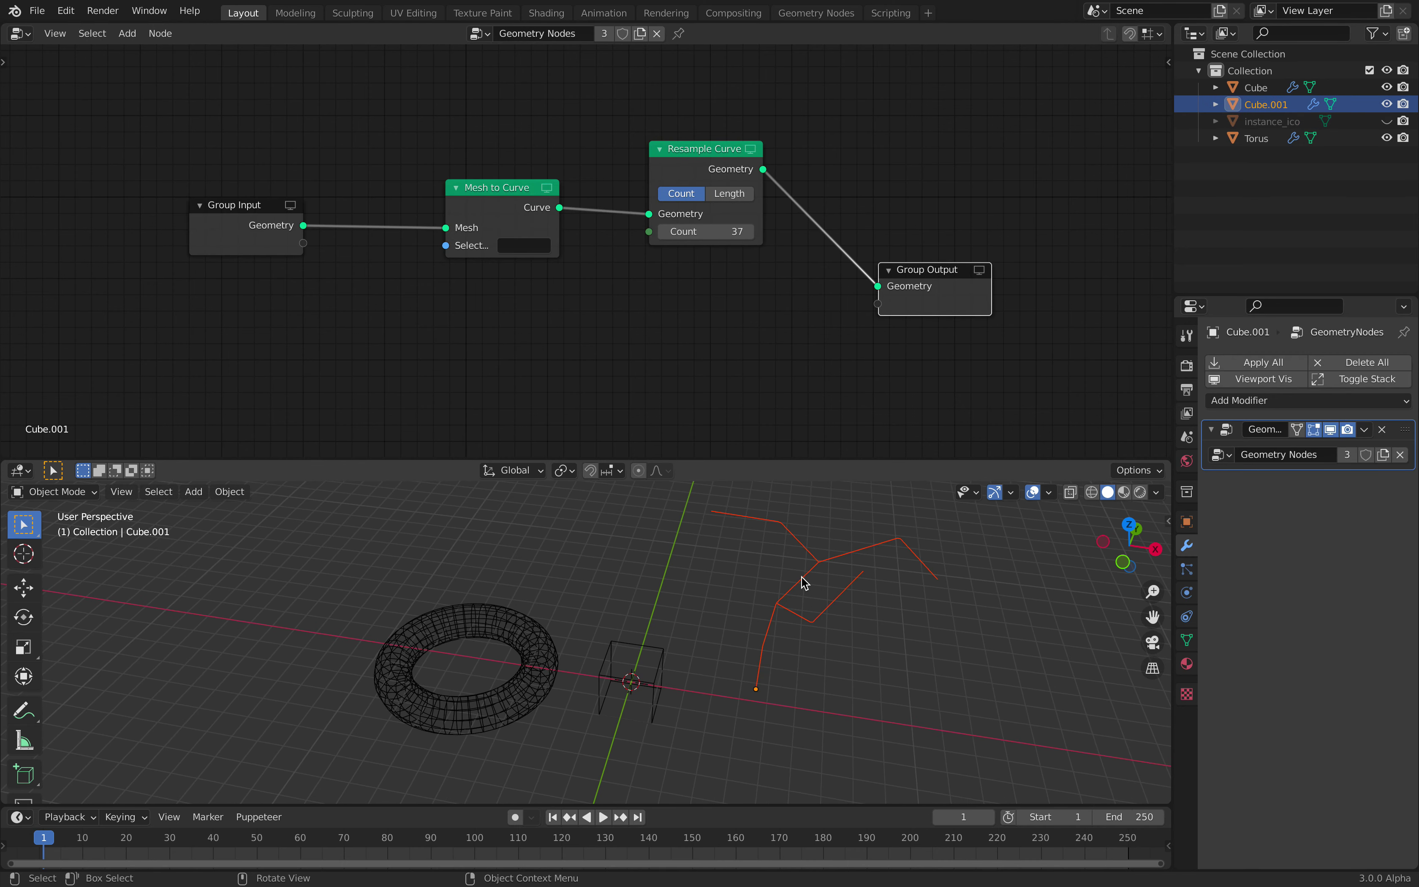
# Insert a Point Instance node between Resample Curve and Group Output, with instance_ico as its object
pyautogui.hotkey('shift', 'a')
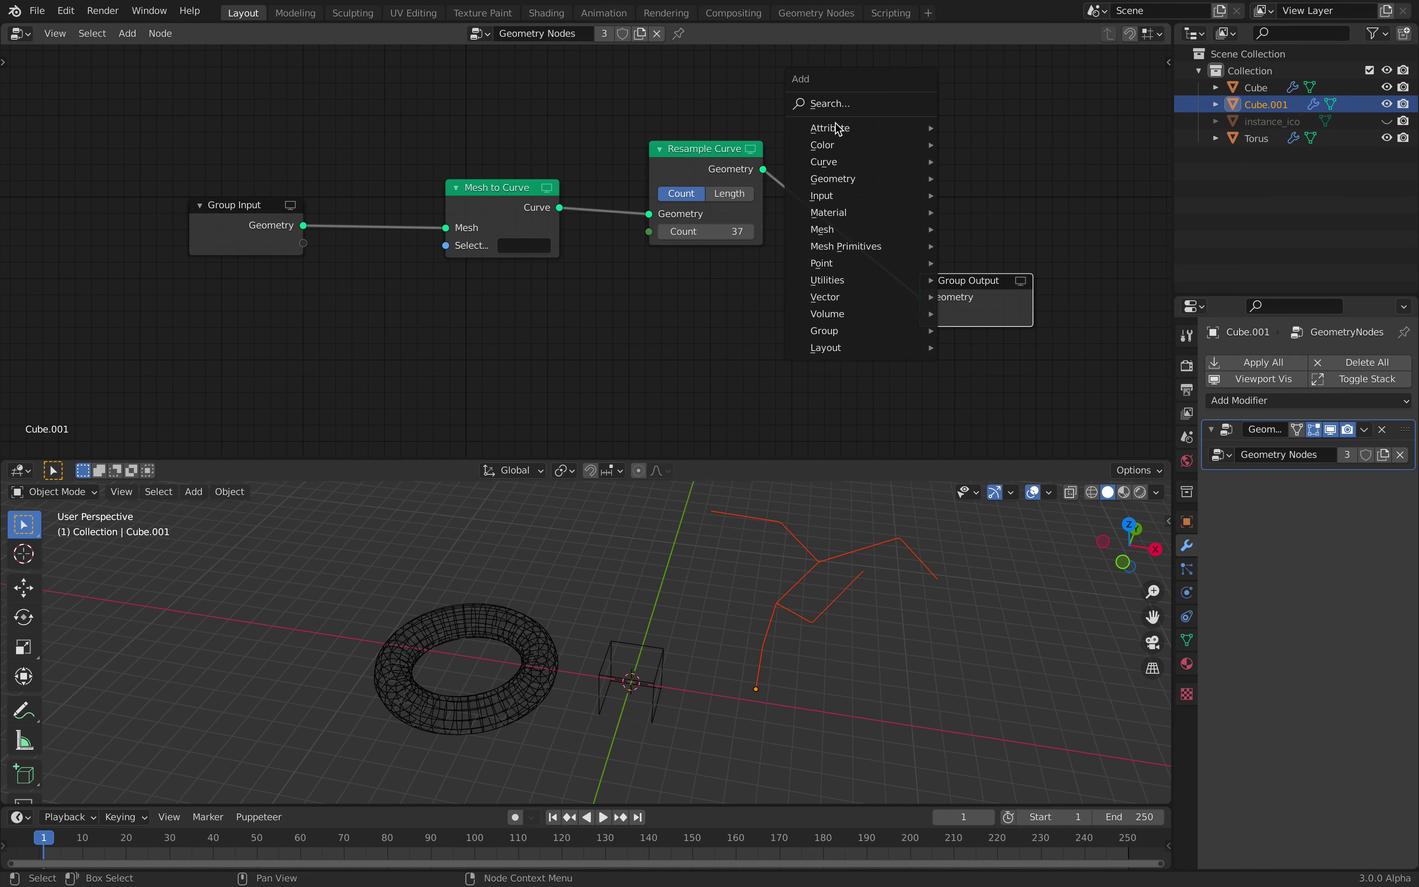
pyautogui.write('insta')
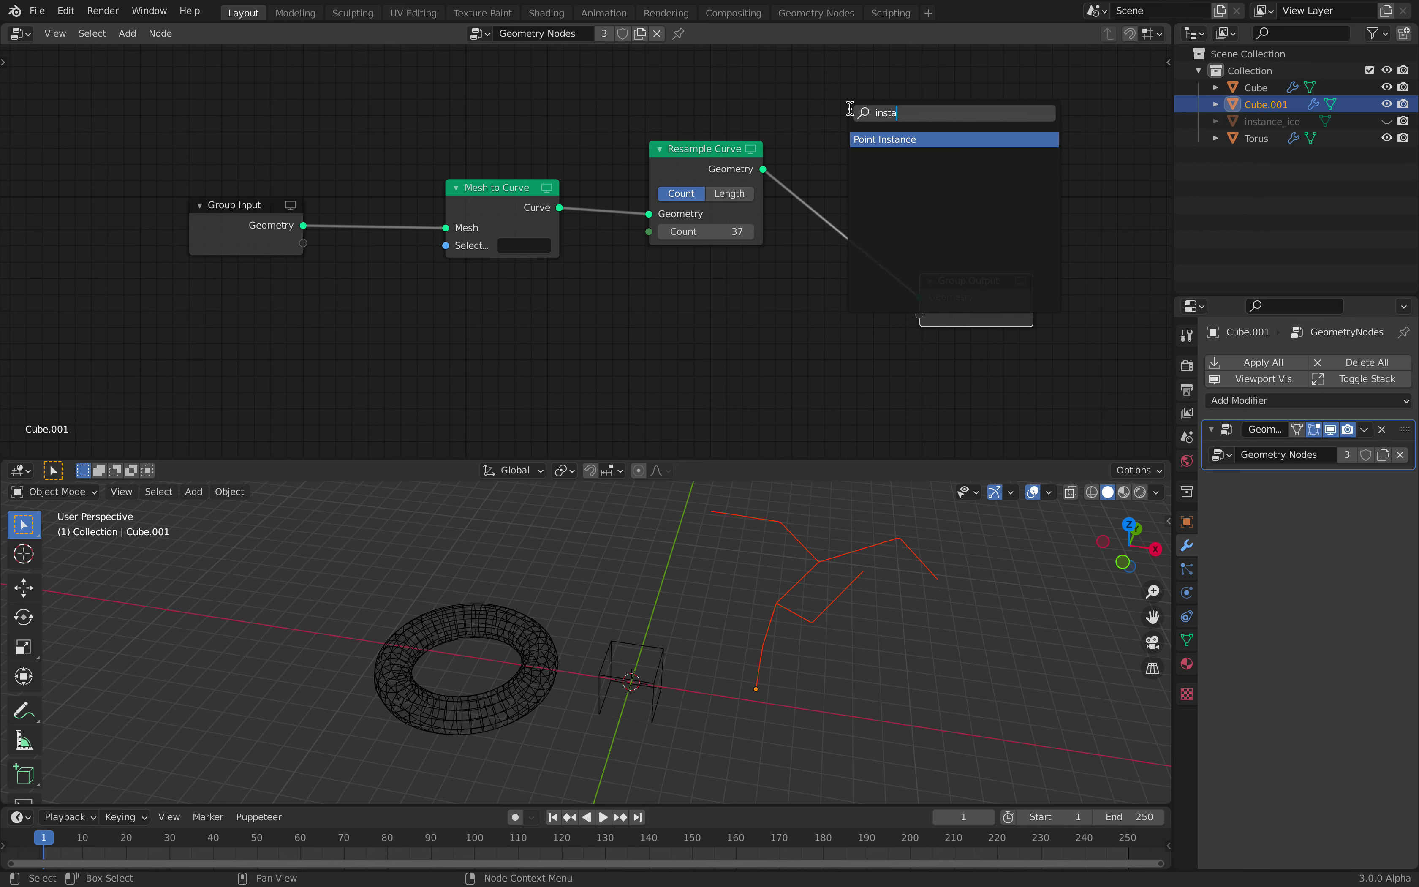
pyautogui.press('Return')
pyautogui.click(836, 176)
pyautogui.click(906, 261)
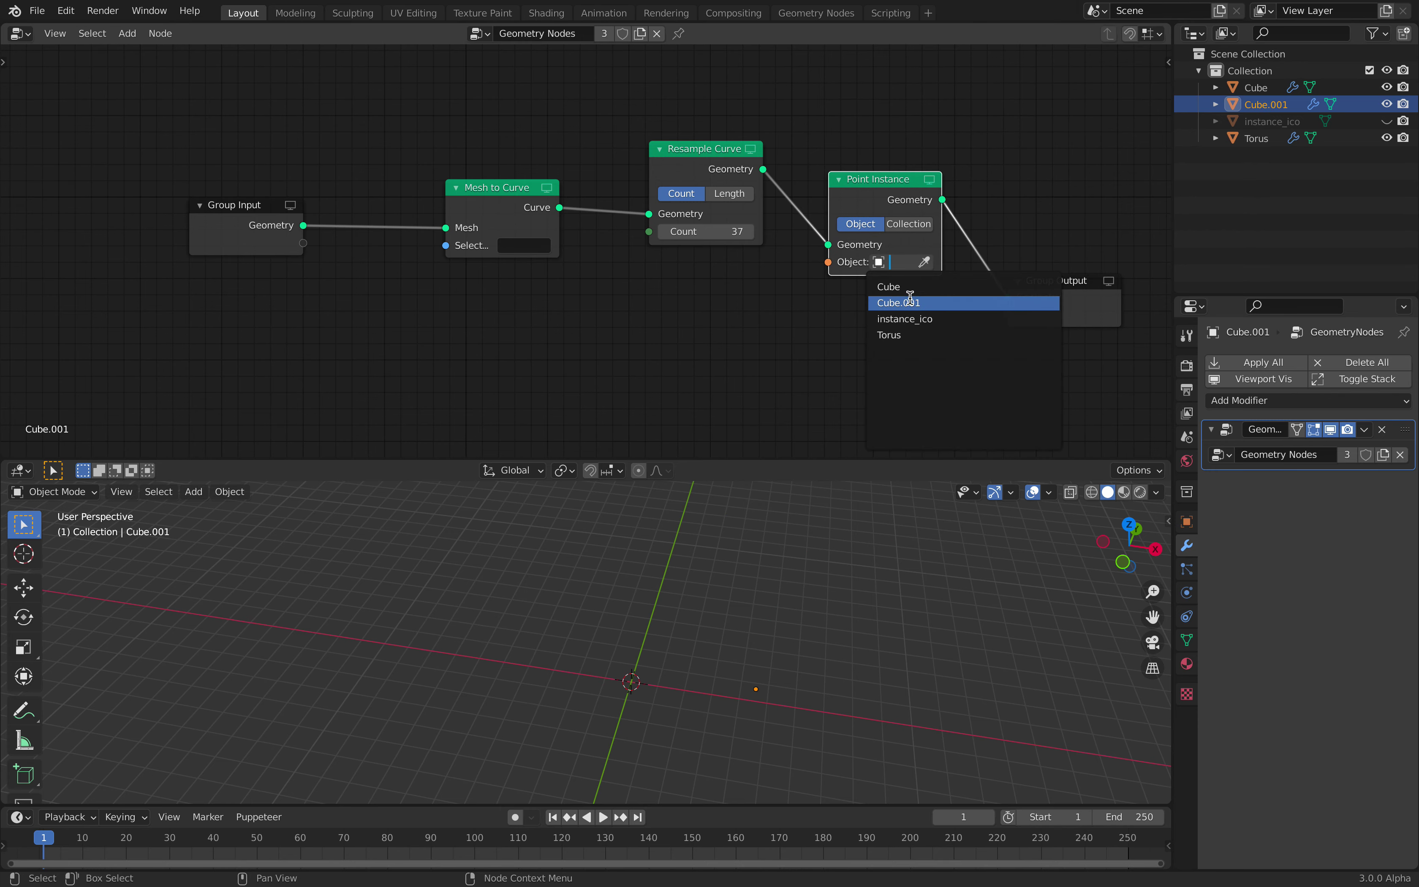
pyautogui.click(911, 320)
# Try a Resample Curve count of 12, followed by 6
pyautogui.moveTo(848, 554); pyautogui.dragTo(791, 560, button='middle')
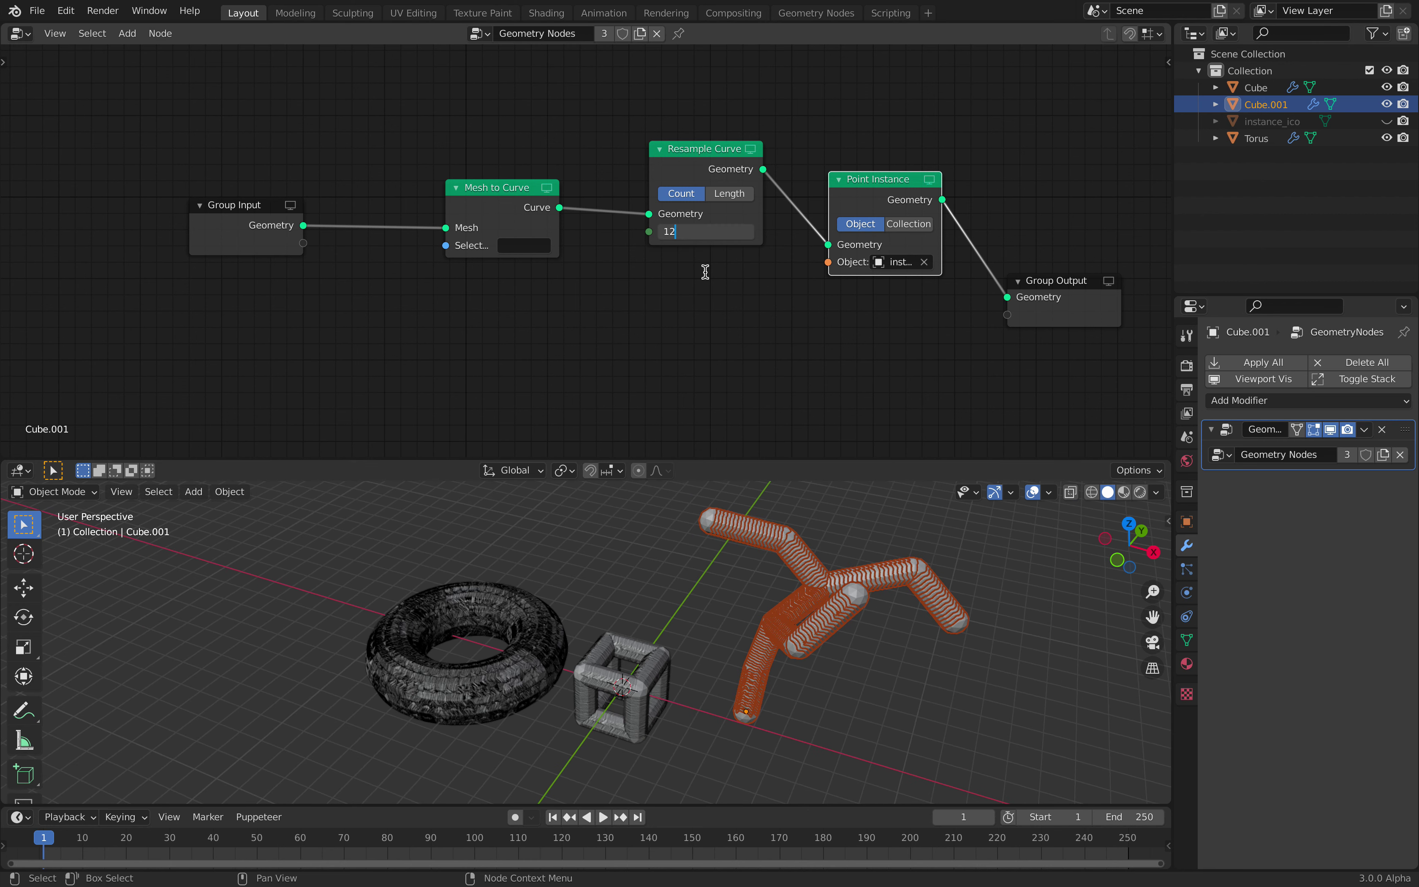
pyautogui.press('Return')
pyautogui.moveTo(711, 232); pyautogui.dragTo(681, 232)
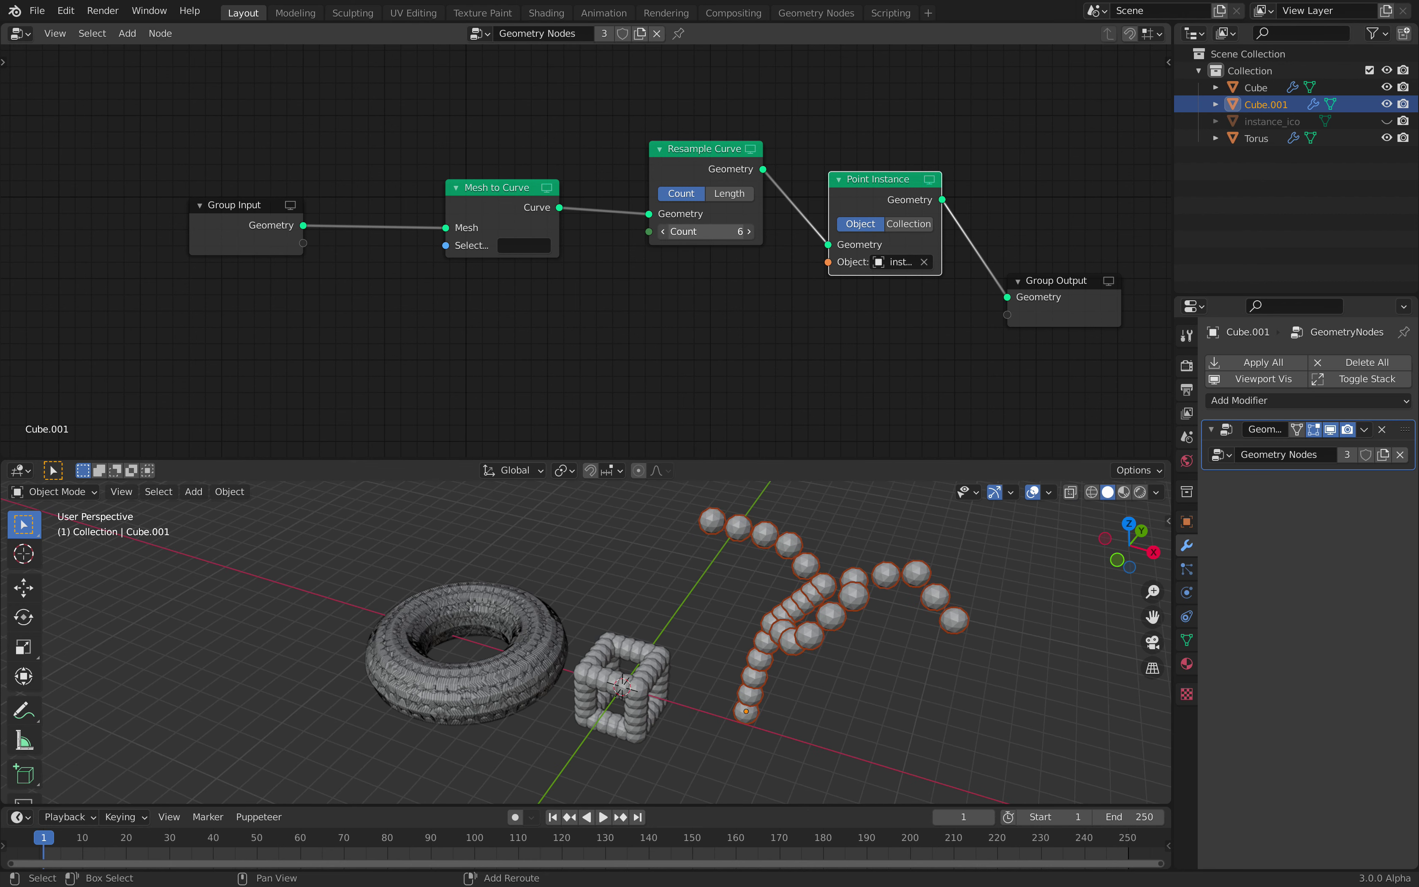
# Enlarge the 3D viewport by shrinking the node editor above it, keeping the node tree in view
pyautogui.scroll(1, 726, 267)
pyautogui.keyDown('shift'); pyautogui.moveTo(859, 623); pyautogui.dragTo(805, 637, button='middle'); pyautogui.keyUp('shift')
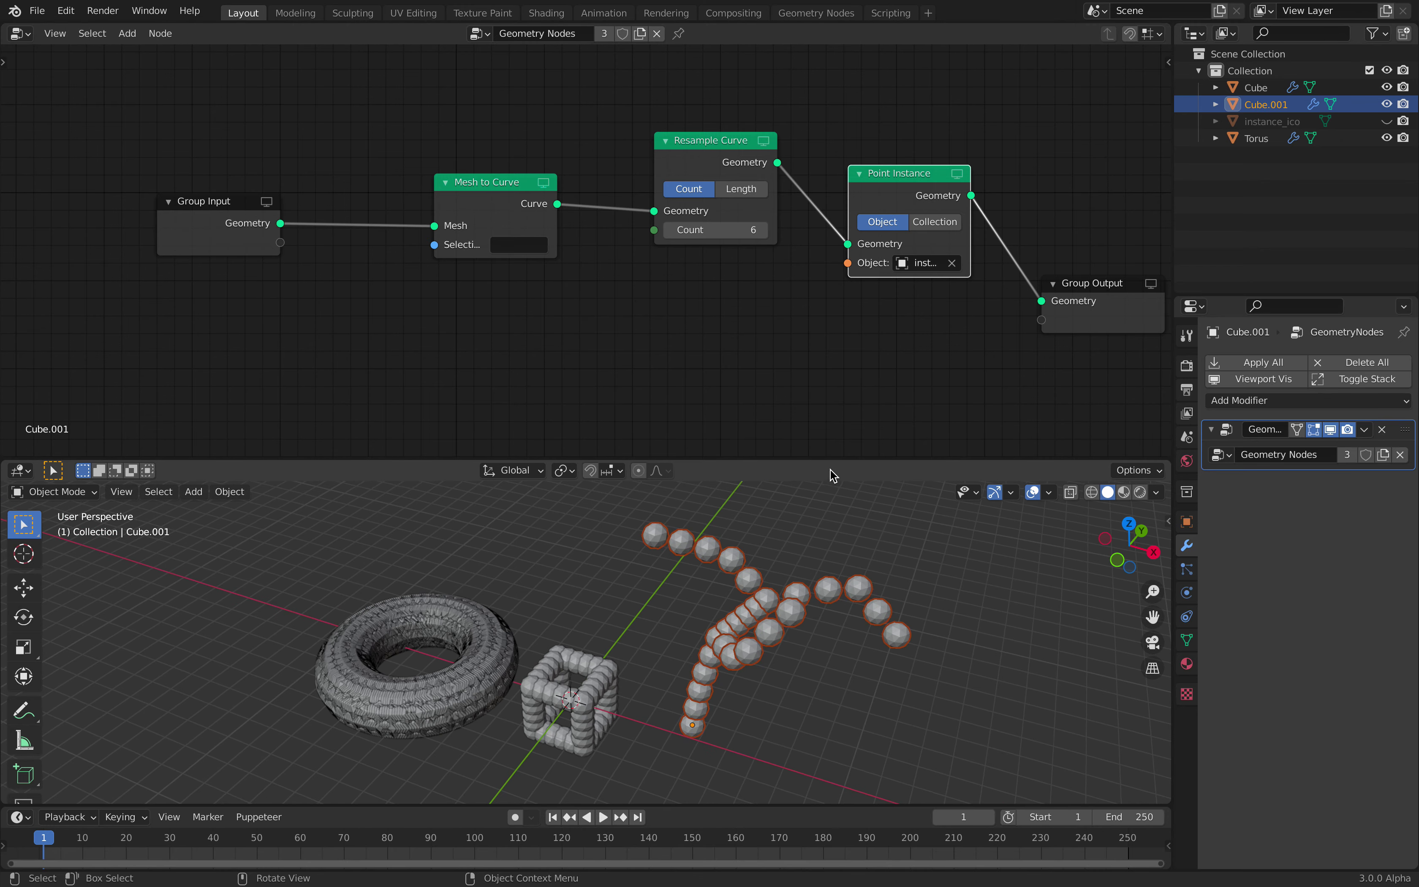
pyautogui.moveTo(825, 458); pyautogui.dragTo(821, 295)
pyautogui.moveTo(703, 516); pyautogui.dragTo(738, 403, button='middle')
pyautogui.scroll(-1, 763, 196)
pyautogui.moveTo(691, 213); pyautogui.dragTo(705, 230, button='middle')
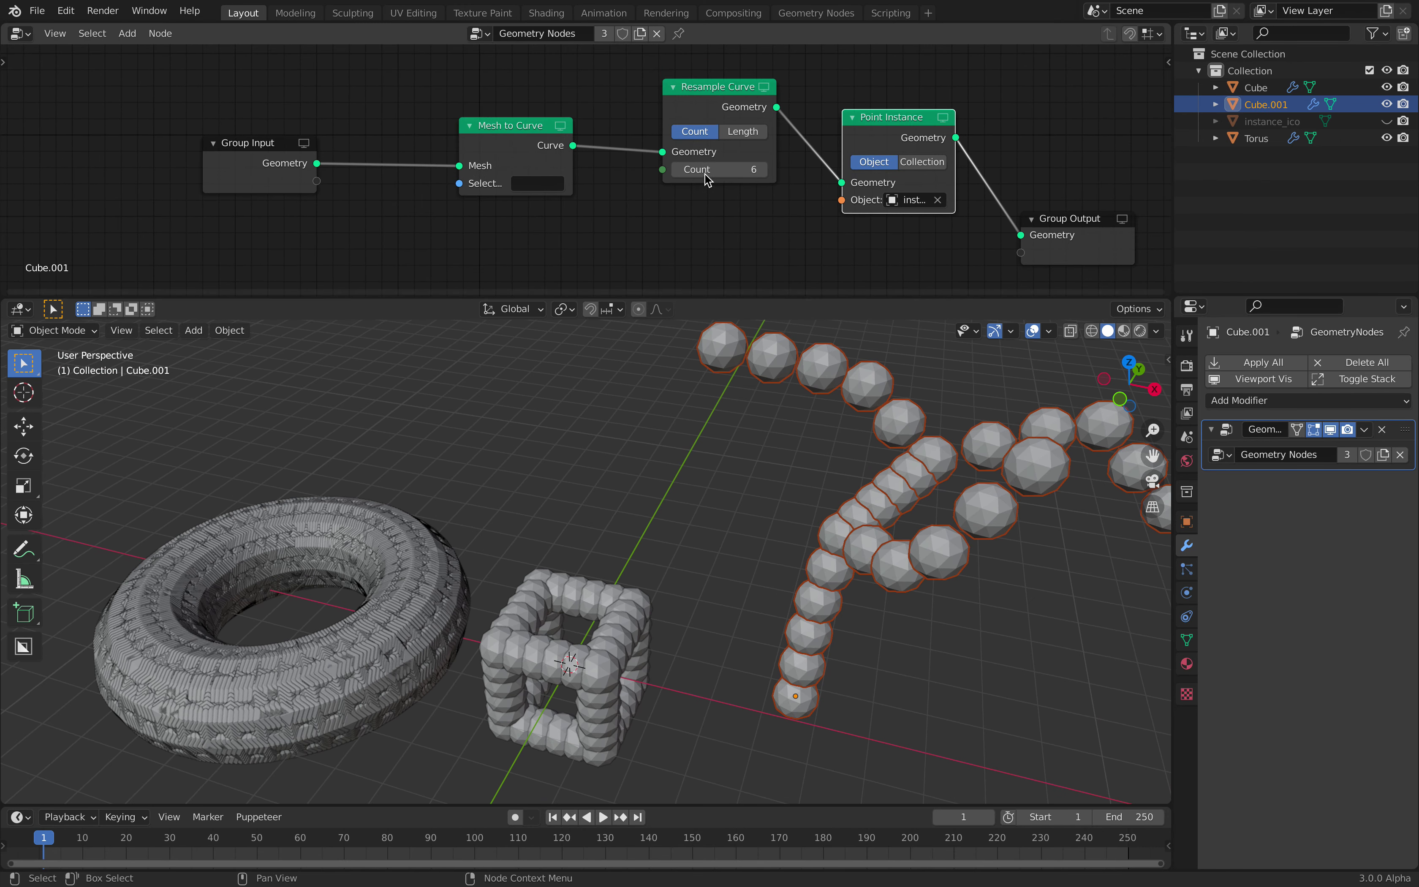
# Reposition the Resample Curve node, try a count of 10 and settle on 5
pyautogui.moveTo(711, 104); pyautogui.dragTo(685, 121)
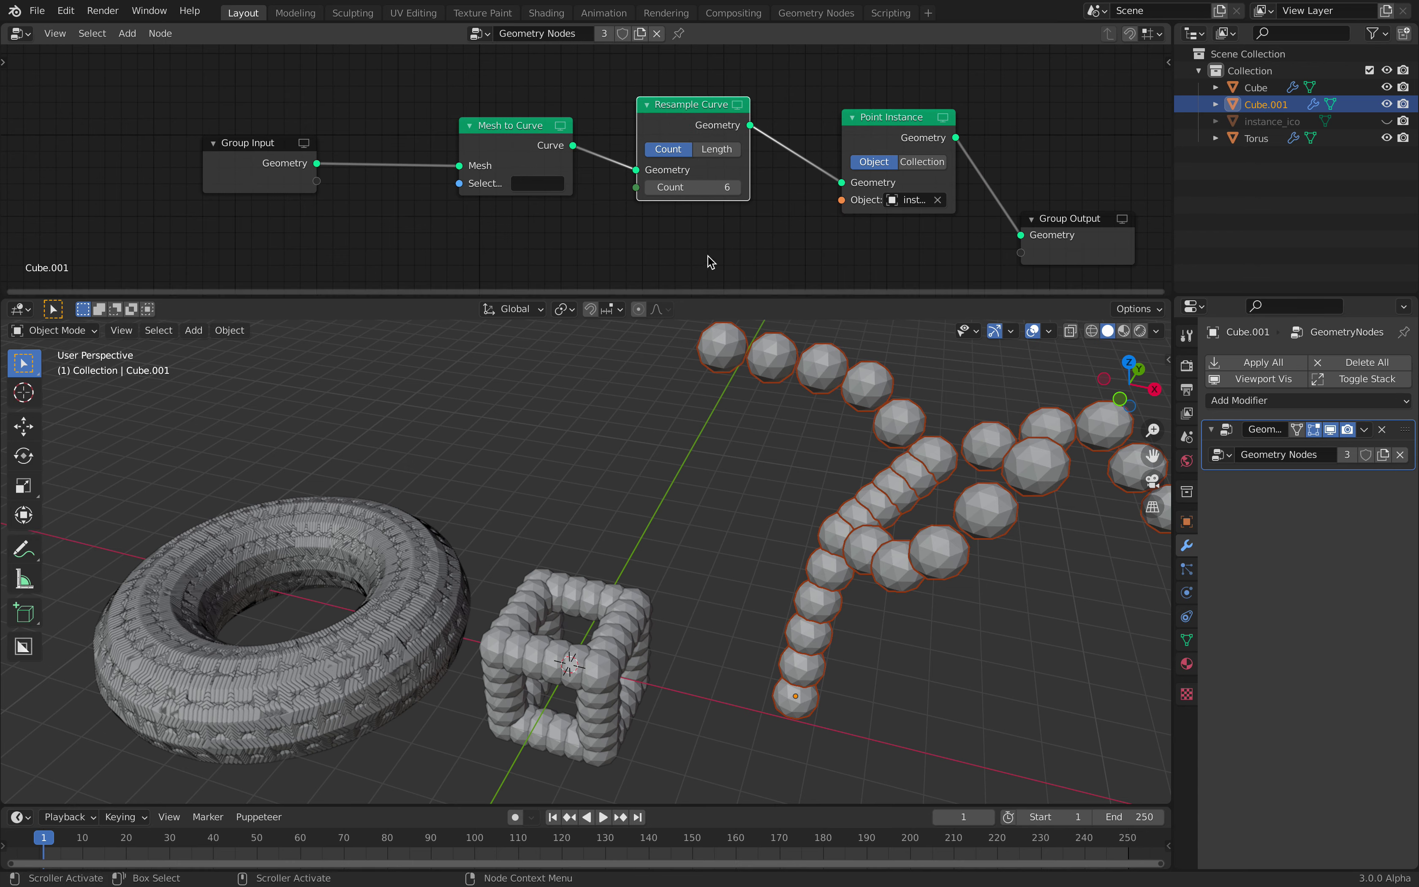
pyautogui.moveTo(692, 187); pyautogui.dragTo(721, 187)
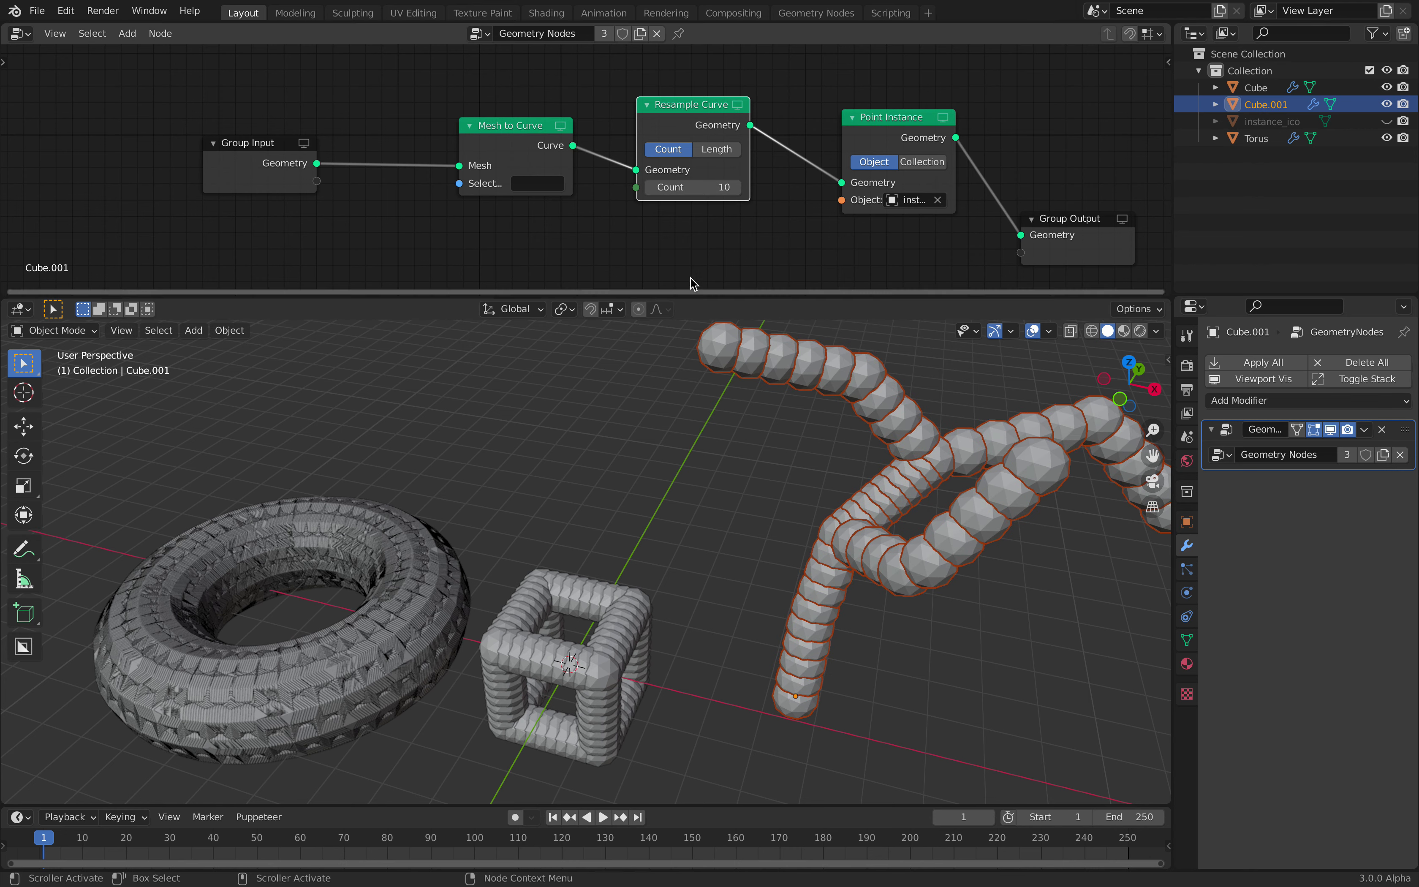
pyautogui.moveTo(696, 103); pyautogui.dragTo(703, 73)
pyautogui.click(713, 156)
pyautogui.write('5')
pyautogui.press('Return')
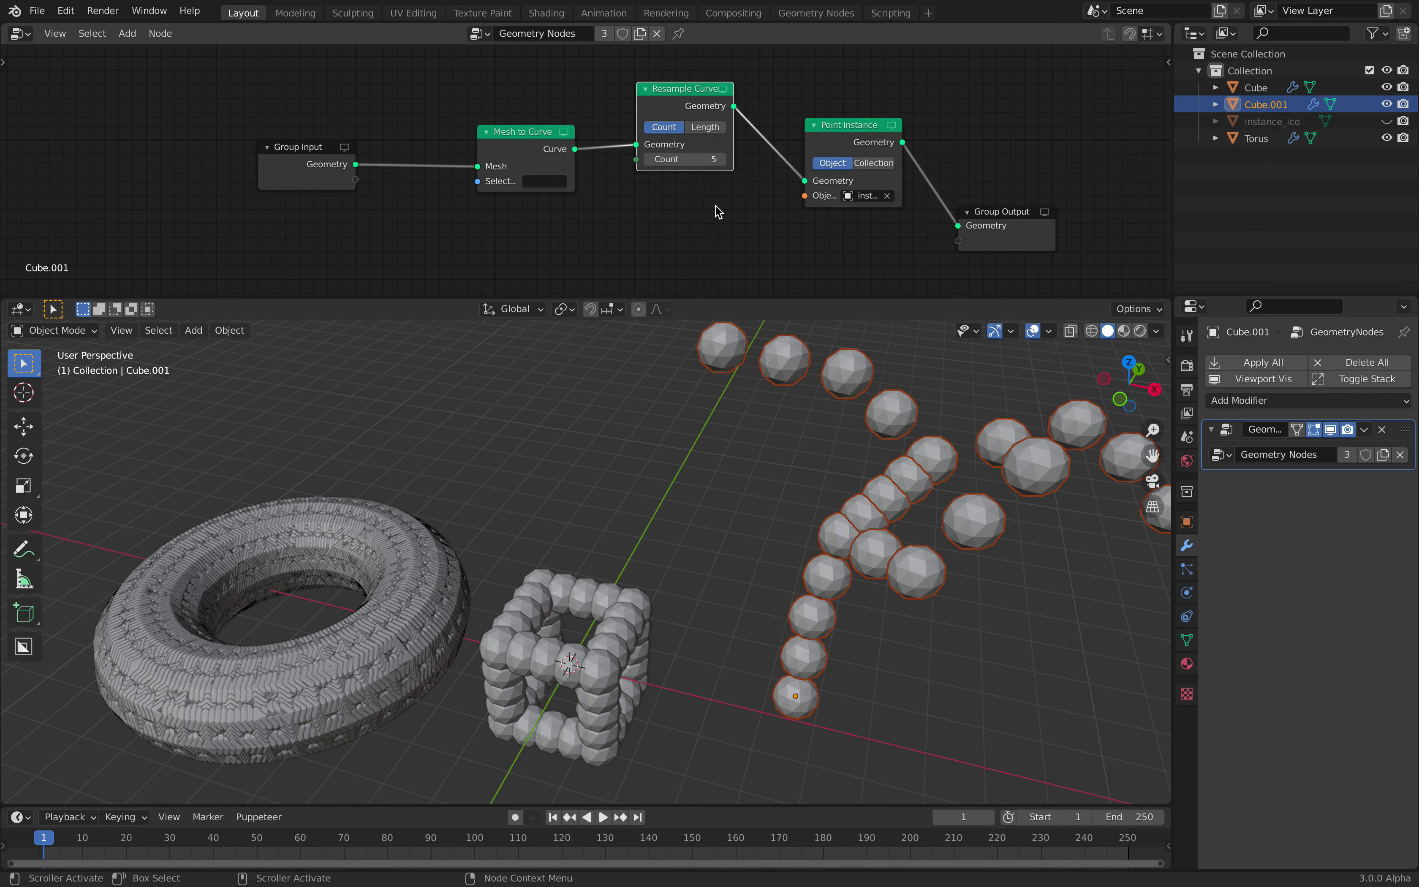
# Save the file to the Desktop folder as gm_meshtocurve_001.blend
pyautogui.press('super+s')
pyautogui.scroll(-4, 410, 375)
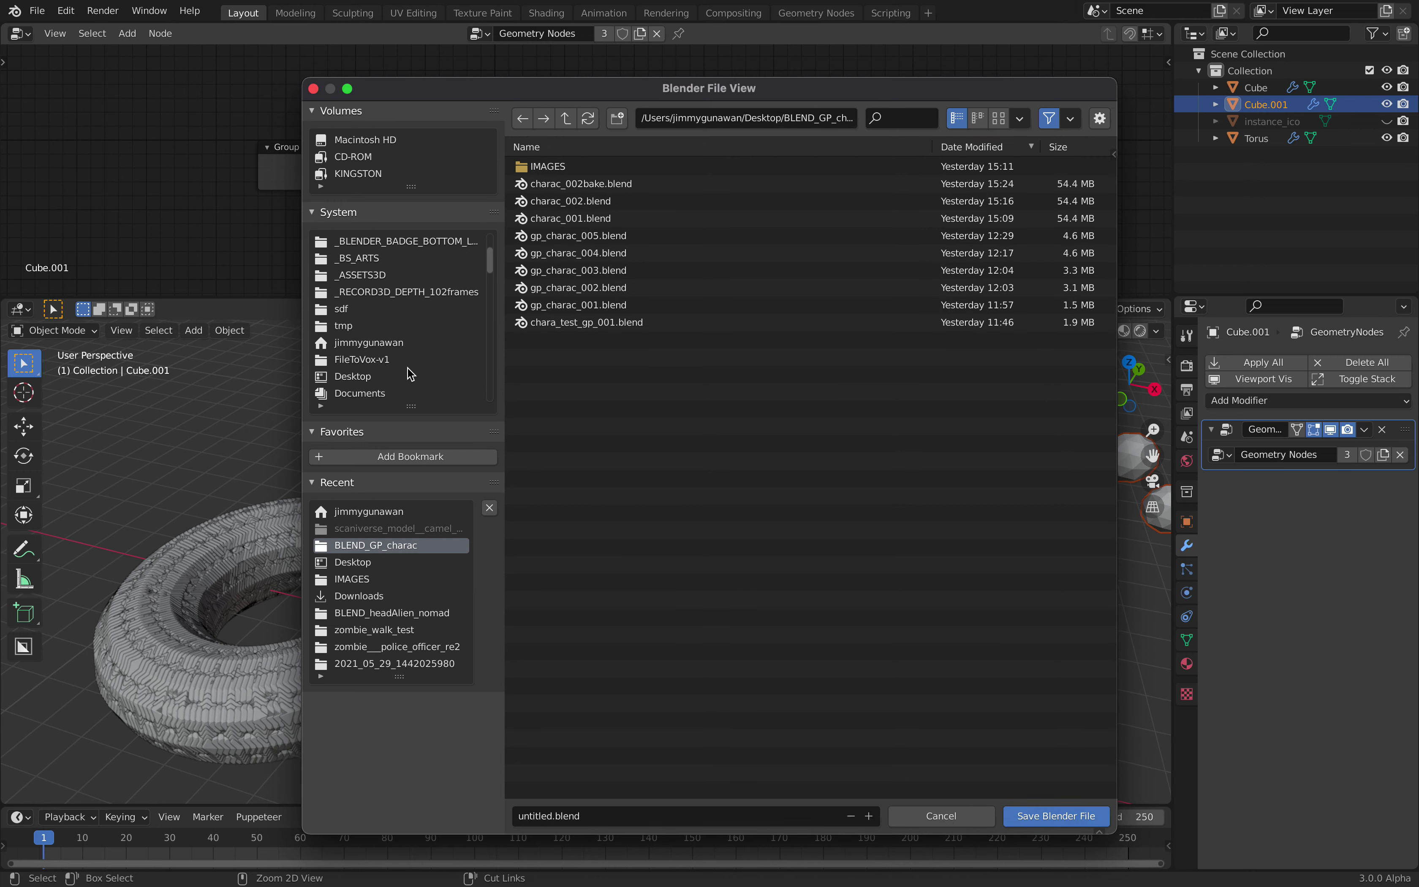
pyautogui.click(404, 342)
pyautogui.click(536, 816)
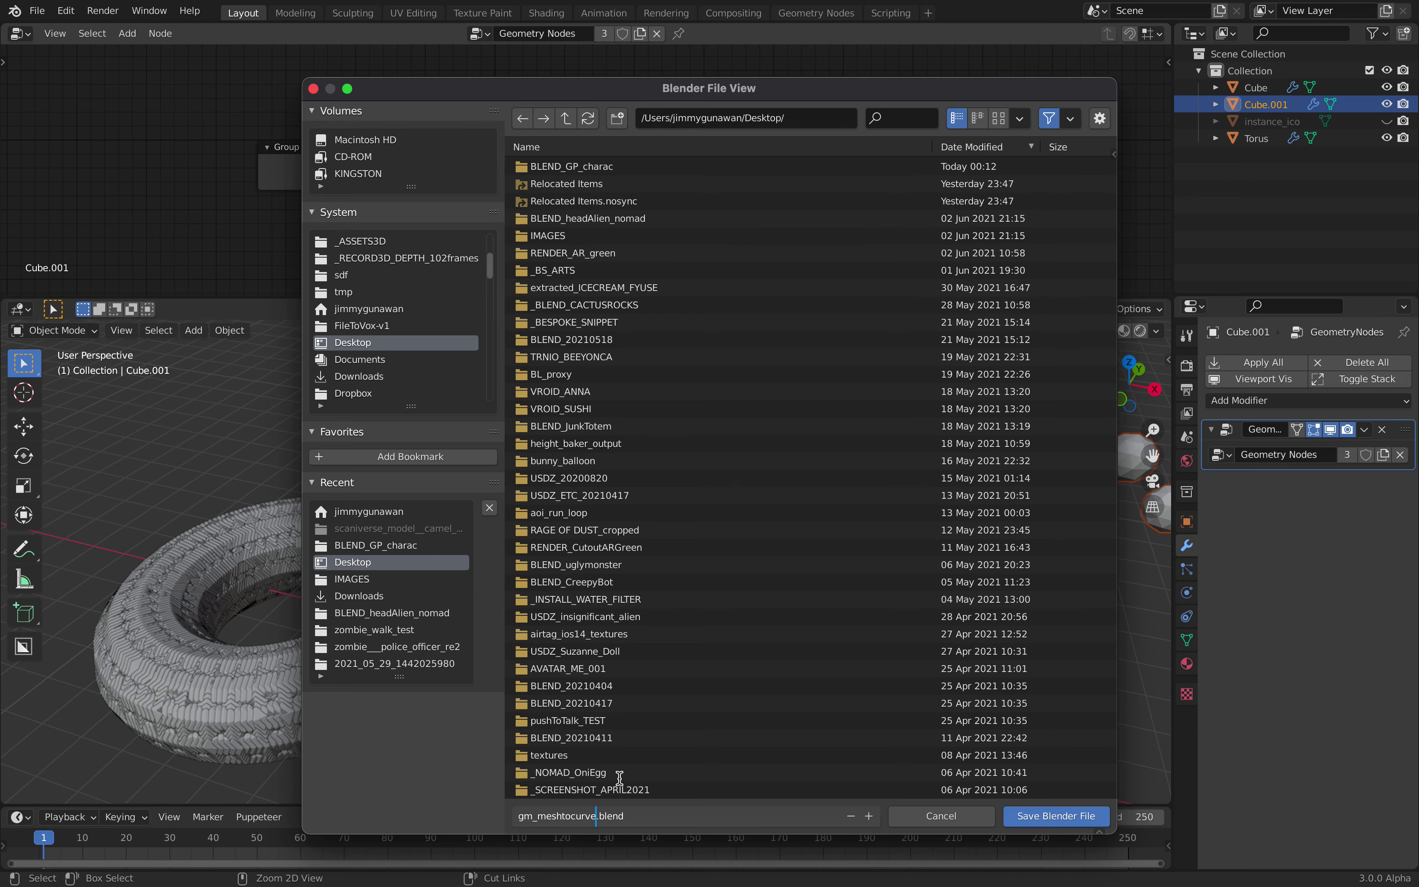
pyautogui.write('gm_meshtocurve_001')
pyautogui.press('Return')
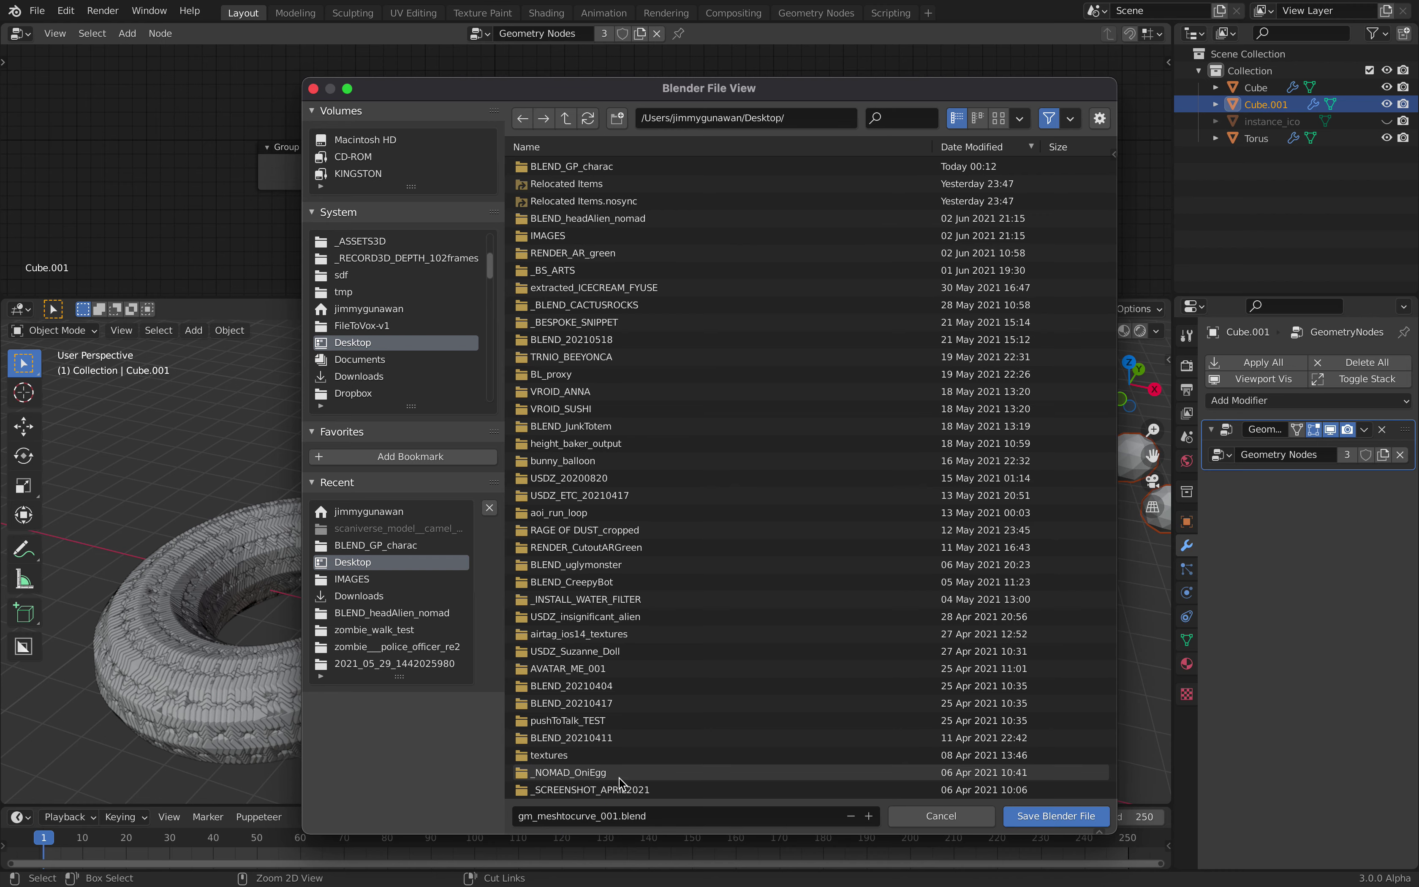
pyautogui.click(1032, 814)
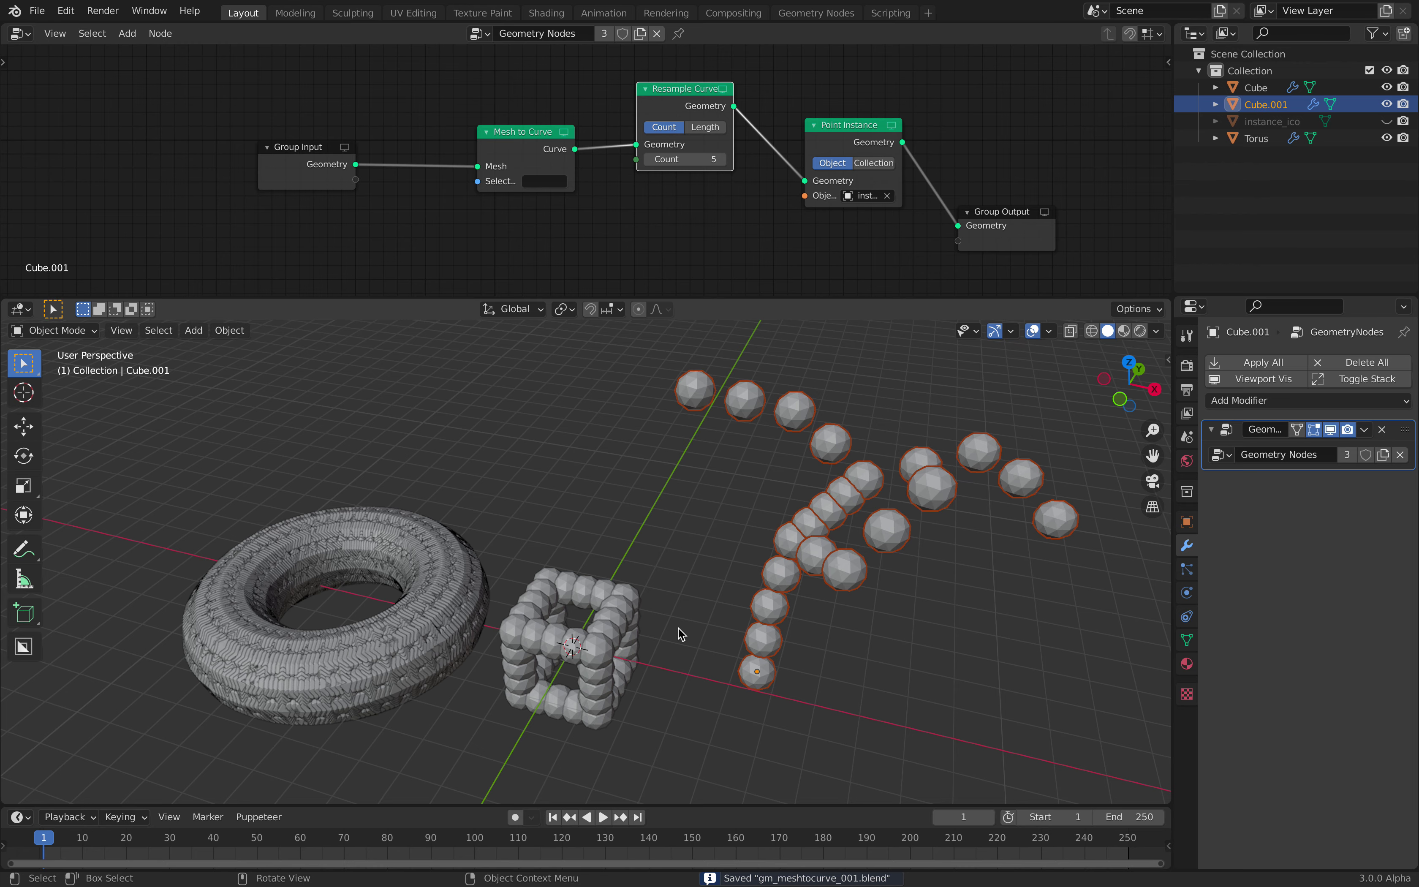
# Spread out the nodes and place a duplicate of the Resample Curve node below the original
pyautogui.moveTo(646, 634); pyautogui.dragTo(631, 630, button='middle')
pyautogui.moveTo(597, 152); pyautogui.dragTo(500, 145, button='middle')
pyautogui.moveTo(734, 122); pyautogui.dragTo(774, 104)
pyautogui.moveTo(905, 206); pyautogui.dragTo(1039, 197)
pyautogui.moveTo(801, 110); pyautogui.dragTo(811, 119)
pyautogui.moveTo(600, 100); pyautogui.dragTo(608, 80)
pyautogui.hotkey('shift', 'd')
pyautogui.click(607, 191)
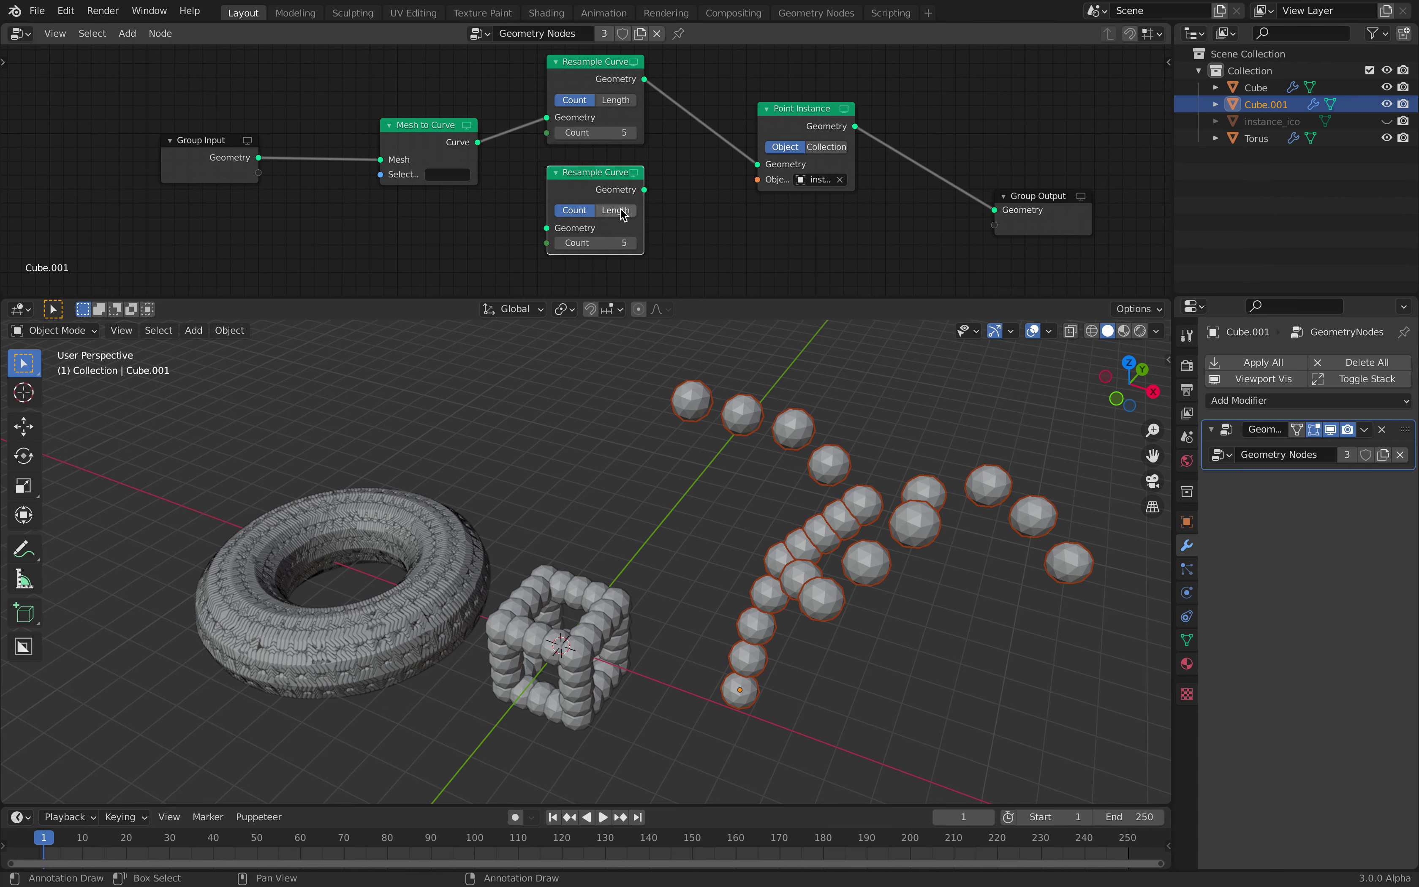
# Route Mesh to Curve through the duplicate Resample Curve into Point Instance, using Length mode at 0.4 m
pyautogui.moveTo(539, 217); pyautogui.dragTo(545, 228)
pyautogui.moveTo(643, 190); pyautogui.dragTo(668, 189)
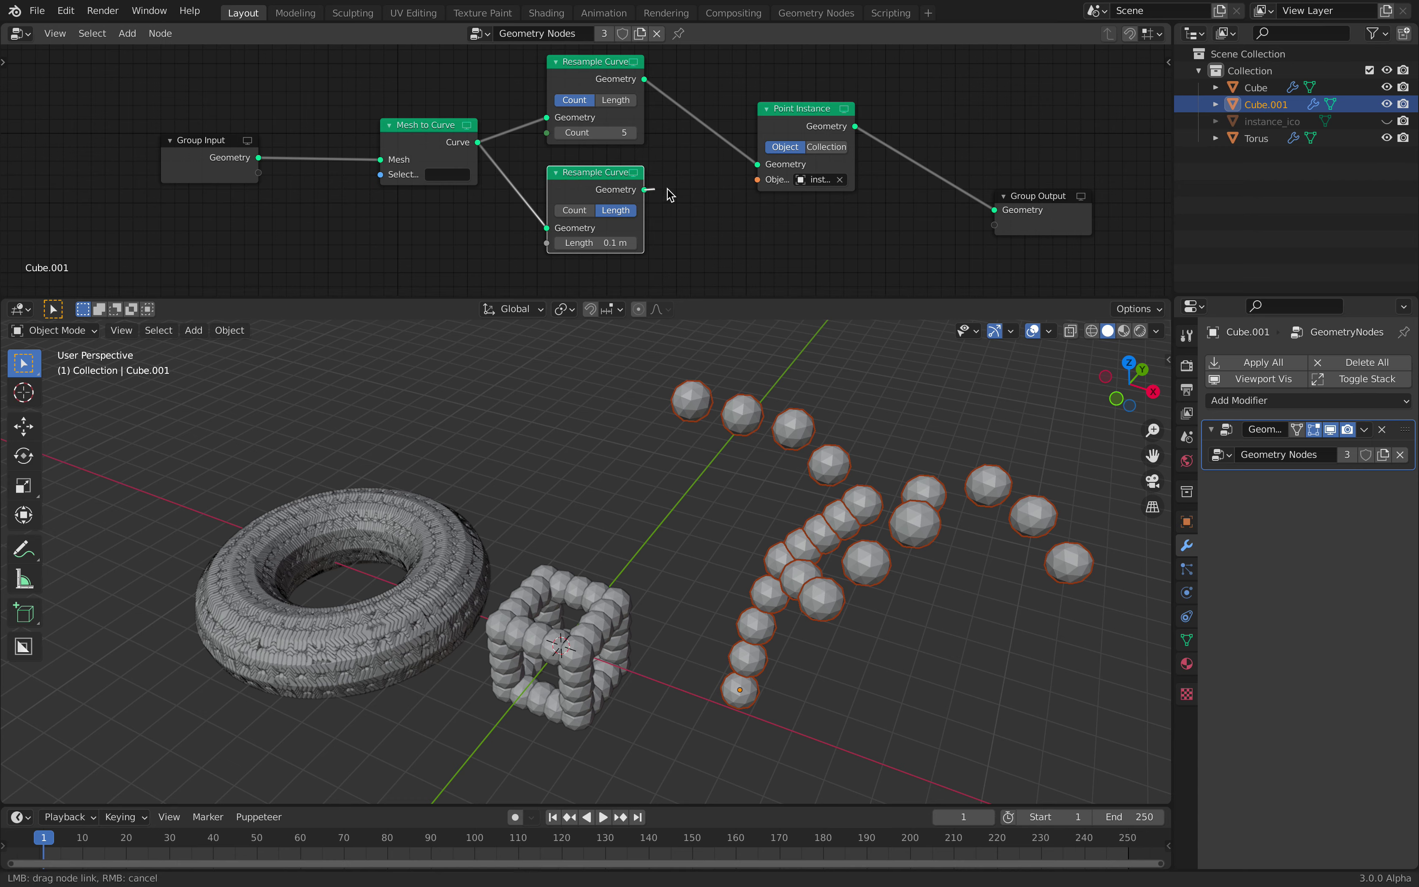
pyautogui.moveTo(759, 166); pyautogui.dragTo(759, 166)
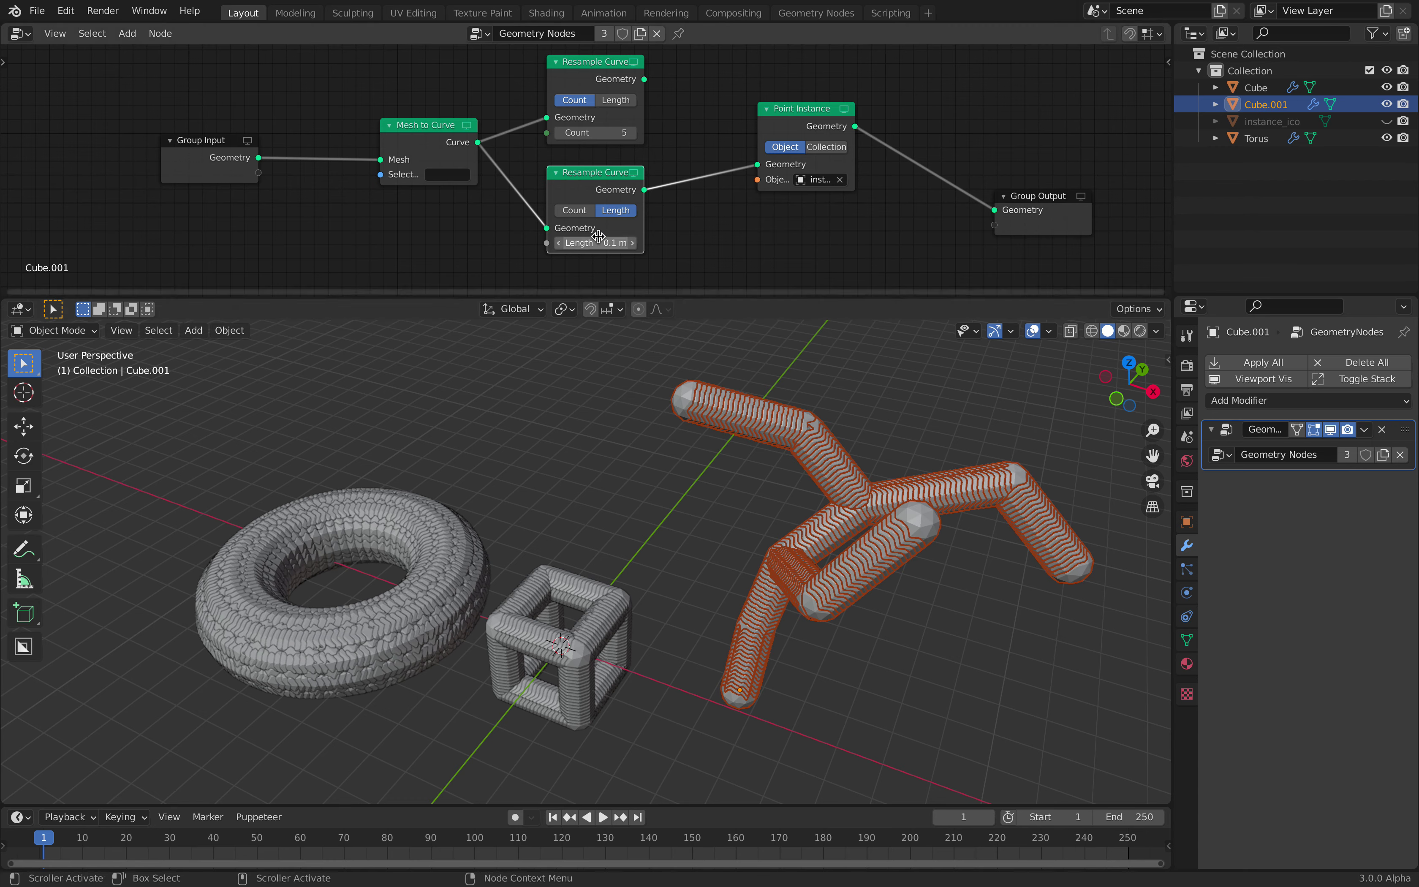
pyautogui.moveTo(596, 242); pyautogui.dragTo(632, 242)
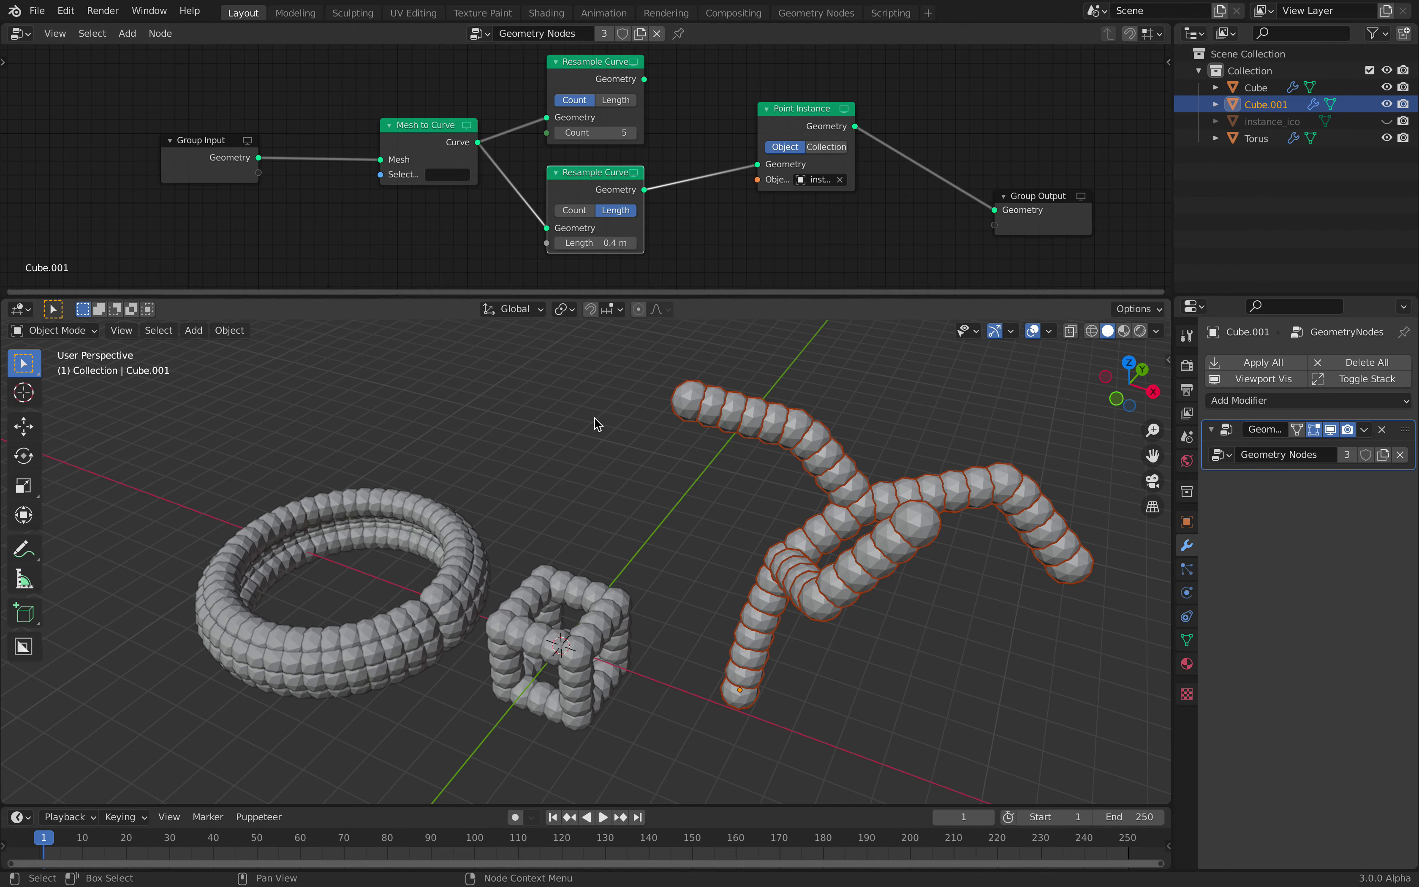
# Save the changes to the current file
pyautogui.moveTo(594, 419); pyautogui.dragTo(496, 563, button='middle')
pyautogui.hotkey('ctrl', 's')
pyautogui.scroll(-3, 587, 492)
# Give the torus a Build modifier and move it above the Geometry Nodes modifier in the stack
pyautogui.click(490, 582)
pyautogui.scroll(2, 496, 563)
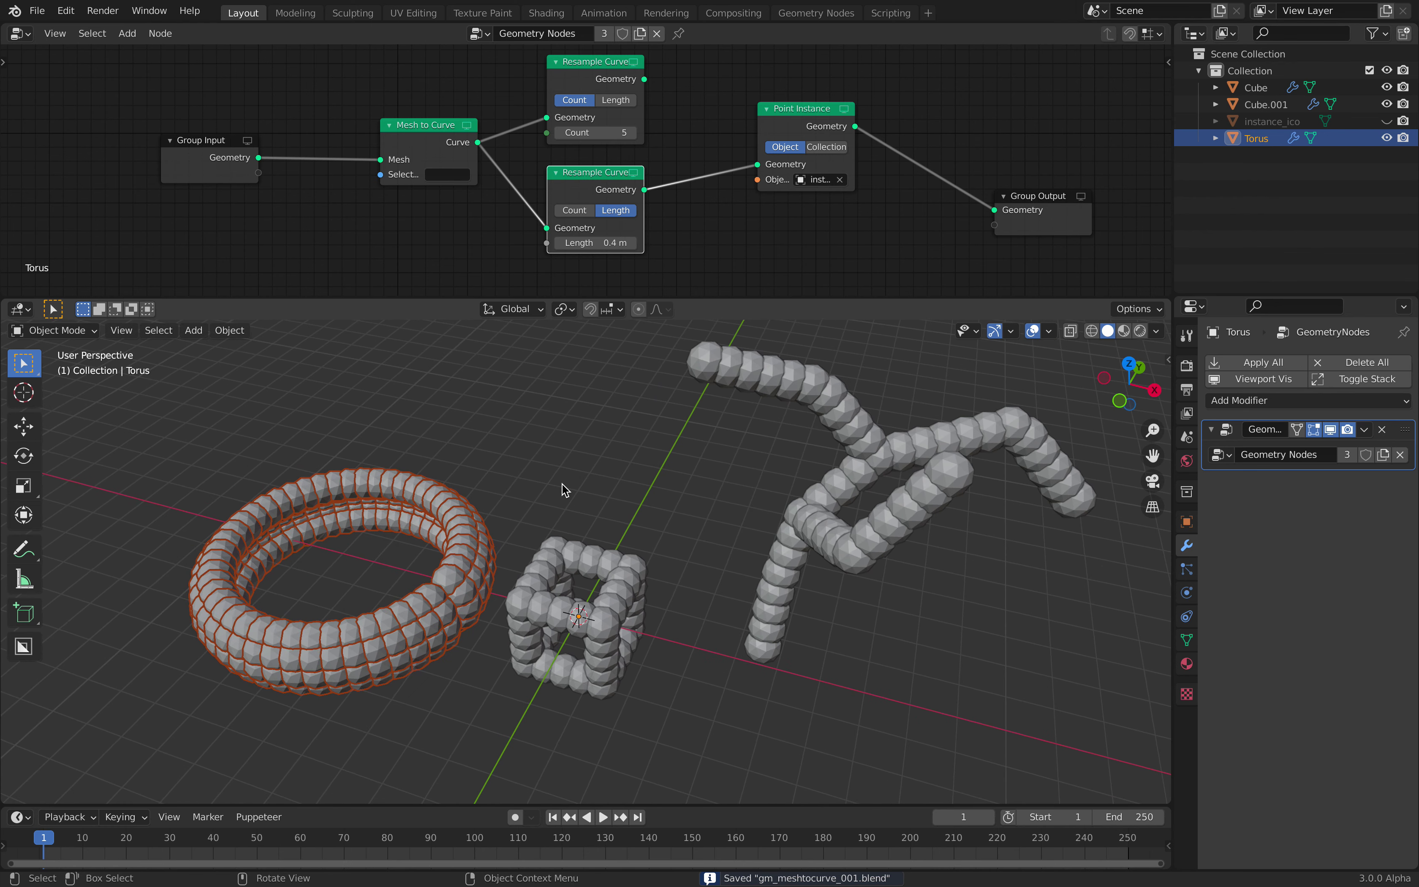
pyautogui.click(564, 488)
pyautogui.moveTo(565, 488); pyautogui.dragTo(563, 481, button='middle')
pyautogui.click(323, 509)
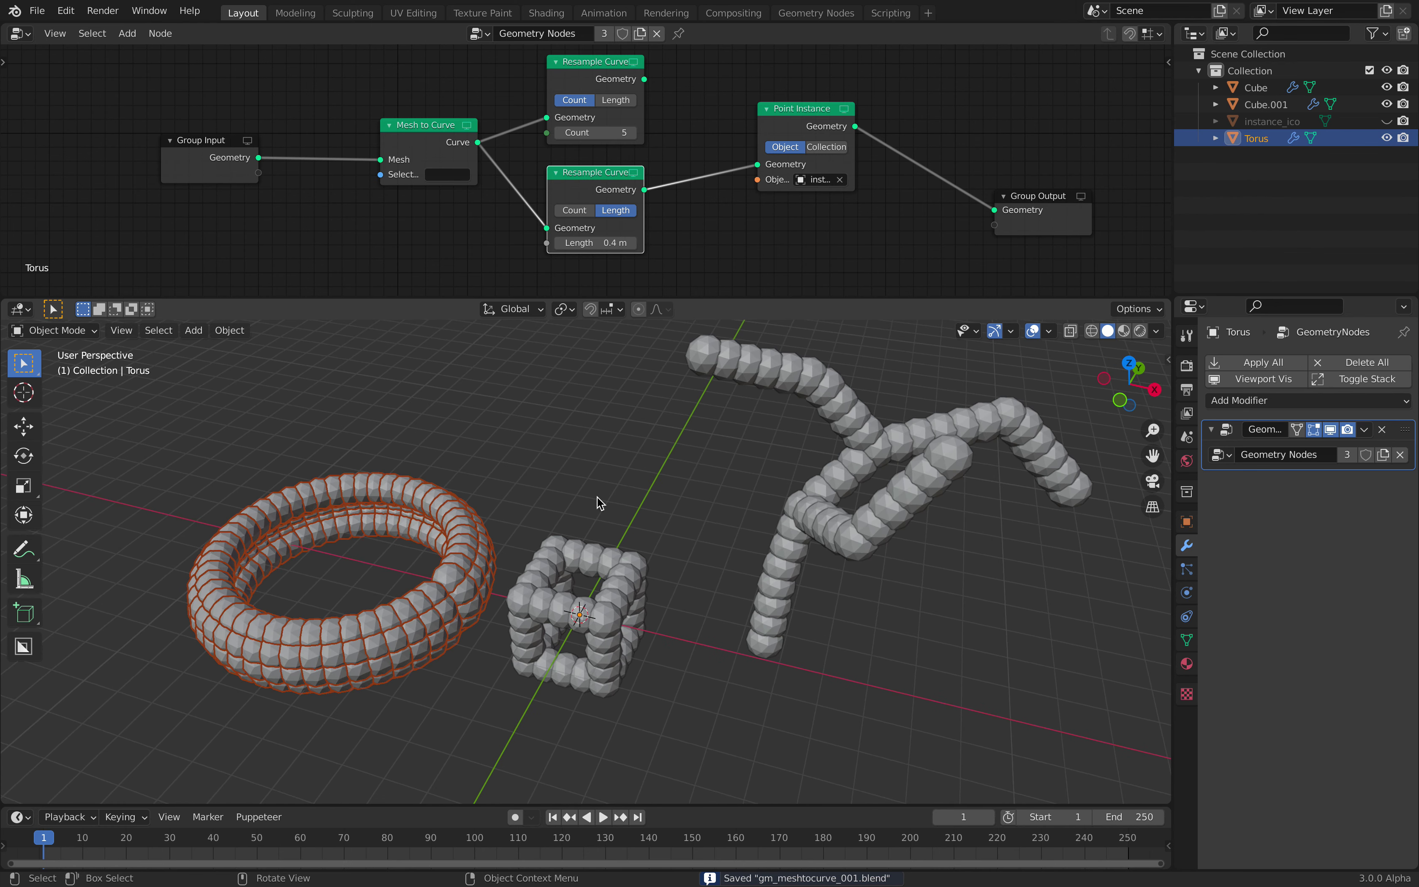
pyautogui.click(1318, 401)
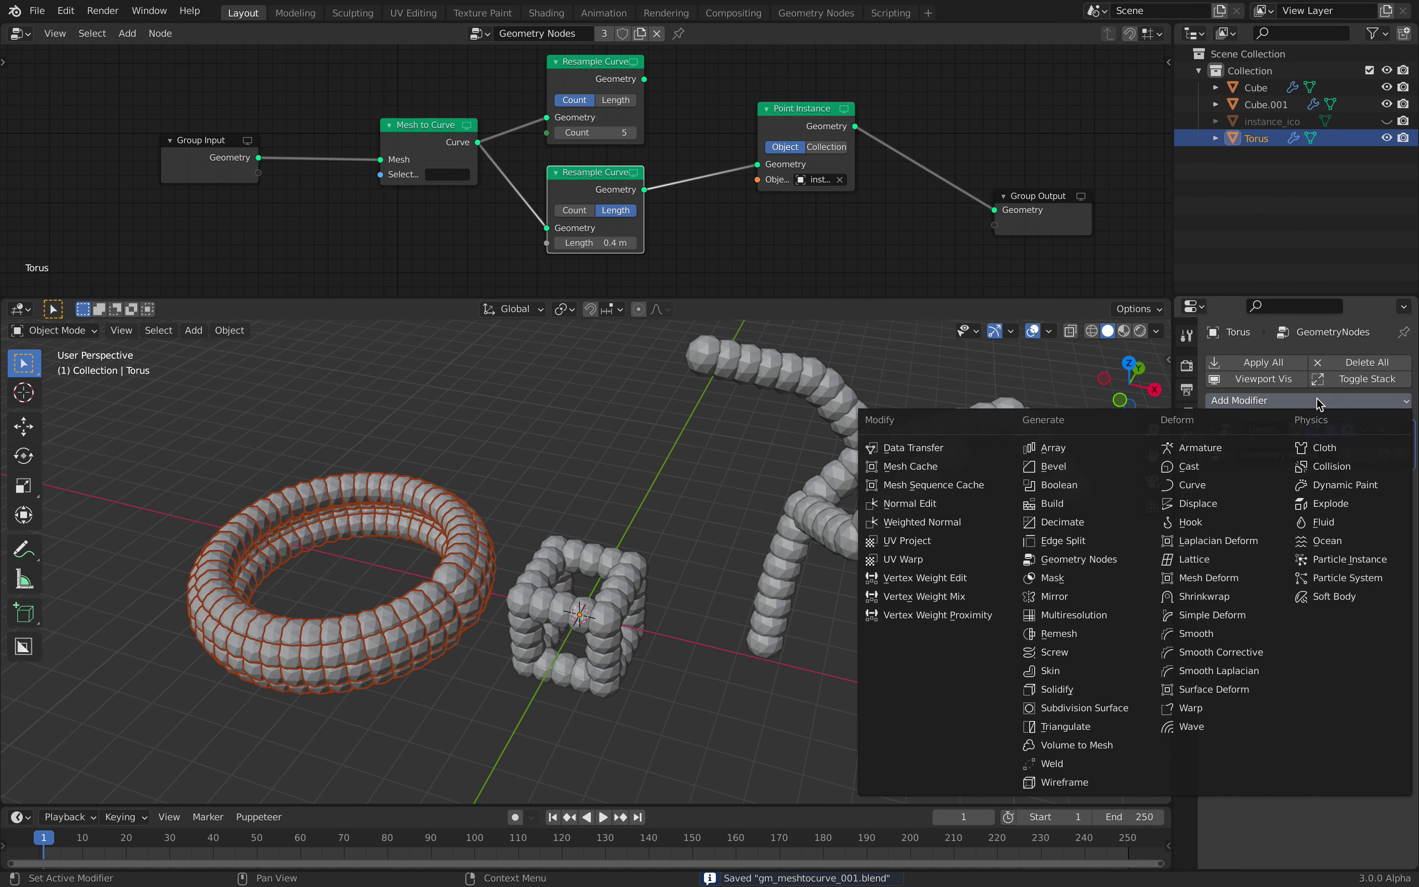
pyautogui.click(1101, 504)
pyautogui.moveTo(1409, 486); pyautogui.dragTo(1407, 433)
# Scrub the timeline to frame 92 and play the animation from the start to examine the torus's build effect
pyautogui.moveTo(76, 843); pyautogui.dragTo(439, 842)
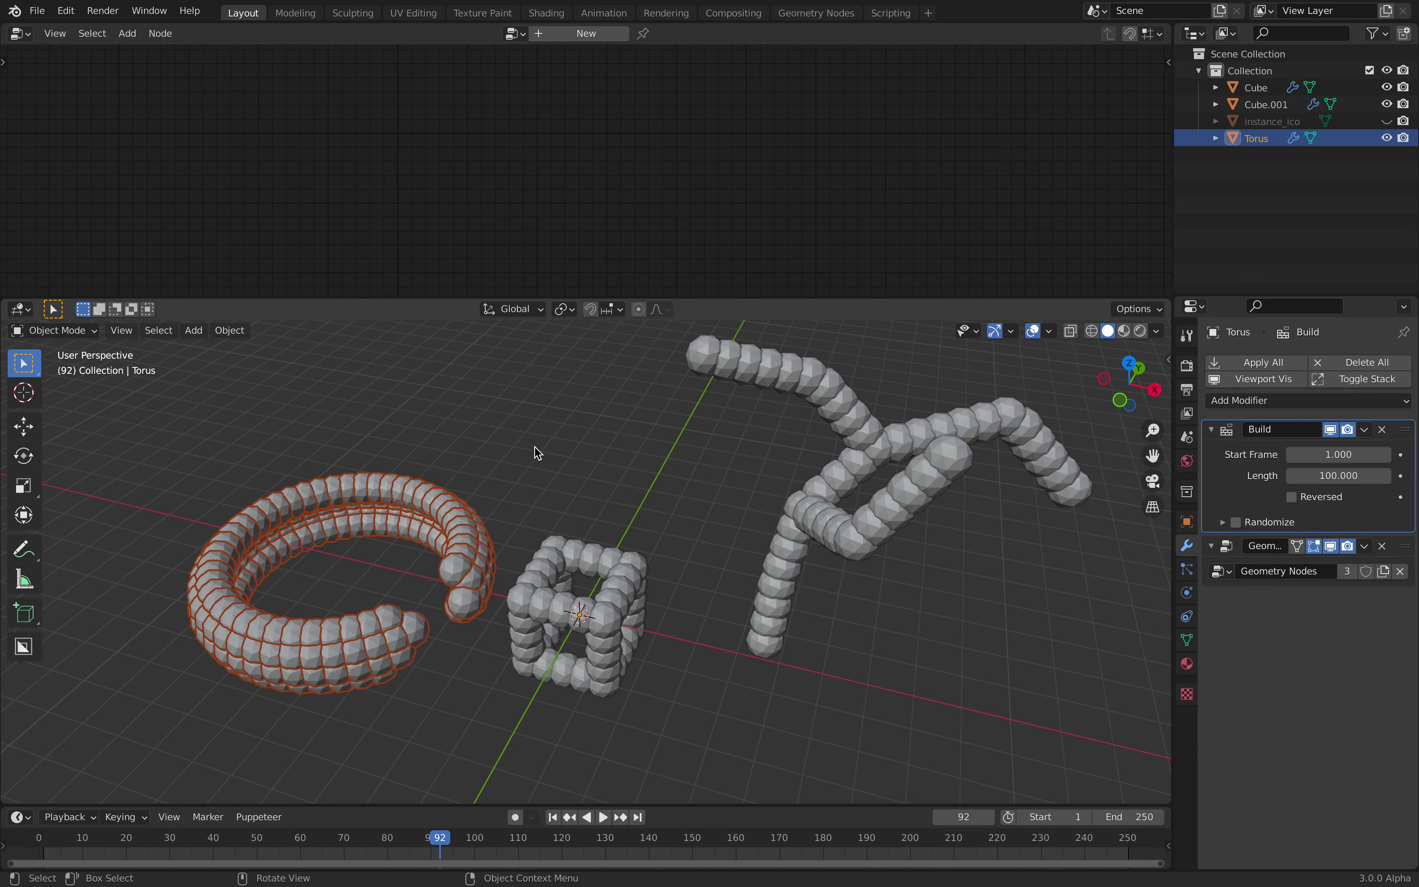
pyautogui.click(542, 475)
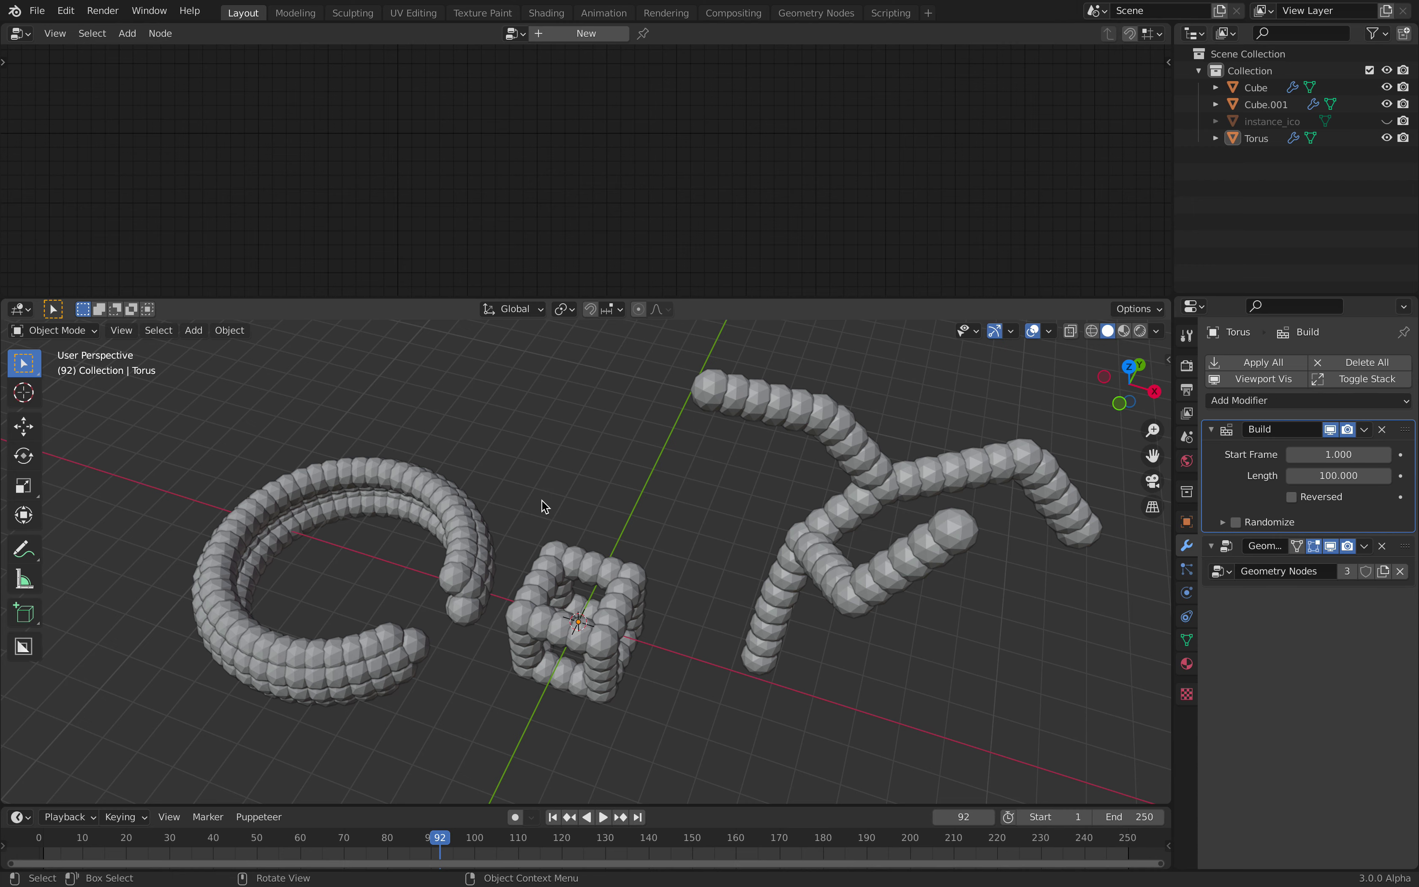
pyautogui.moveTo(542, 500); pyautogui.dragTo(496, 527, button='middle')
pyautogui.click(497, 527)
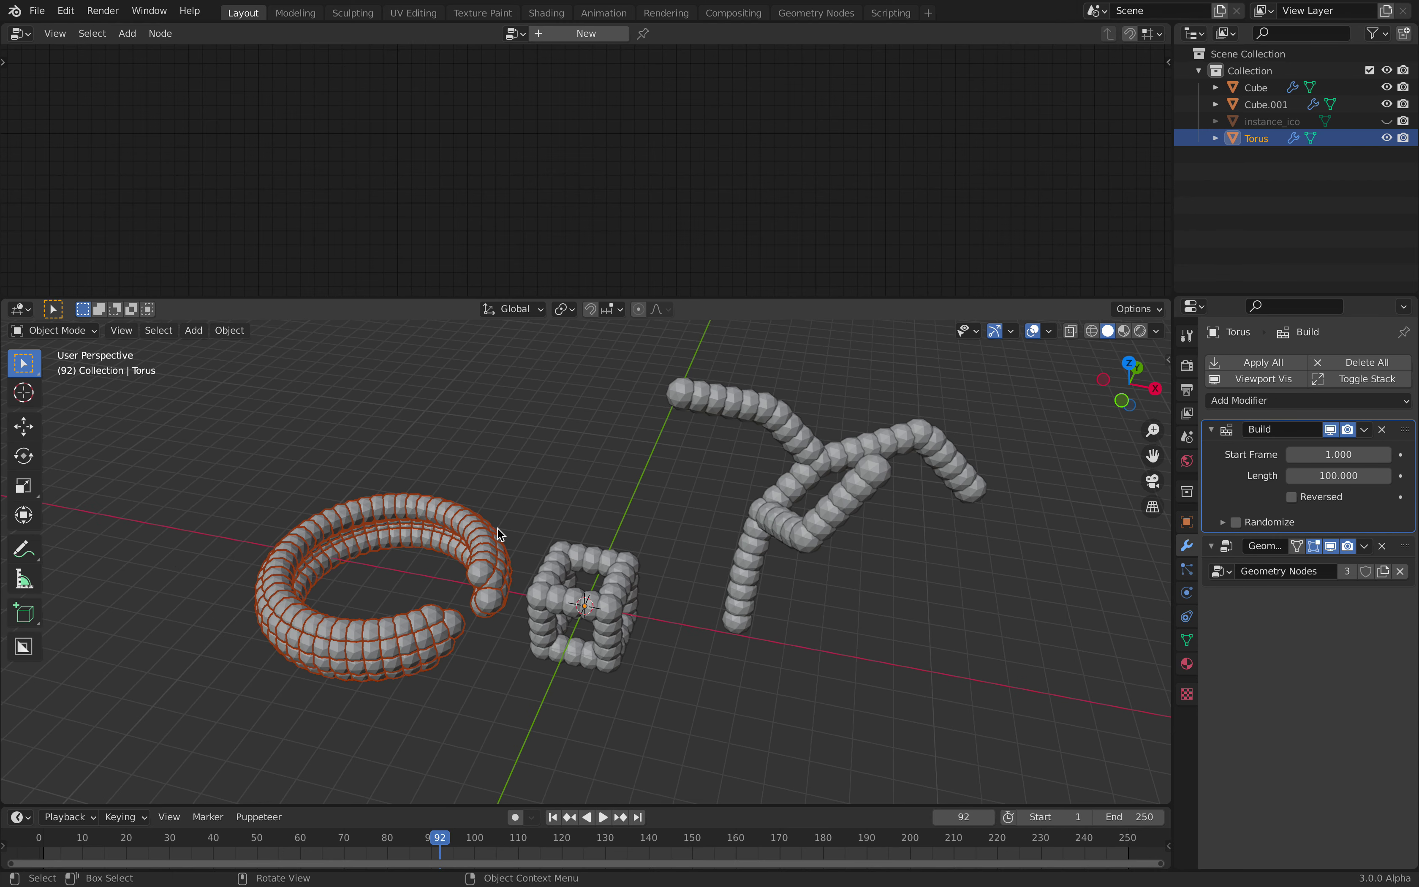
pyautogui.click(746, 491)
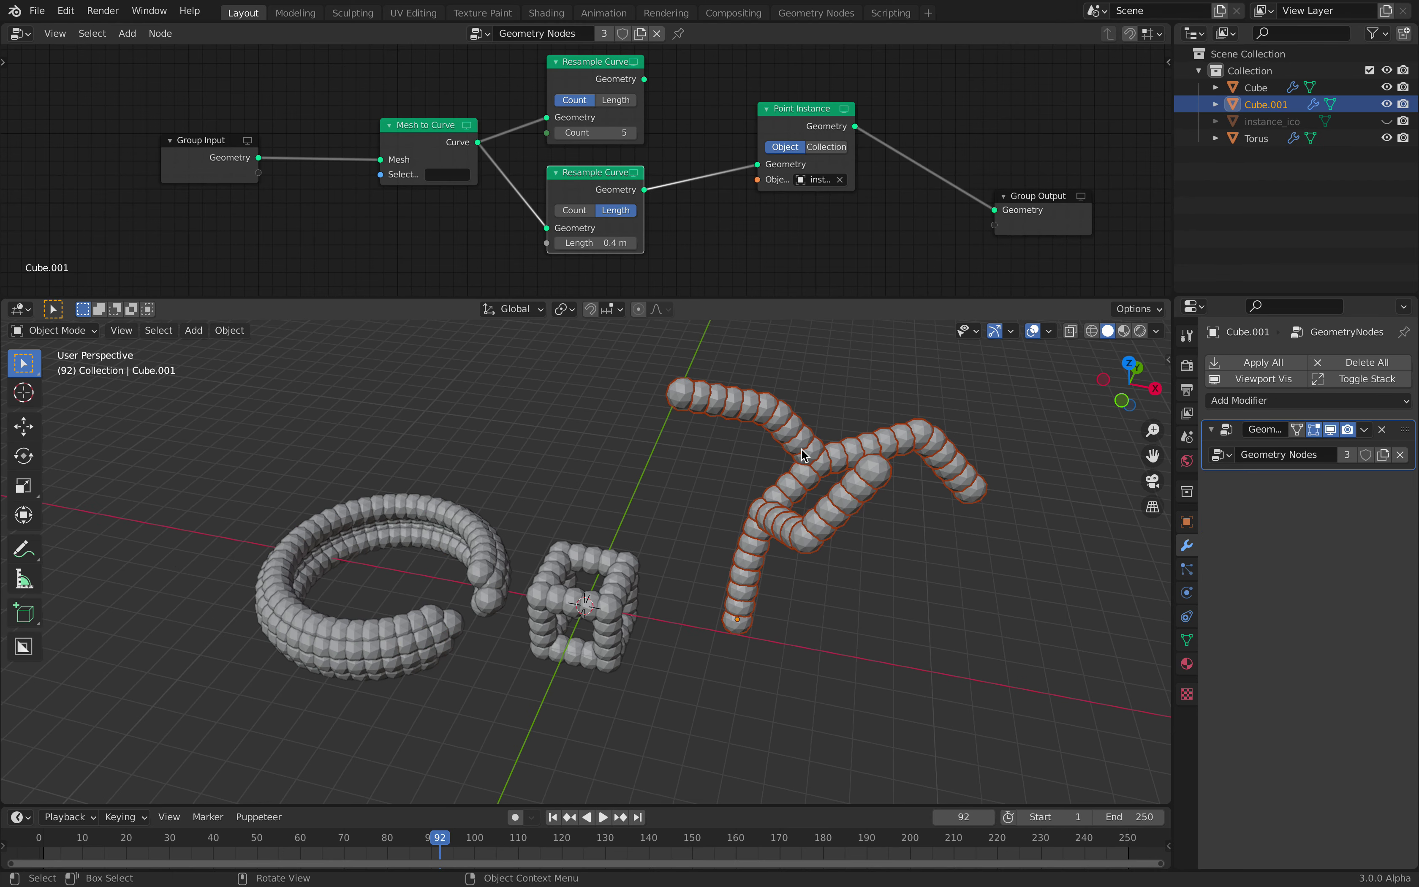
pyautogui.hotkey('shift', 'Left')
pyautogui.press('space')
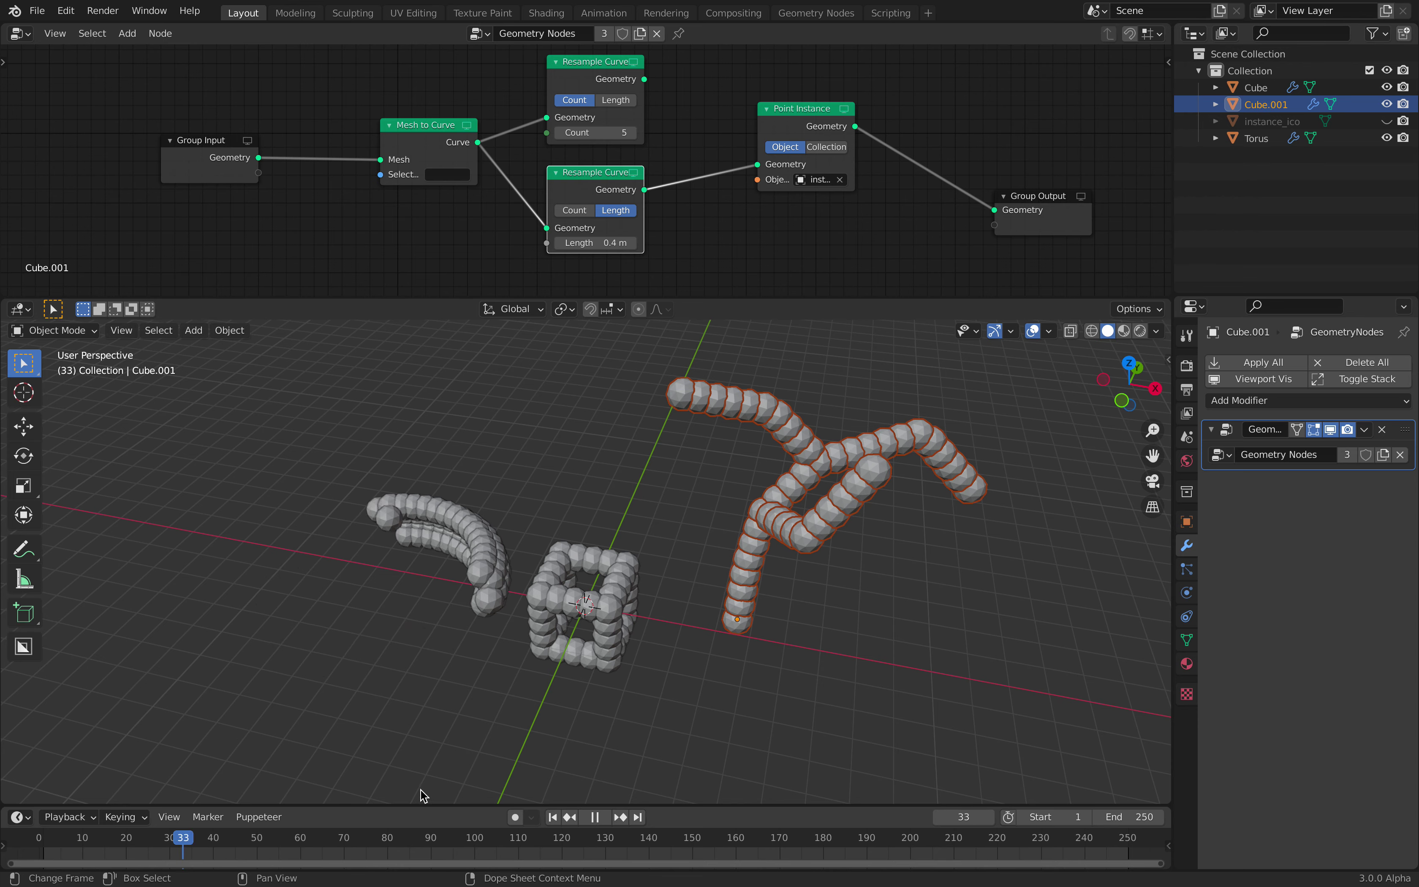
pyautogui.press('Escape')
# Give the branching edge mesh a Build modifier and place it above its Geometry Nodes modifier
pyautogui.click(1233, 401)
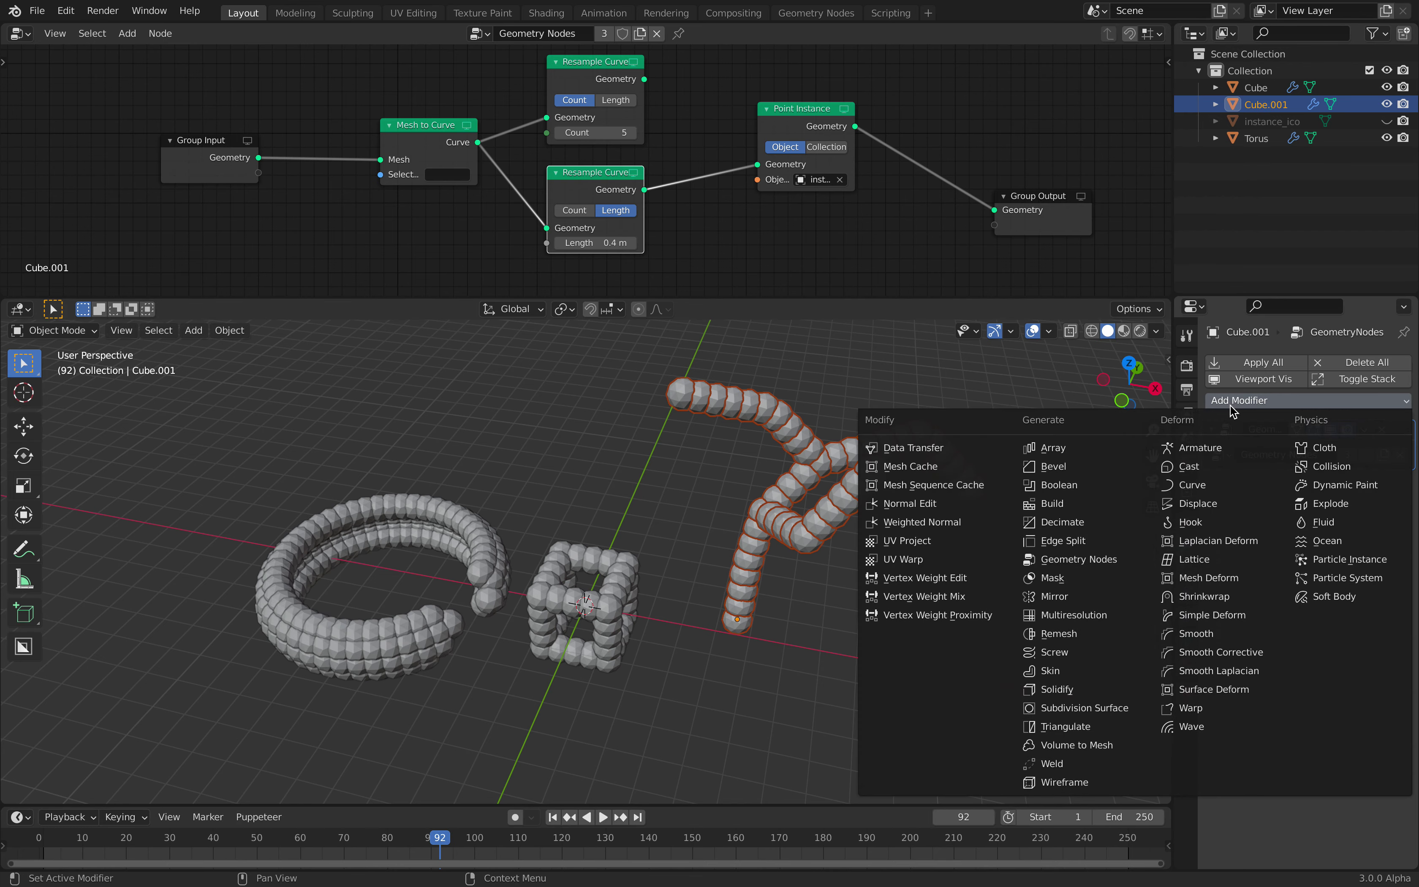
pyautogui.click(1103, 503)
pyautogui.moveTo(1405, 482); pyautogui.dragTo(1407, 401)
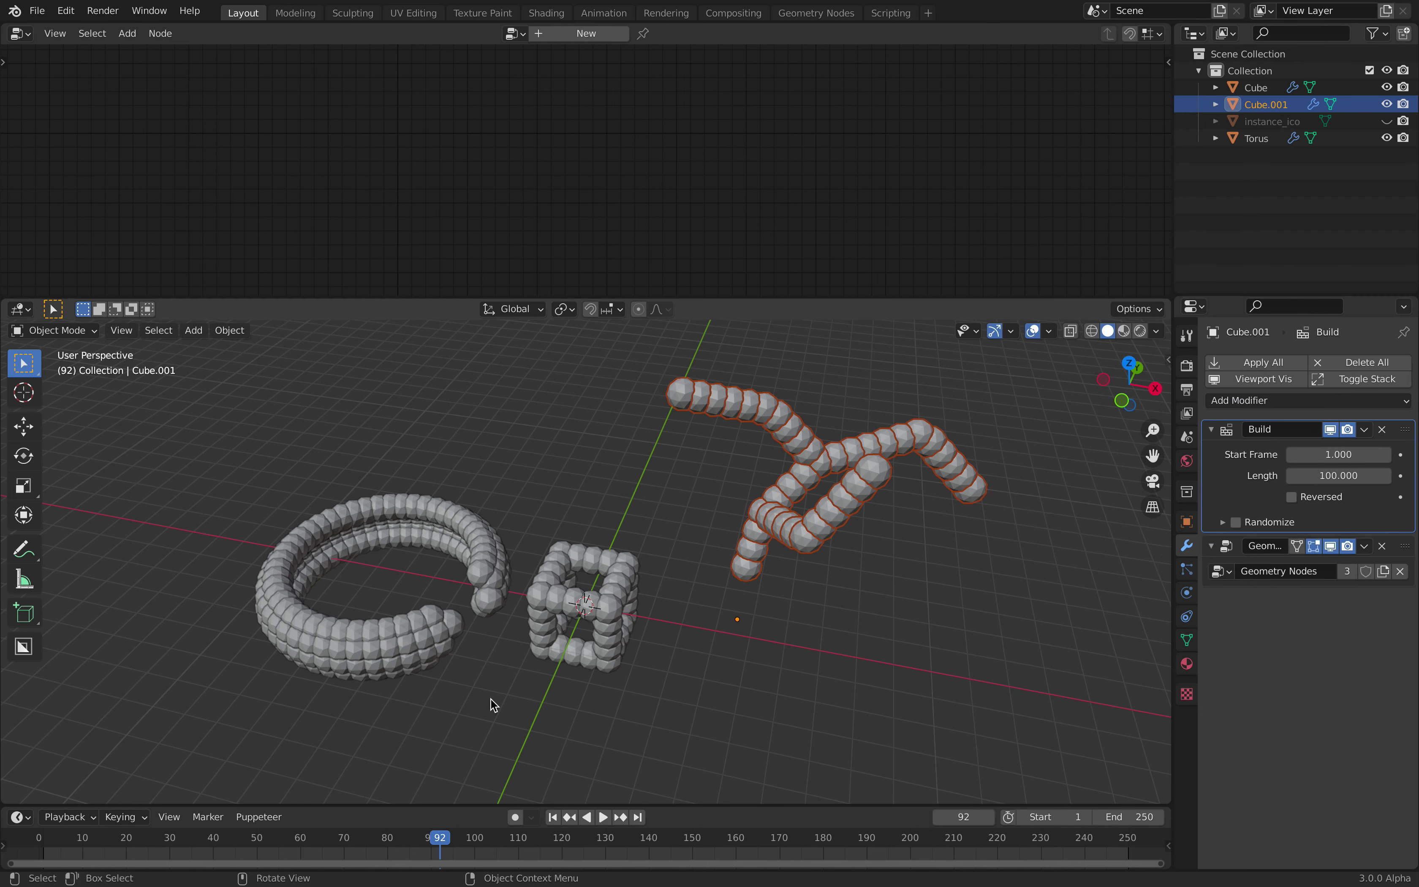
# Play and scrub the animation to examine the branching mesh's build effect
pyautogui.click(68, 840)
pyautogui.press('space')
pyautogui.moveTo(125, 846); pyautogui.dragTo(256, 851)
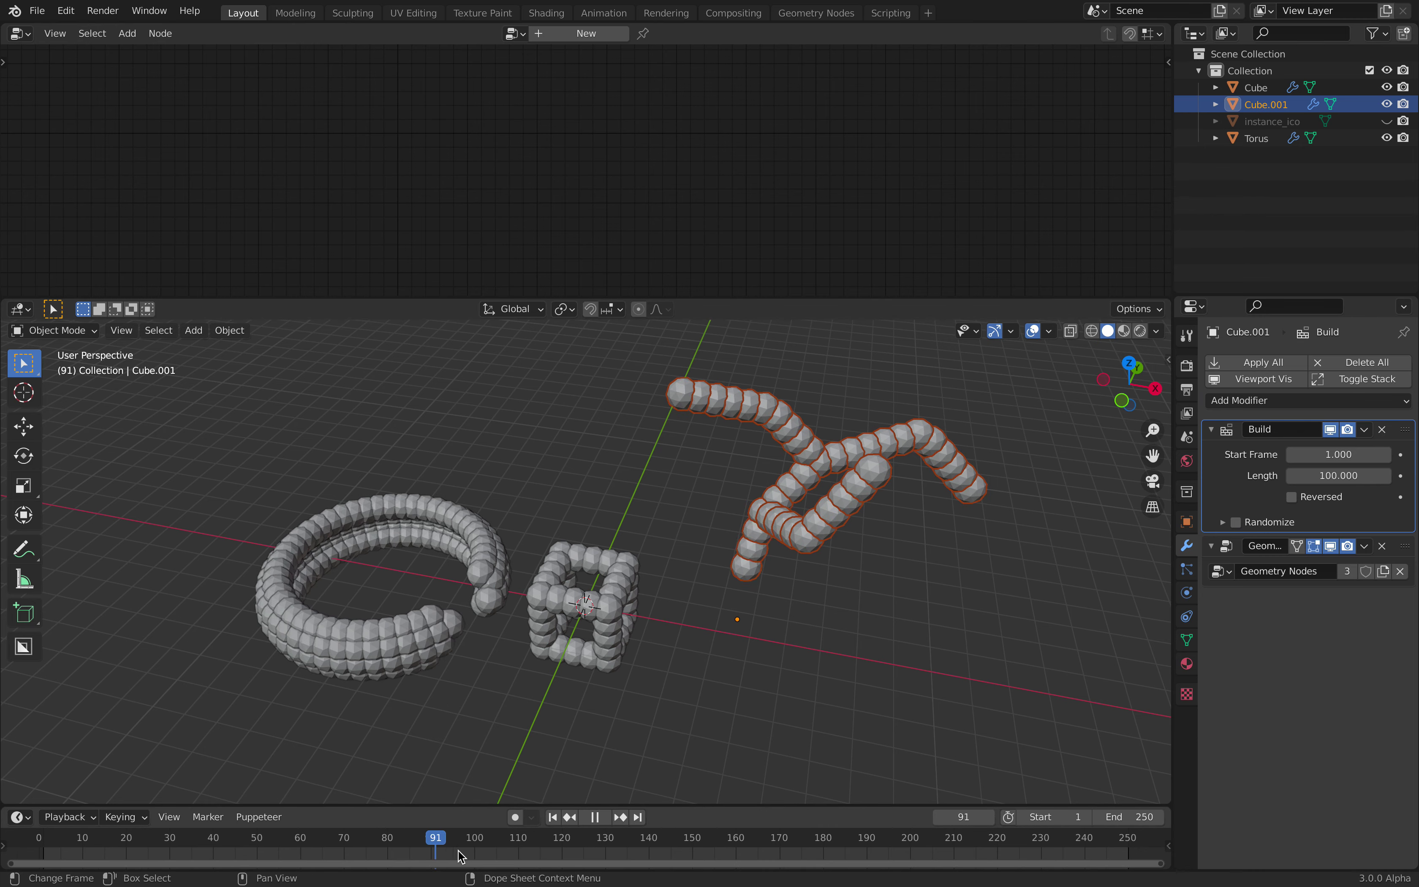
# Try a Subdivision Surface modifier above Build on the branching mesh, at frame 100 with raised viewport levels
pyautogui.moveTo(460, 856); pyautogui.dragTo(435, 823)
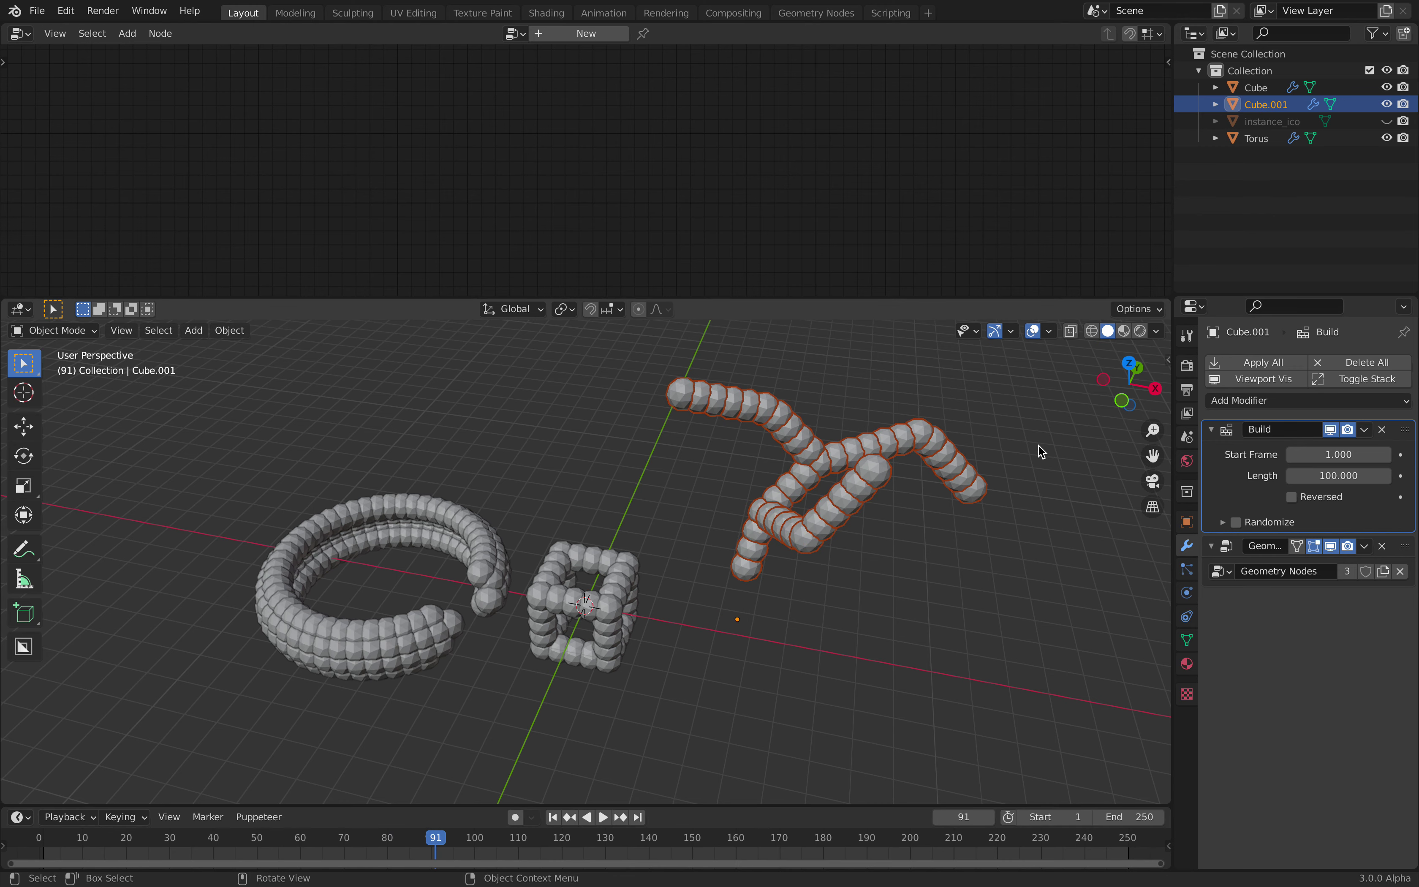
pyautogui.click(1265, 405)
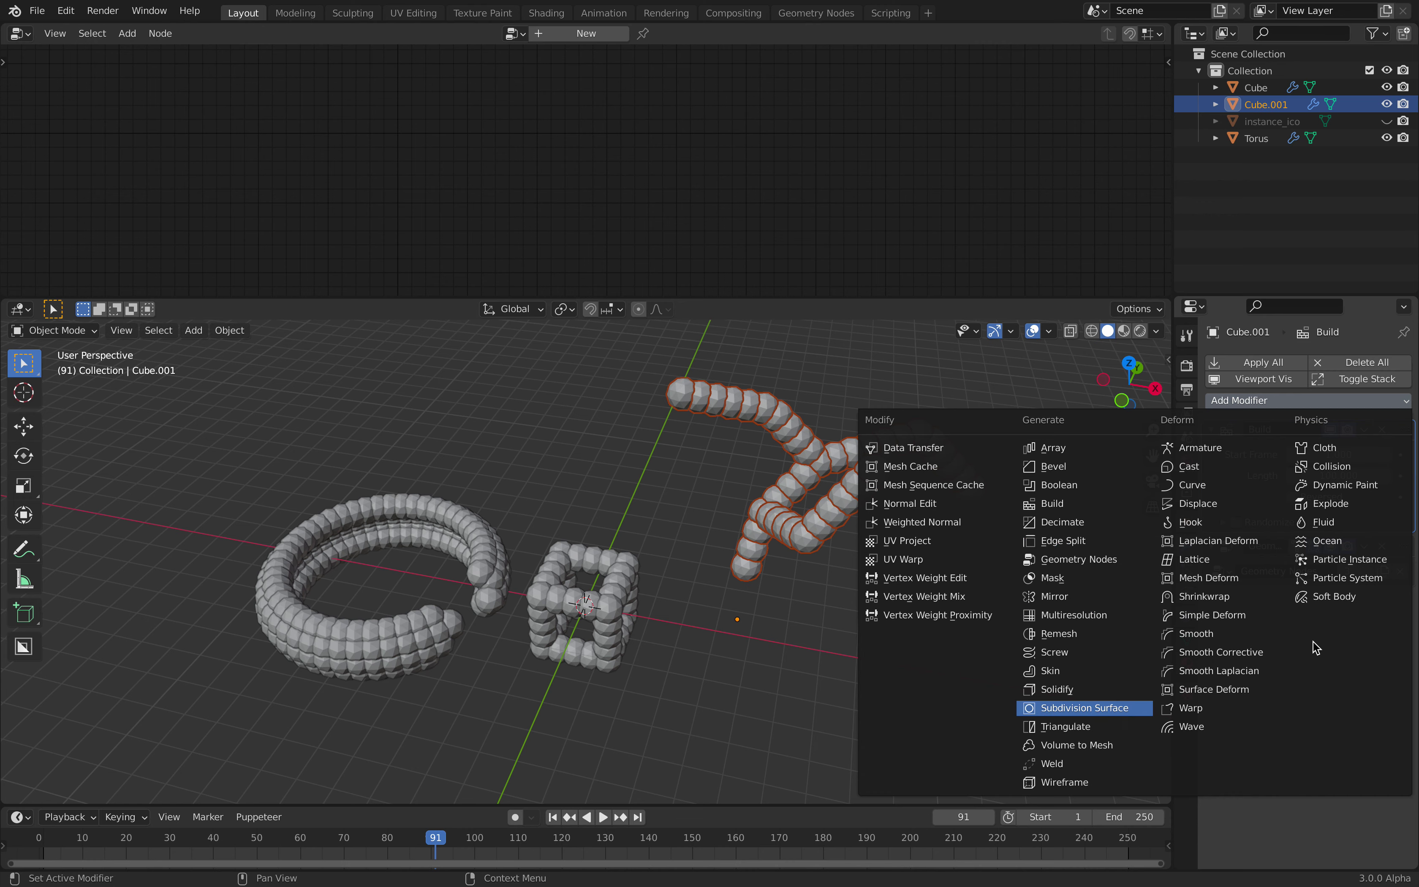
pyautogui.press('Return')
pyautogui.moveTo(1406, 597); pyautogui.dragTo(1406, 382)
pyautogui.moveTo(63, 837); pyautogui.dragTo(475, 838)
pyautogui.click(1386, 477)
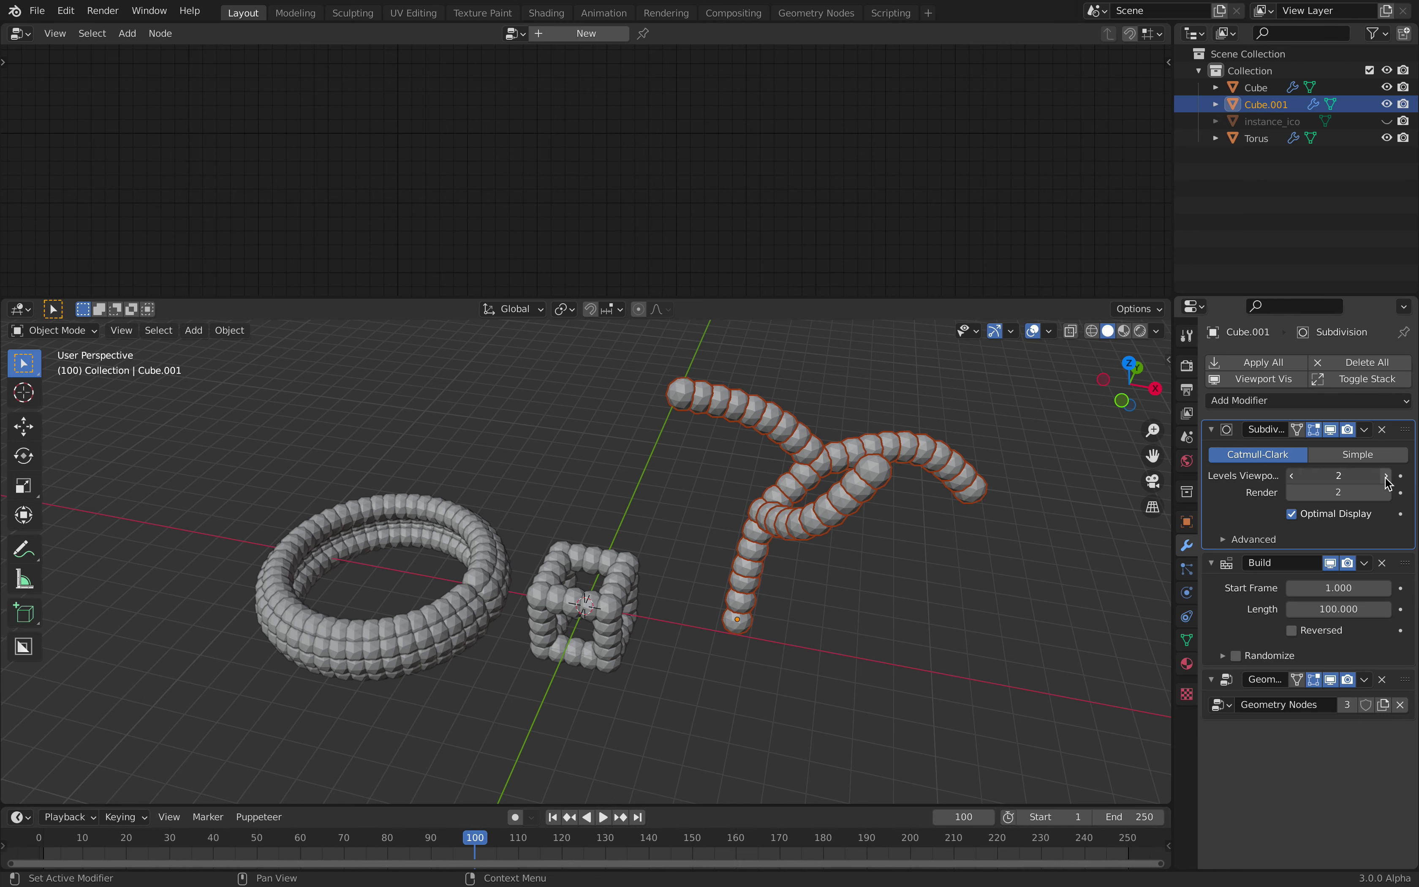
pyautogui.click(1386, 478)
pyautogui.moveTo(886, 519); pyautogui.dragTo(945, 508, button='middle')
# Remove the Subdivision and Build modifiers from the branching mesh and scrub the timeline to frame 98
pyautogui.click(1385, 433)
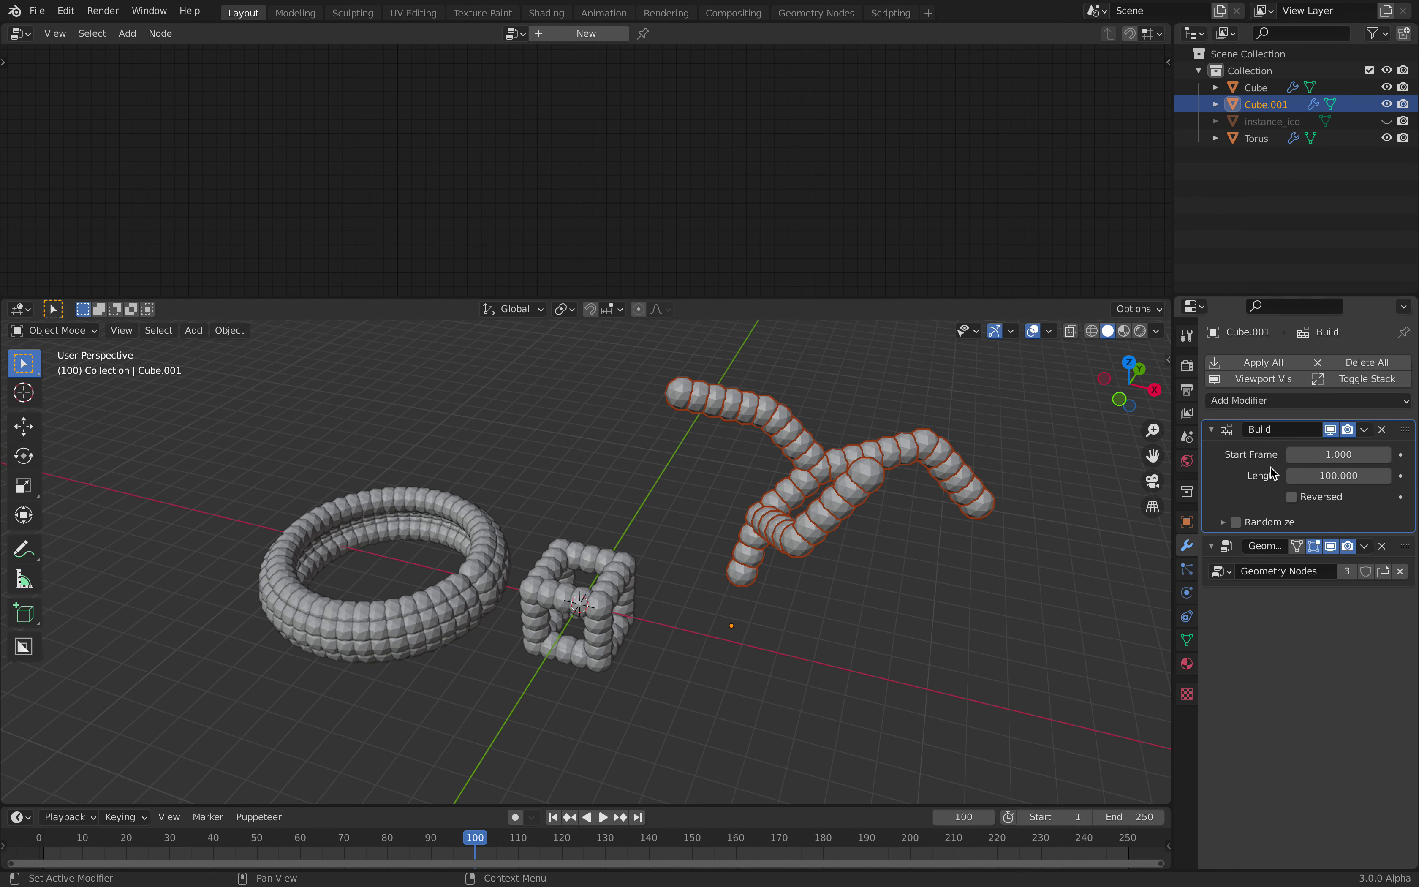
pyautogui.click(1383, 431)
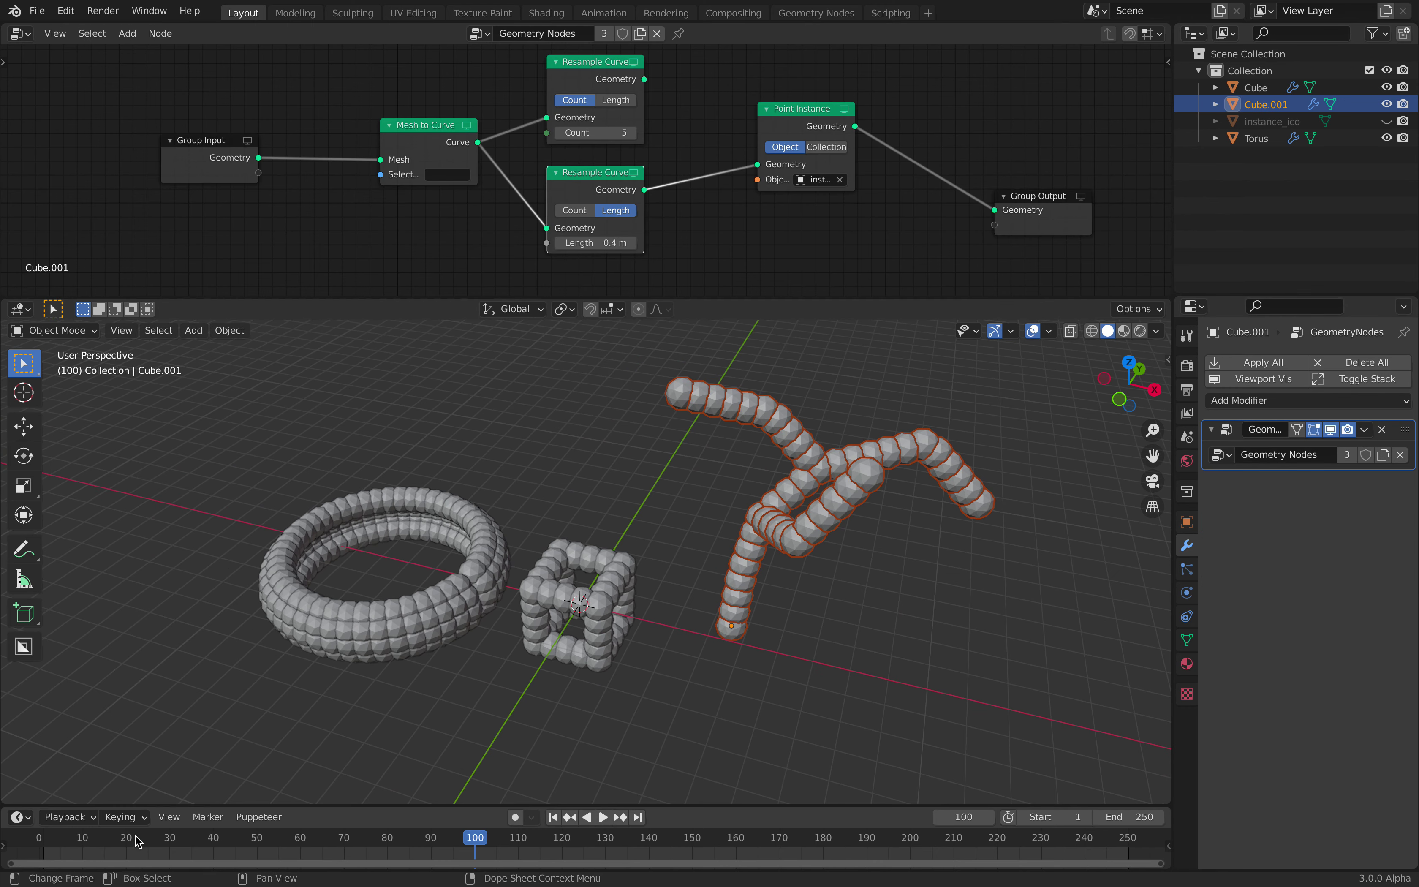
pyautogui.moveTo(66, 839); pyautogui.dragTo(466, 840)
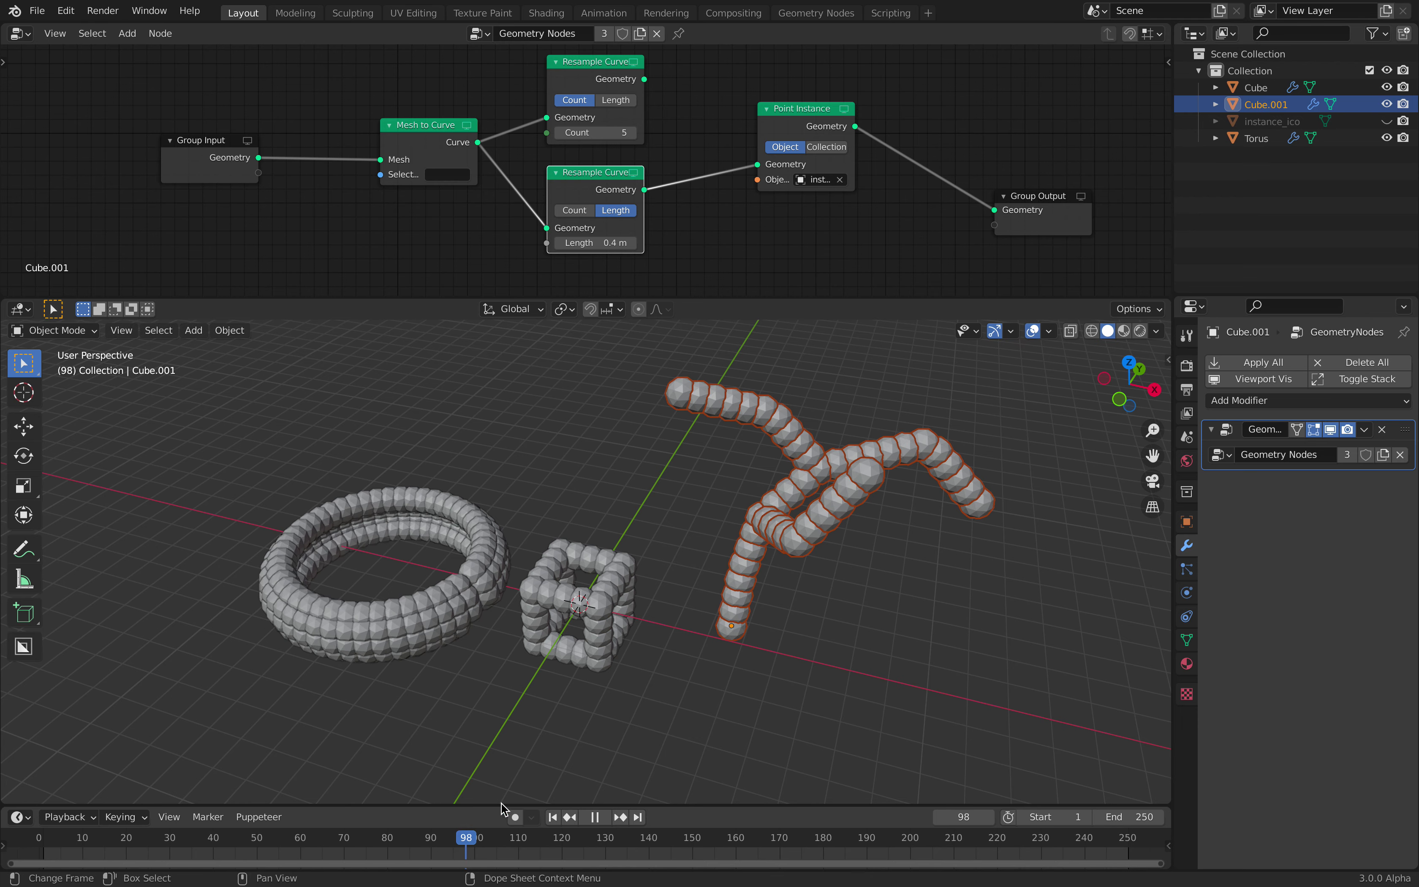
# Give the branching mesh a Remesh modifier with a voxel size of 0.135 m and scrub the timeline to frame 26
pyautogui.click(1278, 401)
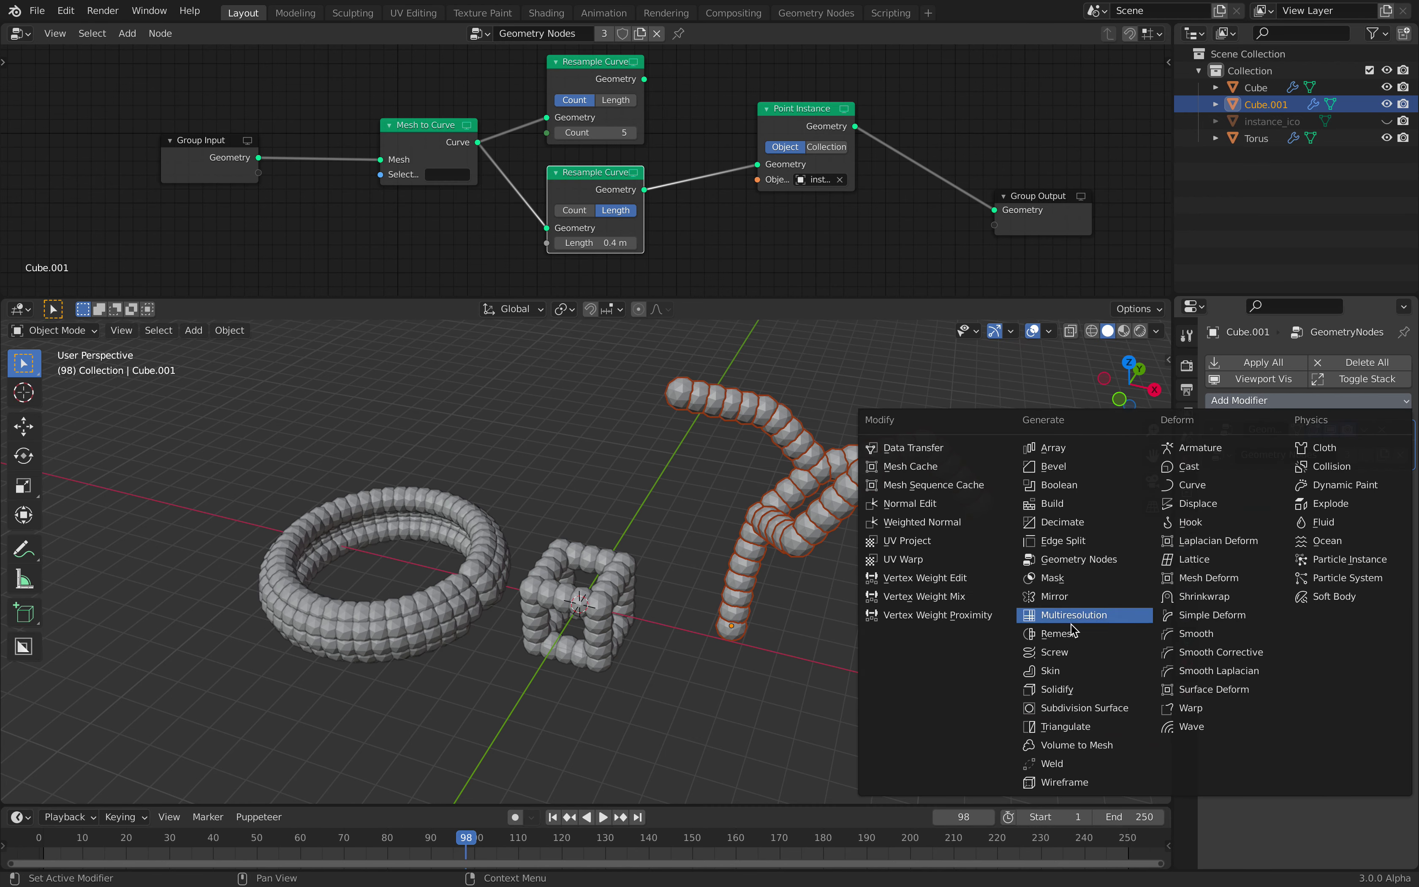
pyautogui.click(1055, 634)
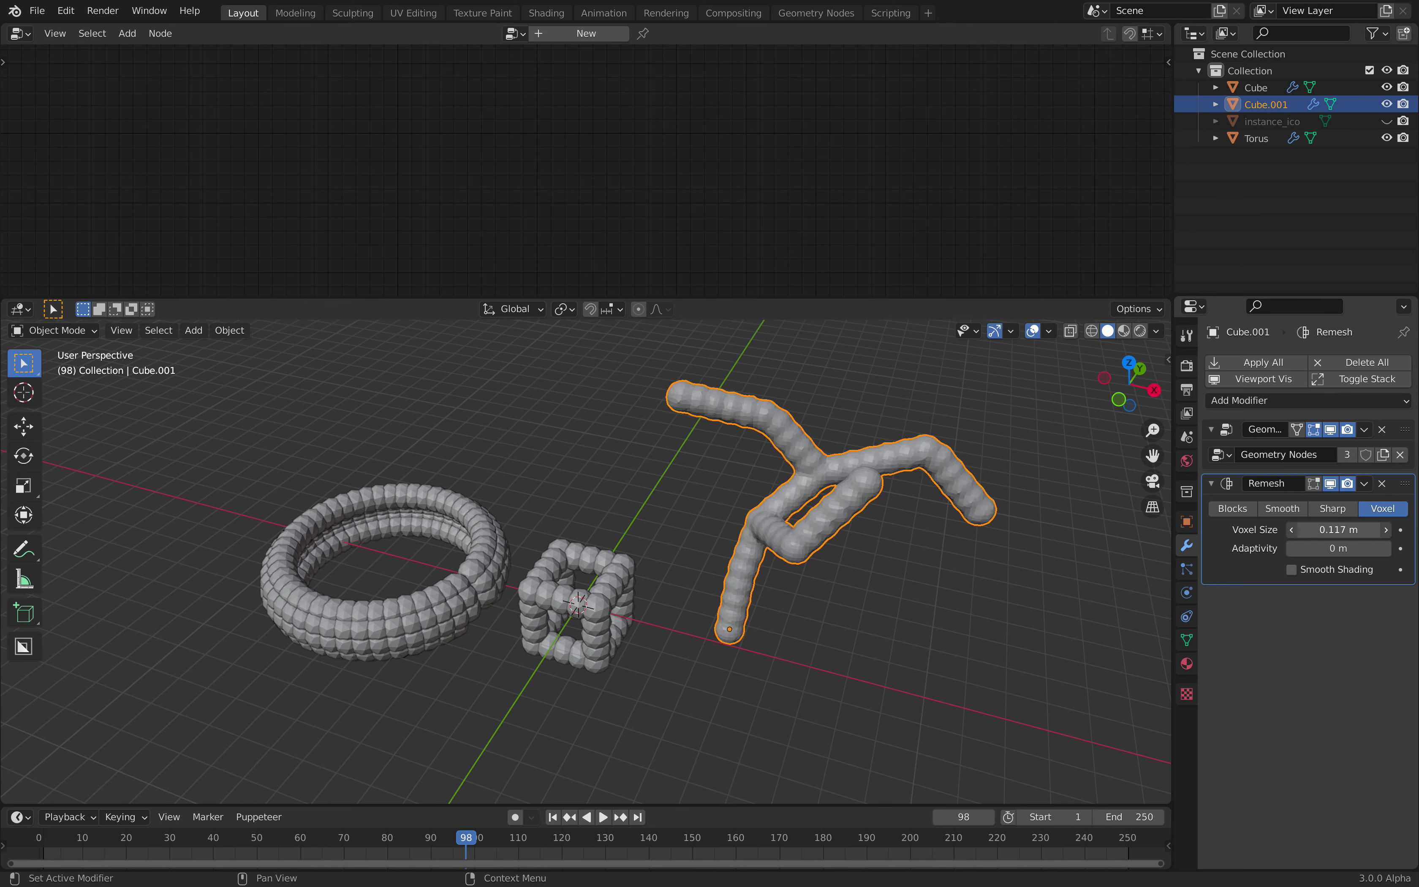
pyautogui.moveTo(1337, 529); pyautogui.dragTo(1344, 530)
pyautogui.moveTo(102, 838); pyautogui.dragTo(152, 842)
pyautogui.moveTo(740, 566); pyautogui.dragTo(761, 573, button='middle')
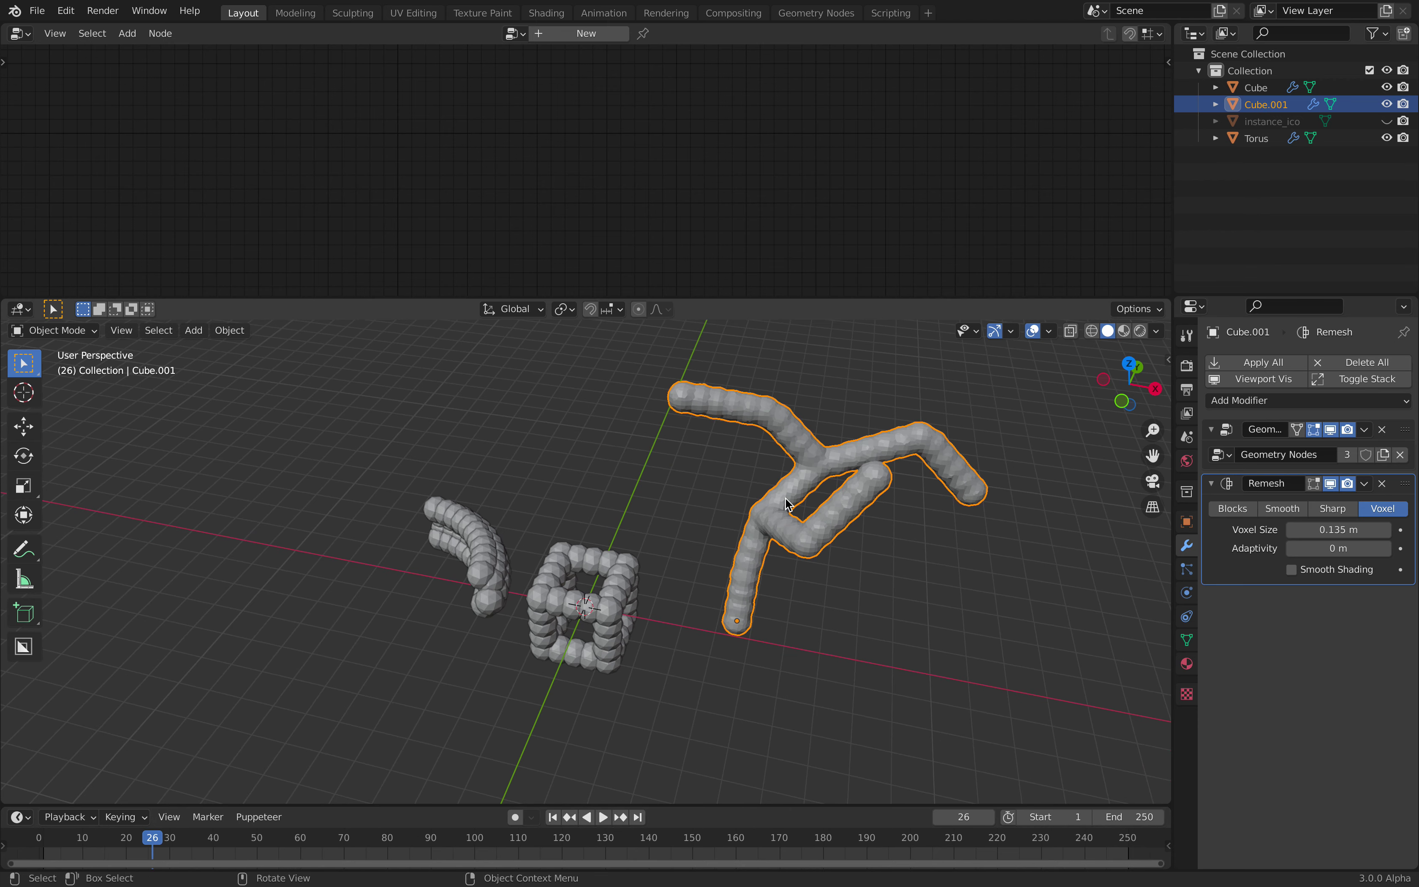
# Save the file and duplicate the remeshed branching mesh, placing the copy in the empty space beside it
pyautogui.click(838, 412)
pyautogui.hotkey('ctrl', 's')
pyautogui.keyDown('shift'); pyautogui.moveTo(828, 426); pyautogui.dragTo(893, 483, button='middle'); pyautogui.keyUp('shift')
pyautogui.click(894, 487)
pyautogui.scroll(-4, 820, 504)
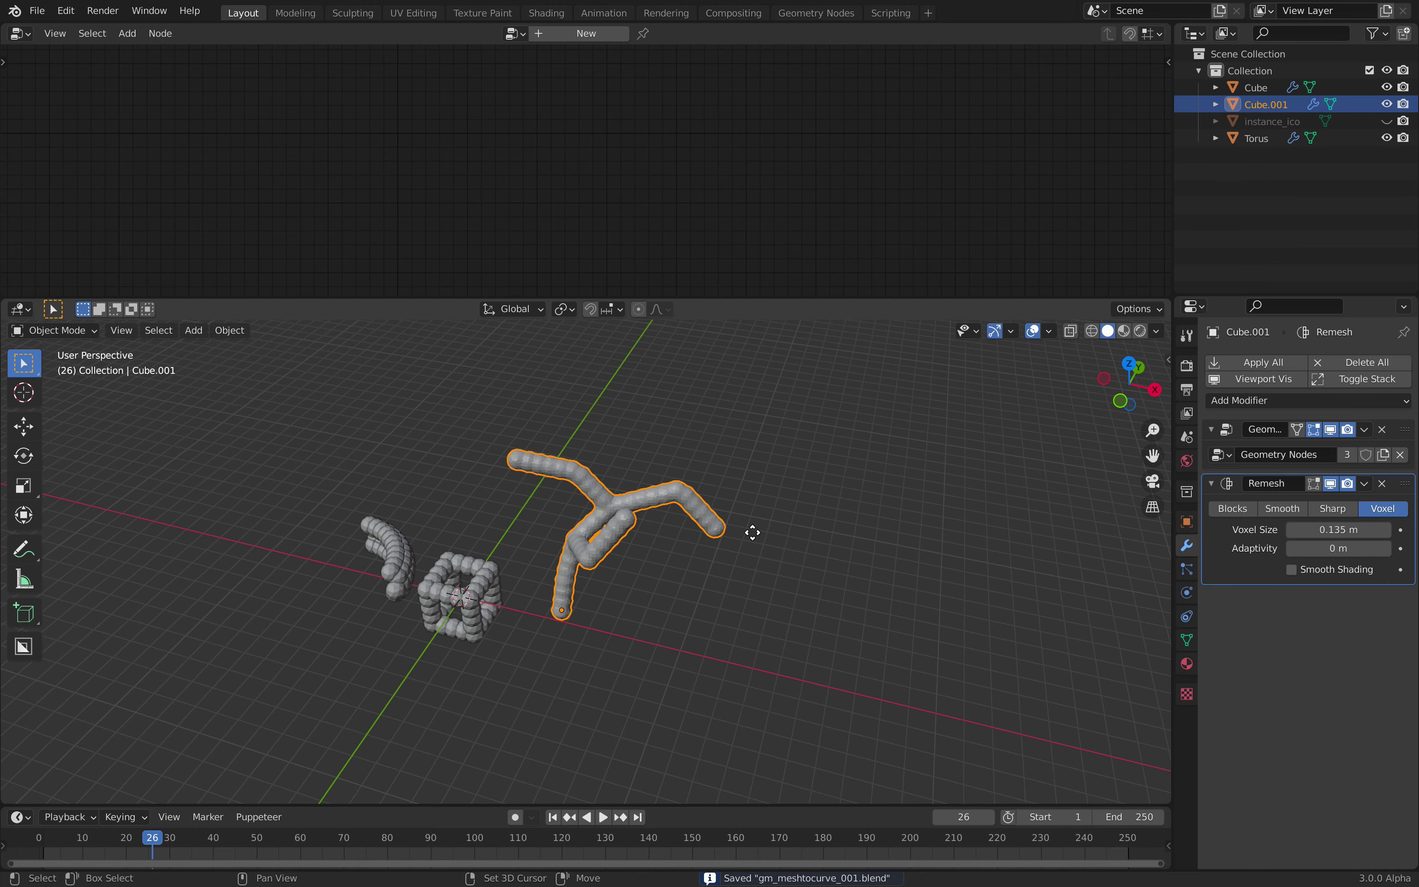
pyautogui.hotkey('shift', 'd')
pyautogui.click(927, 574)
# Remove the Geometry Nodes and Remesh modifiers from the copy and check its bare edges in Edit Mode
pyautogui.click(1384, 433)
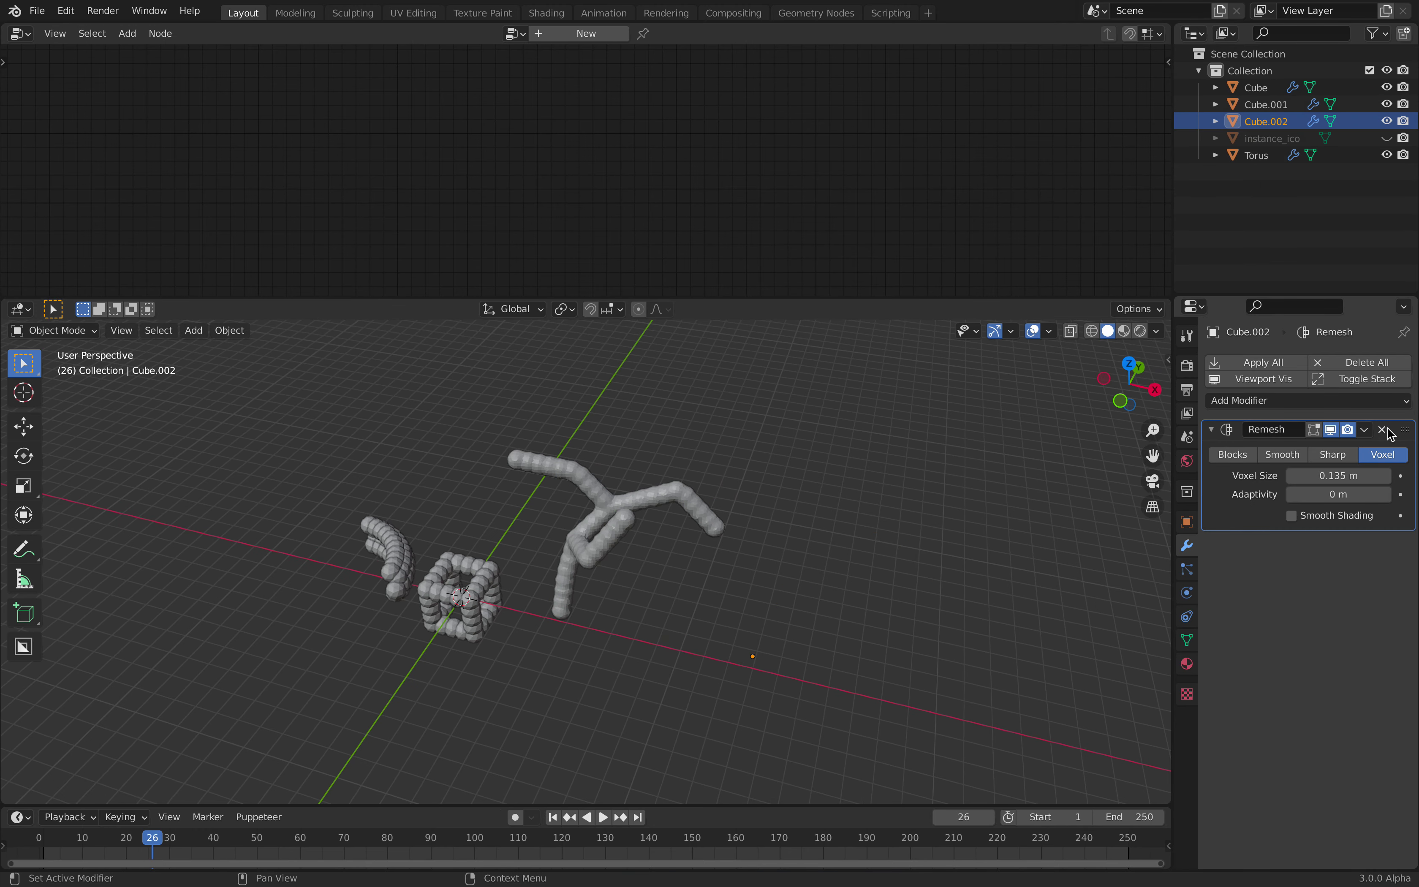
pyautogui.click(1384, 433)
pyautogui.scroll(4, 796, 517)
pyautogui.press('Tab')
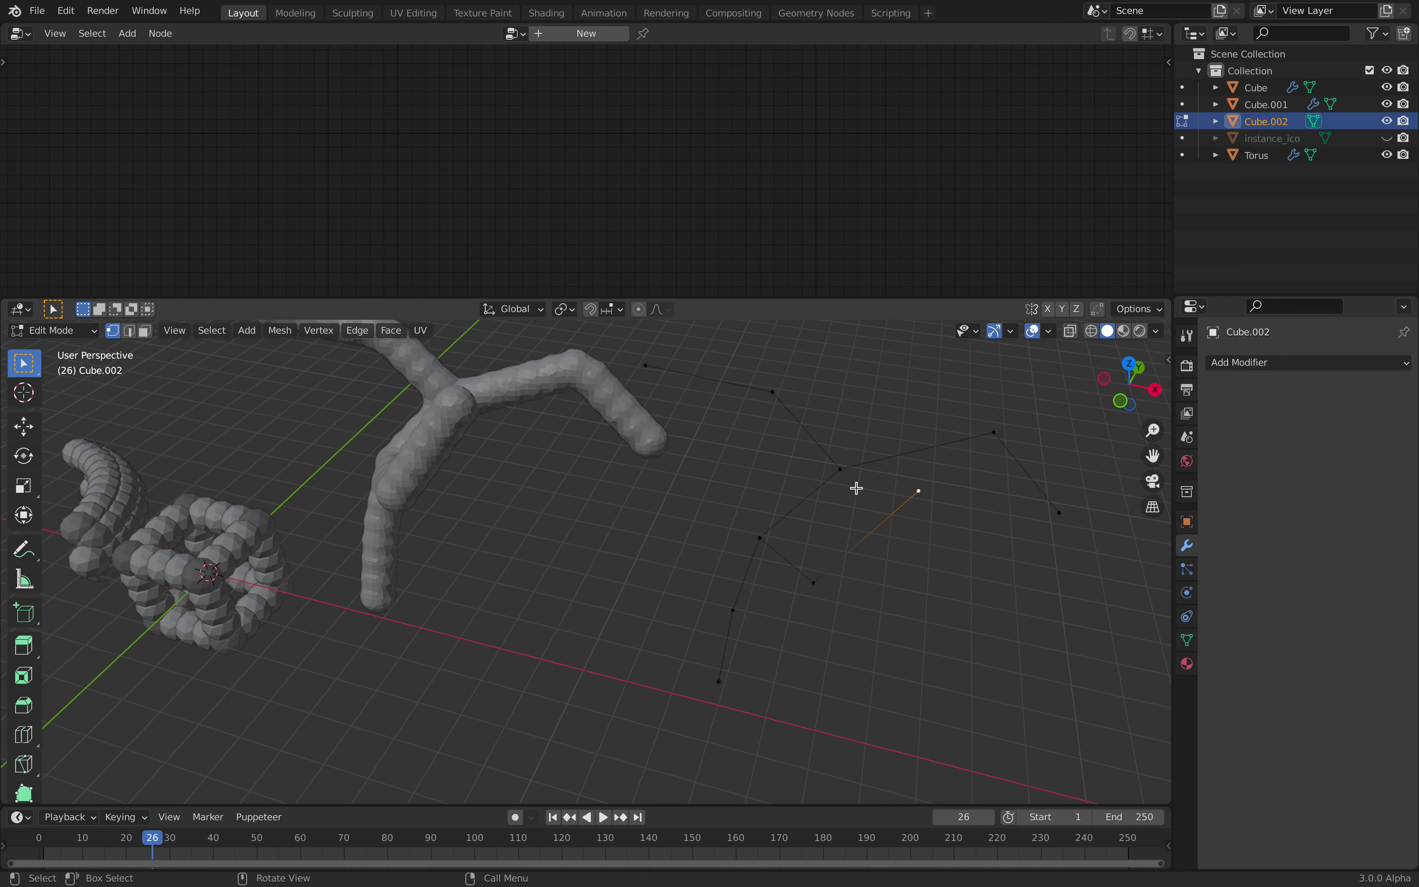
pyautogui.press('Tab')
# Add a Skin modifier to the duplicated edge mesh
pyautogui.moveTo(769, 393); pyautogui.dragTo(918, 482, button='middle')
pyautogui.click(1285, 364)
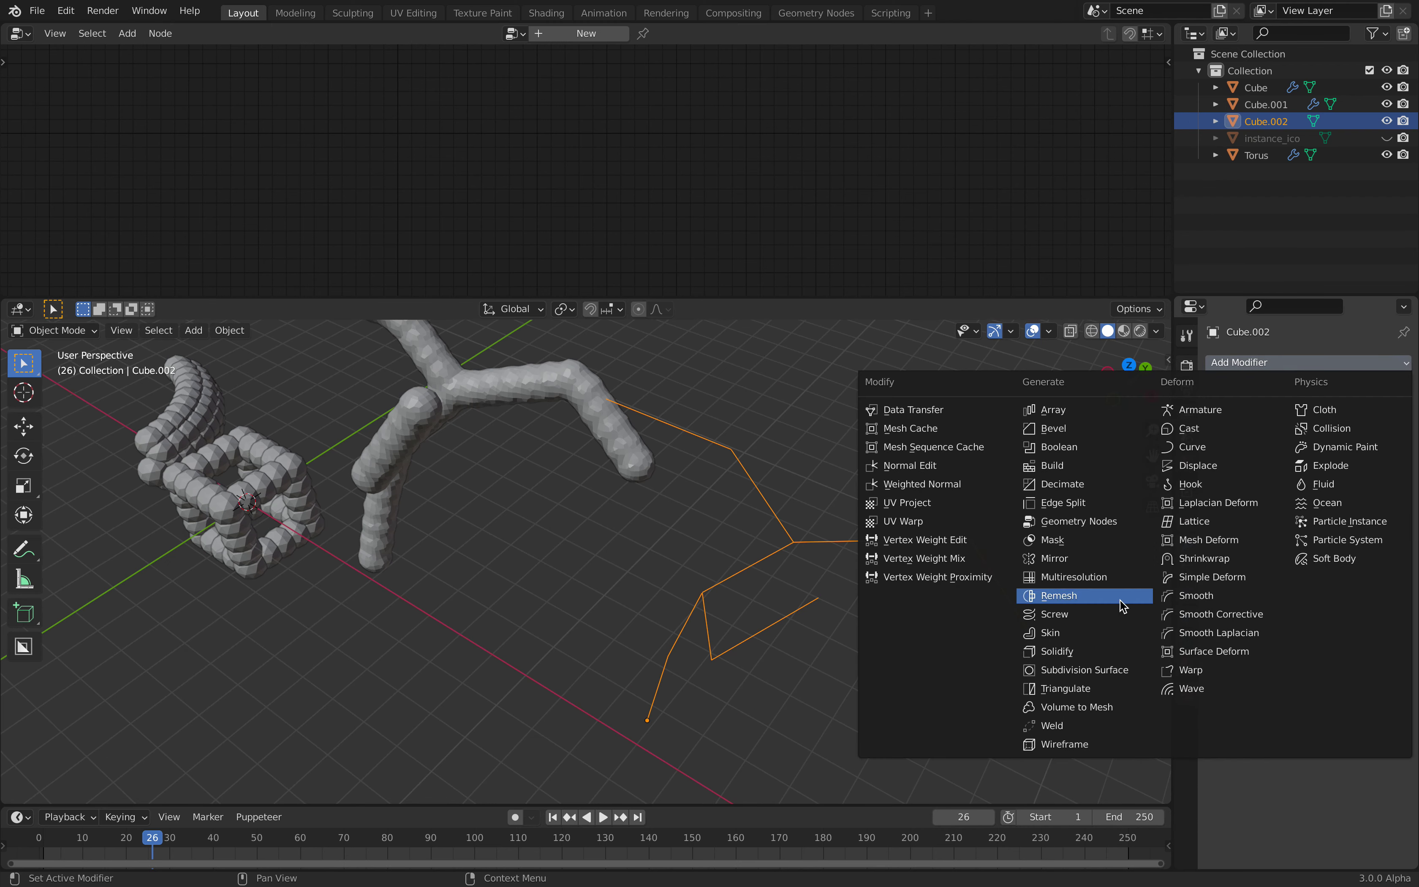
pyautogui.click(1108, 636)
pyautogui.moveTo(993, 632); pyautogui.dragTo(795, 543, button='middle')
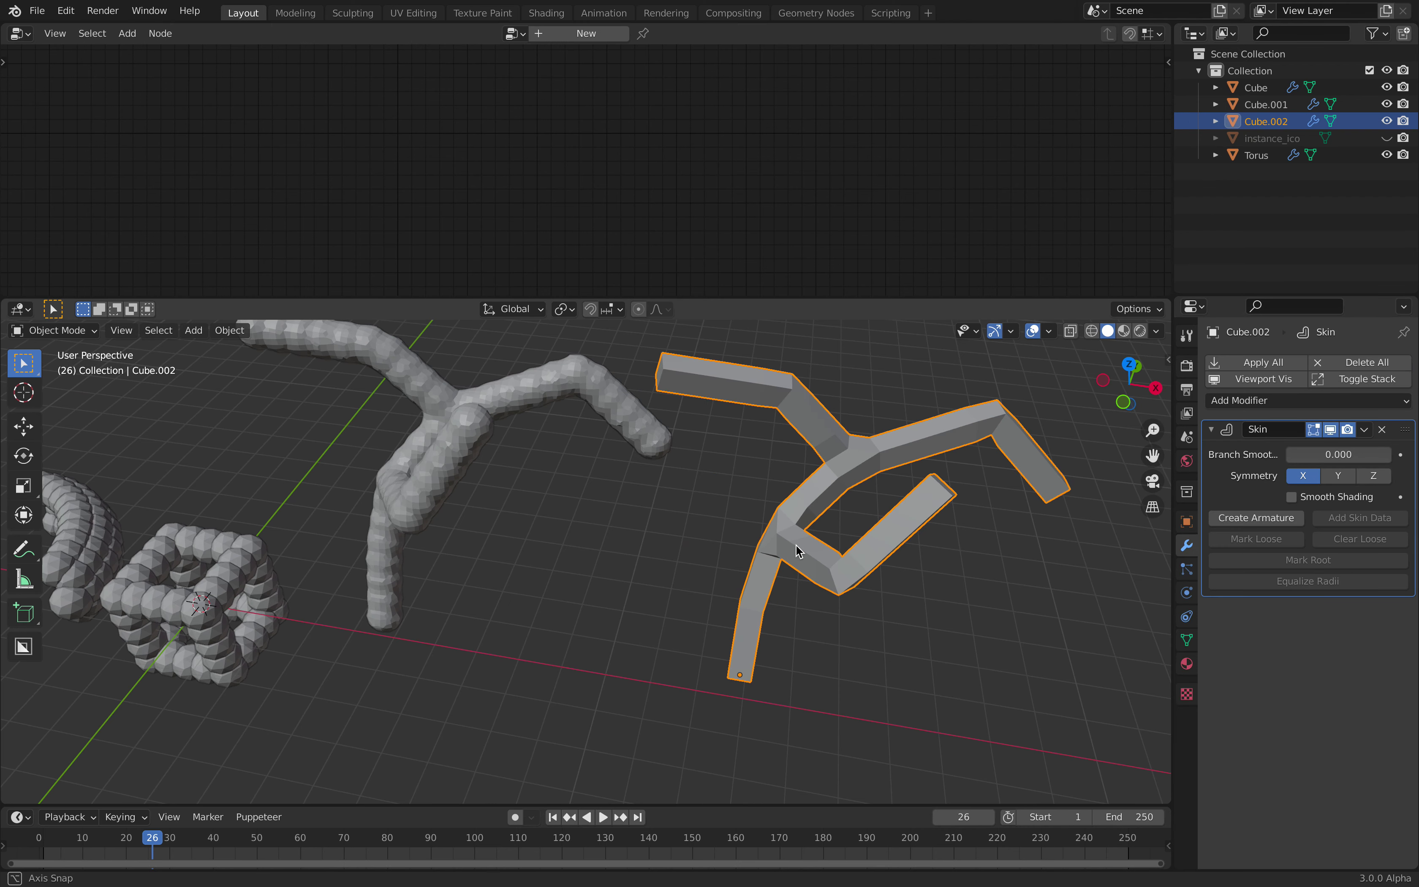
pyautogui.scroll(-3, 792, 556)
pyautogui.press('Tab')
pyautogui.press('Tab')
pyautogui.press('s')
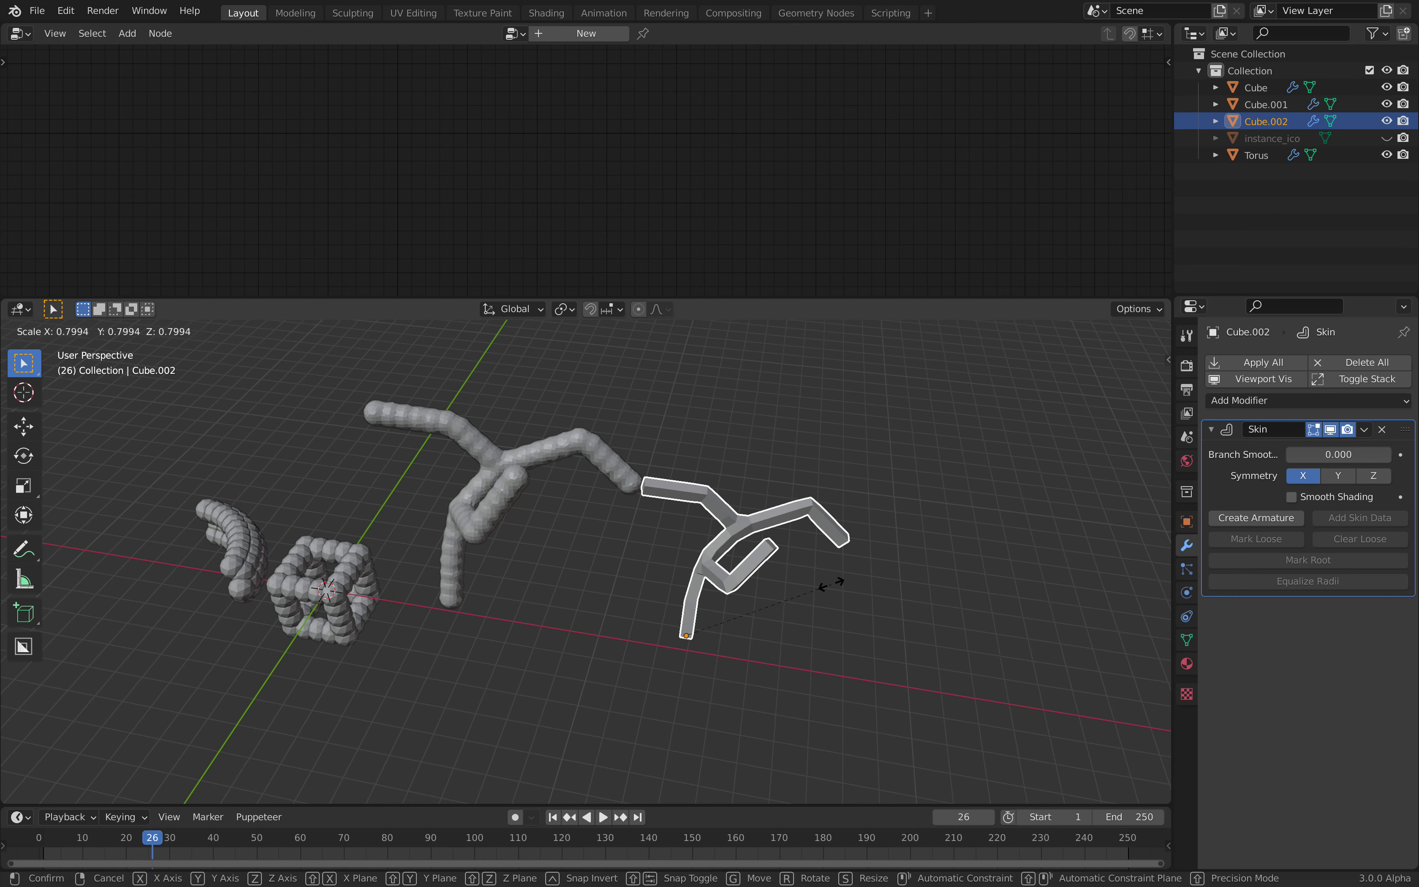
pyautogui.rightClick(891, 572)
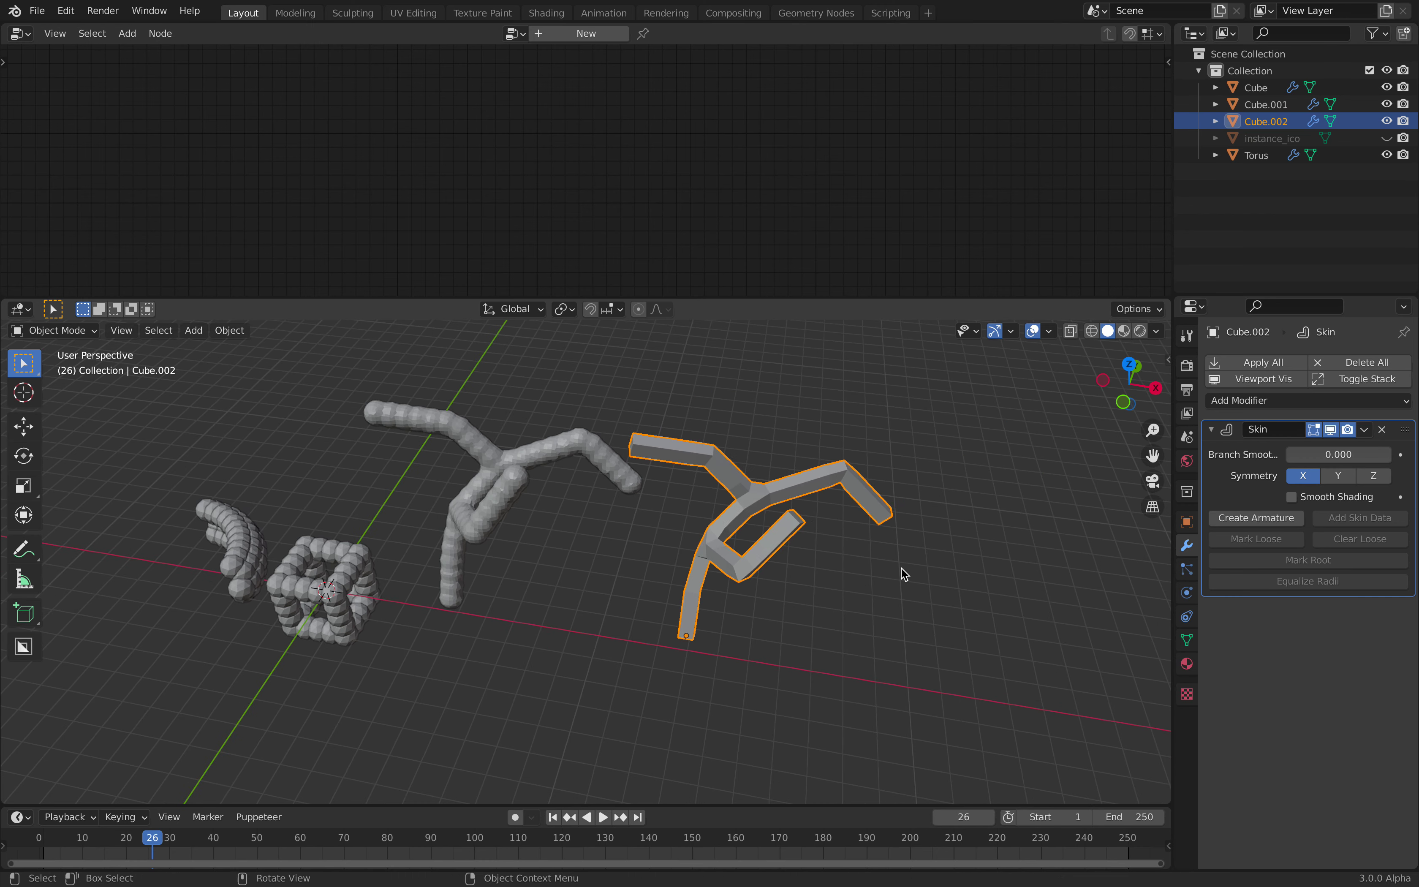
# Create an armature from the copy's Skin modifier and switch the armature to Pose Mode
pyautogui.click(1258, 515)
pyautogui.scroll(5, 725, 504)
pyautogui.scroll(-3, 725, 503)
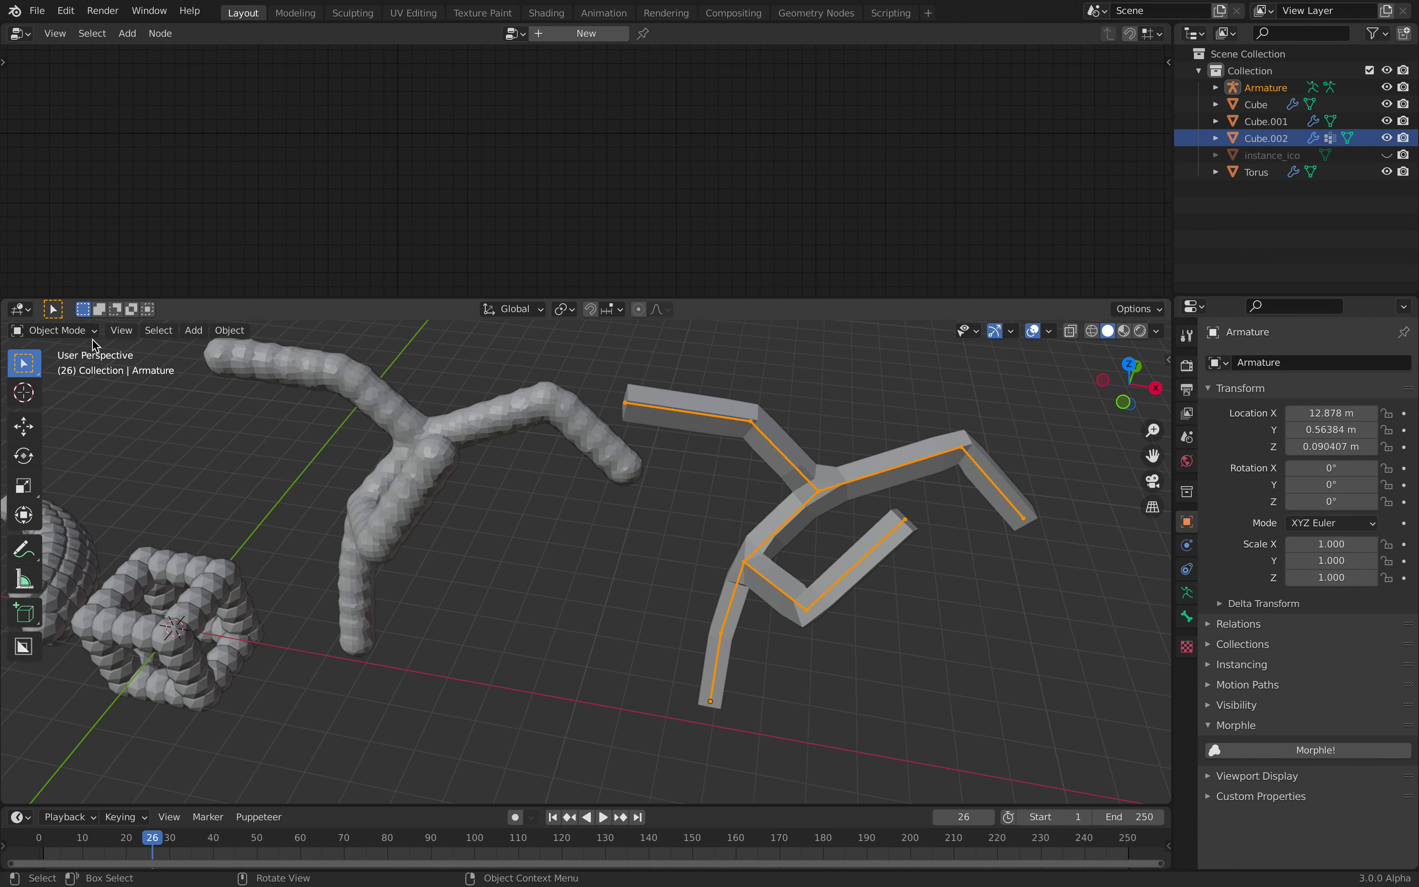
pyautogui.click(53, 330)
pyautogui.click(82, 390)
# Rotate both bones of the skinned mesh's bent right branch upward so the branch runs nearly straight
pyautogui.press('r')
pyautogui.click(998, 439)
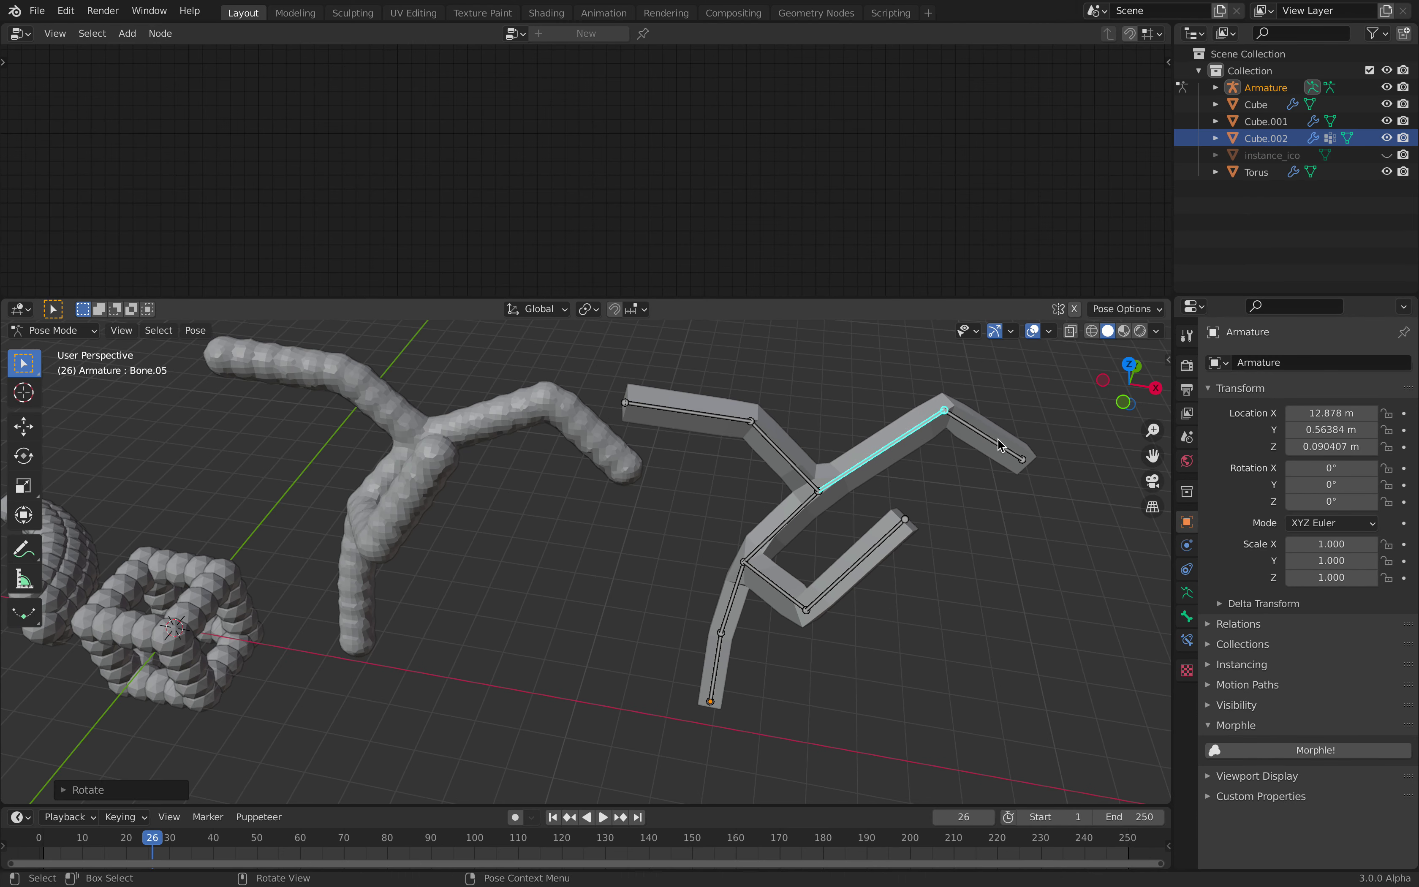
pyautogui.click(994, 437)
pyautogui.press('r')
pyautogui.click(983, 389)
# Rotate the outer and inner bones of the upper-left branch so that the branch stands nearly upright
pyautogui.click(737, 424)
pyautogui.press('r')
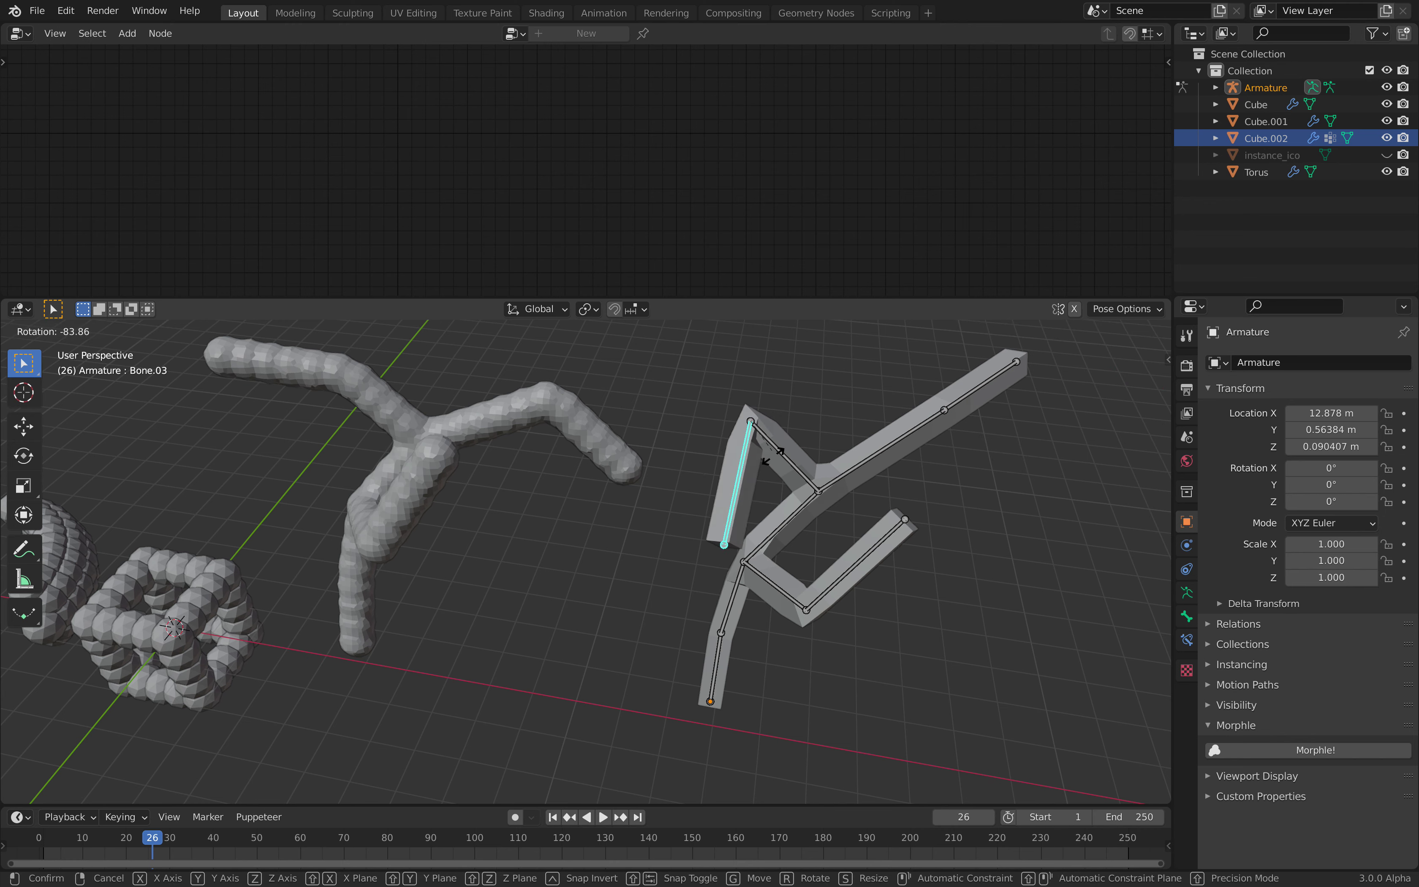
pyautogui.click(728, 420)
pyautogui.click(787, 452)
pyautogui.press('r')
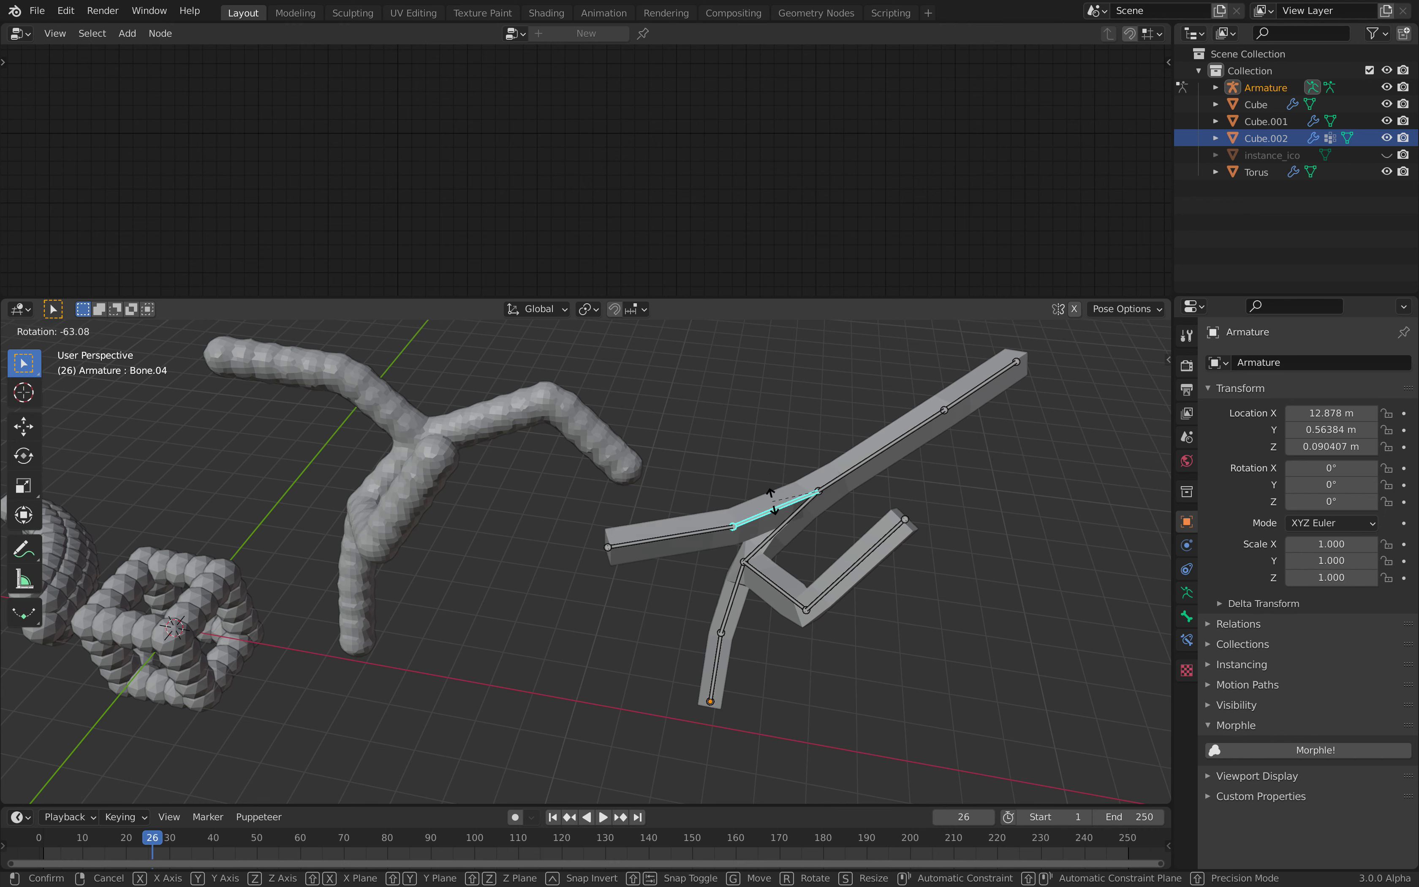
pyautogui.click(821, 427)
pyautogui.scroll(-2, 819, 462)
# Return the armature to Object Mode and save the file
pyautogui.press('Tab')
pyautogui.press('Tab')
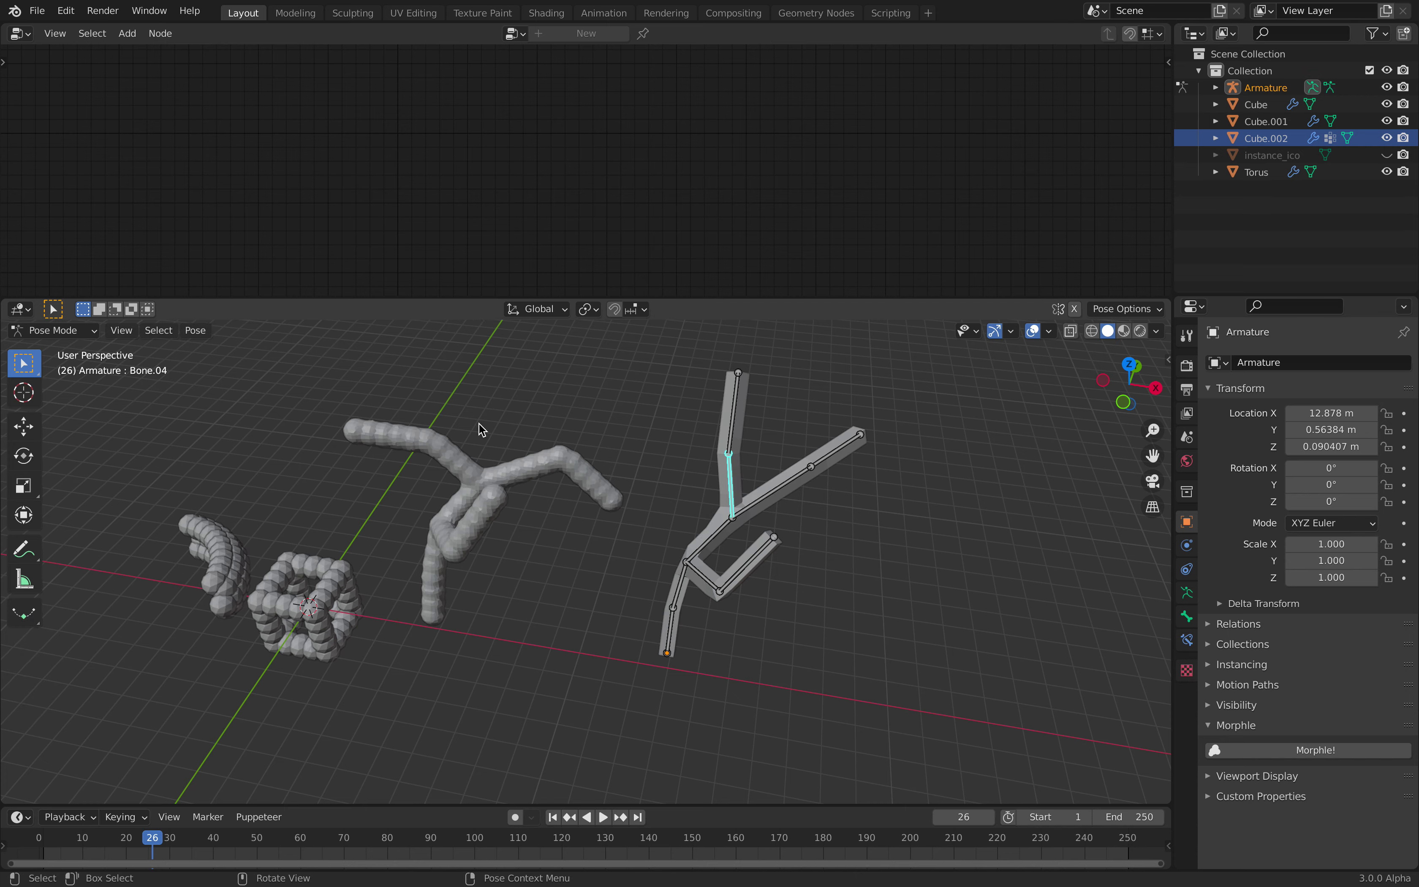
pyautogui.click(88, 333)
pyautogui.click(81, 350)
pyautogui.keyDown('shift'); pyautogui.moveTo(769, 517); pyautogui.dragTo(862, 576, button='middle'); pyautogui.keyUp('shift')
pyautogui.hotkey('ctrl', 's')
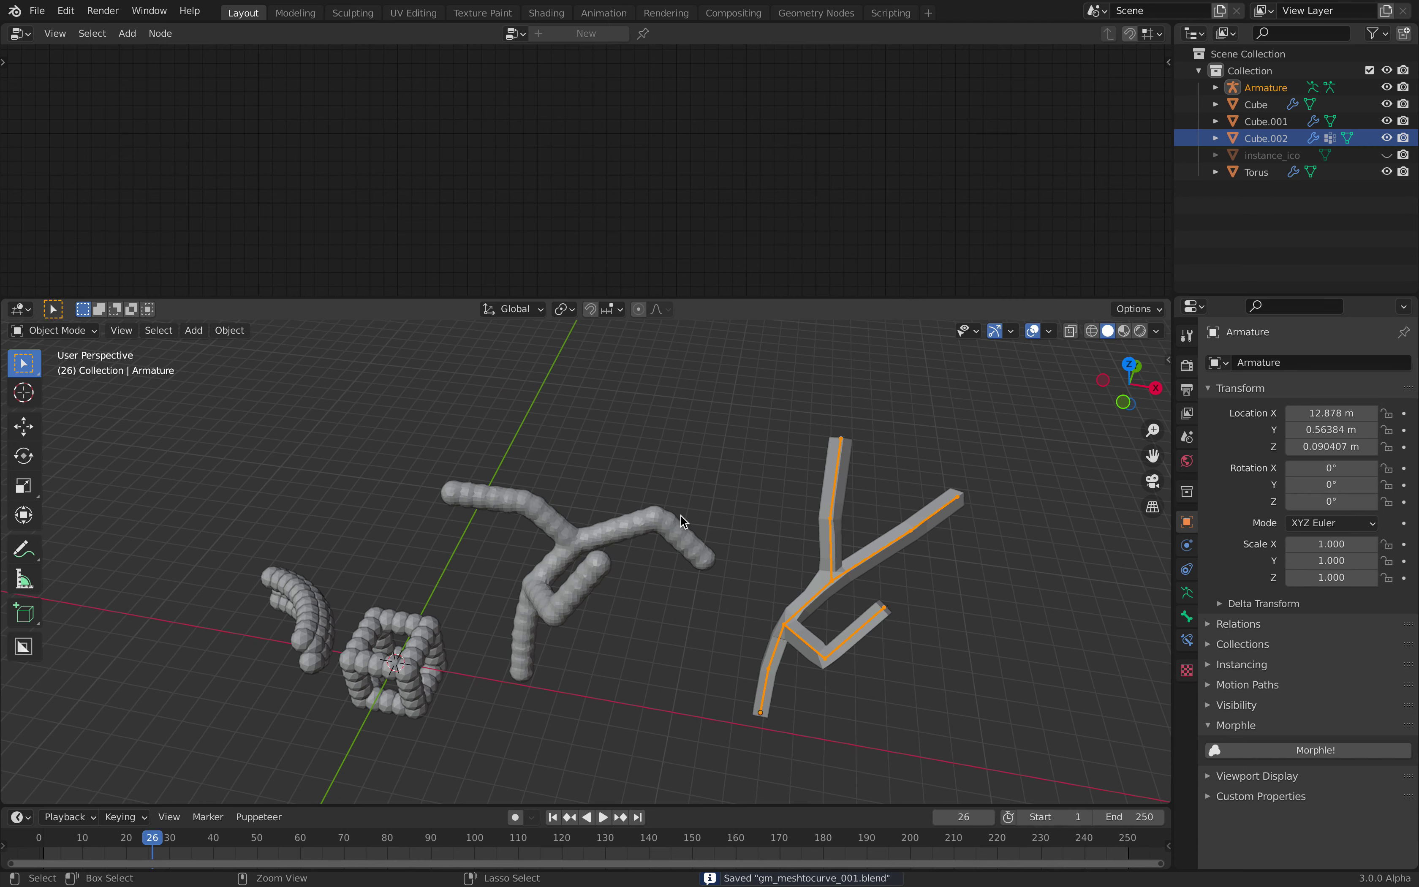
# Show the remeshed branching mesh's node tree and shift the Mesh to Curve and both Resample Curve nodes closer to Group Input
pyautogui.click(672, 533)
pyautogui.scroll(3, 668, 550)
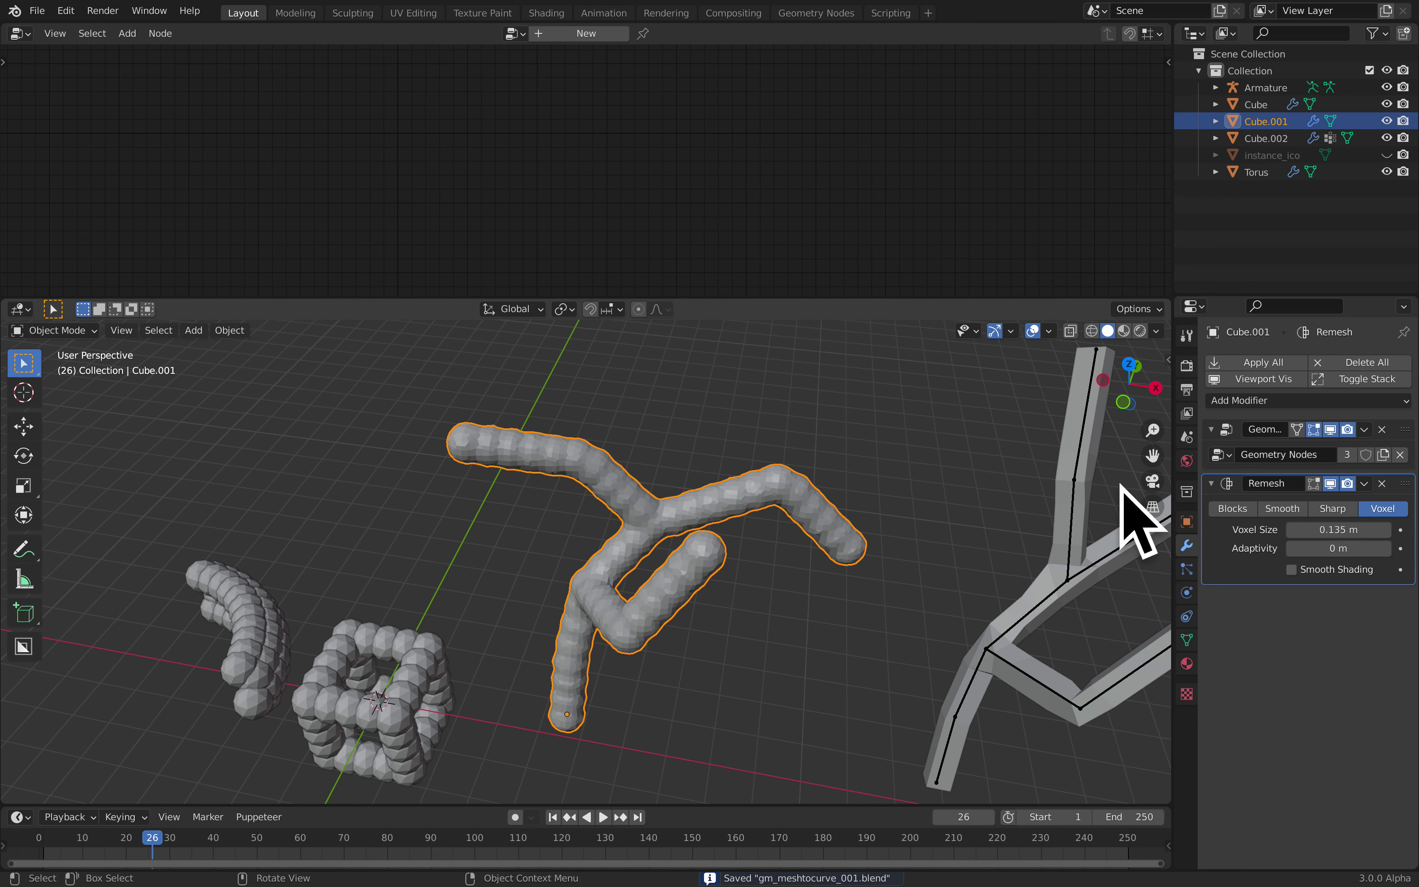
pyautogui.click(1412, 424)
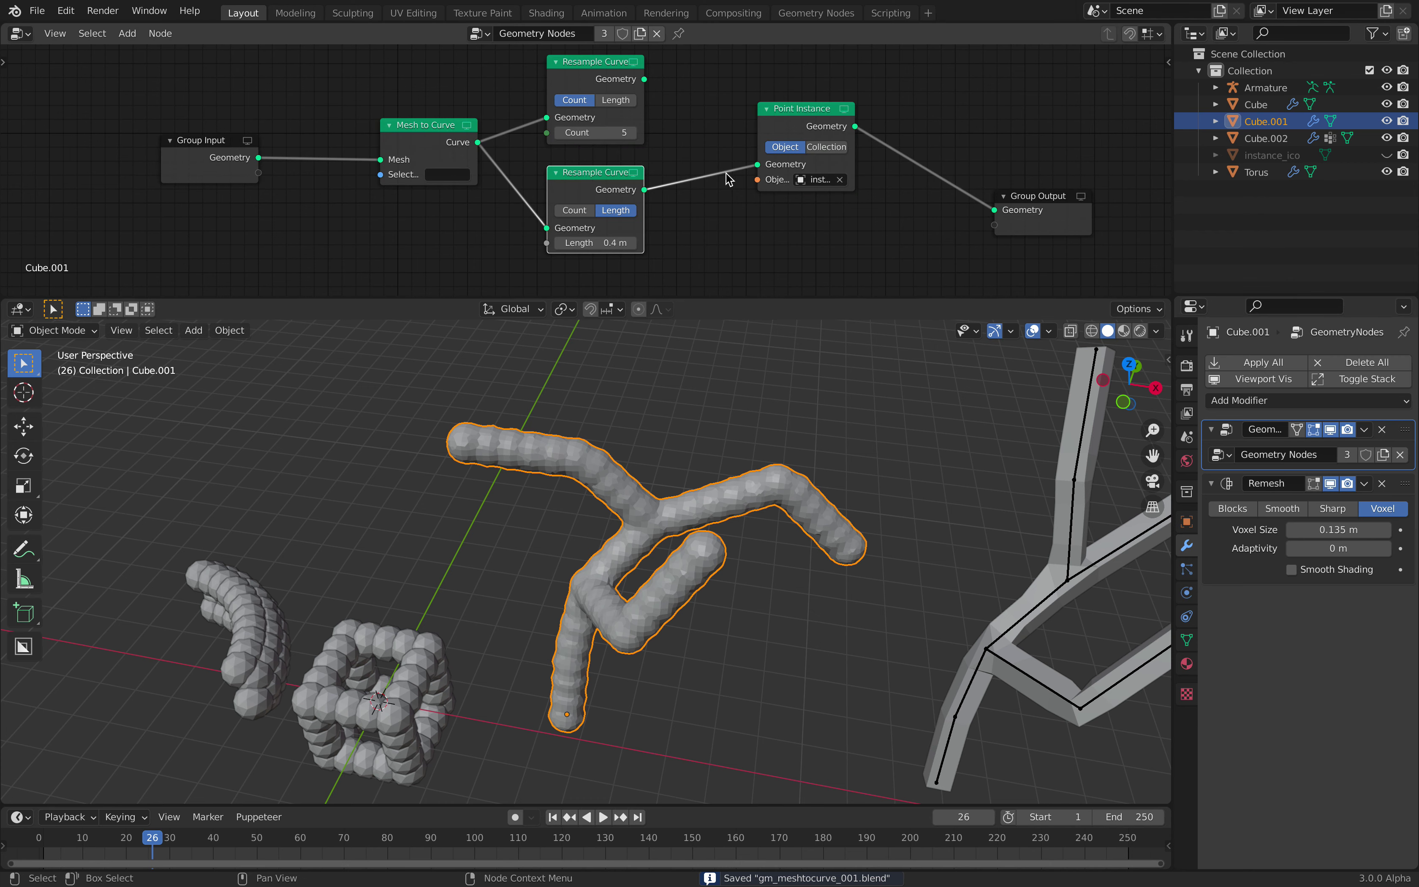
pyautogui.moveTo(405, 145); pyautogui.dragTo(346, 143)
pyautogui.moveTo(586, 113); pyautogui.dragTo(533, 117)
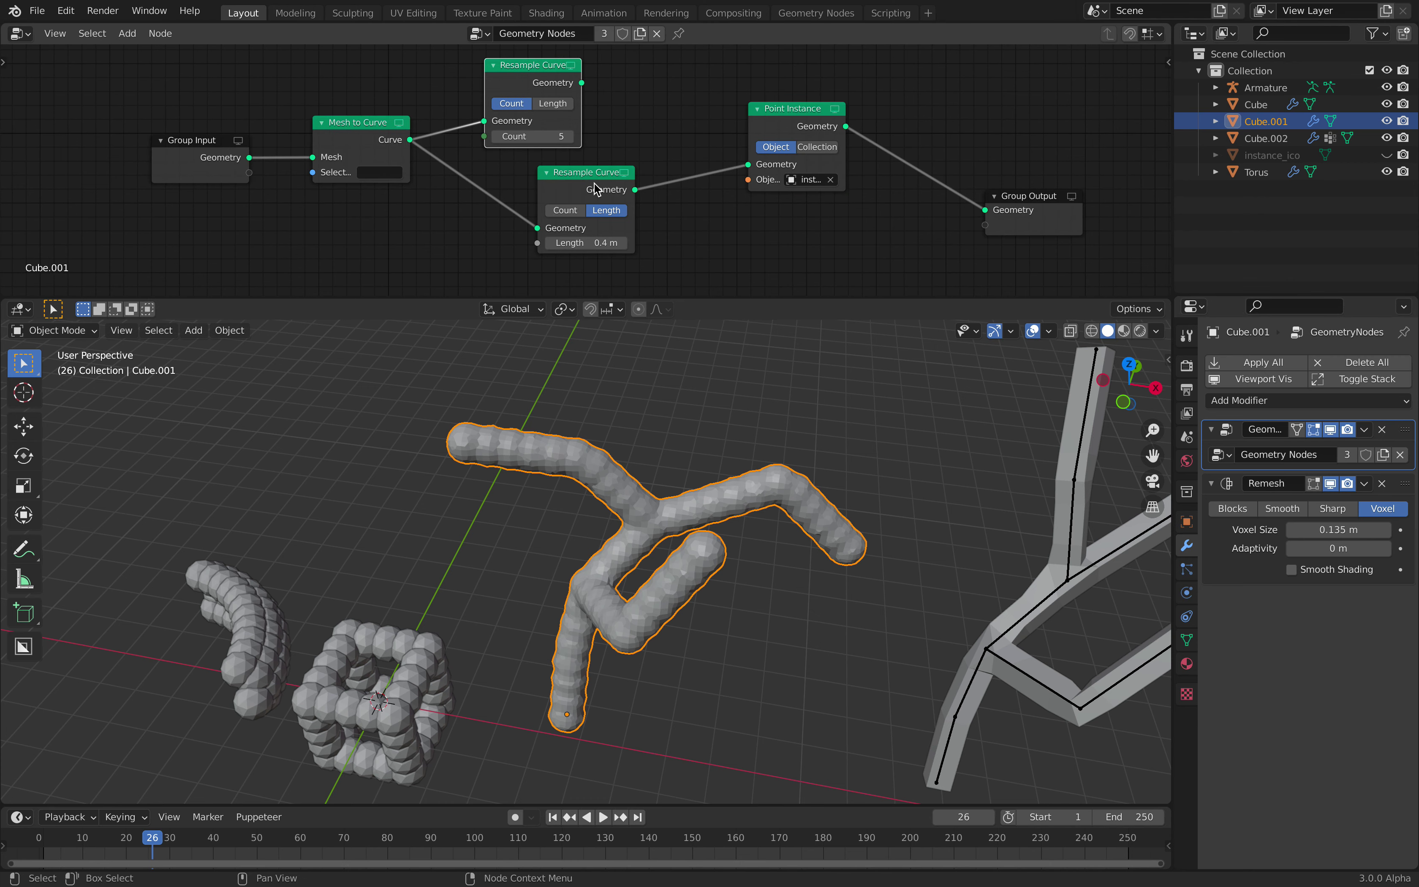
pyautogui.moveTo(592, 182); pyautogui.dragTo(550, 188)
# Try resample lengths of 0.2 m and 0.1 m on the length-based Resample Curve node
pyautogui.moveTo(554, 248)
pyautogui.mouseDown()
pyautogui.moveTo(586, 248)
pyautogui.moveTo(562, 249)
pyautogui.mouseUp()
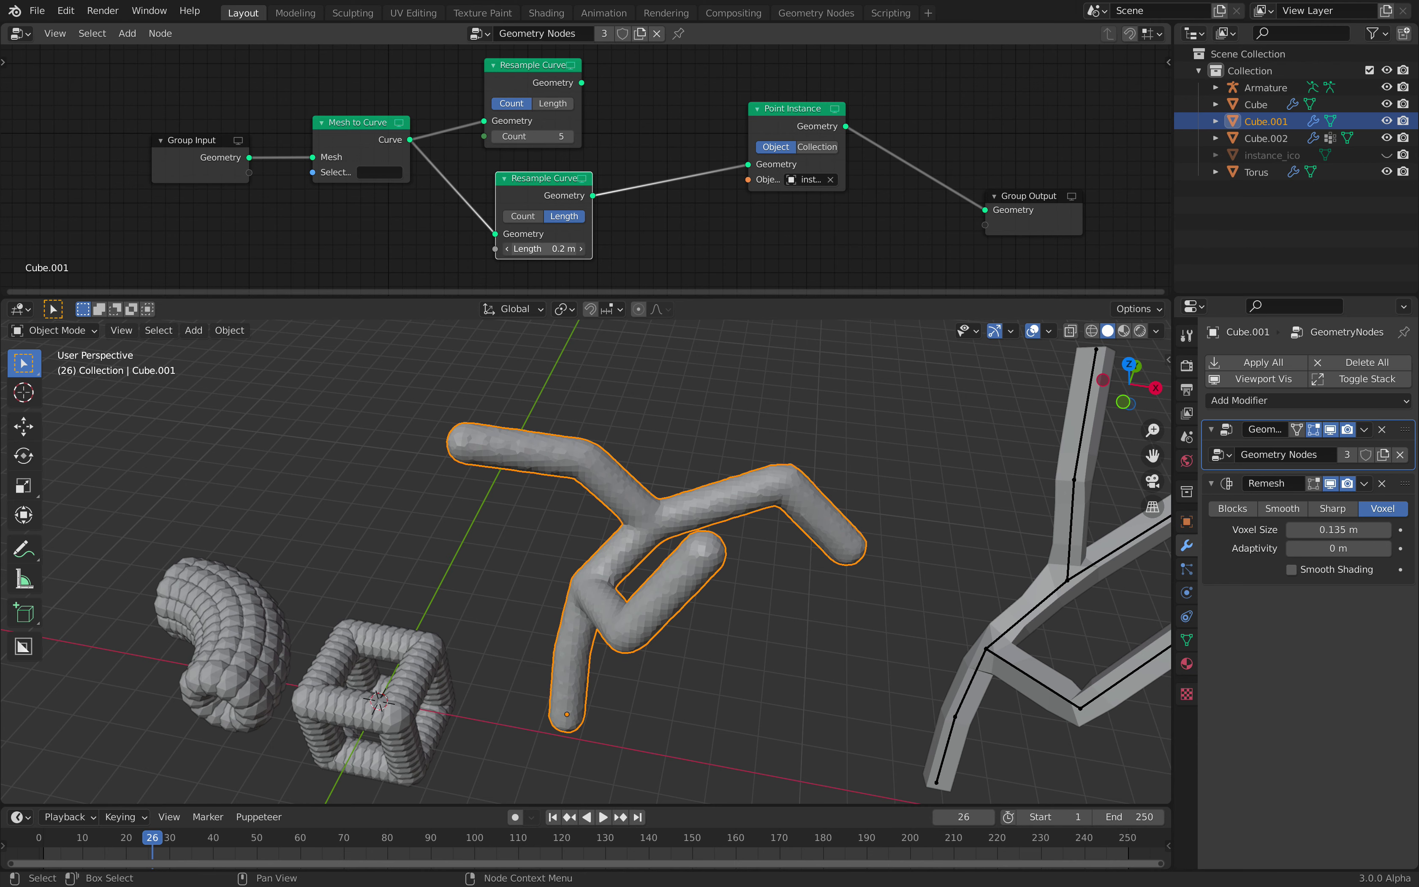
pyautogui.moveTo(563, 248); pyautogui.dragTo(557, 248)
pyautogui.scroll(-7, 580, 149)
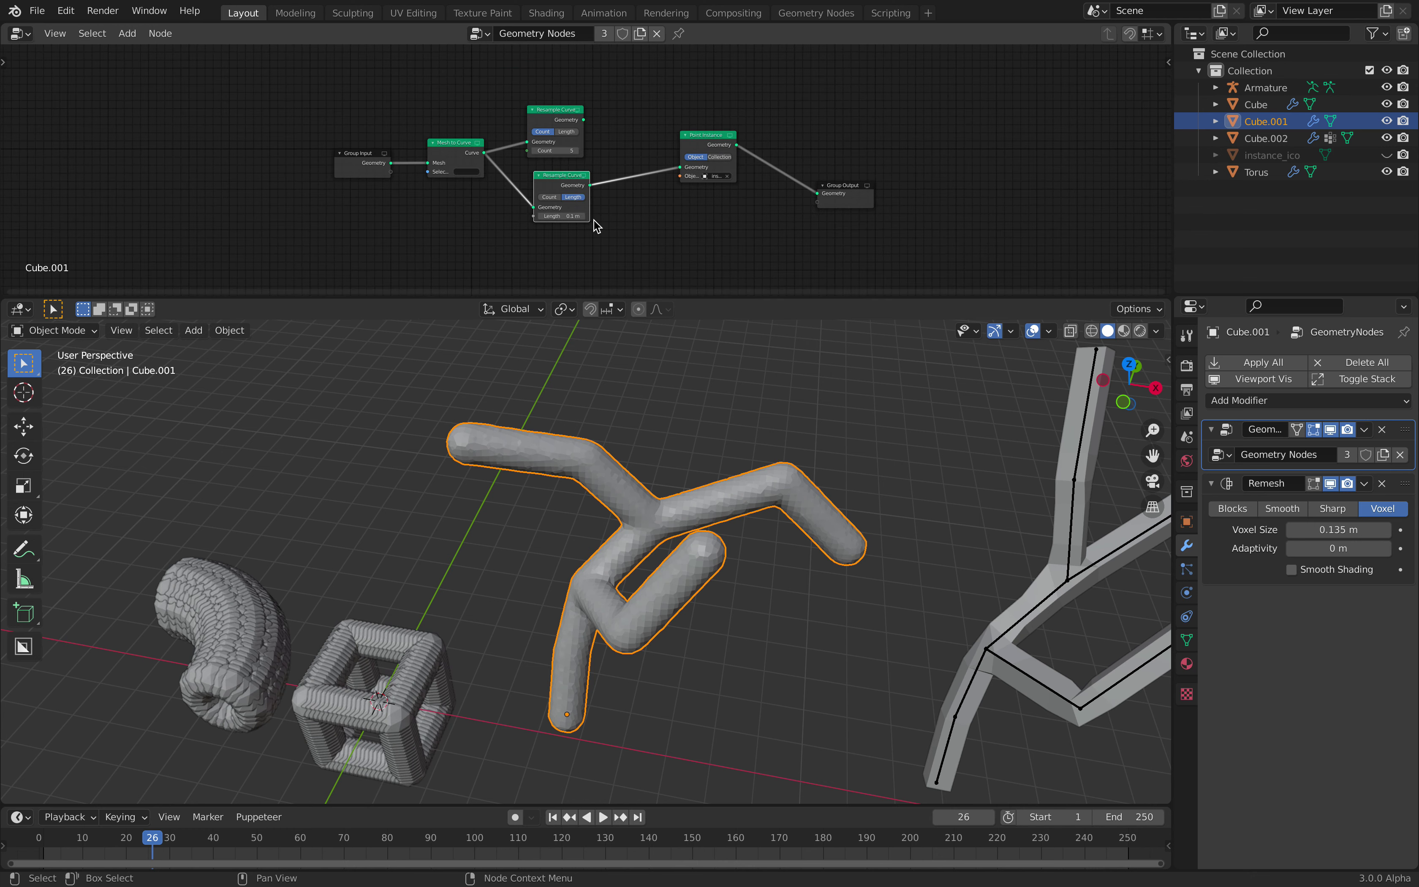
pyautogui.scroll(6, 577, 273)
pyautogui.moveTo(576, 262); pyautogui.dragTo(598, 234, button='middle')
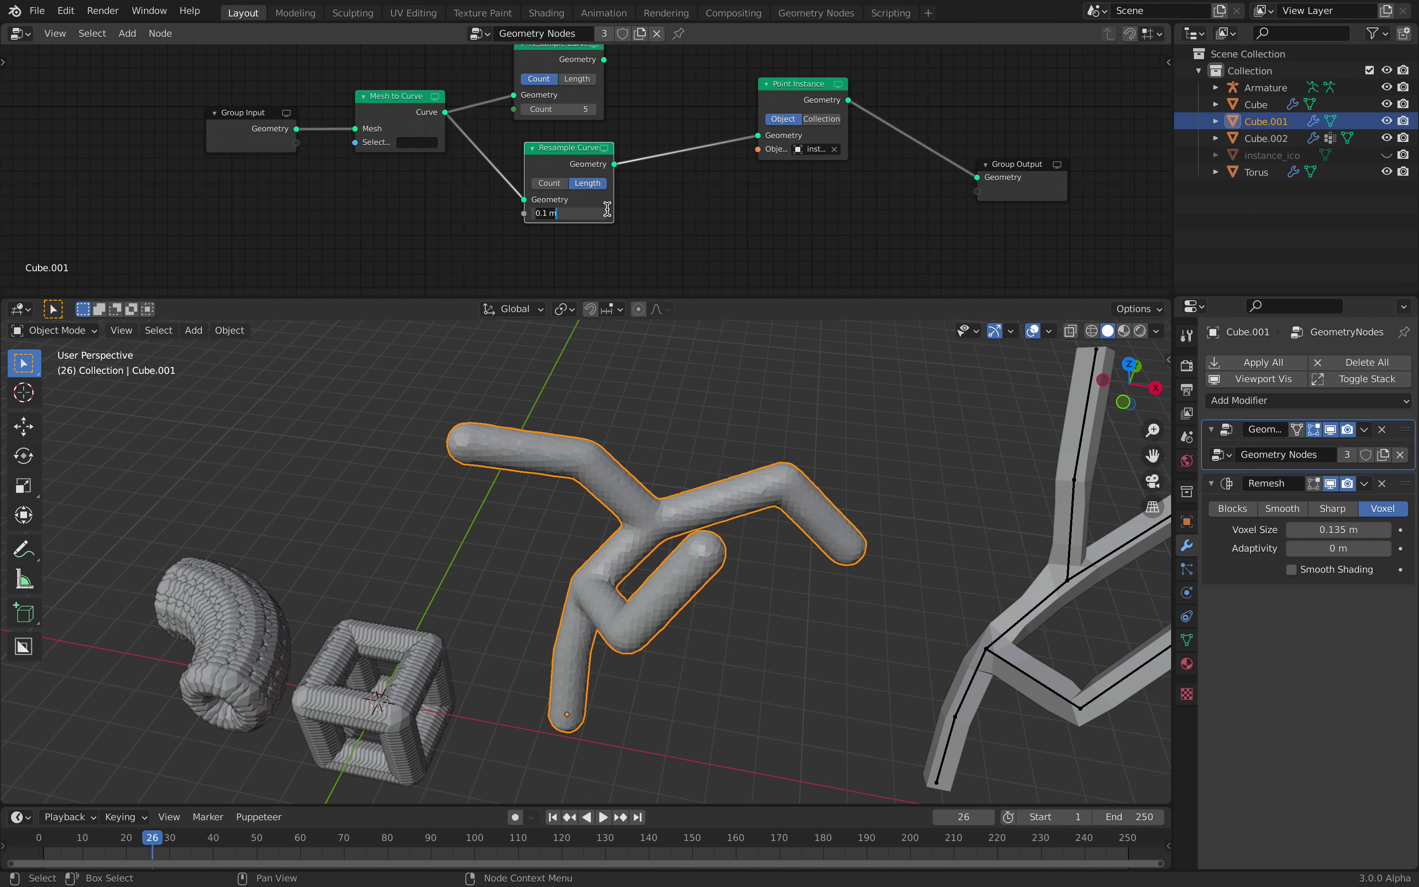
pyautogui.press('Return')
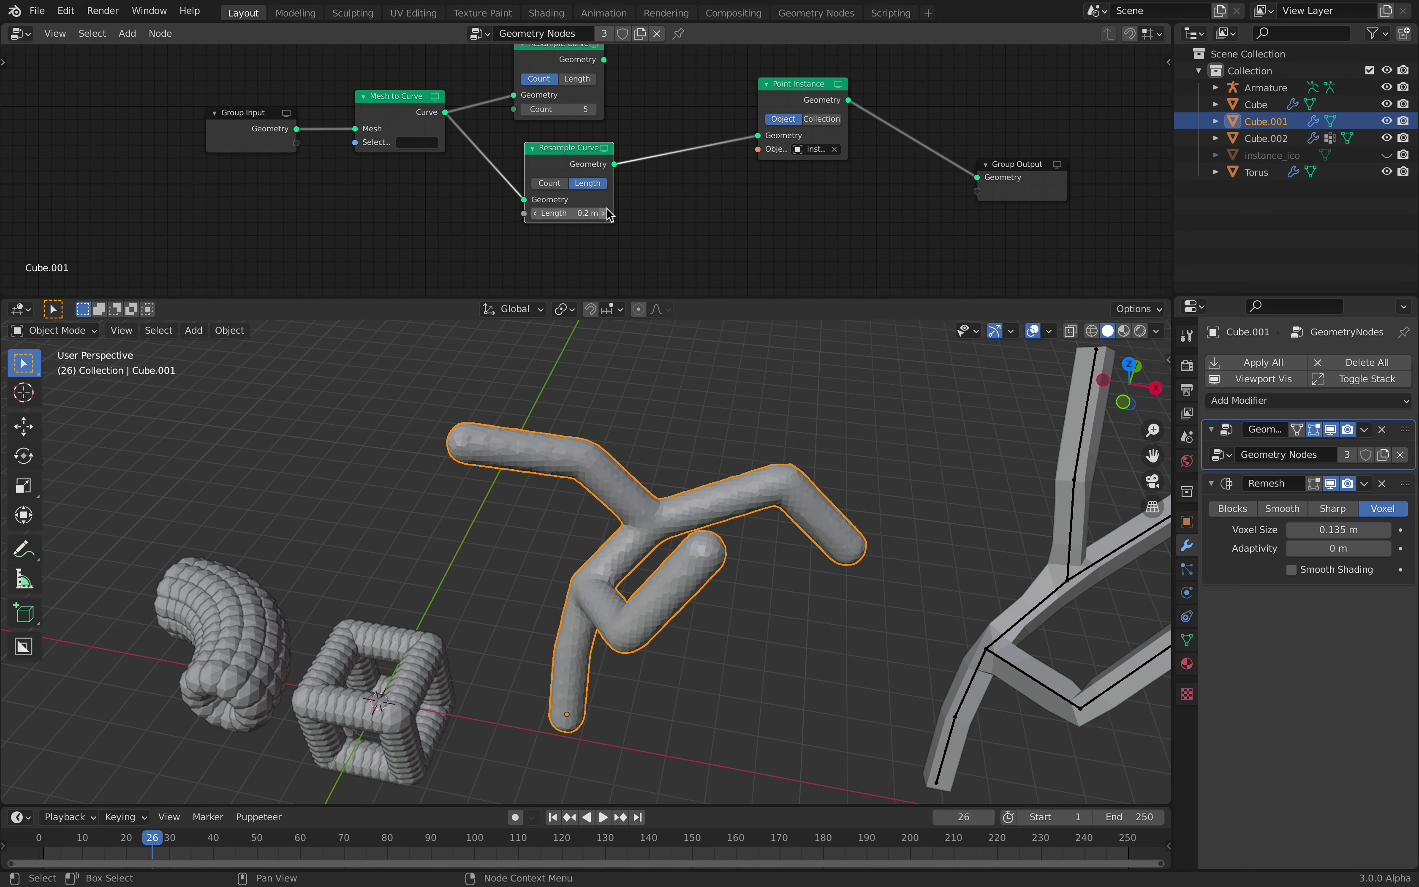
# Set the length-based Resample Curve node's length to 0.36 m and save the file
pyautogui.moveTo(569, 214); pyautogui.dragTo(586, 213)
pyautogui.moveTo(741, 213); pyautogui.dragTo(690, 240, button='middle')
pyautogui.hotkey('ctrl', 's')
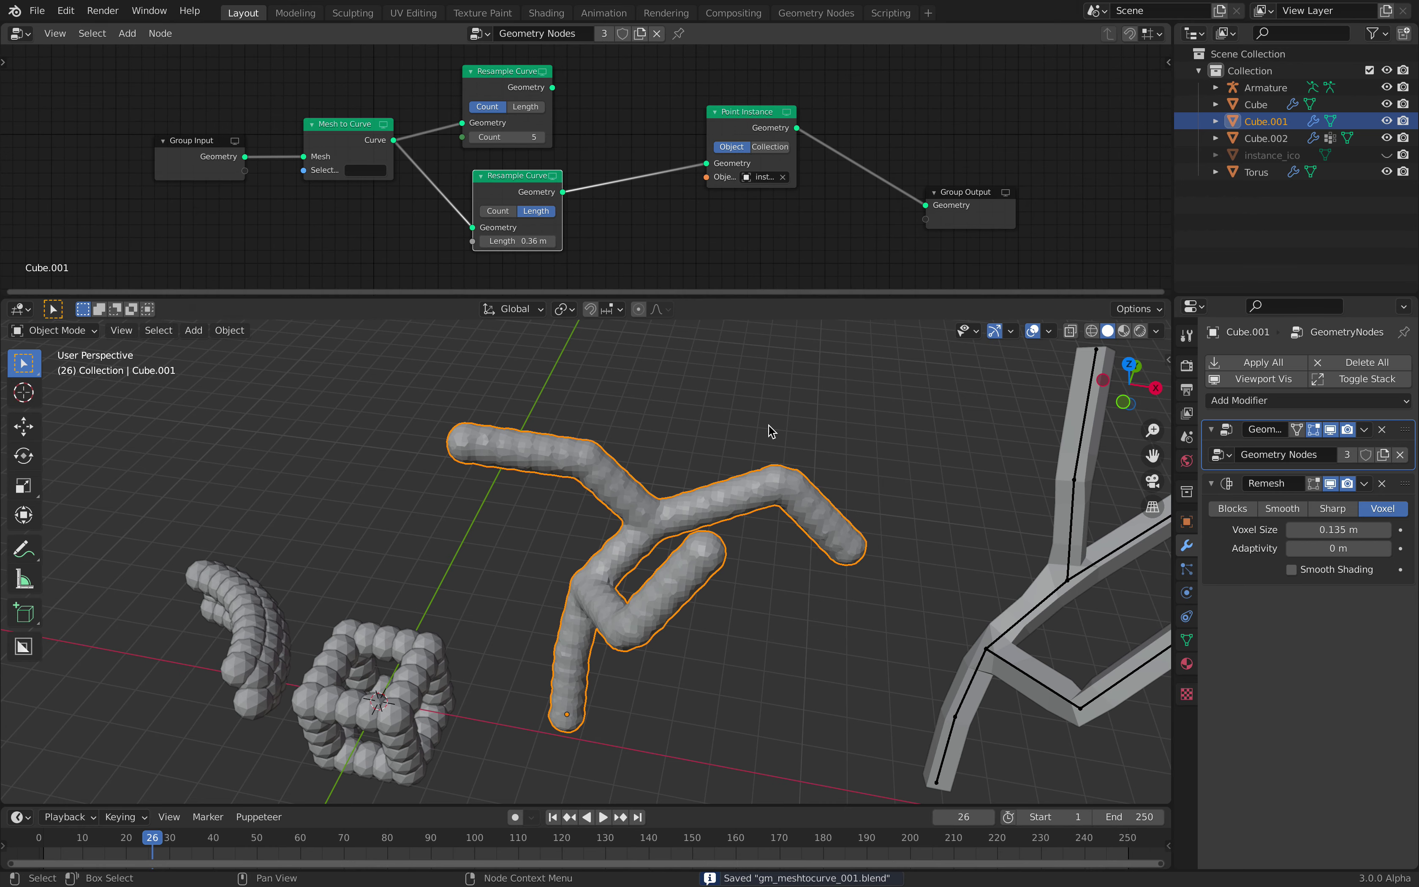
# Remove the branching mesh's Remesh modifier and delete the Point Instance node, moving Group Output aside to make room
pyautogui.moveTo(811, 545); pyautogui.dragTo(804, 546, button='middle')
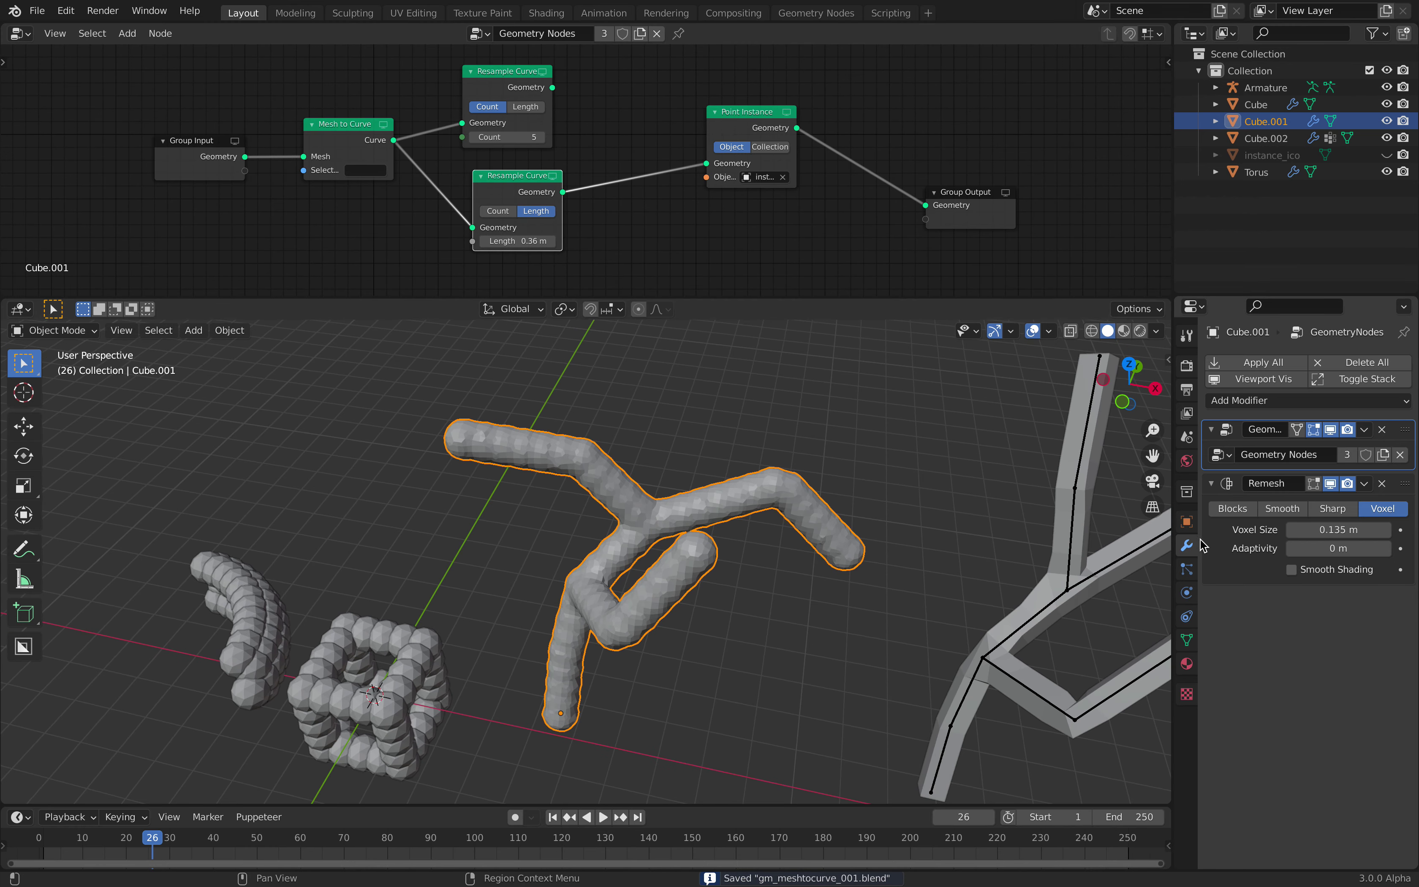
pyautogui.click(1382, 484)
pyautogui.moveTo(762, 119); pyautogui.dragTo(704, 136, button='middle')
pyautogui.moveTo(704, 136); pyautogui.dragTo(719, 139)
pyautogui.press('x')
pyautogui.moveTo(883, 221); pyautogui.dragTo(944, 227)
# Add a Points to Volume node and place it after the Resample Curve nodes
pyautogui.hotkey('shift', 'a')
pyautogui.click(683, 134)
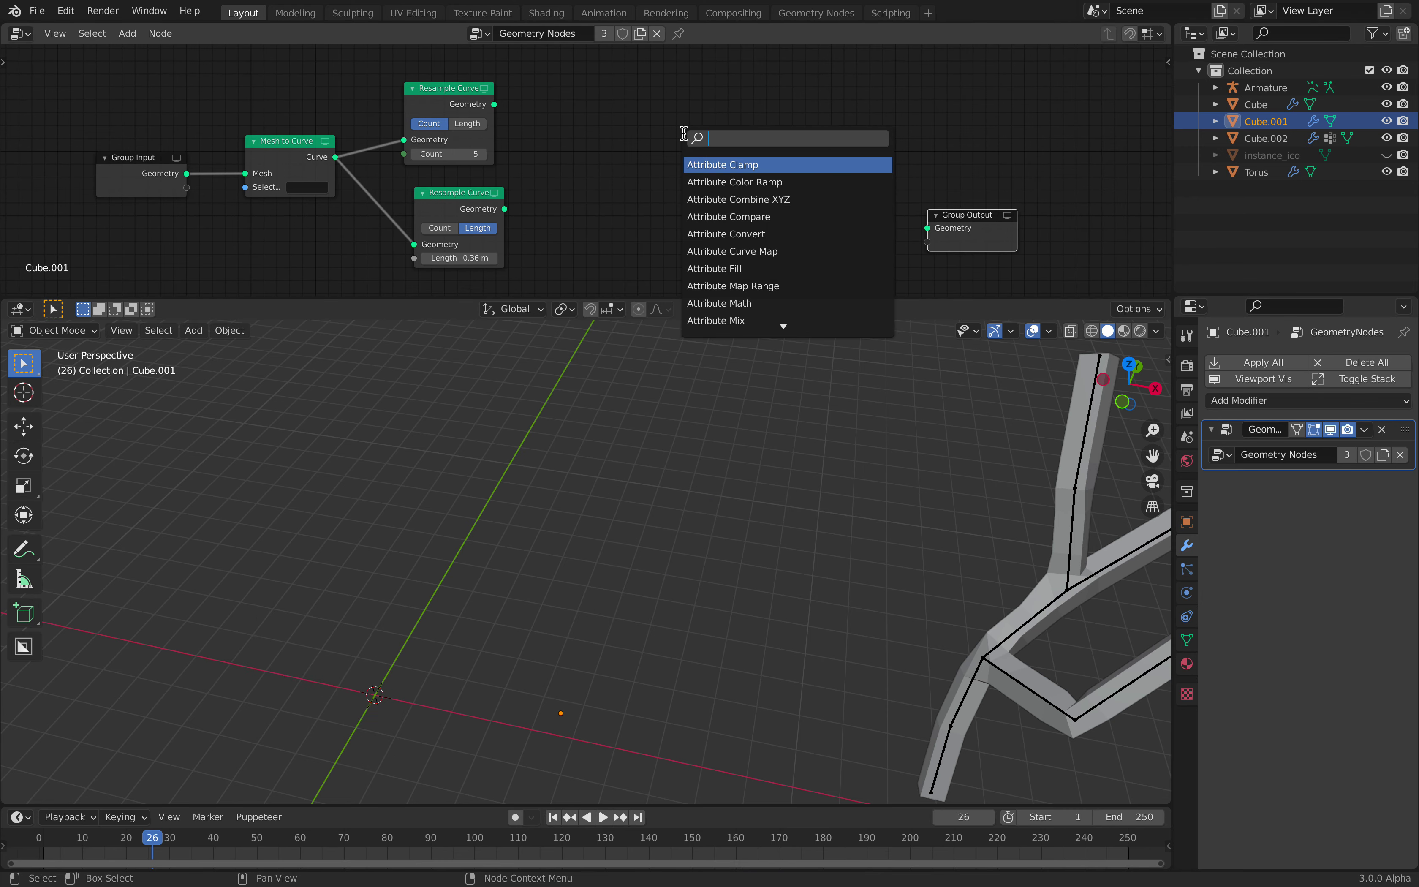
pyautogui.write('point to')
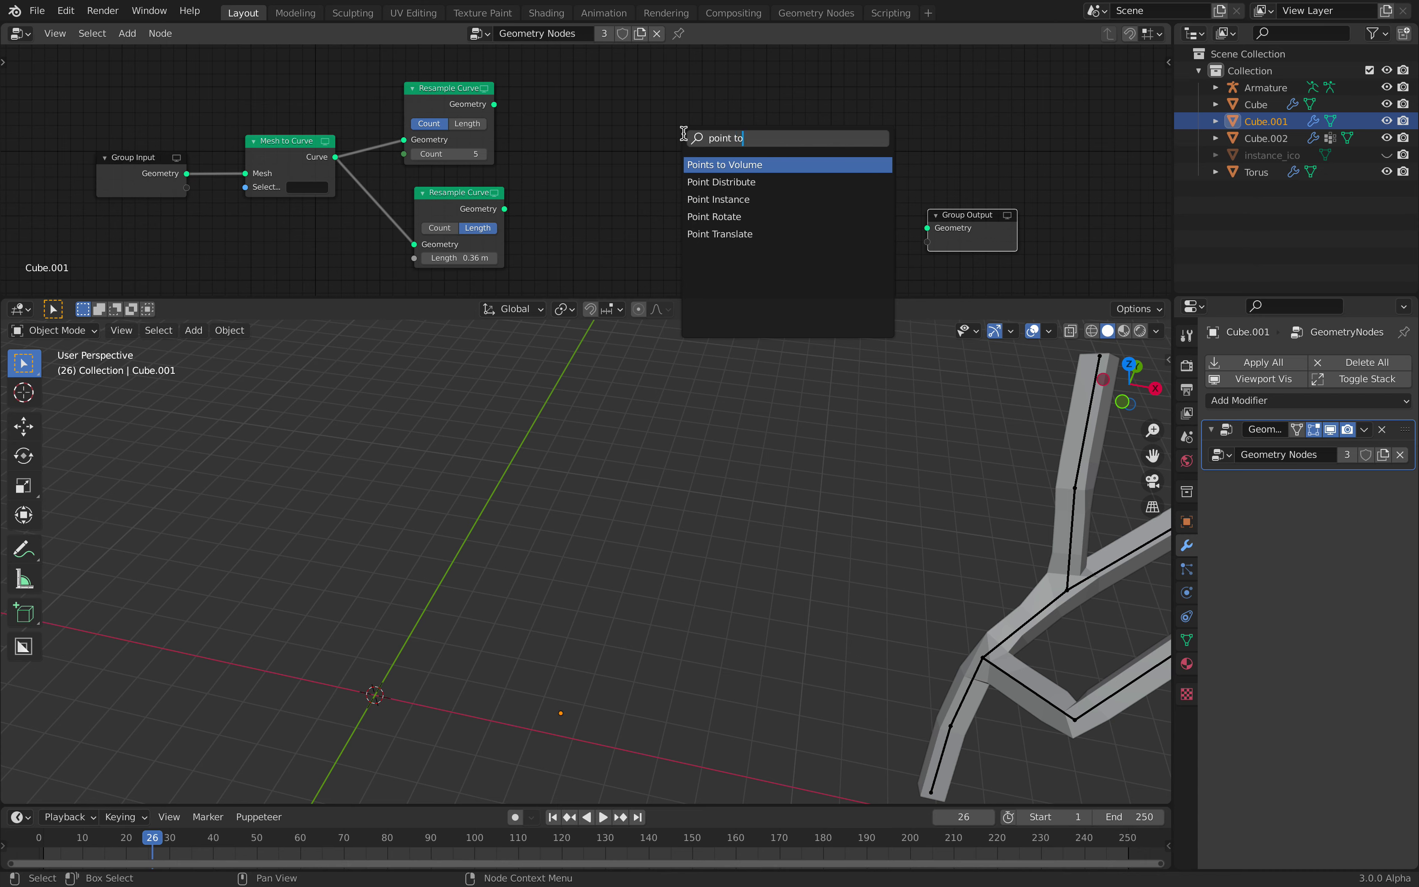
pyautogui.press('Return')
pyautogui.click(574, 135)
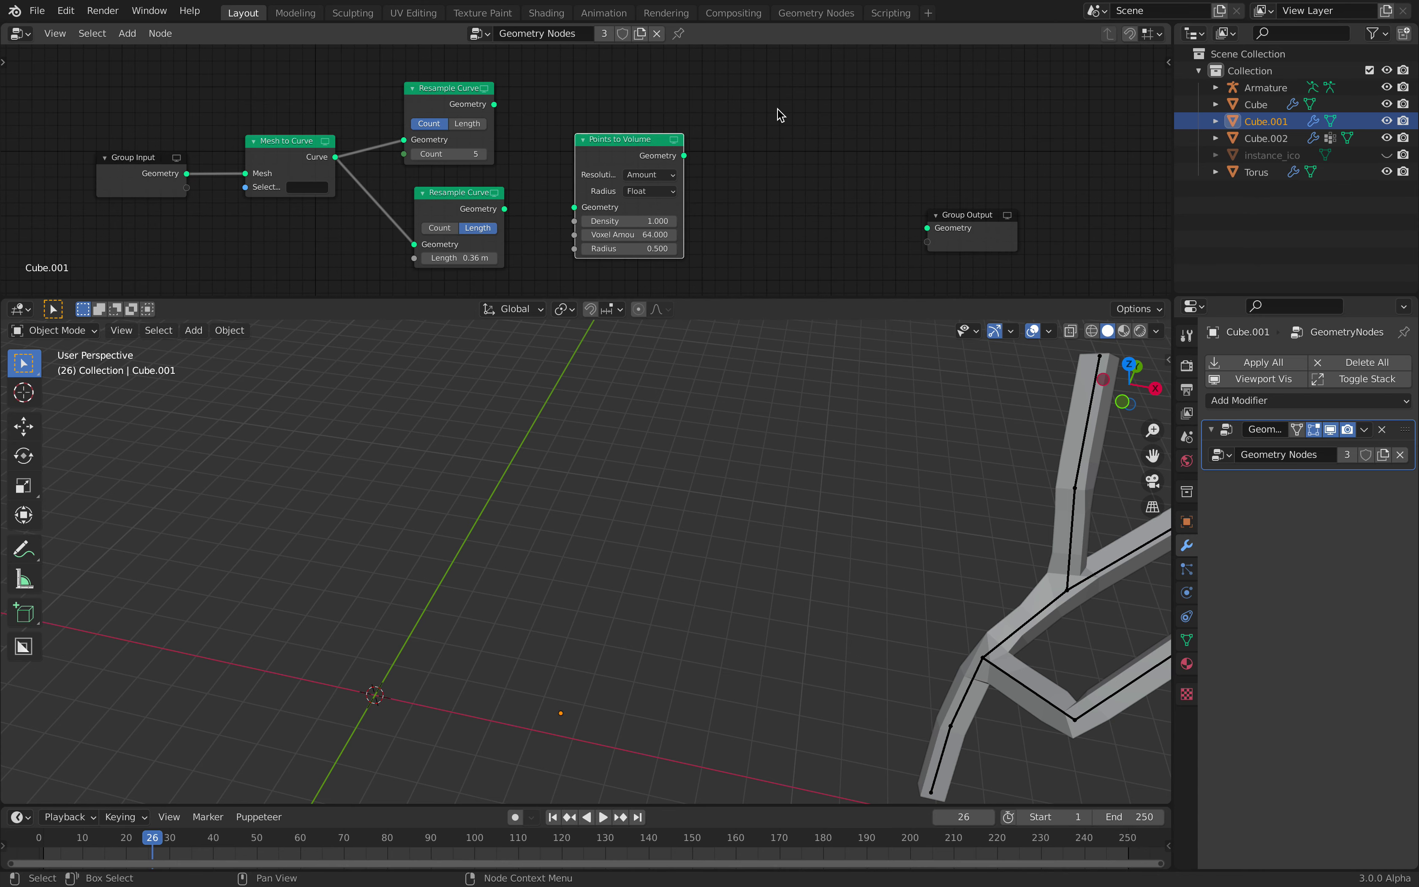
# Add a Volume to Mesh node and place it between Points to Volume and Group Output
pyautogui.hotkey('shift', 'a')
pyautogui.click(776, 114)
pyautogui.write('volume')
pyautogui.press('Return')
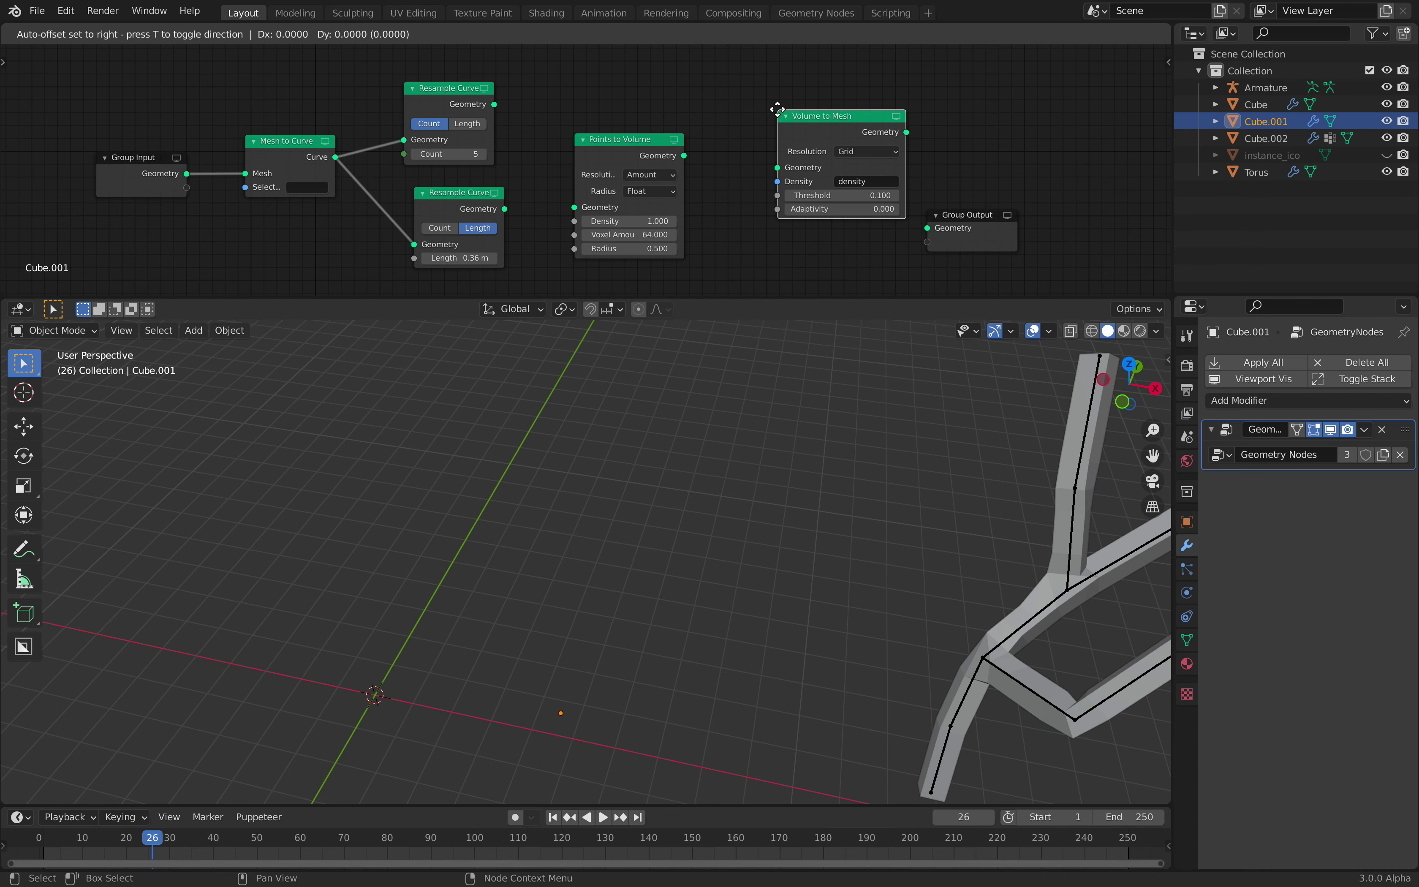
pyautogui.click(732, 120)
# Connect the length-based Resample Curve through Points to Volume and Volume to Mesh into Group Output
pyautogui.moveTo(504, 209); pyautogui.dragTo(575, 207)
pyautogui.moveTo(684, 155); pyautogui.dragTo(728, 176)
pyautogui.moveTo(858, 140); pyautogui.dragTo(947, 204)
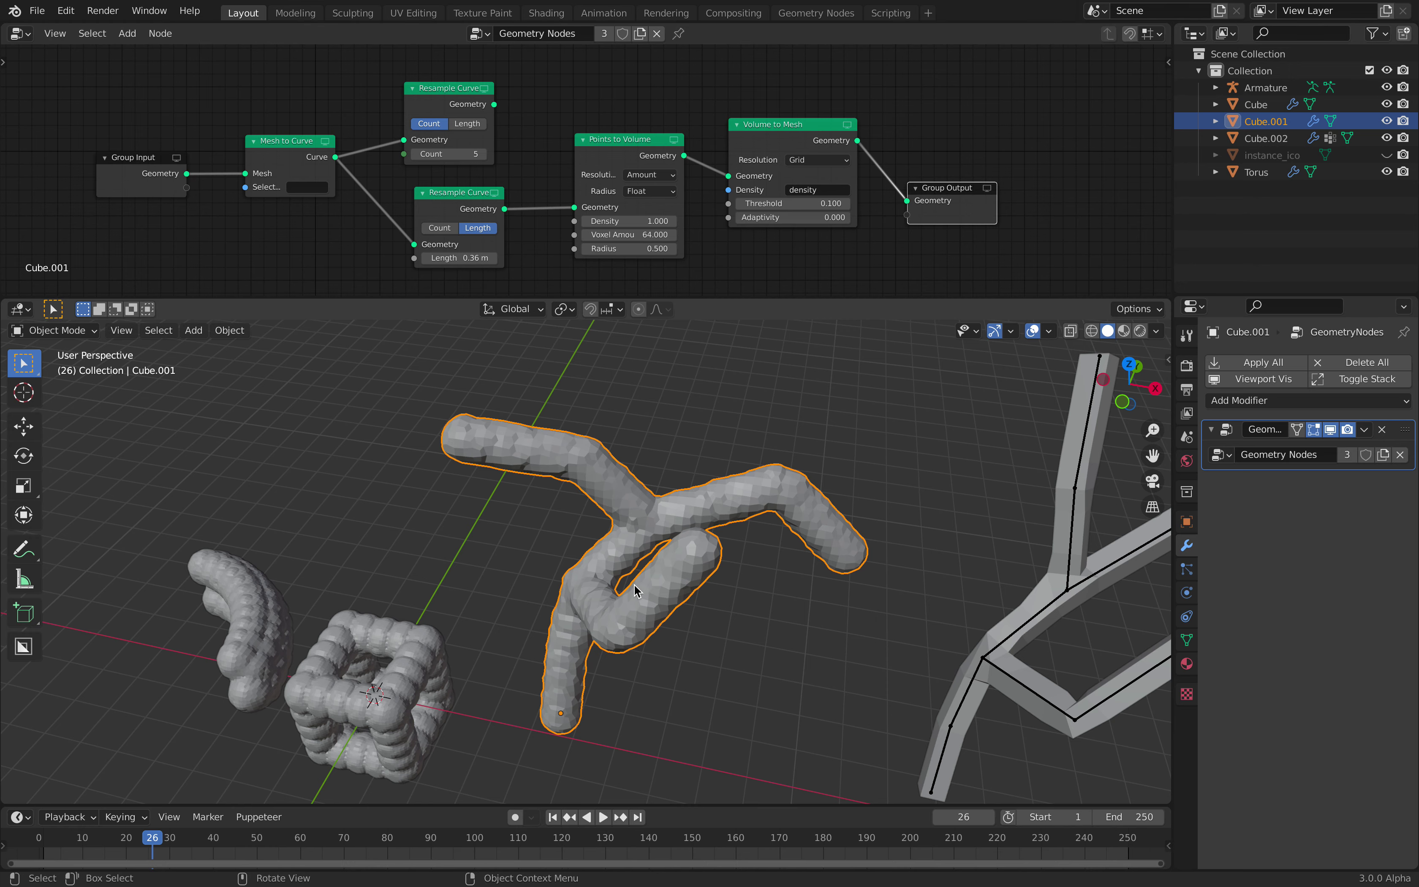
# Set the Points to Volume radius to 0.56 and the length-based Resample Curve node's length to 0.2 m
pyautogui.keyDown('shift'); pyautogui.moveTo(600, 562); pyautogui.dragTo(645, 525, button='middle'); pyautogui.keyUp('shift')
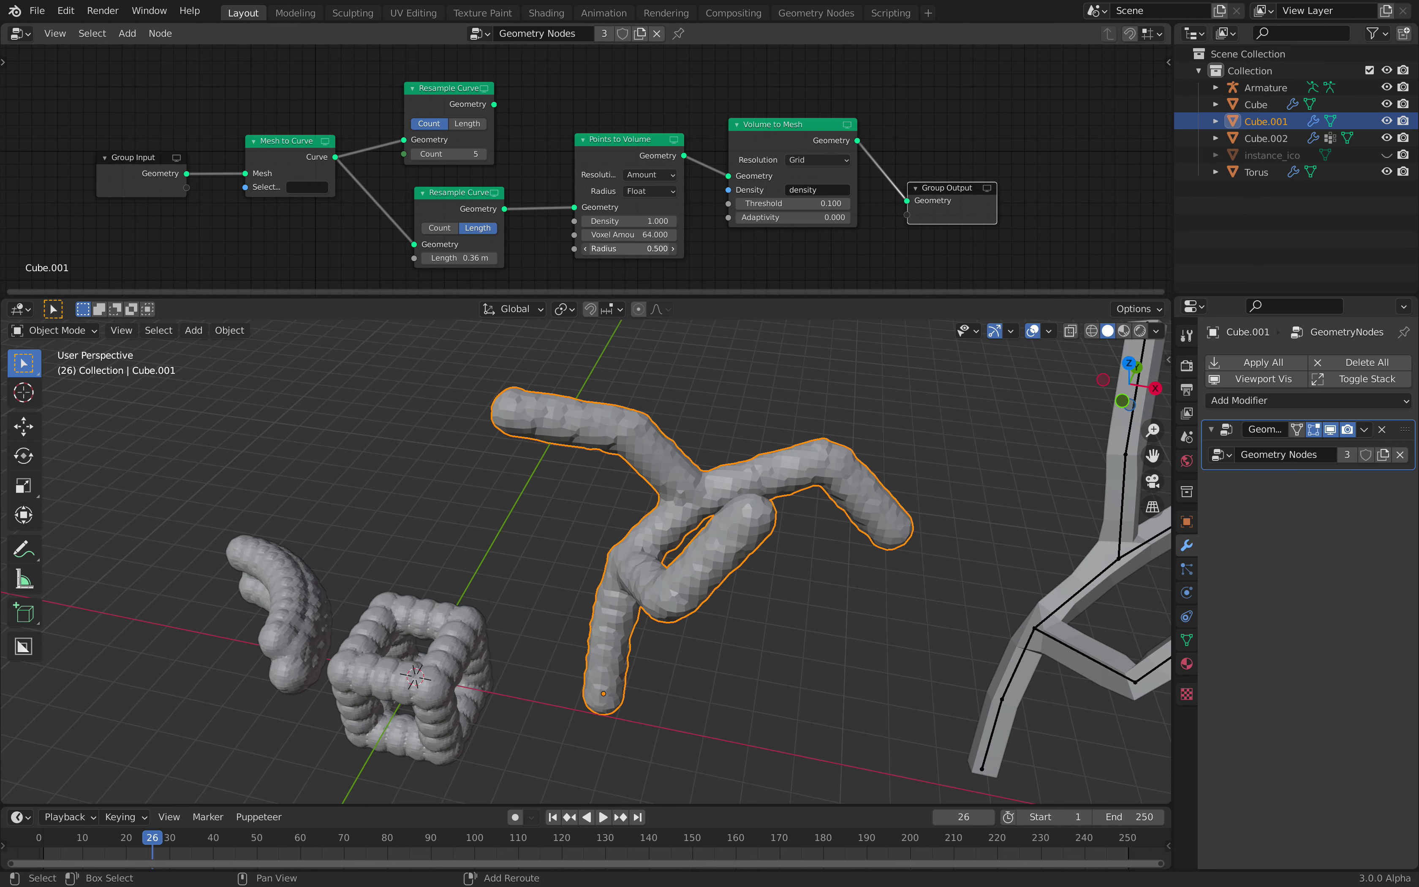
pyautogui.moveTo(627, 248)
pyautogui.mouseDown()
pyautogui.moveTo(662, 249)
pyautogui.moveTo(589, 248)
pyautogui.moveTo(638, 249)
pyautogui.mouseUp()
pyautogui.scroll(5, 452, 261)
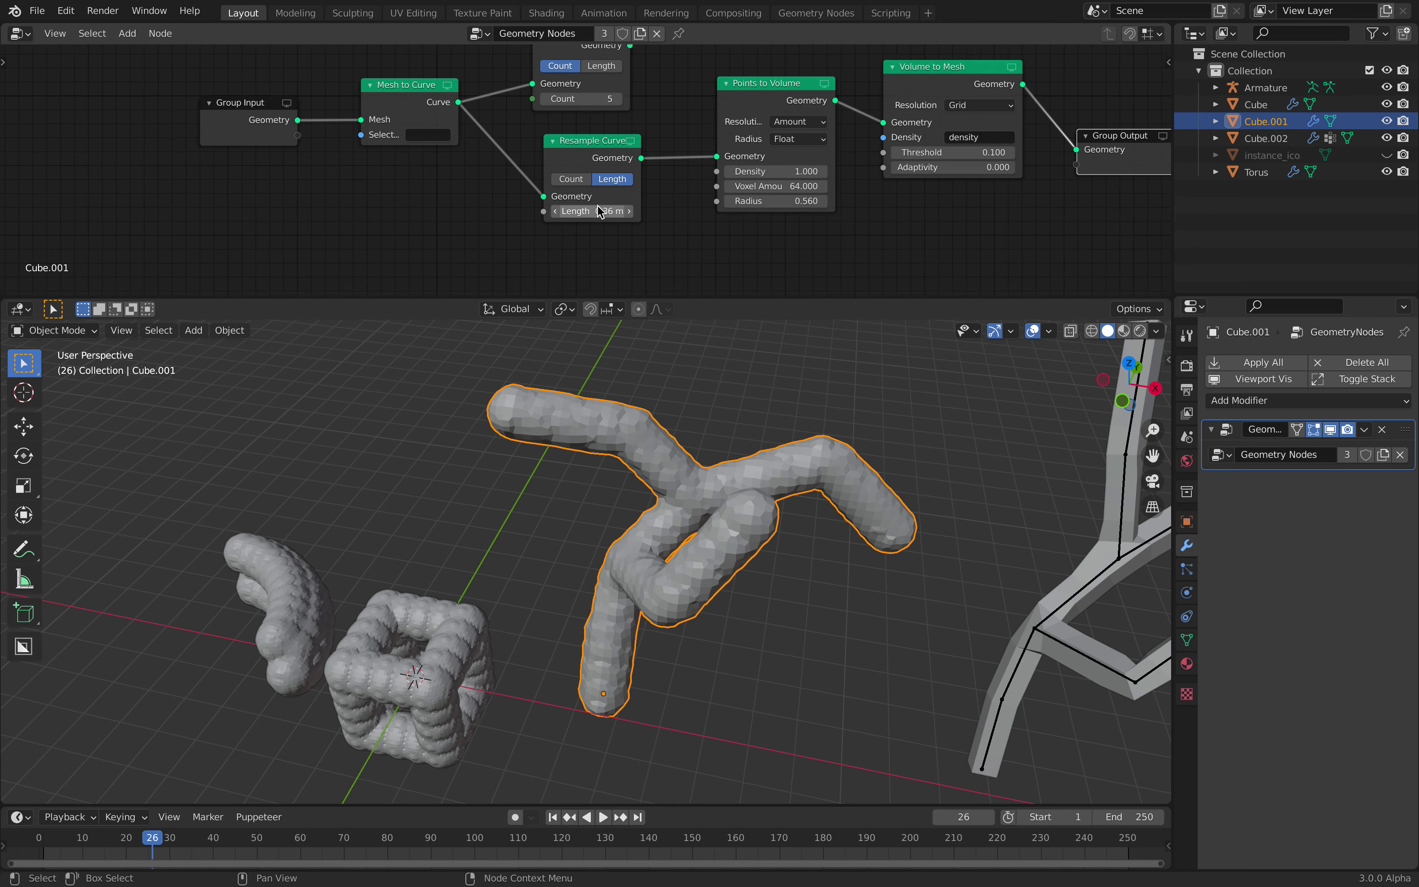
pyautogui.click(611, 258)
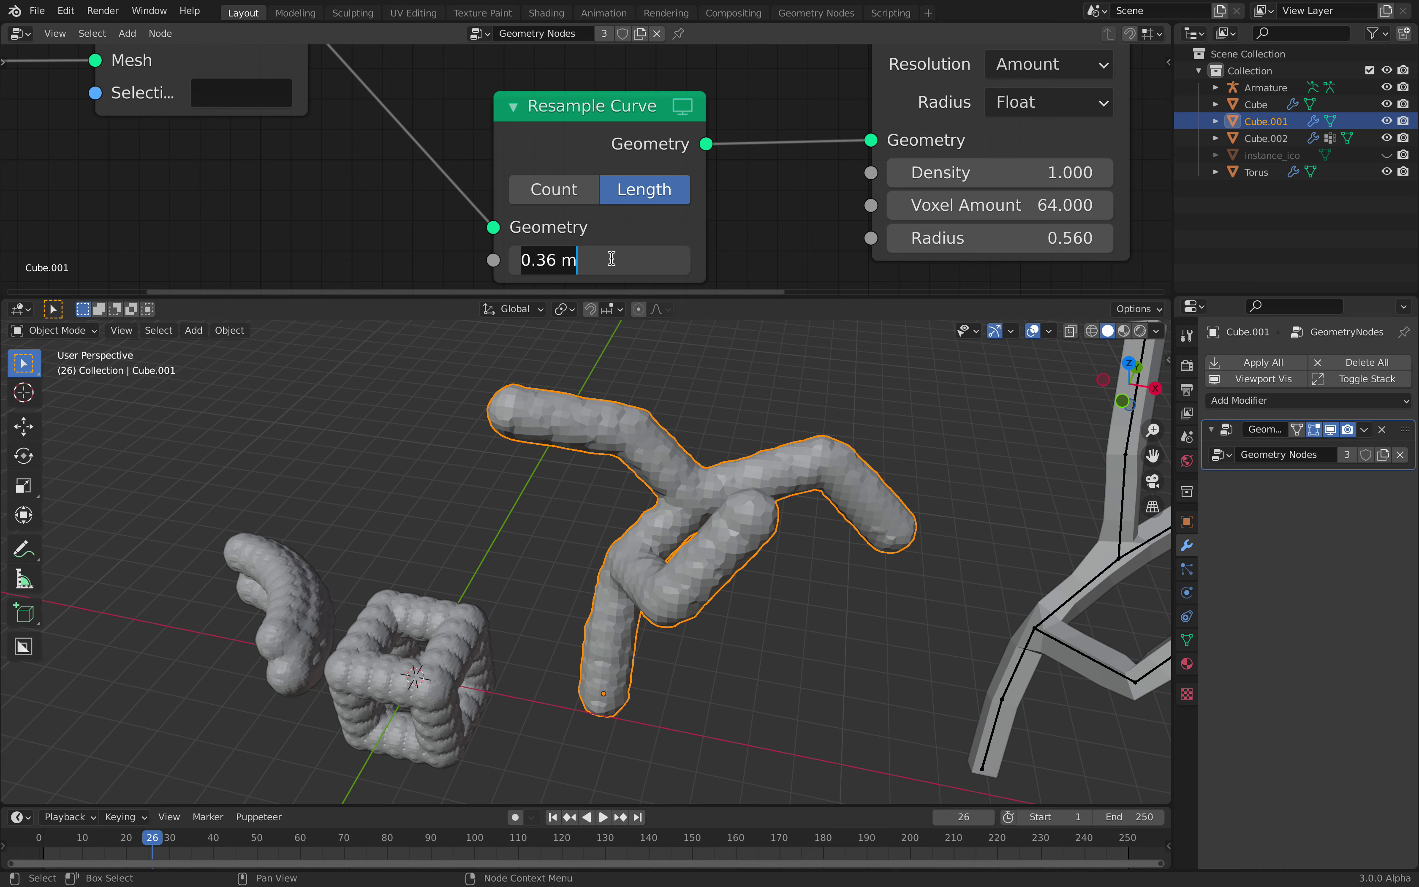
pyautogui.write('0.2')
pyautogui.press('Return')
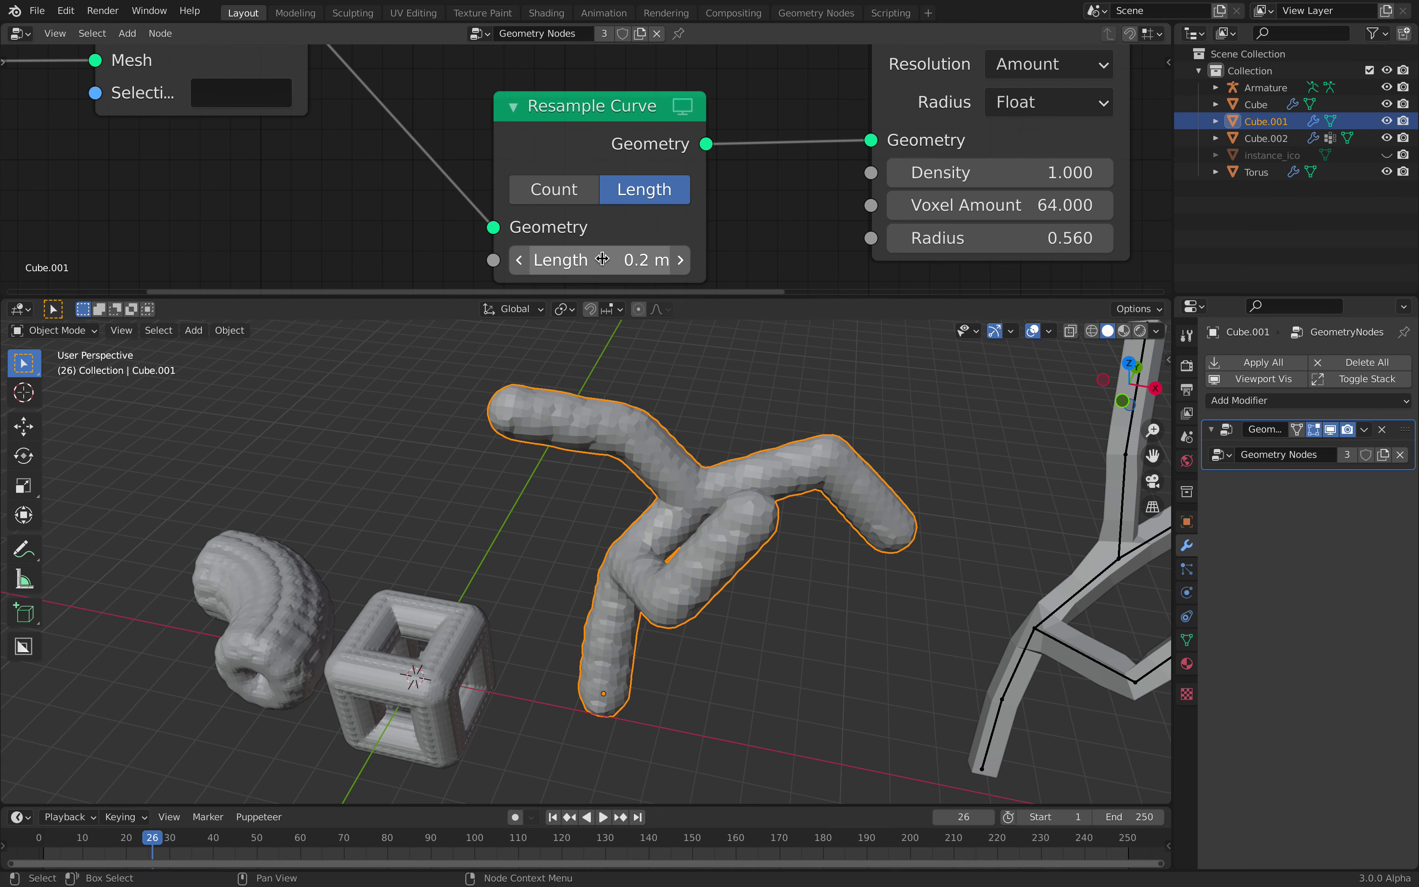
# Reduce the Points to Volume radius to 0.48 and save the file
pyautogui.scroll(-3, 602, 258)
pyautogui.scroll(-2, 762, 222)
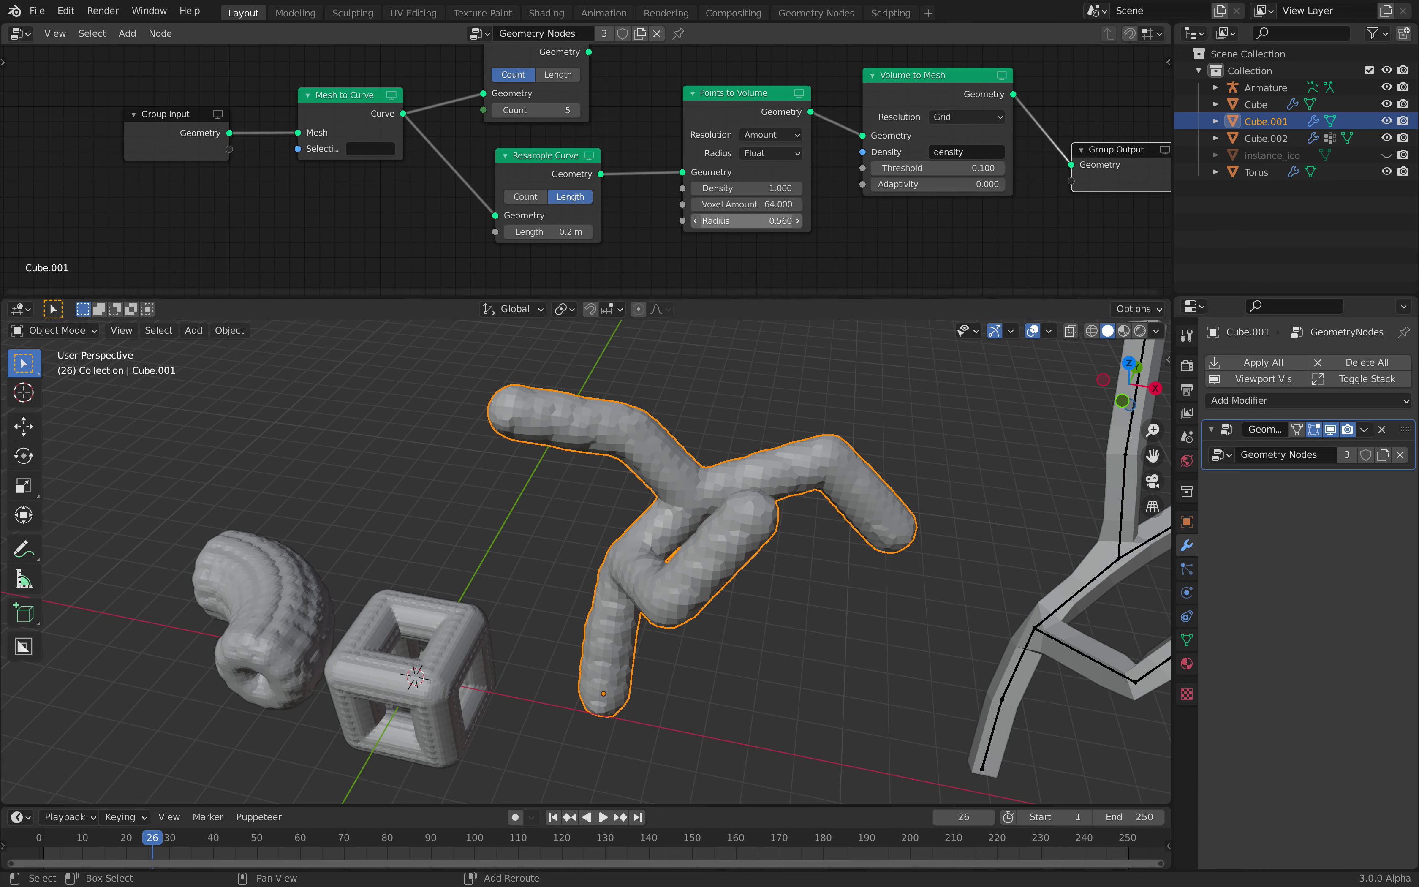
pyautogui.moveTo(756, 222); pyautogui.dragTo(733, 221)
pyautogui.scroll(-1, 607, 626)
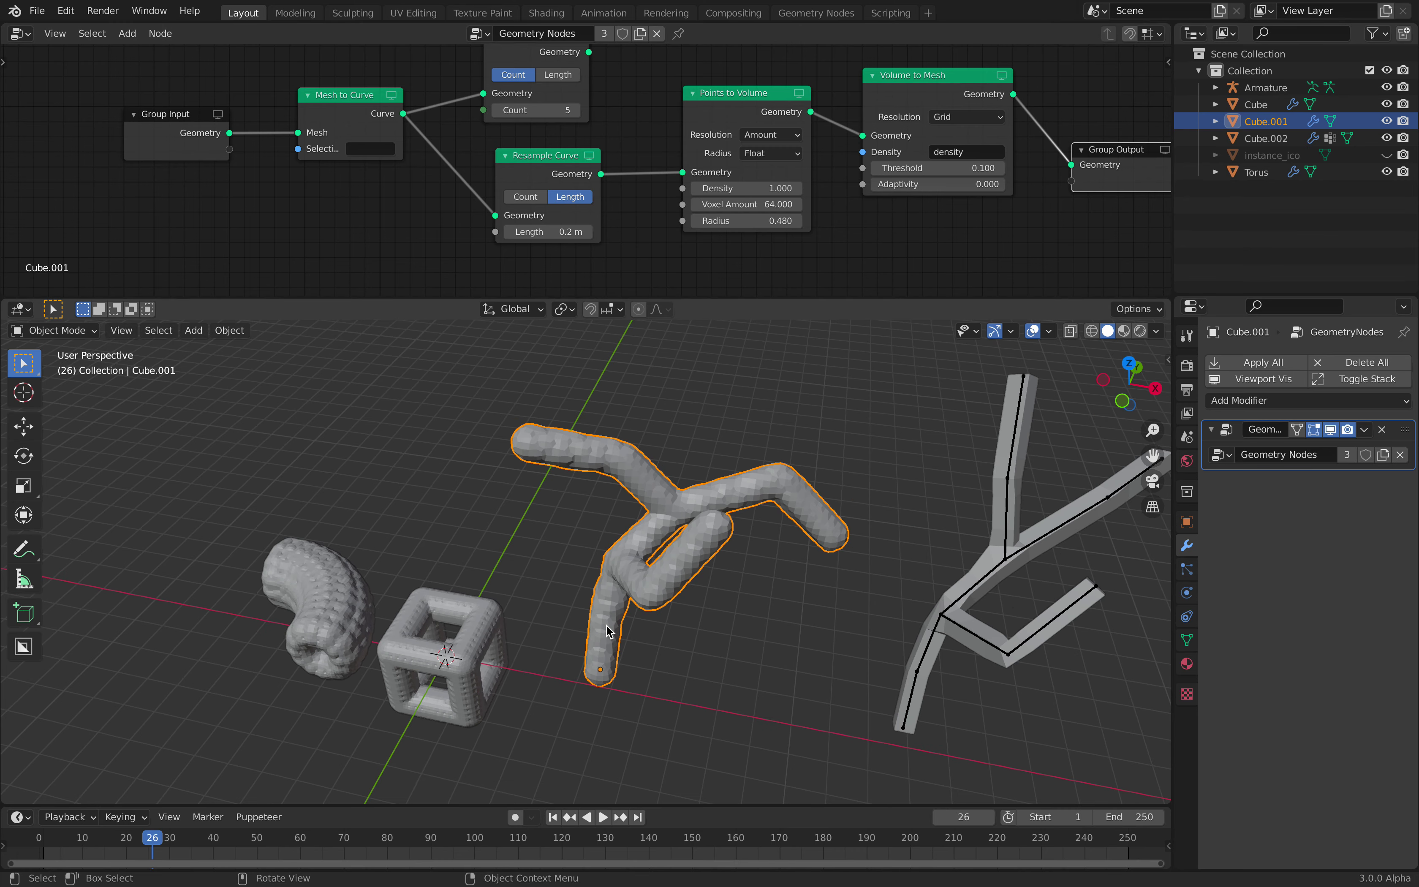
pyautogui.hotkey('ctrl', 's')
# Play the animation briefly to check how the volume-based meshes behave in motion
pyautogui.moveTo(607, 631); pyautogui.dragTo(628, 603, button='middle')
pyautogui.press('space')
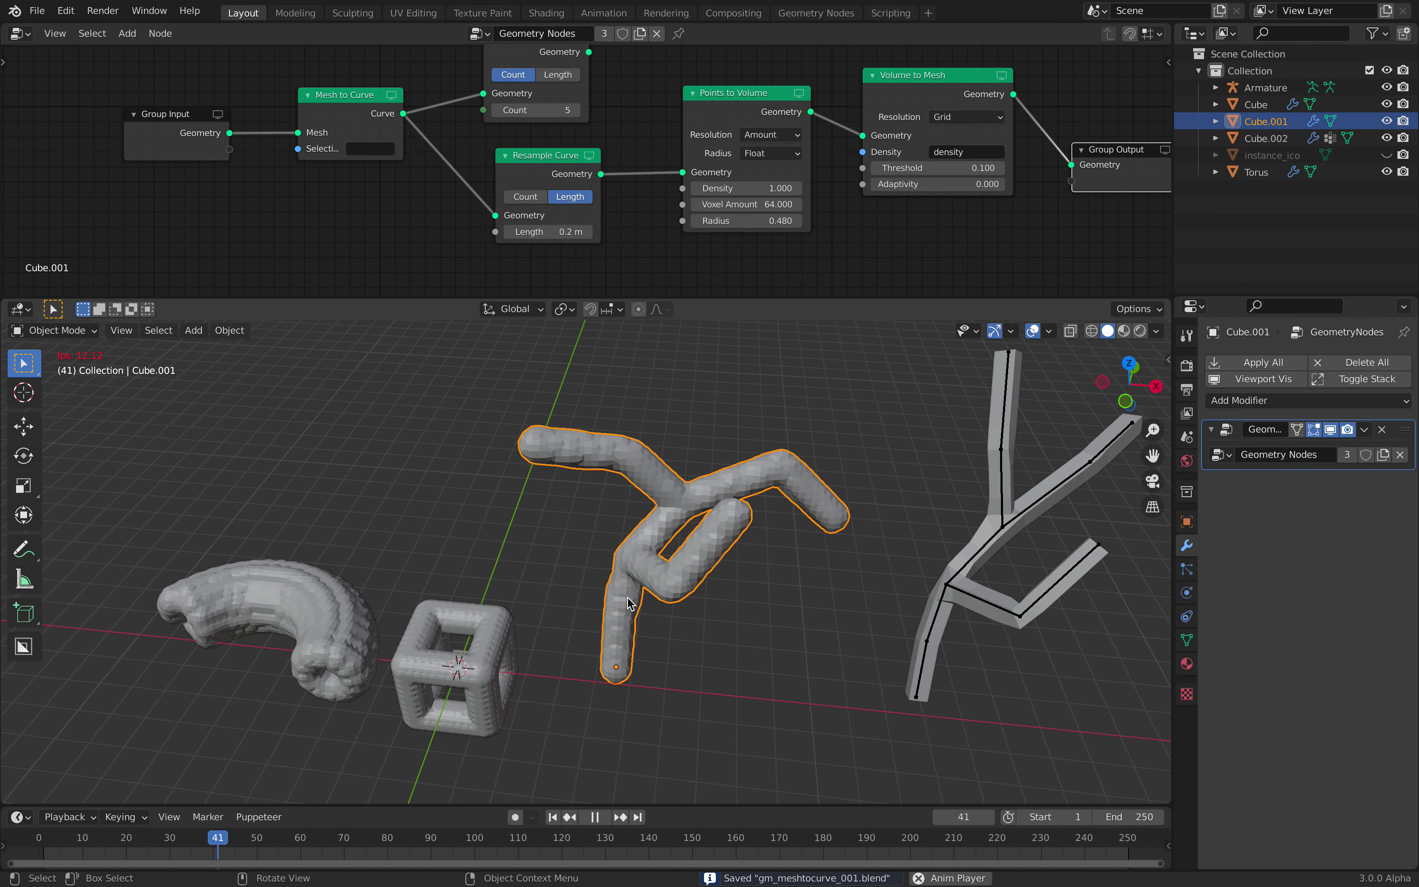
pyautogui.press('space')
# Spread out Group Output, Volume to Mesh and Points to Volume to make room after the Resample Curve nodes
pyautogui.moveTo(1097, 241); pyautogui.dragTo(864, 244, button='middle')
pyautogui.scroll(-1, 863, 243)
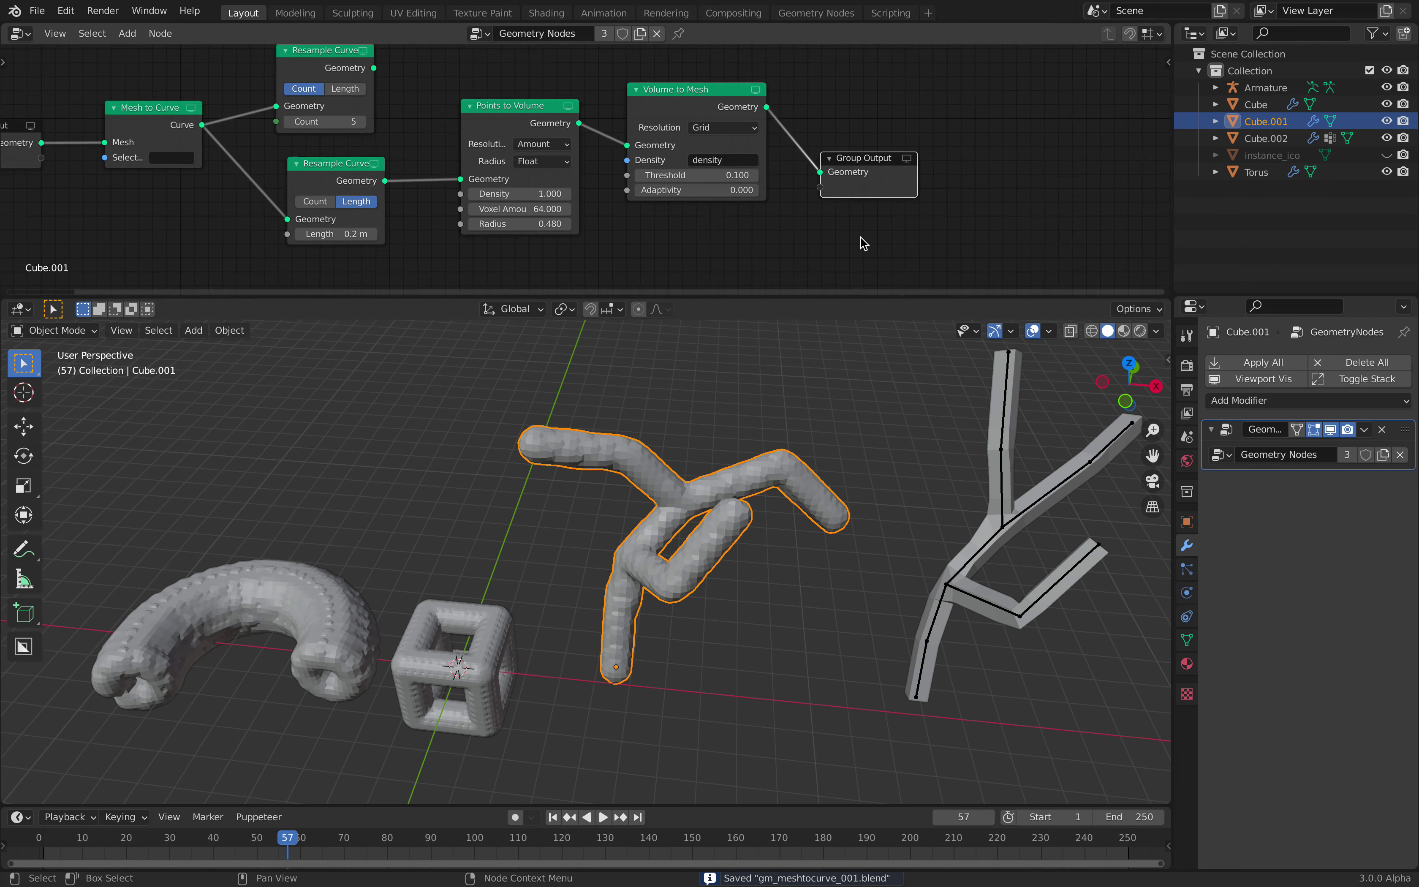
pyautogui.scroll(-1, 860, 237)
pyautogui.moveTo(841, 159); pyautogui.dragTo(1024, 167)
pyautogui.moveTo(700, 114); pyautogui.dragTo(809, 118)
pyautogui.moveTo(531, 122); pyautogui.dragTo(658, 125)
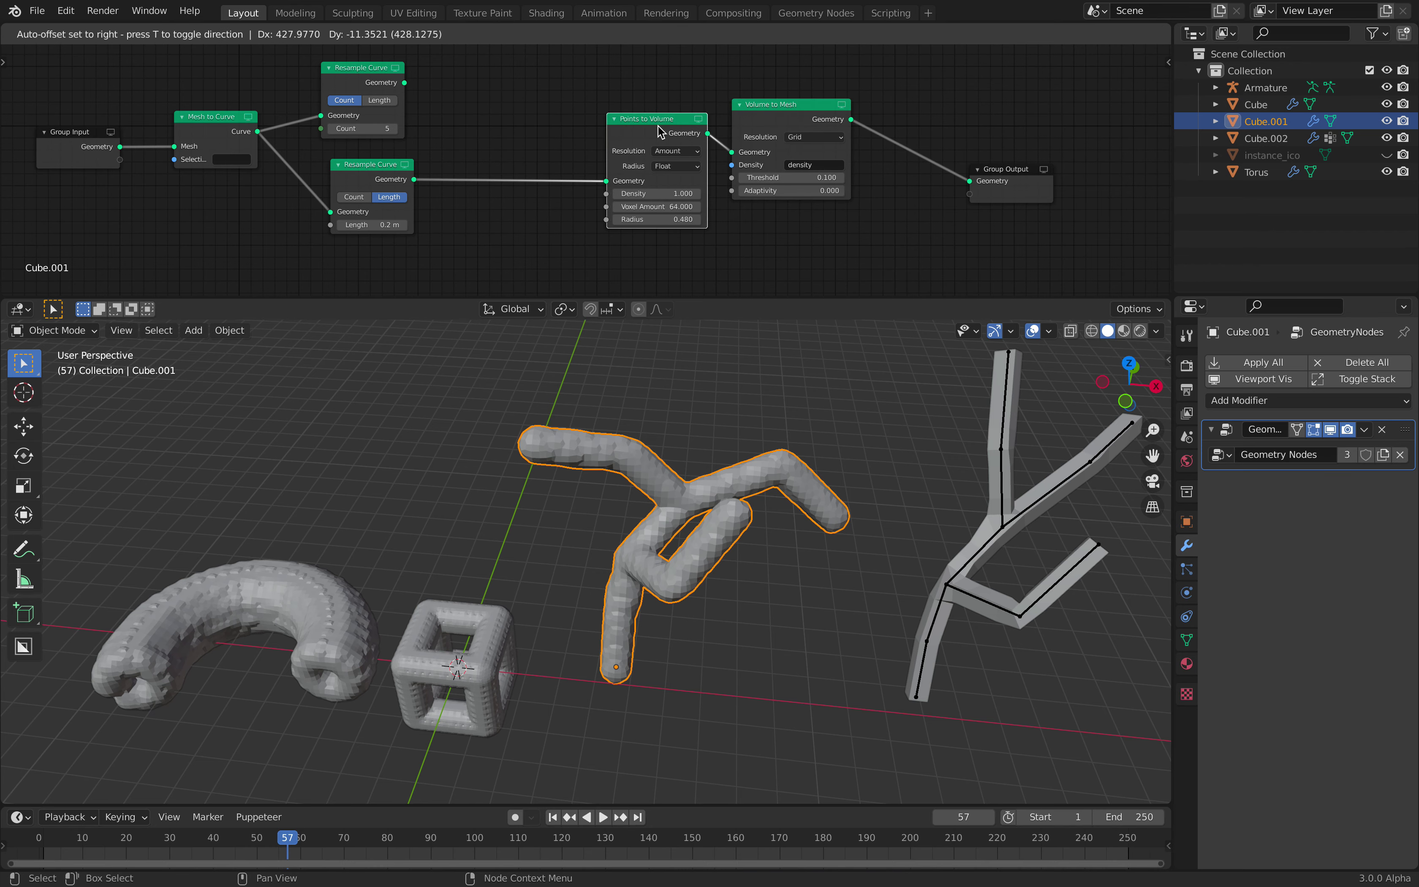
pyautogui.scroll(2, 545, 140)
pyautogui.moveTo(799, 99); pyautogui.dragTo(825, 108)
pyautogui.scroll(1, 510, 133)
# Add an Attribute Randomize node on the link between the length-based Resample Curve and Points to Volume
pyautogui.moveTo(509, 134); pyautogui.dragTo(554, 171, button='middle')
pyautogui.hotkey('shift', 'a')
pyautogui.click(553, 171)
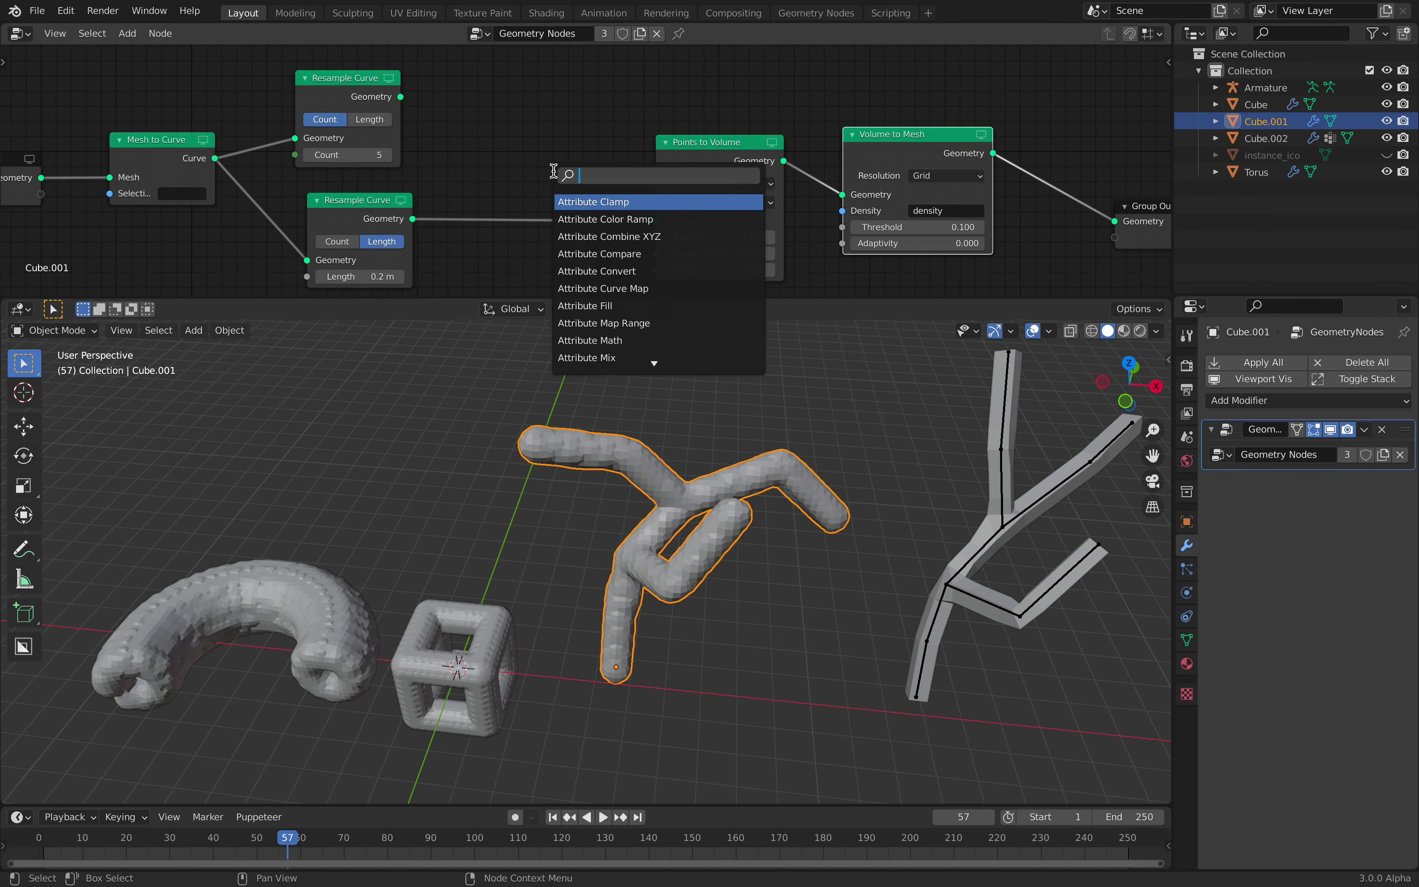
pyautogui.write('randomiz')
pyautogui.press('Return')
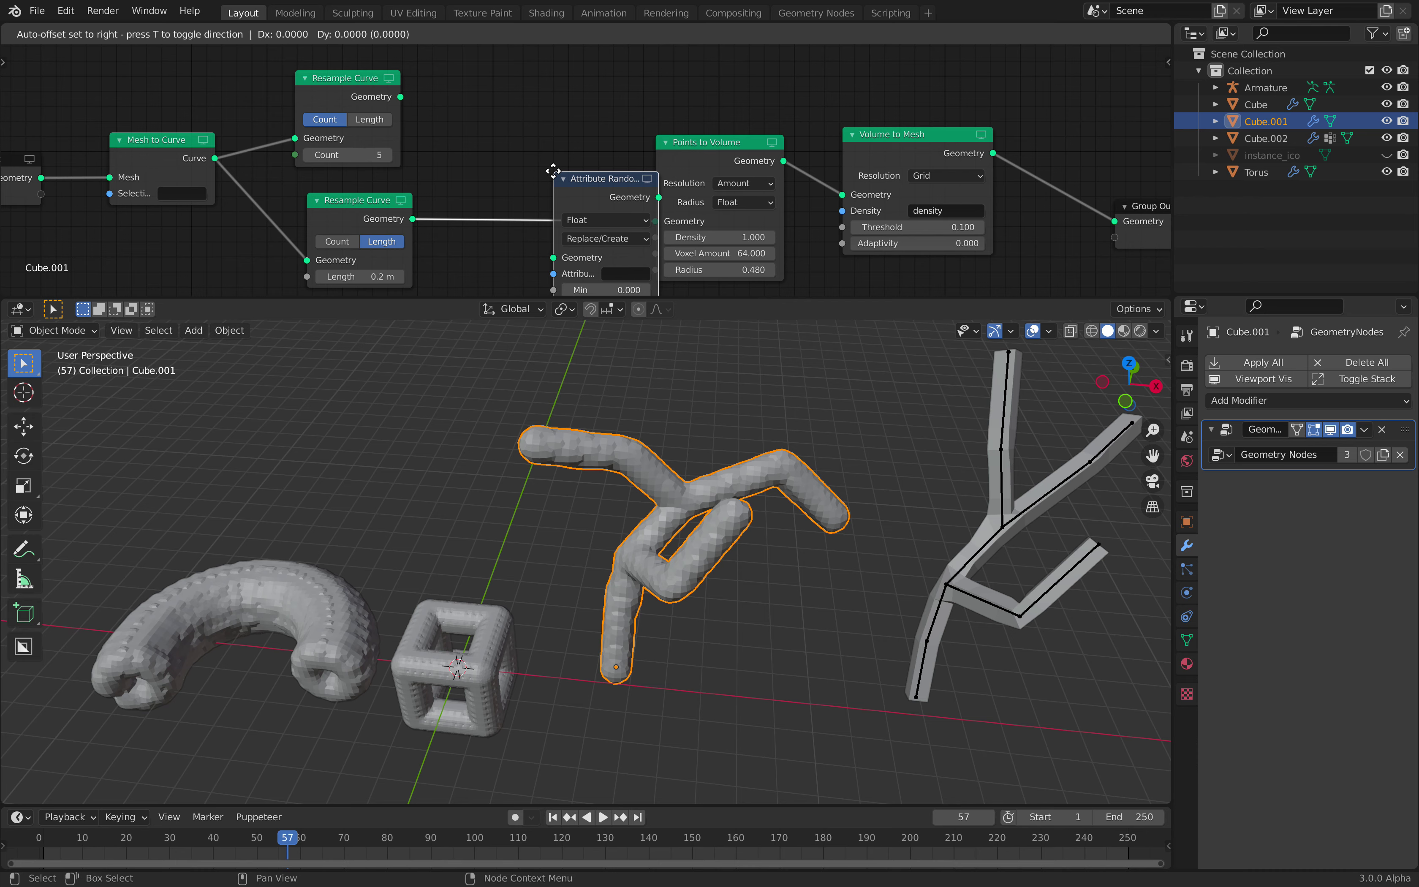
pyautogui.click(490, 143)
# Set the Attribute Randomize node to affect the radius attribute with a minimum of 0.18
pyautogui.click(566, 247)
pyautogui.write('ra')
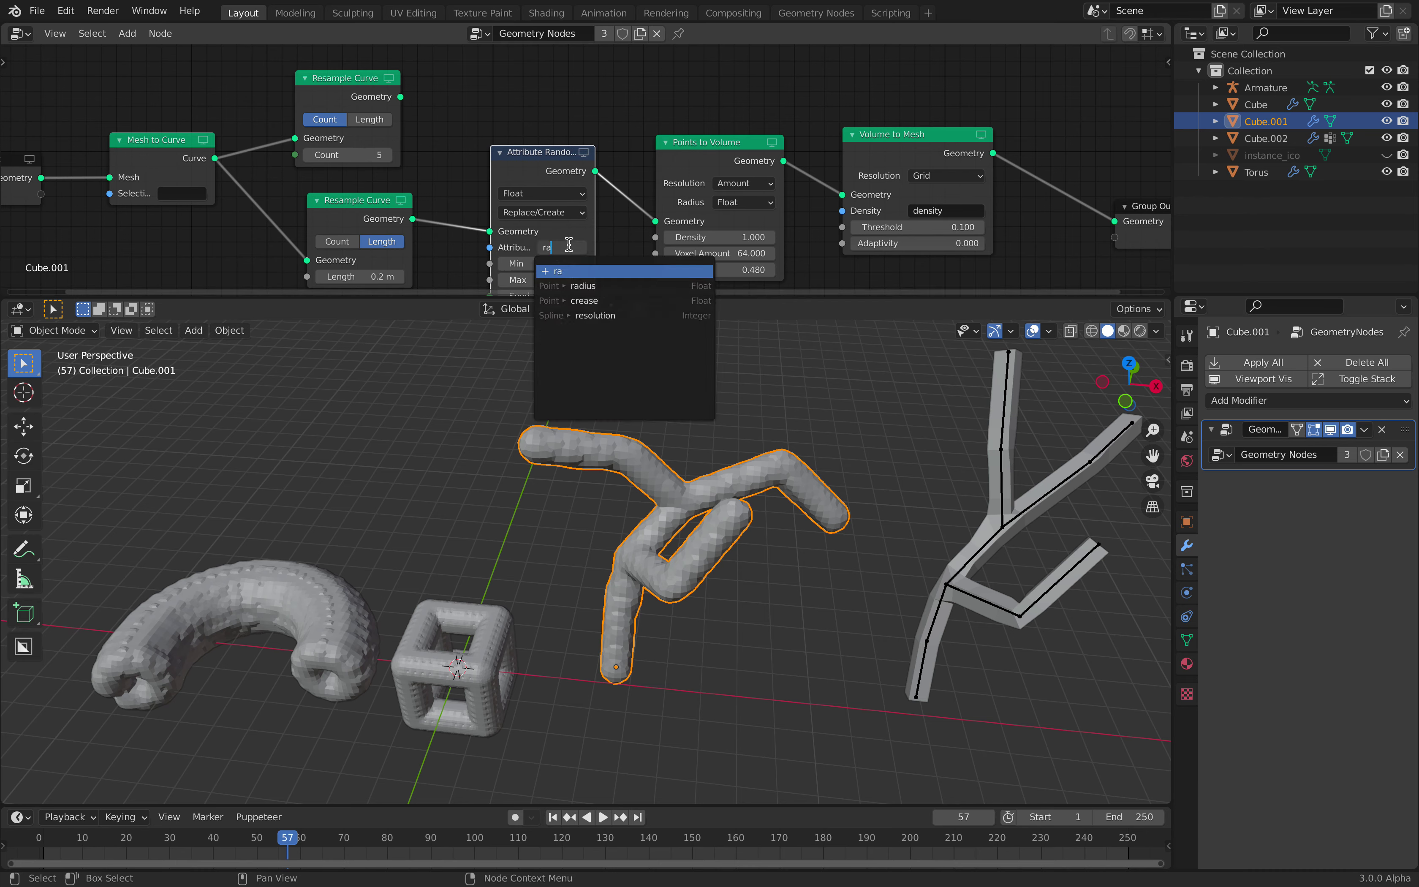
pyautogui.write('o')
pyautogui.press('Down')
pyautogui.press('Down')
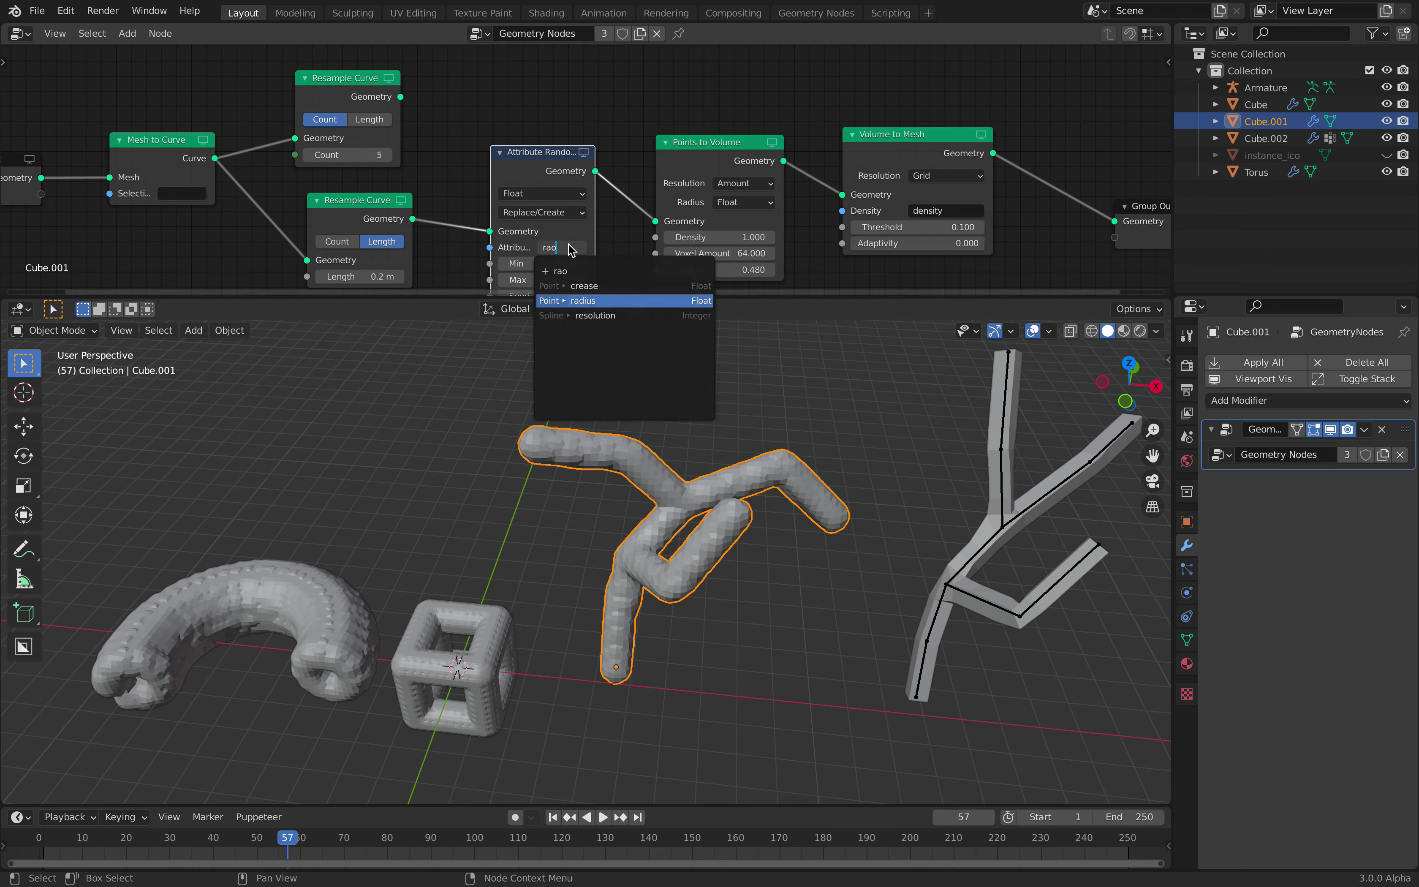
pyautogui.press('Return')
pyautogui.moveTo(573, 252); pyautogui.dragTo(606, 175, button='middle')
pyautogui.scroll(1, 607, 175)
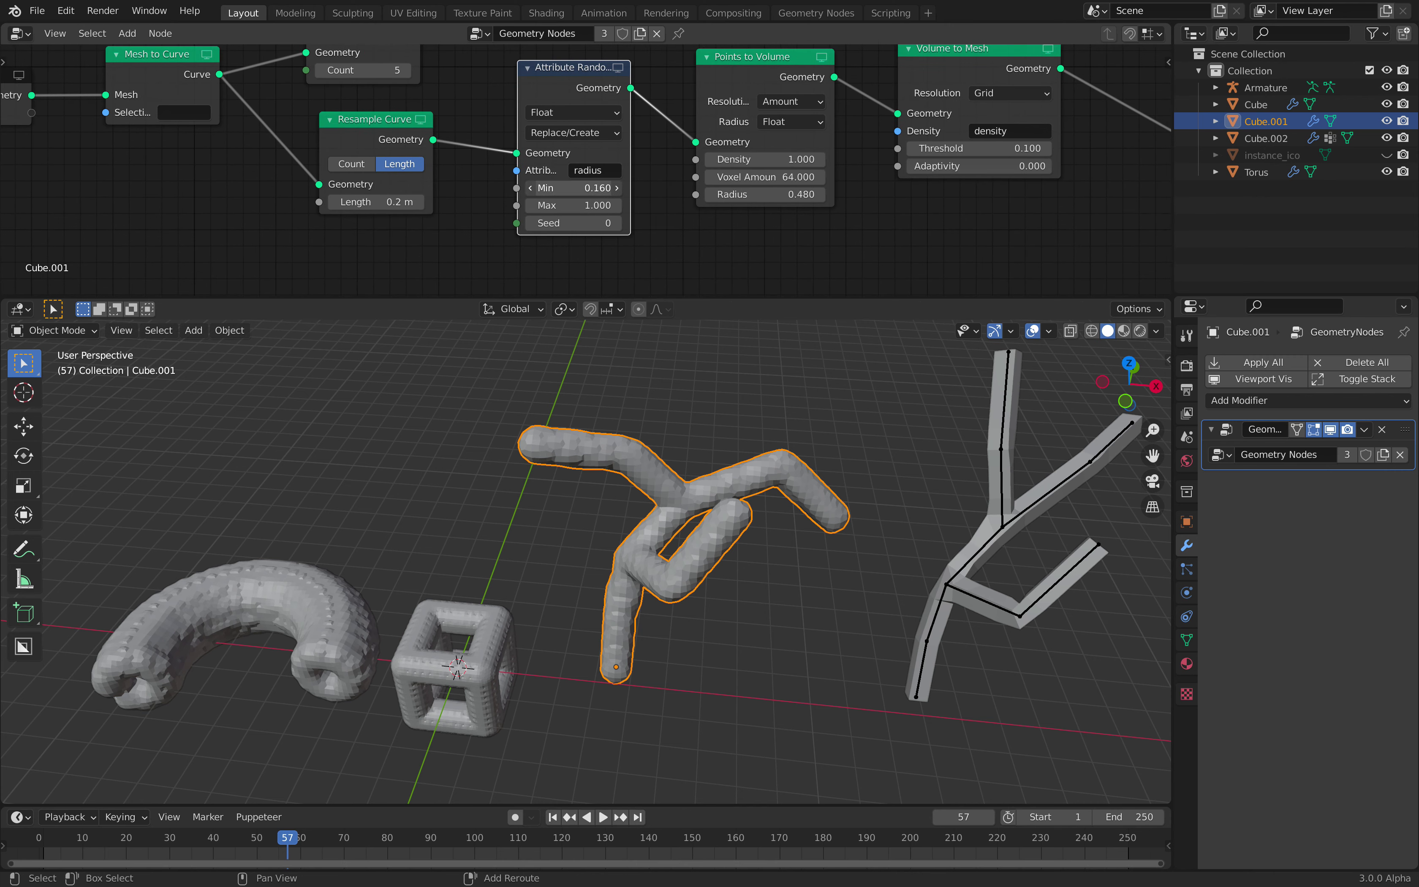
pyautogui.moveTo(594, 188); pyautogui.dragTo(598, 188)
pyautogui.moveTo(645, 190); pyautogui.dragTo(641, 222, button='middle')
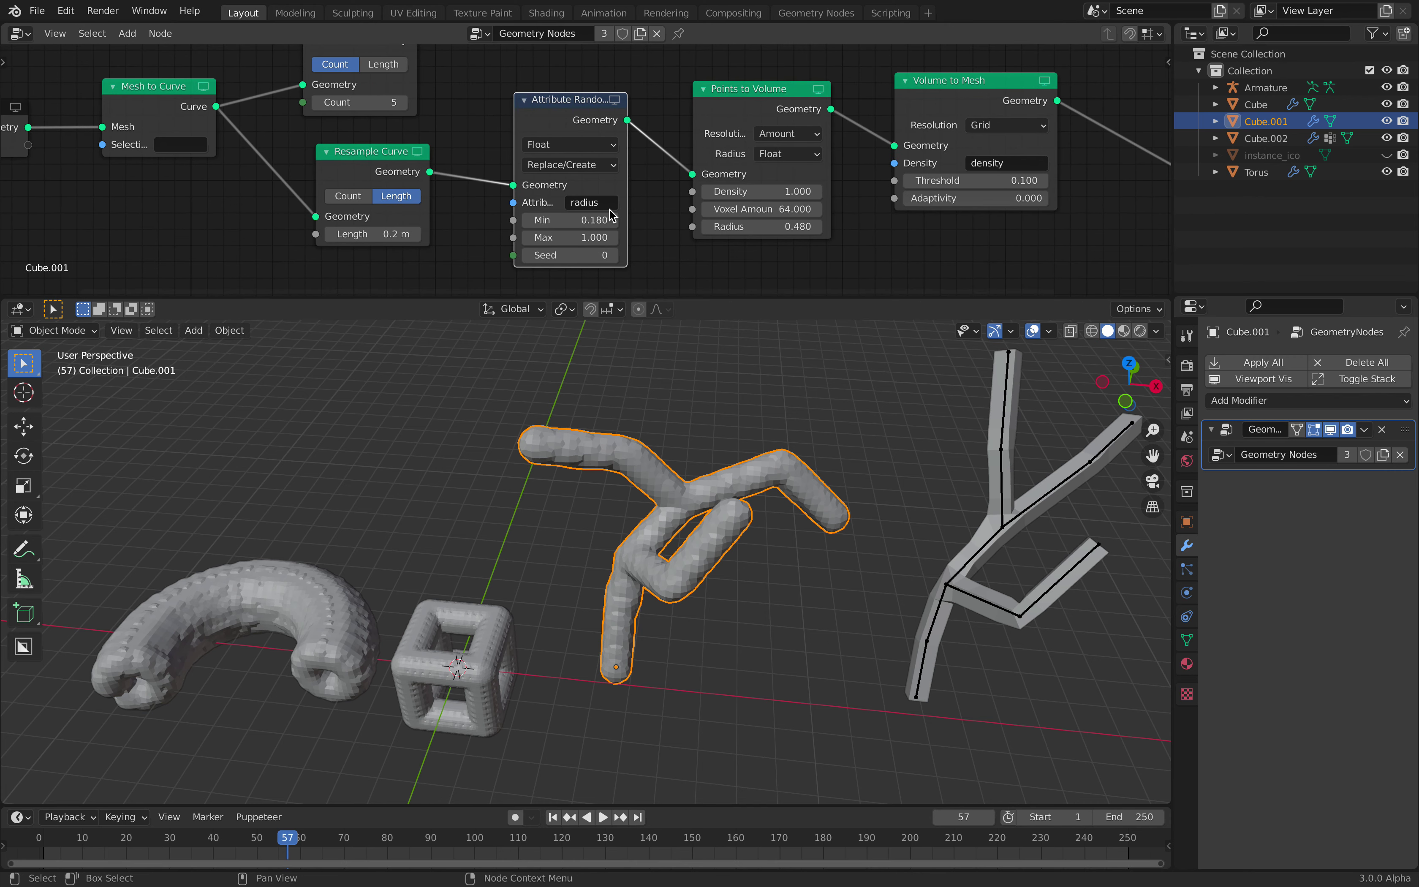
# Review the Attribute Randomize attribute and operation options, and try the Vector data type before restoring Float
pyautogui.click(591, 202)
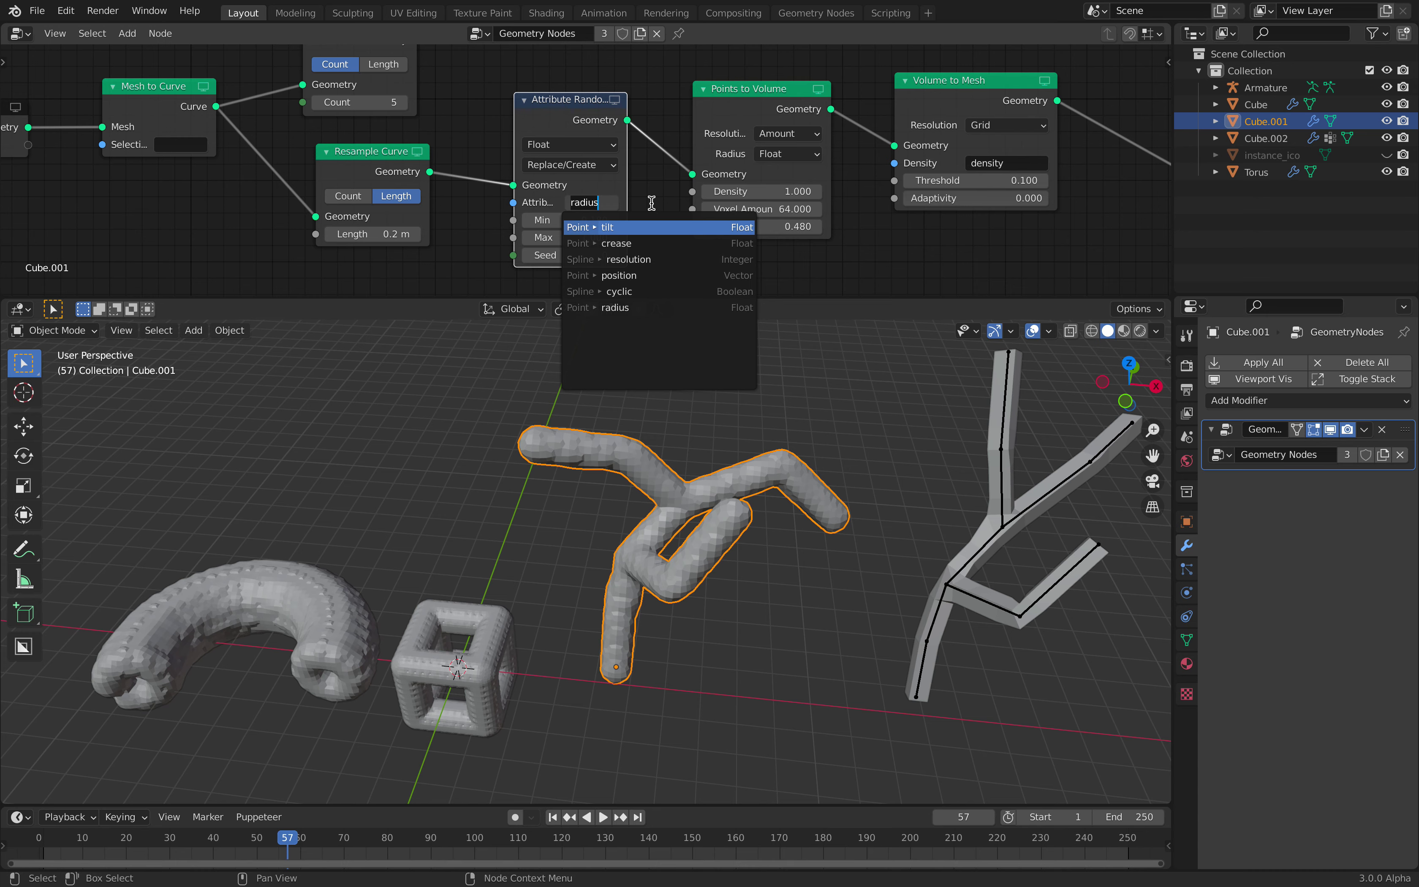
pyautogui.click(661, 201)
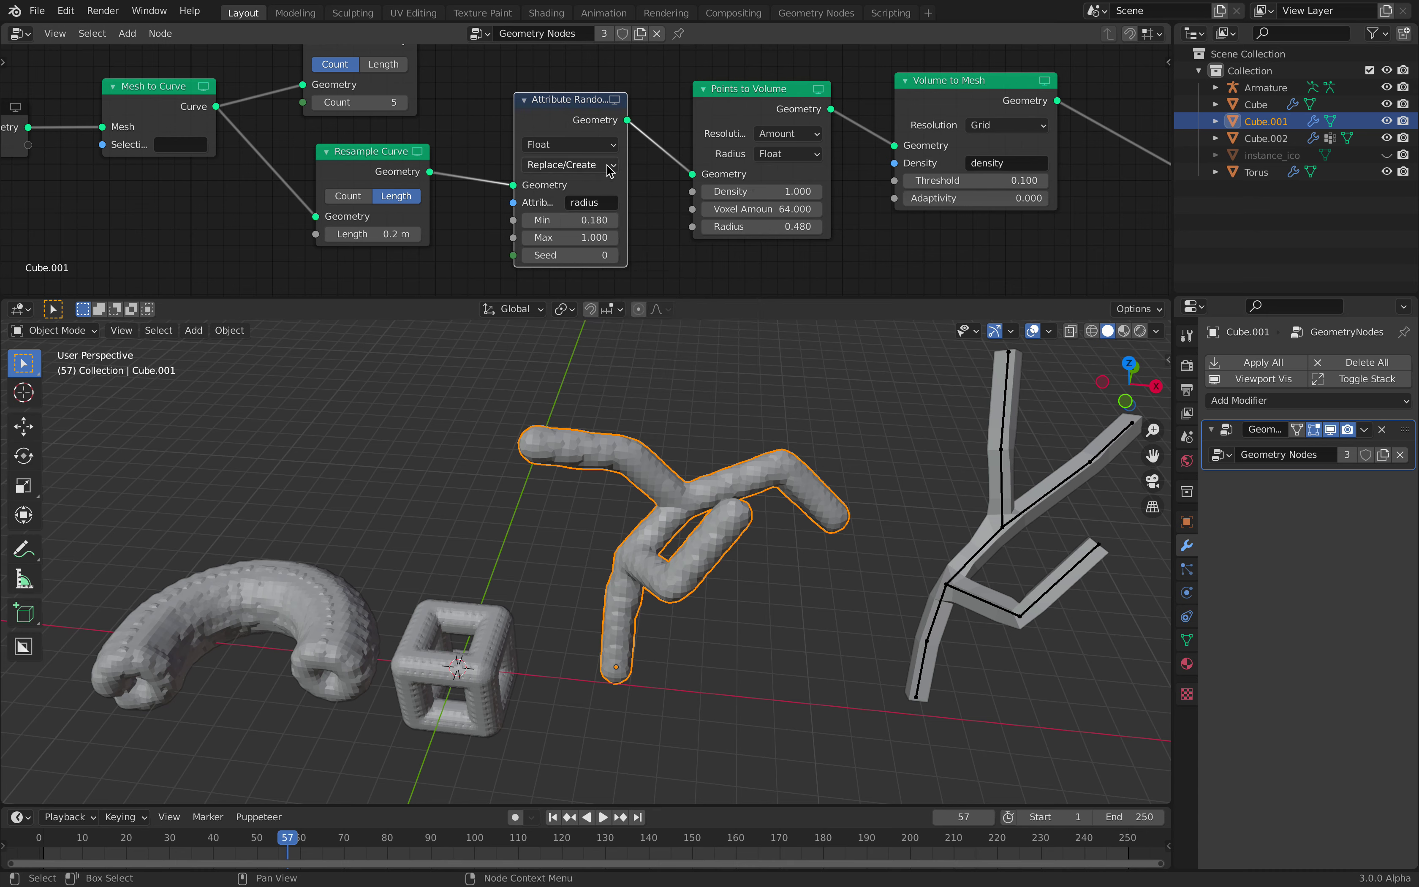
pyautogui.click(609, 169)
pyautogui.click(598, 189)
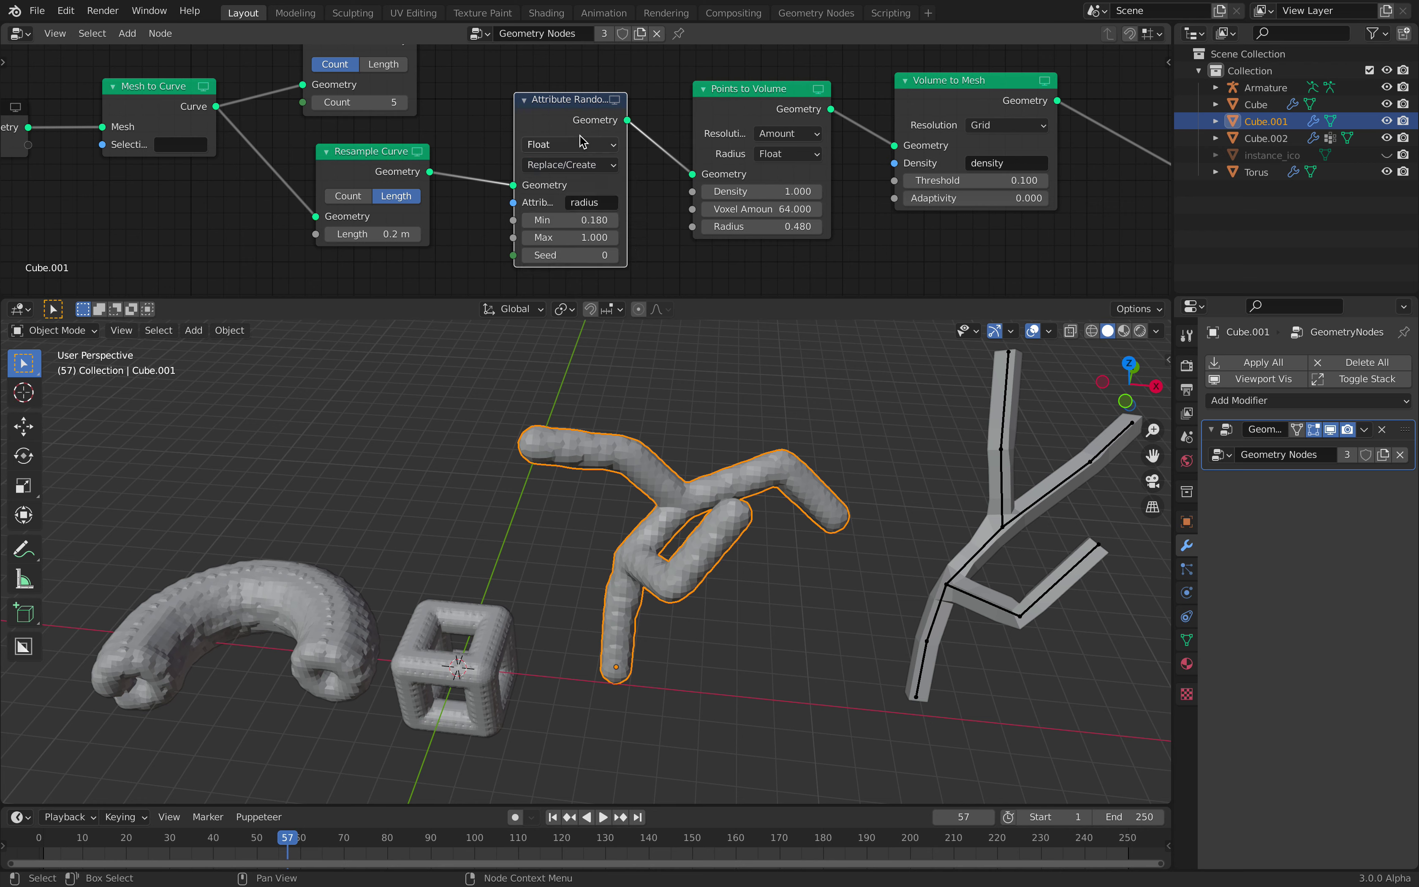
pyautogui.click(589, 144)
pyautogui.click(579, 201)
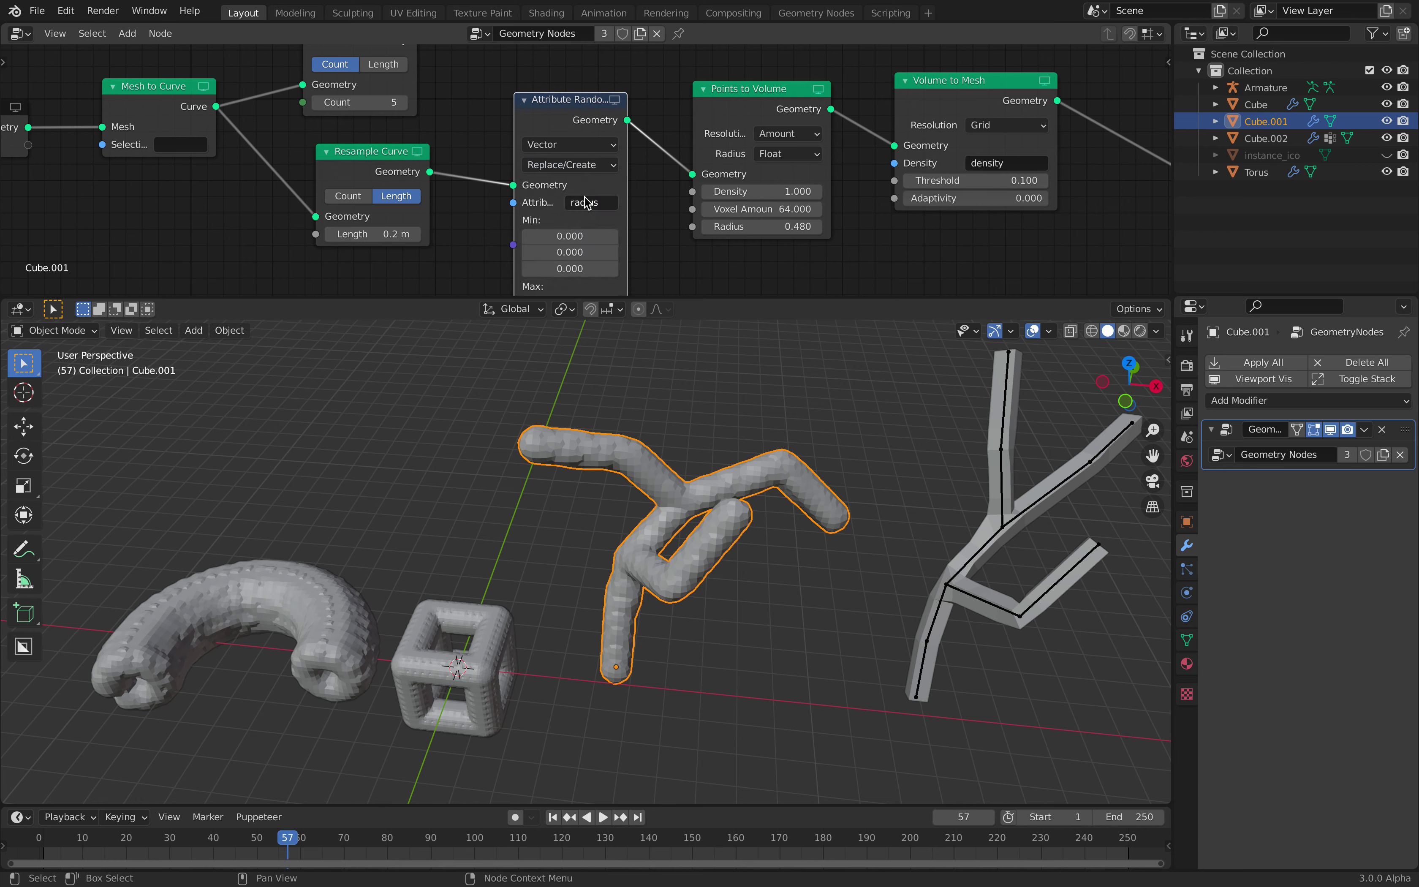
pyautogui.click(585, 202)
pyautogui.click(578, 146)
pyautogui.click(580, 187)
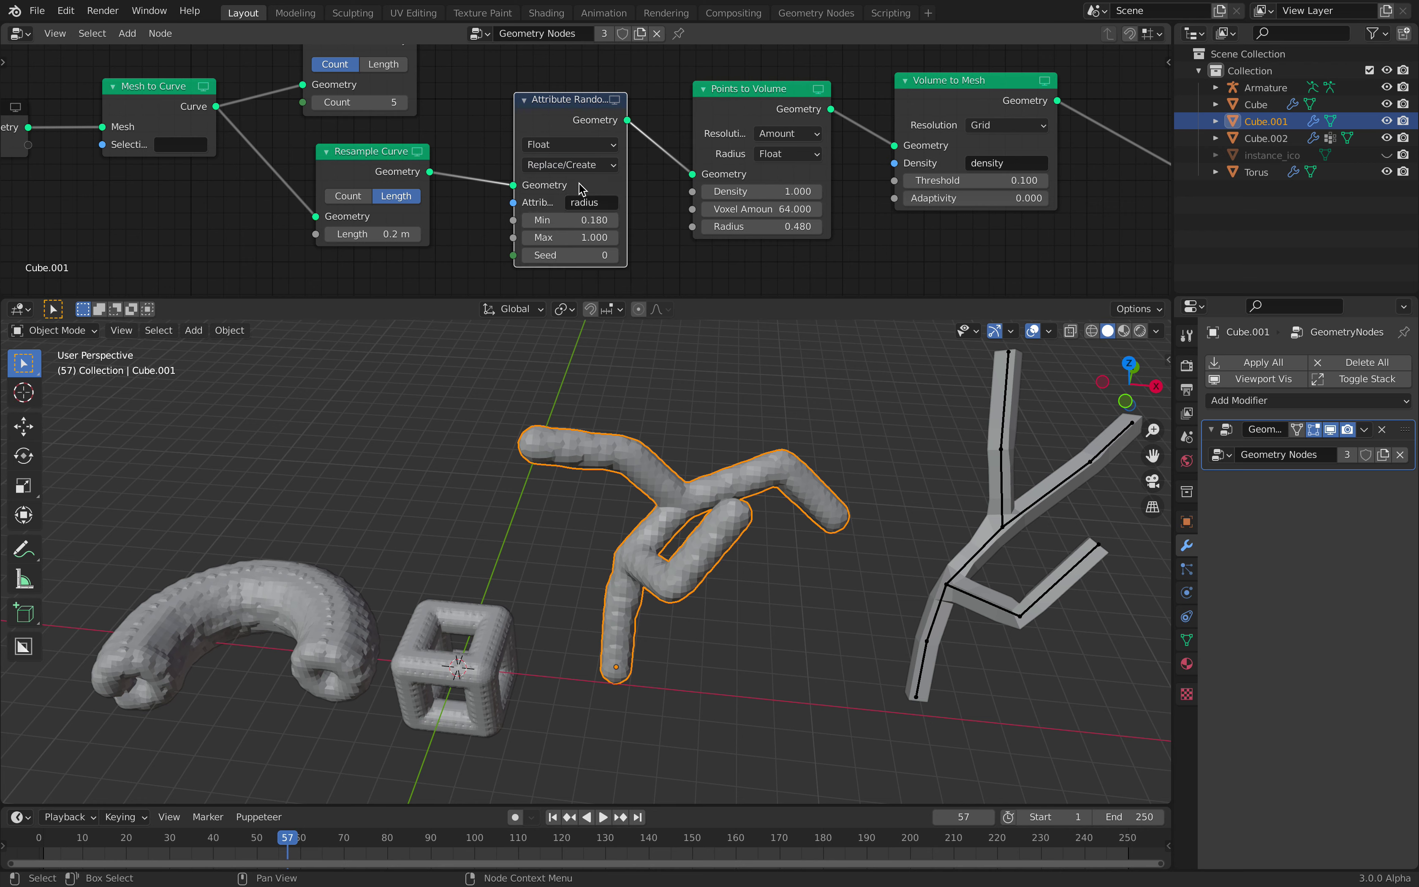
# Try randomizing the scale attribute with a seed of 72
pyautogui.click(588, 203)
pyautogui.write('sca')
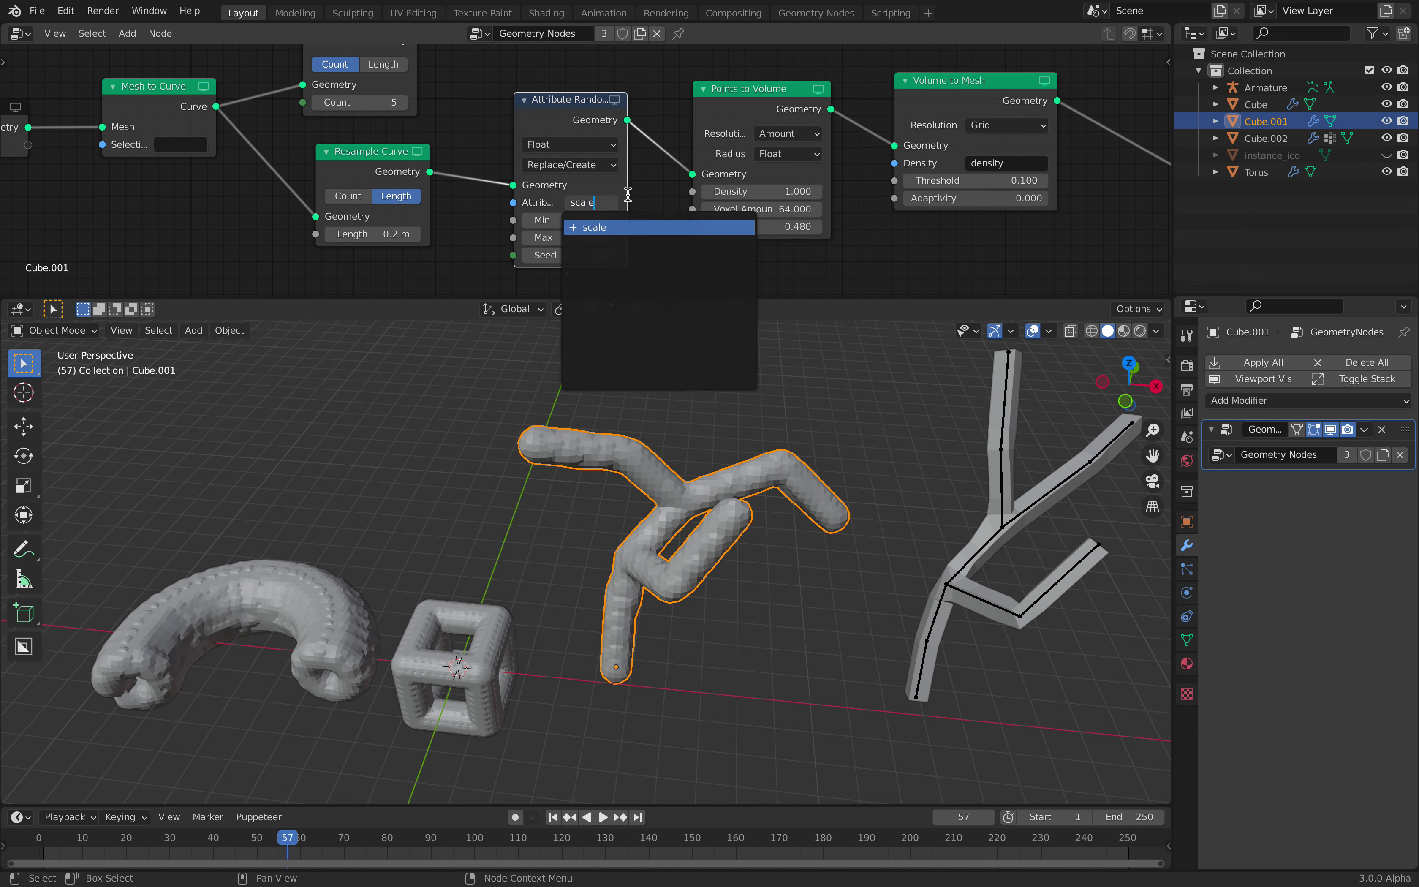
pyautogui.write('le')
pyautogui.press('Return')
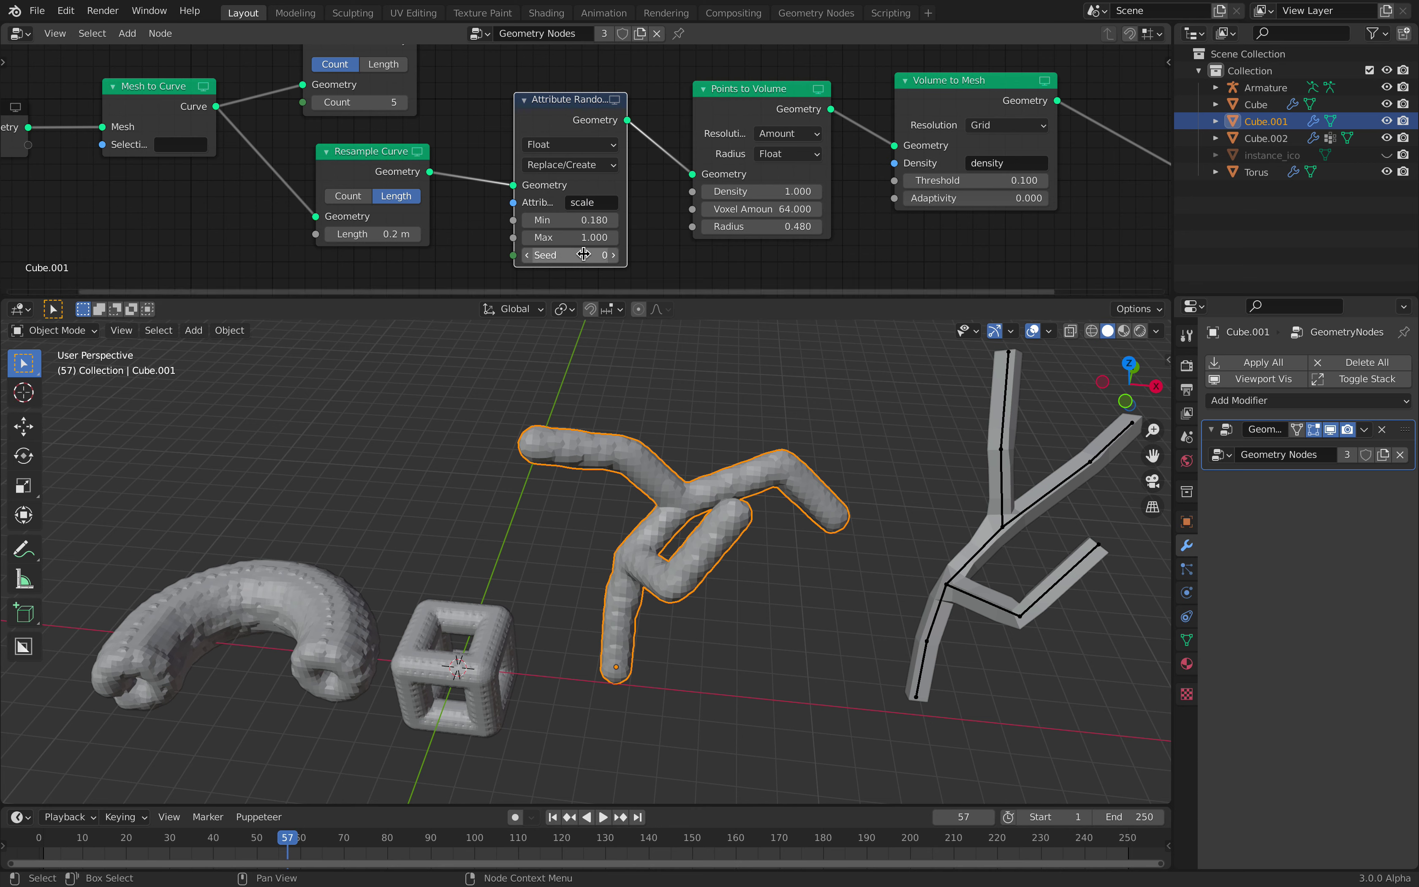
pyautogui.keyDown('shift'); pyautogui.moveTo(583, 253); pyautogui.dragTo(613, 253); pyautogui.keyUp('shift')
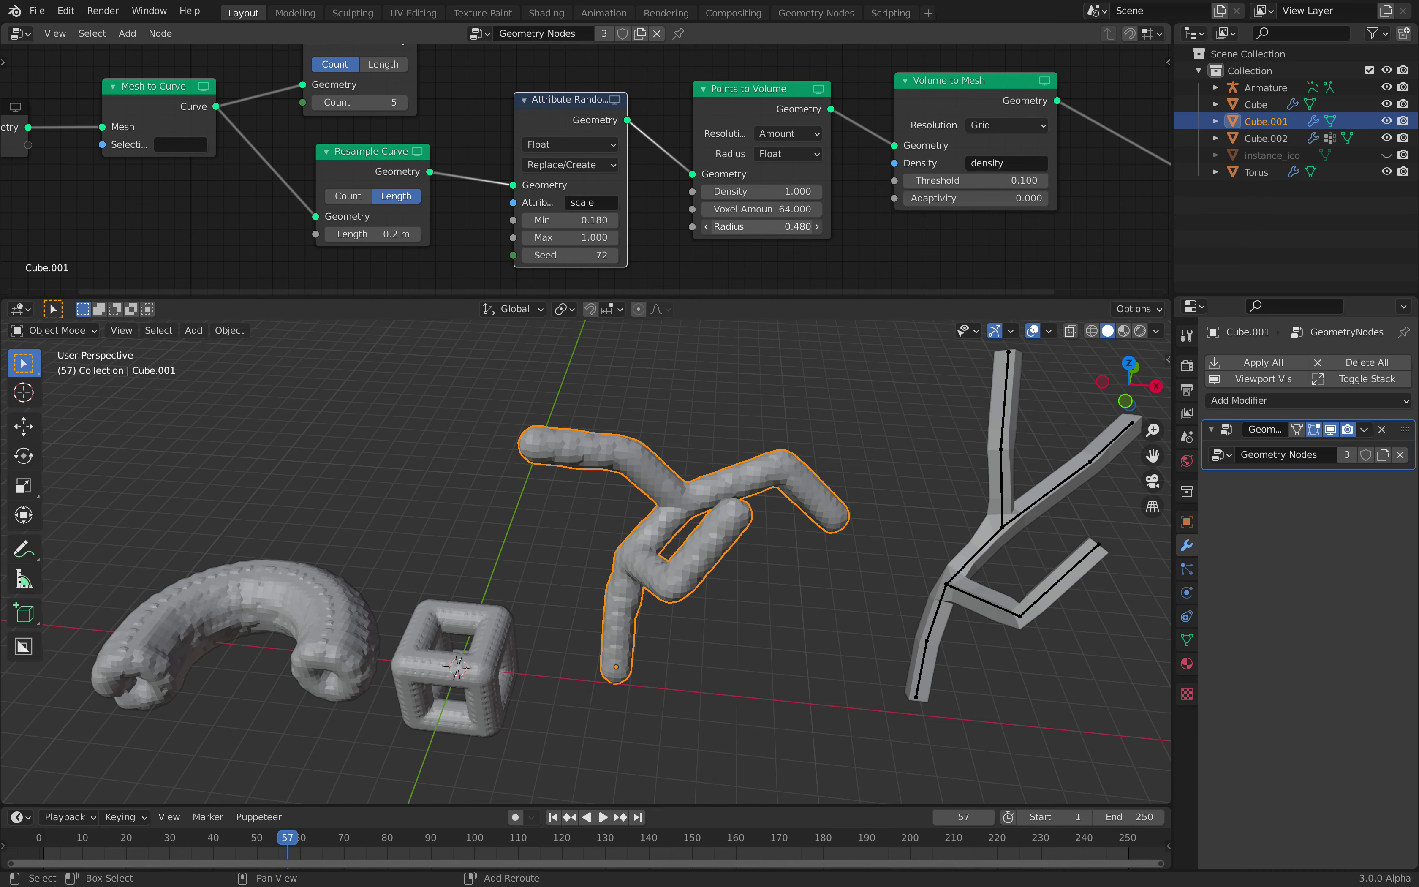
# Switch the Points to Volume radius input to Attribute and randomize the radius attribute with a minimum of 0.26
pyautogui.click(791, 154)
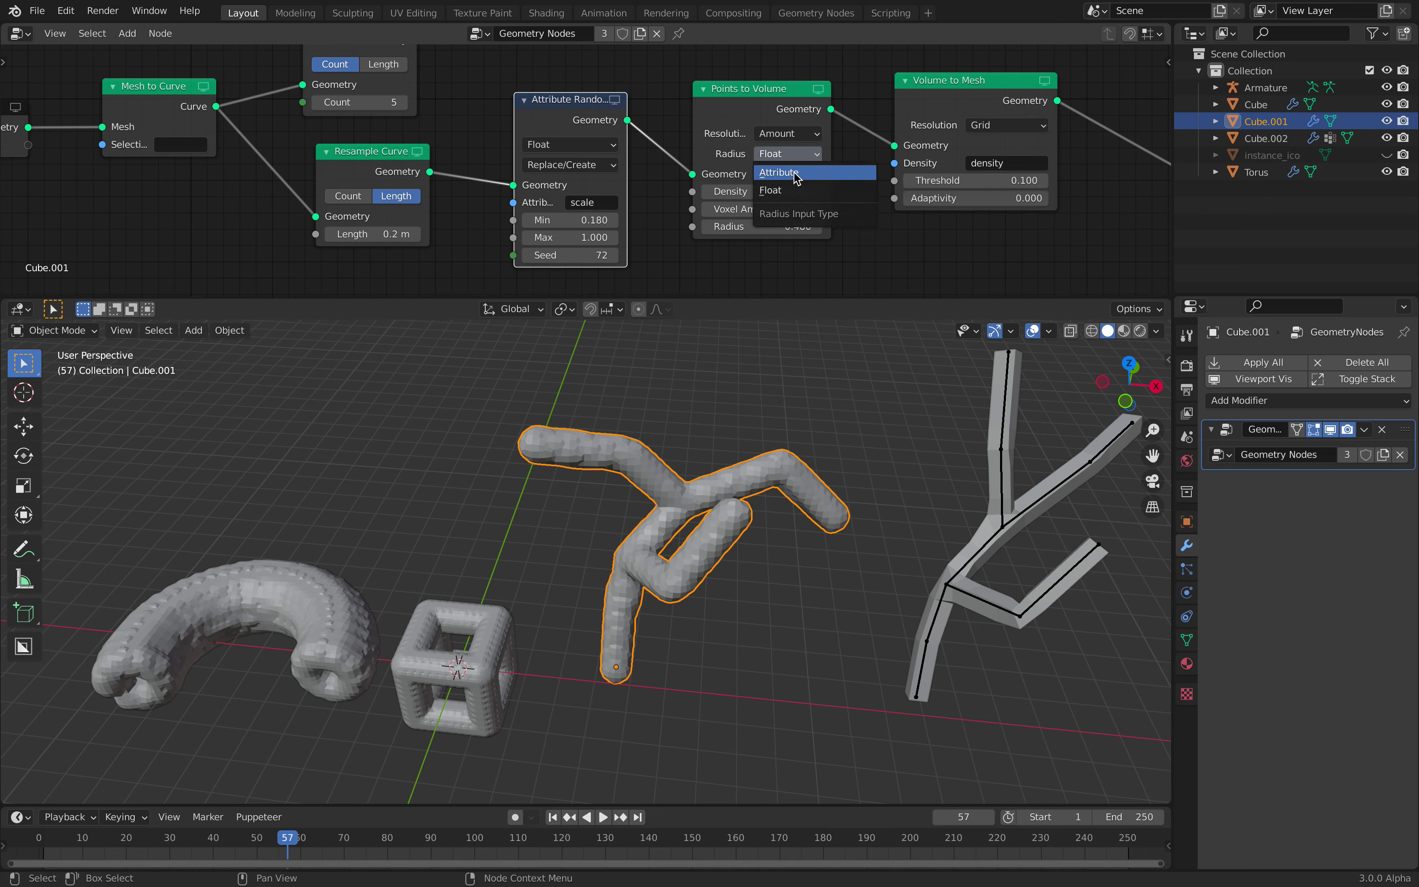
pyautogui.click(796, 173)
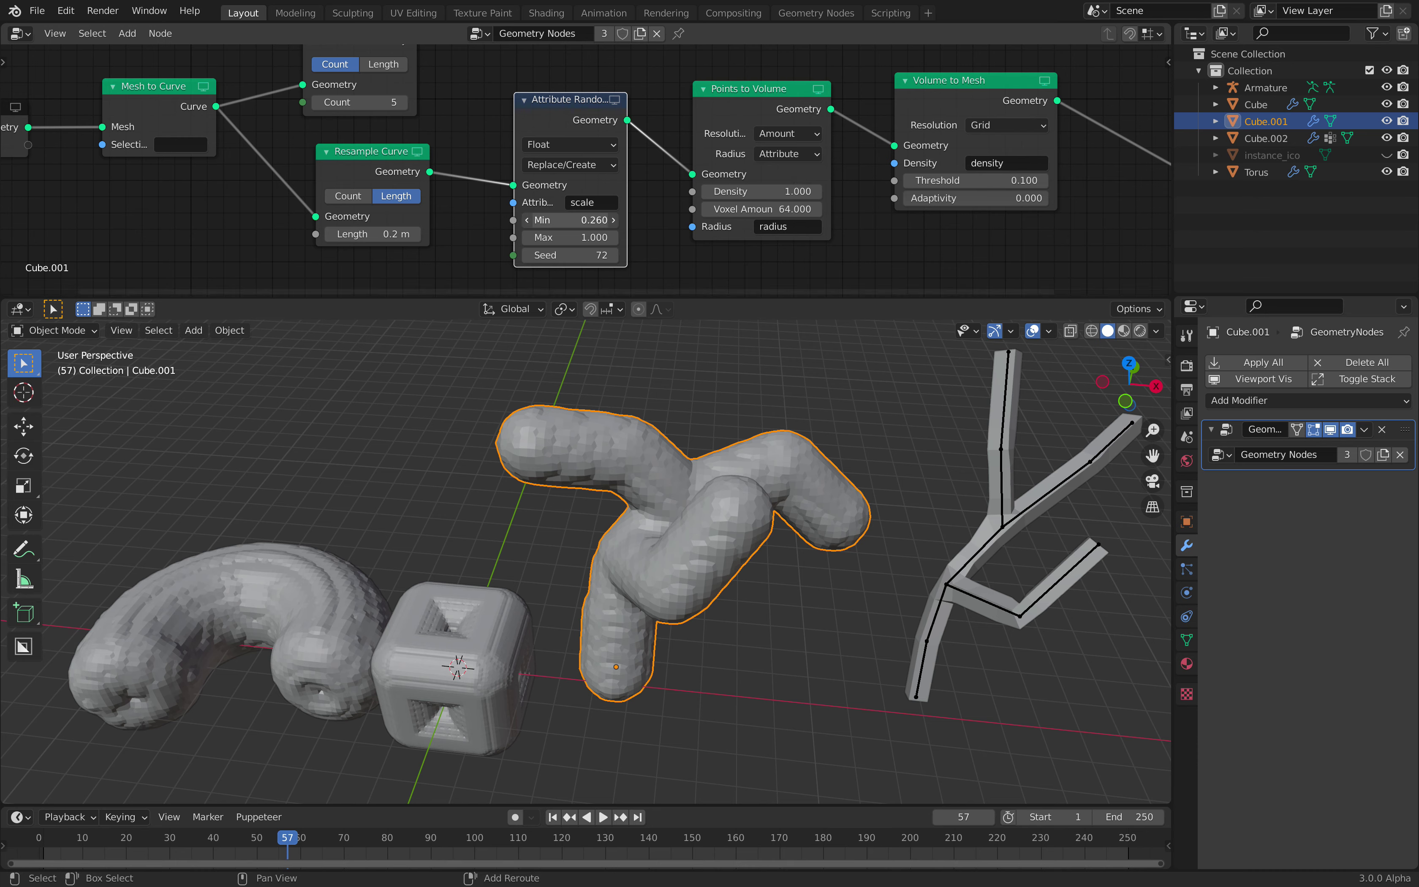
pyautogui.click(619, 203)
pyautogui.write('radius')
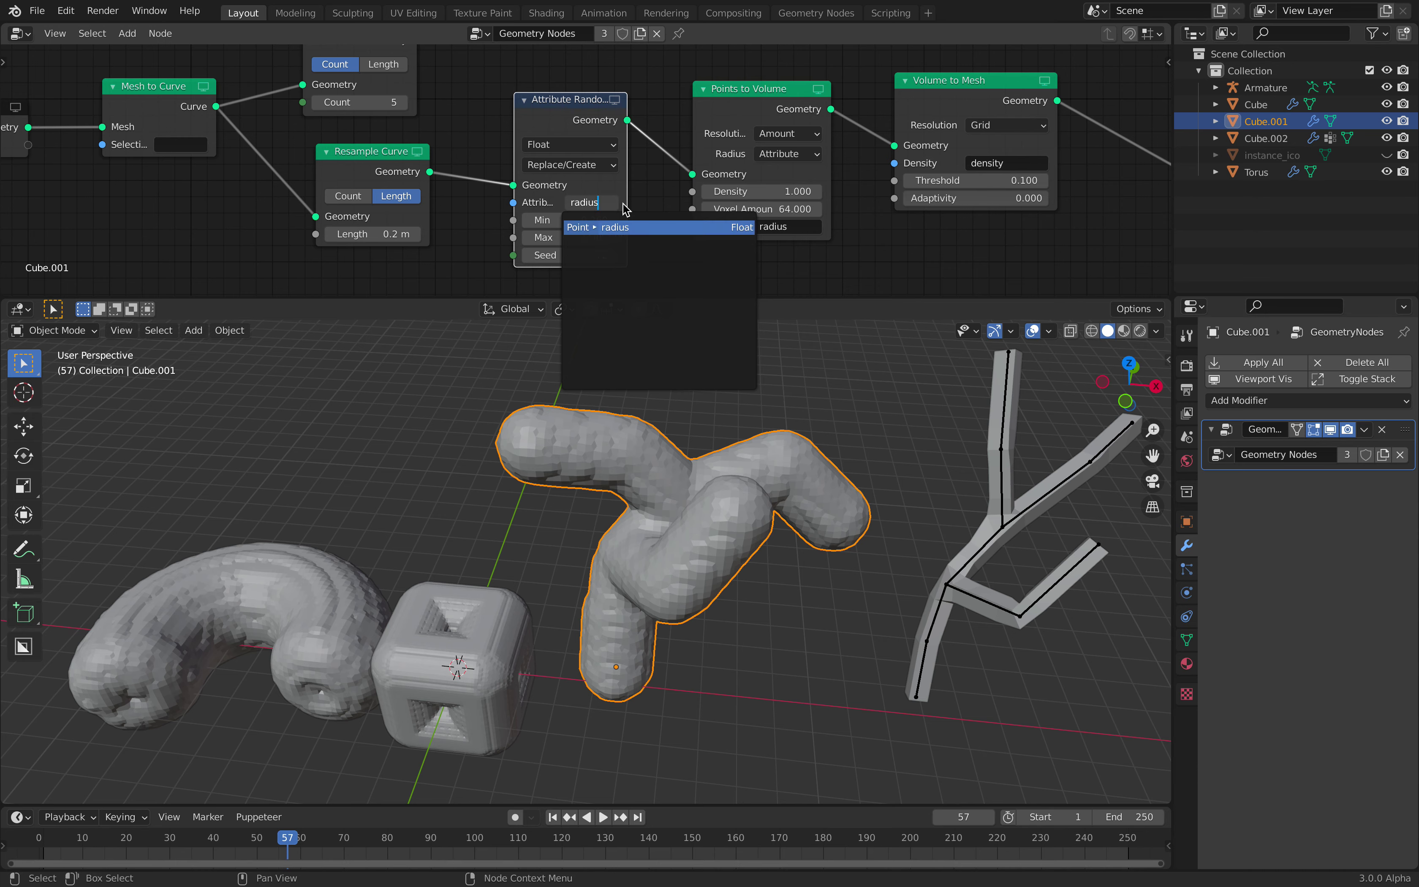
pyautogui.press('Return')
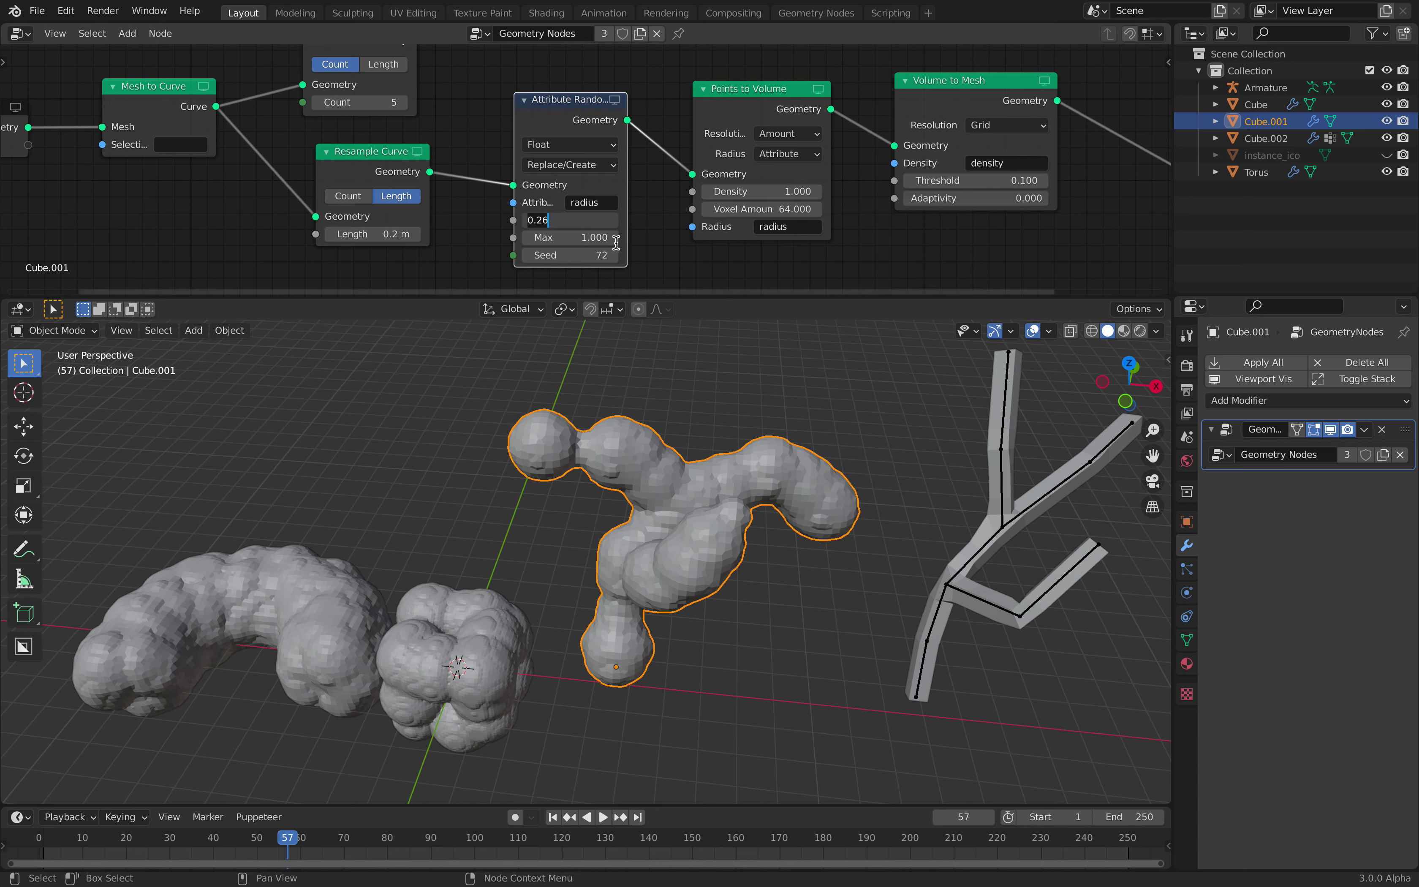
# Adjust Attribute Randomize to a minimum of 0.12, maximum of 0.38 and seed of 158, saving the file along the way
pyautogui.moveTo(586, 237); pyautogui.dragTo(551, 237)
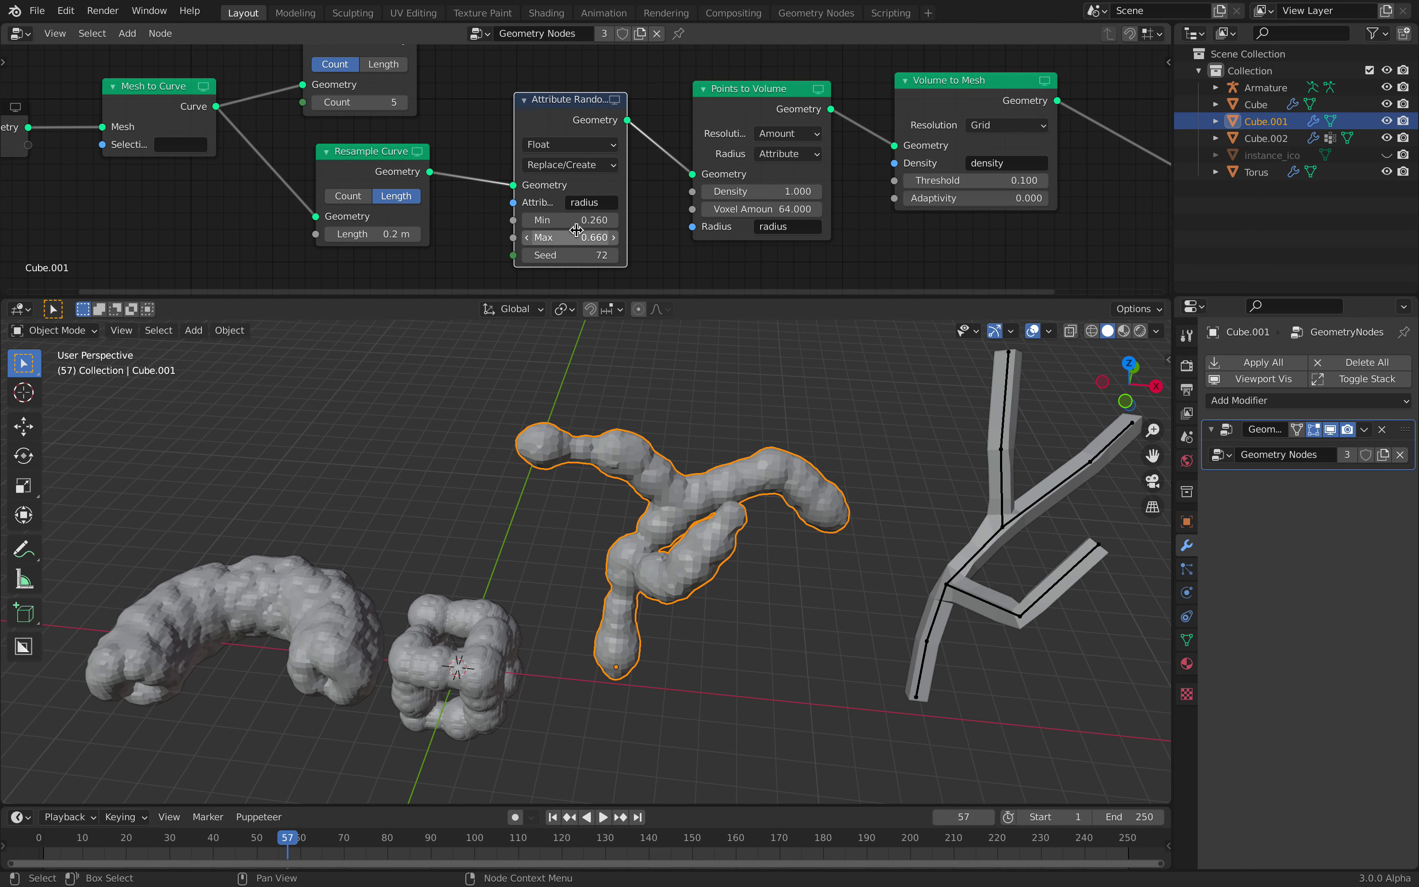
pyautogui.moveTo(572, 219); pyautogui.dragTo(545, 236)
pyautogui.keyDown('shift'); pyautogui.moveTo(674, 526); pyautogui.dragTo(765, 476, button='middle'); pyautogui.keyUp('shift')
pyautogui.hotkey('ctrl', 's')
pyautogui.moveTo(592, 237); pyautogui.dragTo(619, 254)
pyautogui.moveTo(679, 529)
pyautogui.mouseDown(button='middle')
pyautogui.moveTo(586, 513)
pyautogui.moveTo(692, 517)
pyautogui.mouseUp(button='middle')
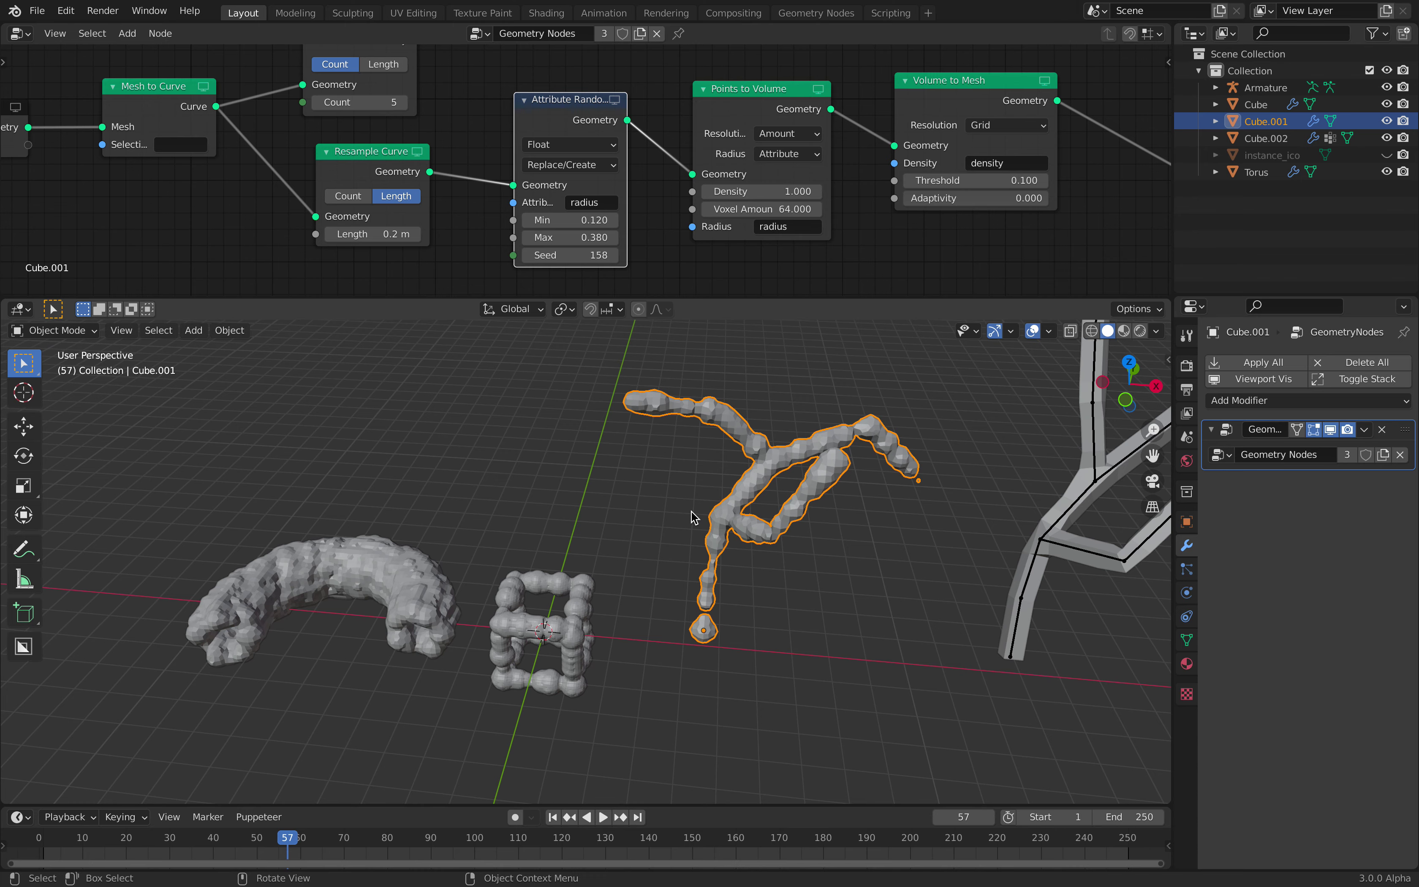
pyautogui.moveTo(692, 512); pyautogui.dragTo(733, 504, button='middle')
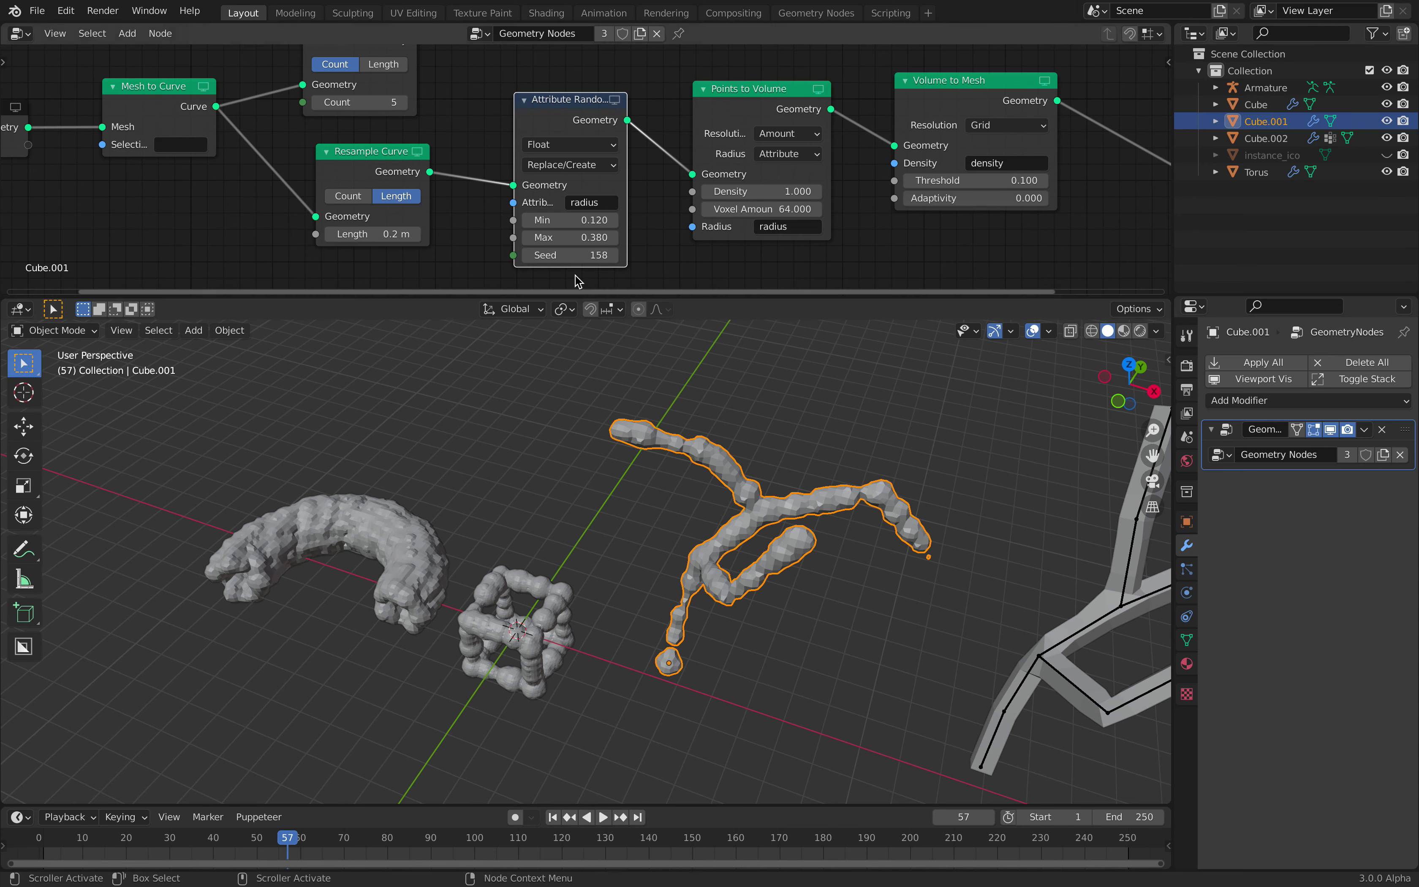
# Refine the radius randomization to a minimum of 0.1, maximum of 0.42 and seed of 256, and save the file
pyautogui.moveTo(578, 238); pyautogui.dragTo(591, 238)
pyautogui.moveTo(678, 535); pyautogui.dragTo(704, 531, button='middle')
pyautogui.hotkey('ctrl', 's')
pyautogui.moveTo(604, 220)
pyautogui.mouseDown()
pyautogui.moveTo(589, 220)
pyautogui.moveTo(604, 252)
pyautogui.moveTo(589, 242)
pyautogui.mouseUp()
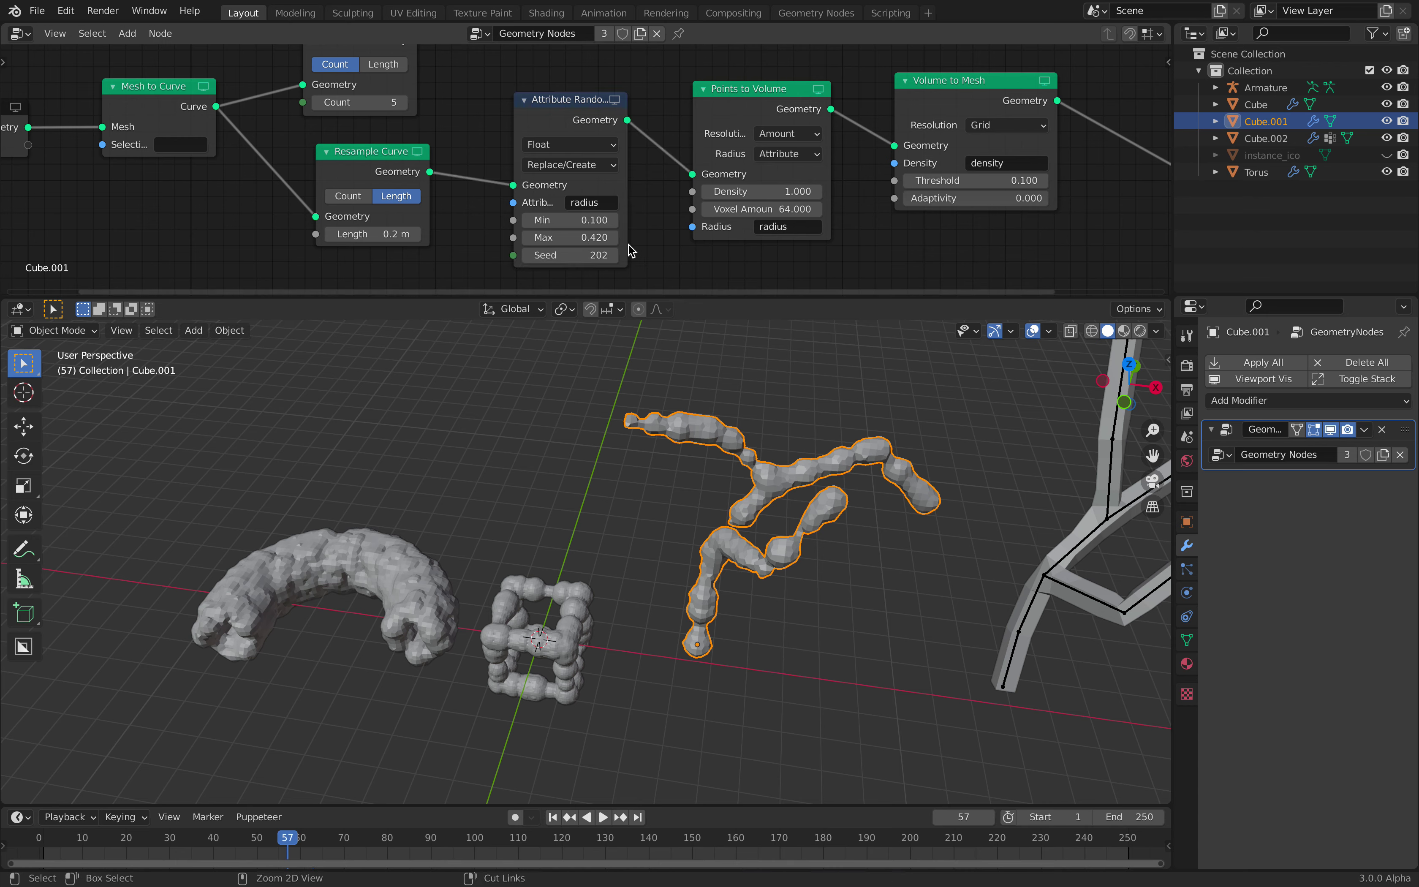
pyautogui.moveTo(578, 256); pyautogui.dragTo(592, 255)
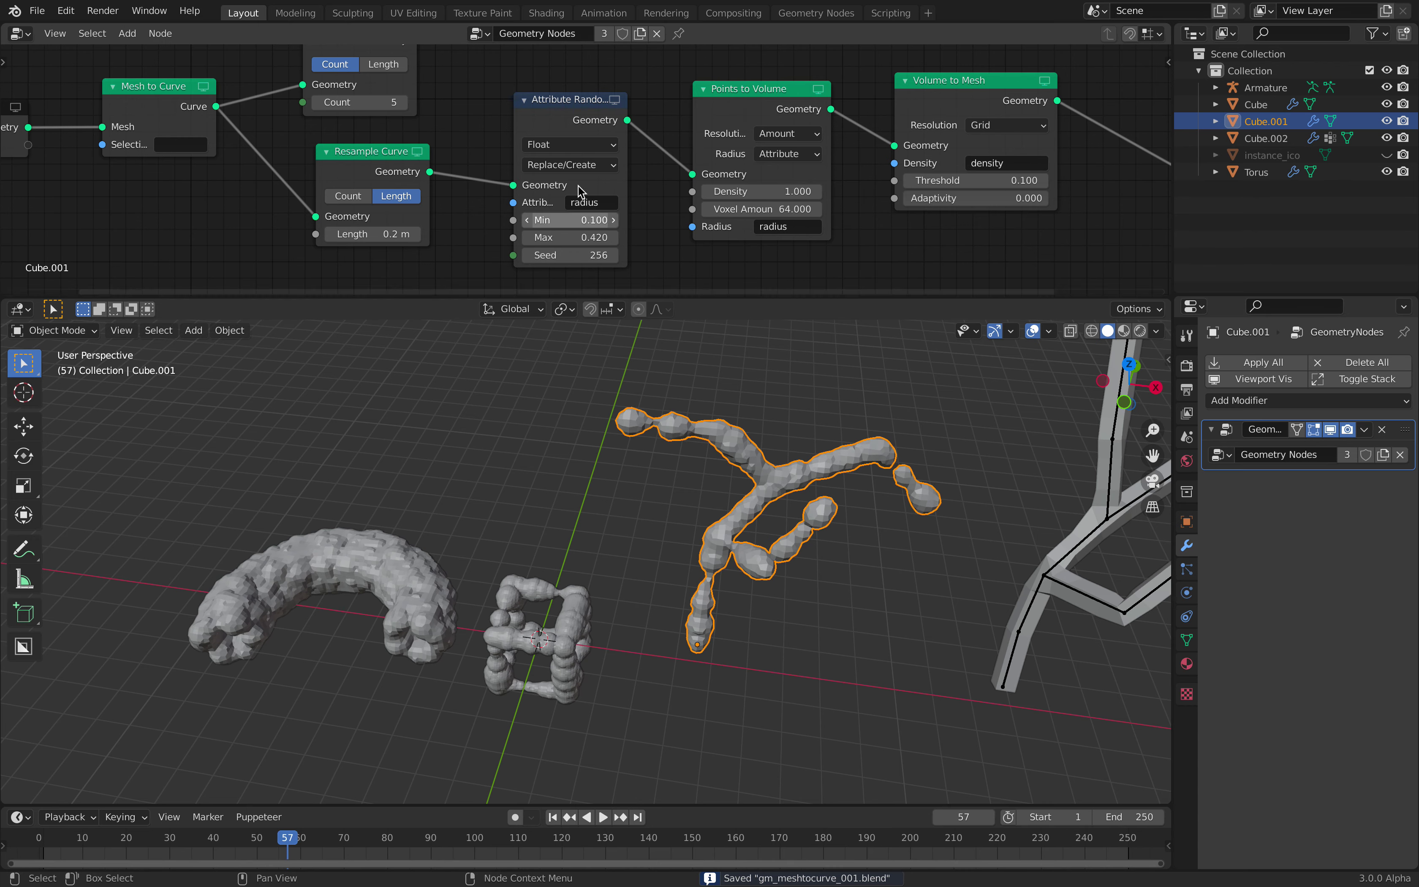
# Change the Attribute Randomize operation from Replace/Create to Add
pyautogui.click(572, 164)
pyautogui.click(578, 203)
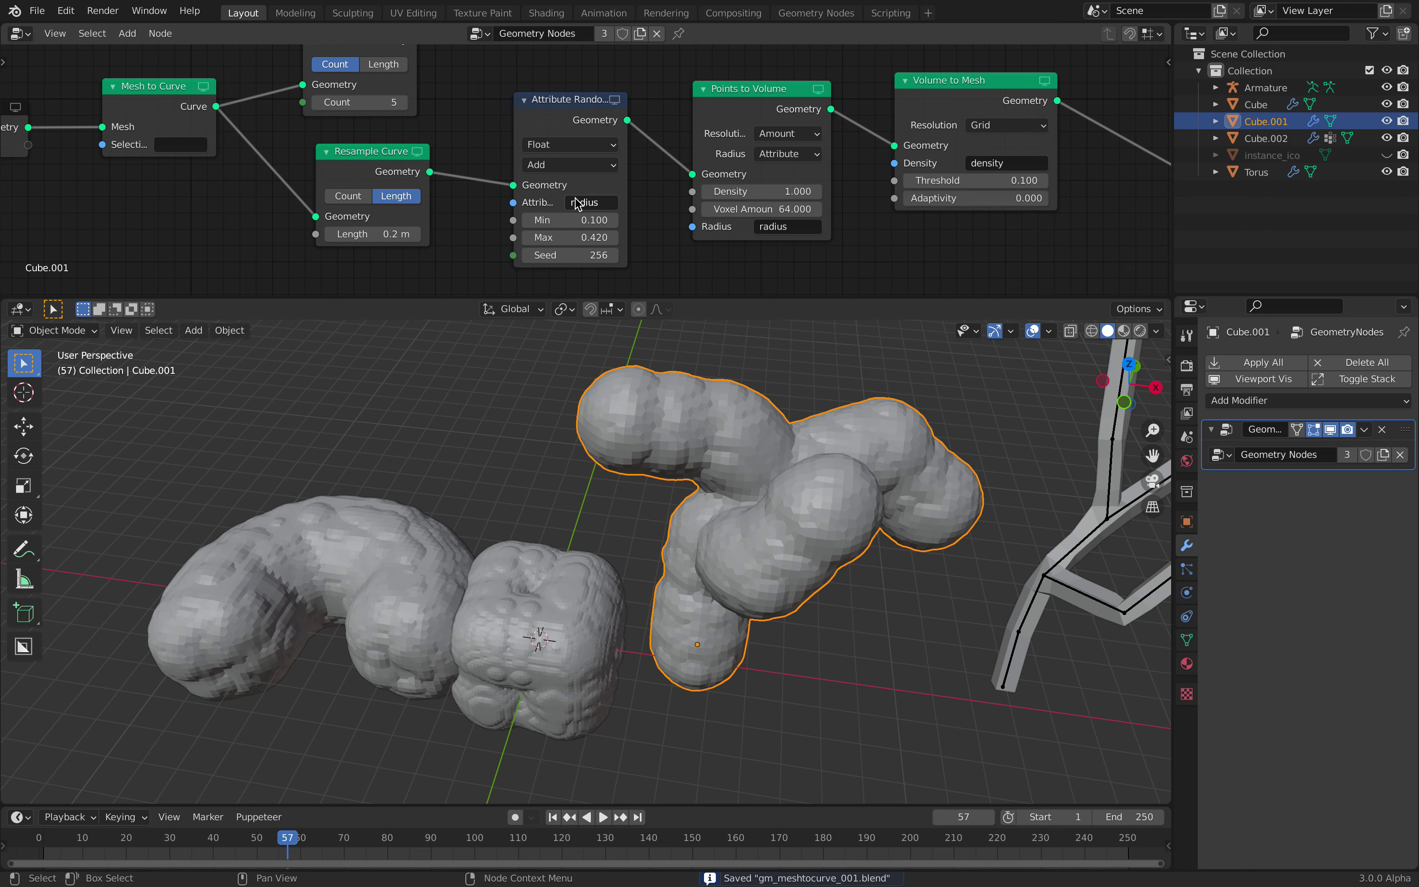
# Set Attribute Randomize to a minimum of -0.72, a maximum of -0.08 and a seed of 314
pyautogui.moveTo(568, 238); pyautogui.dragTo(533, 236)
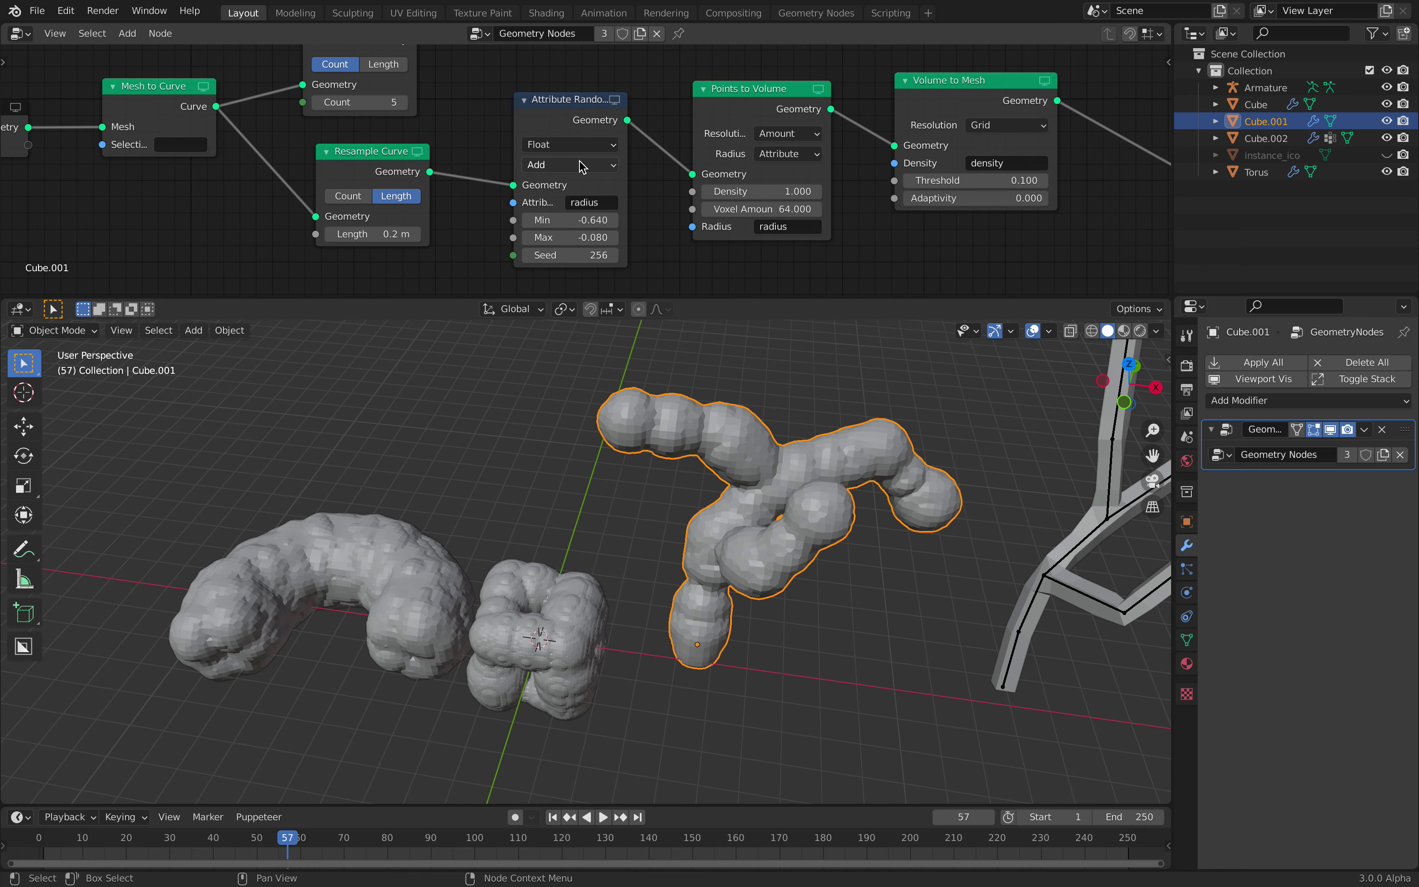
pyautogui.moveTo(698, 436)
pyautogui.mouseDown(button='middle')
pyautogui.moveTo(754, 433)
pyautogui.moveTo(699, 423)
pyautogui.mouseUp(button='middle')
pyautogui.moveTo(592, 253); pyautogui.dragTo(554, 220)
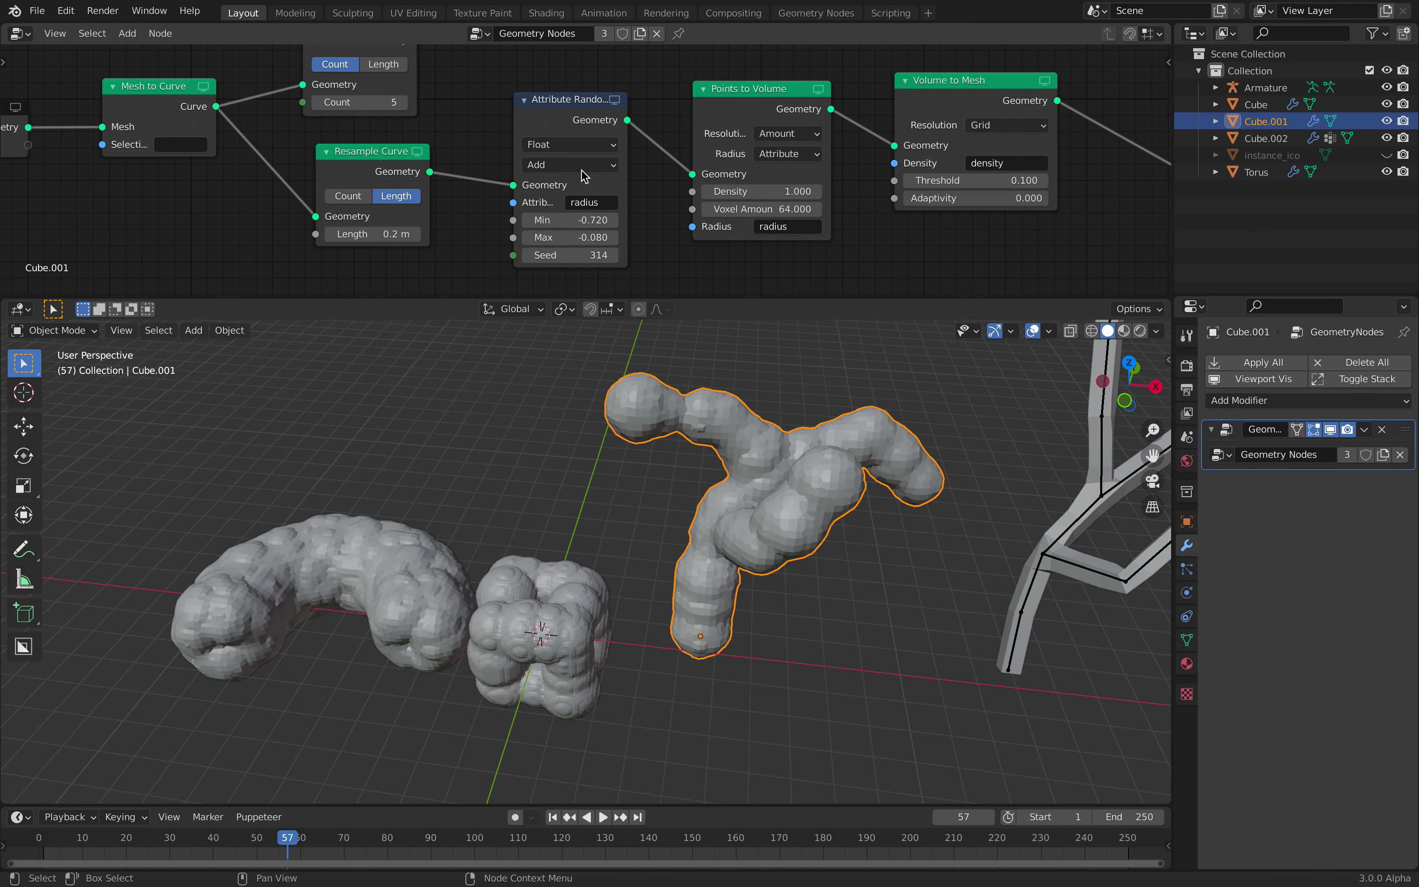
# Switch Attribute Randomize to Replace/Create with a minimum of 0.02 and a maximum of 0.1, keeping the seed at 314
pyautogui.click(580, 165)
pyautogui.click(576, 185)
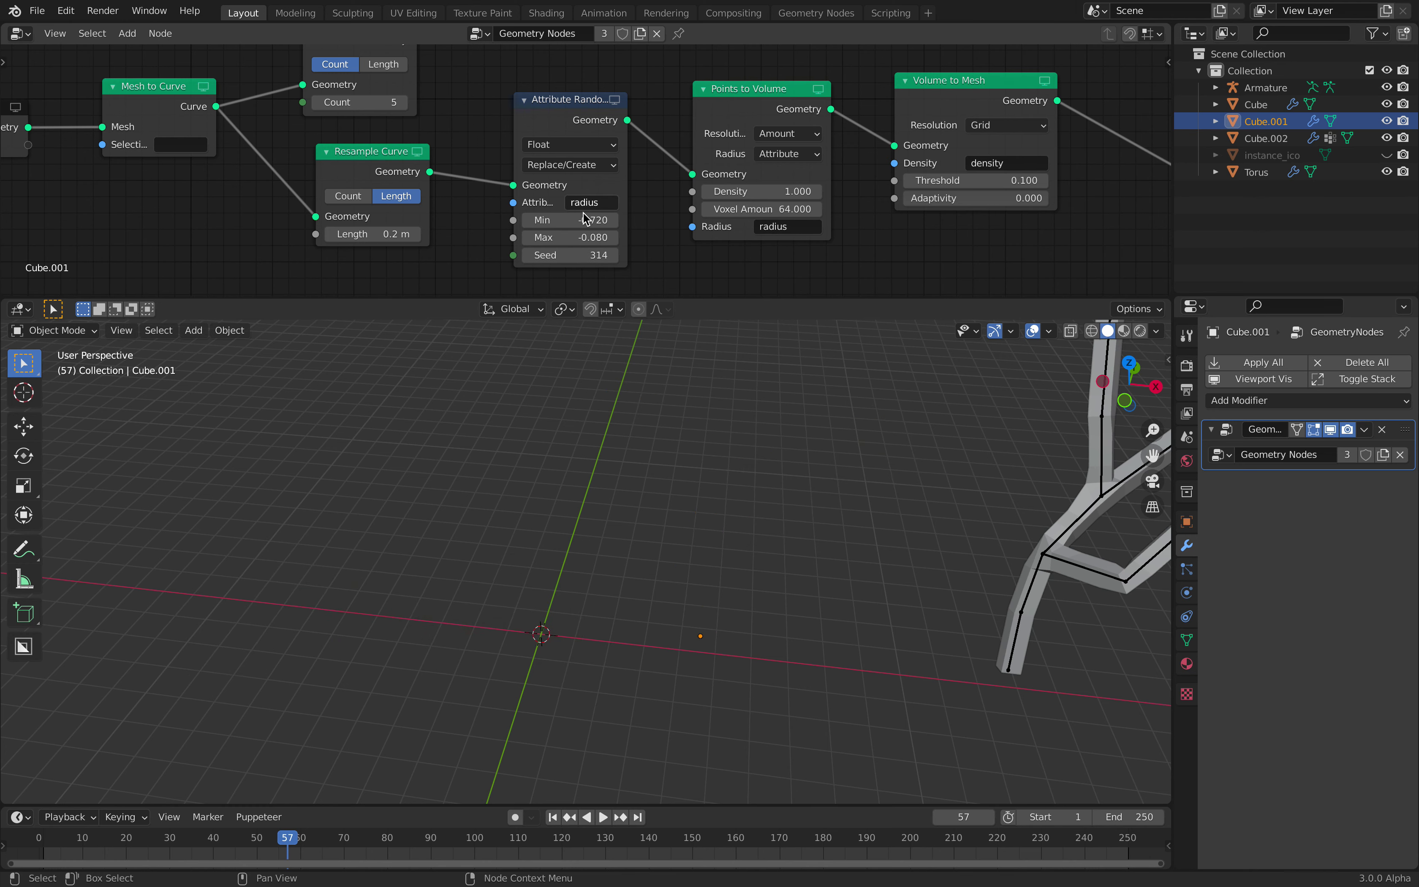
pyautogui.click(594, 214)
pyautogui.write('0.02')
pyautogui.press('Tab')
pyautogui.write('0.1')
pyautogui.press('Return')
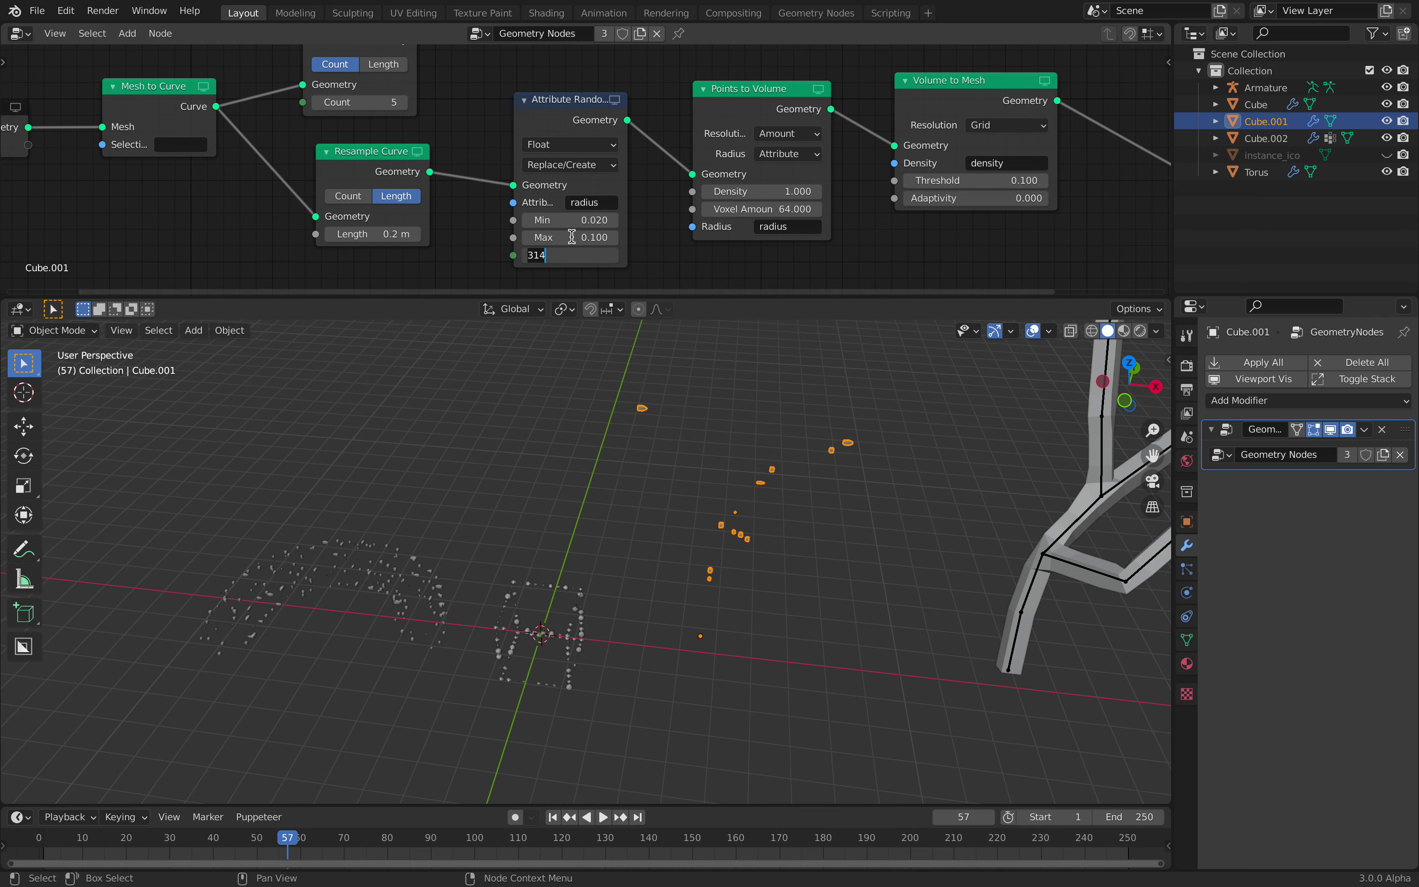
pyautogui.write('314')
pyautogui.press('Return')
# Raise the radius randomization to a minimum of 0.08 and maximum of 0.26, and set the Resample Curve length to 0.1 m
pyautogui.moveTo(568, 237); pyautogui.dragTo(607, 219)
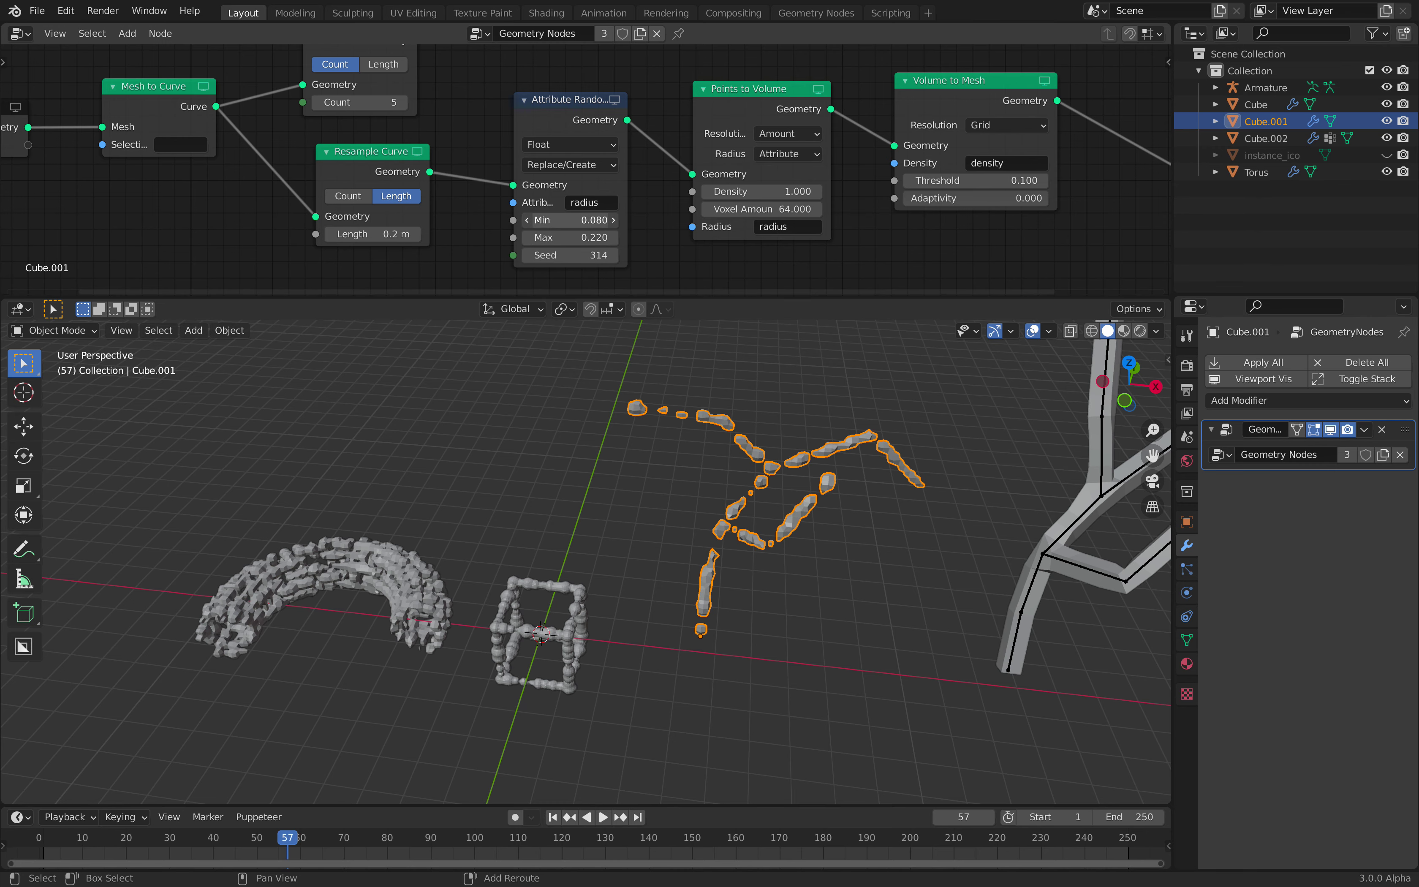
pyautogui.click(393, 235)
pyautogui.write('0.')
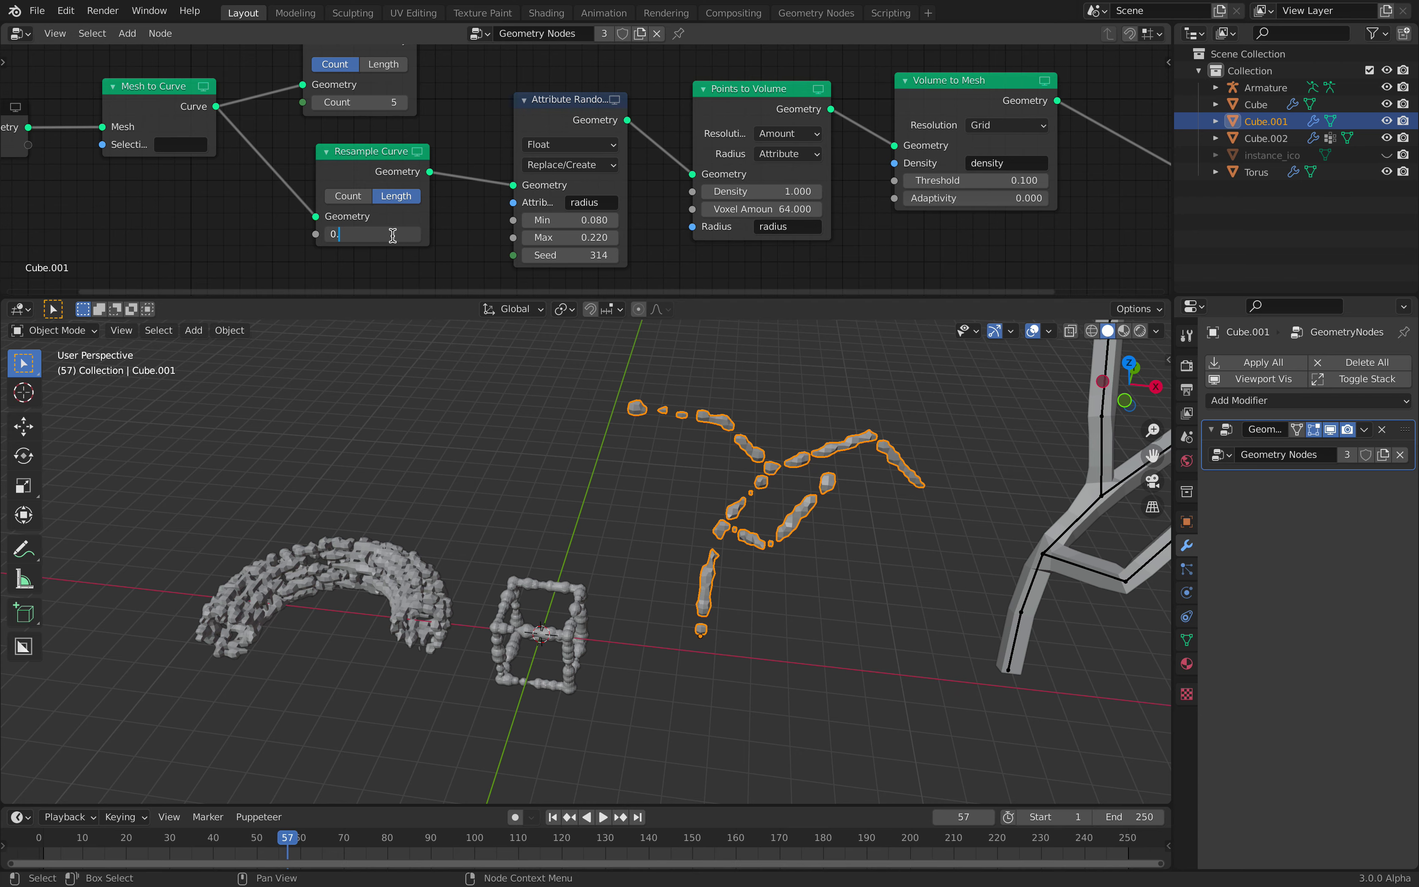
pyautogui.write('1')
pyautogui.press('Return')
pyautogui.moveTo(587, 451); pyautogui.dragTo(618, 472, button='middle')
pyautogui.scroll(2, 619, 472)
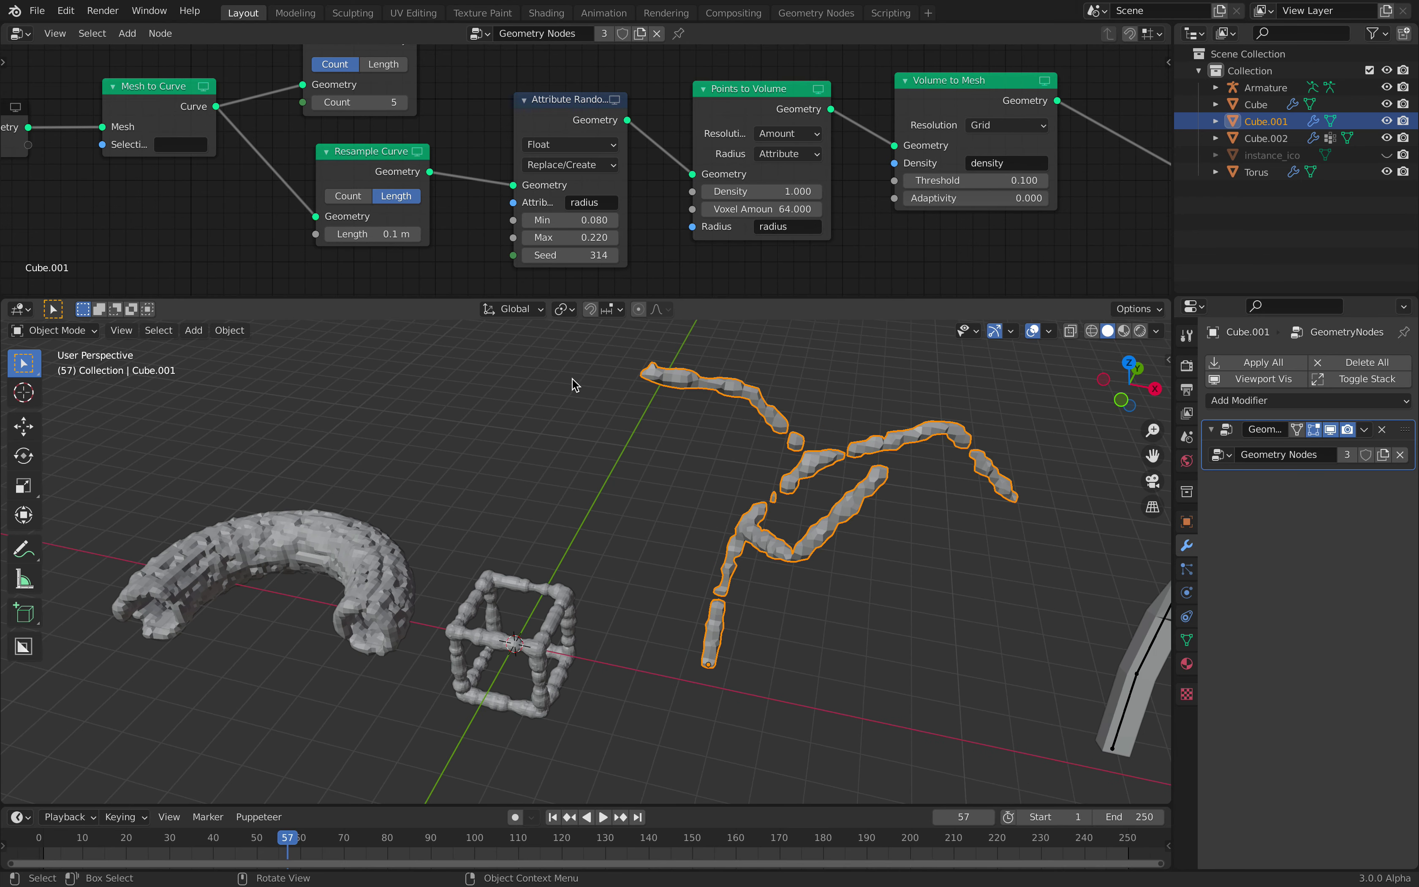
pyautogui.moveTo(566, 237)
pyautogui.mouseDown()
pyautogui.moveTo(586, 237)
pyautogui.moveTo(572, 237)
pyautogui.mouseUp()
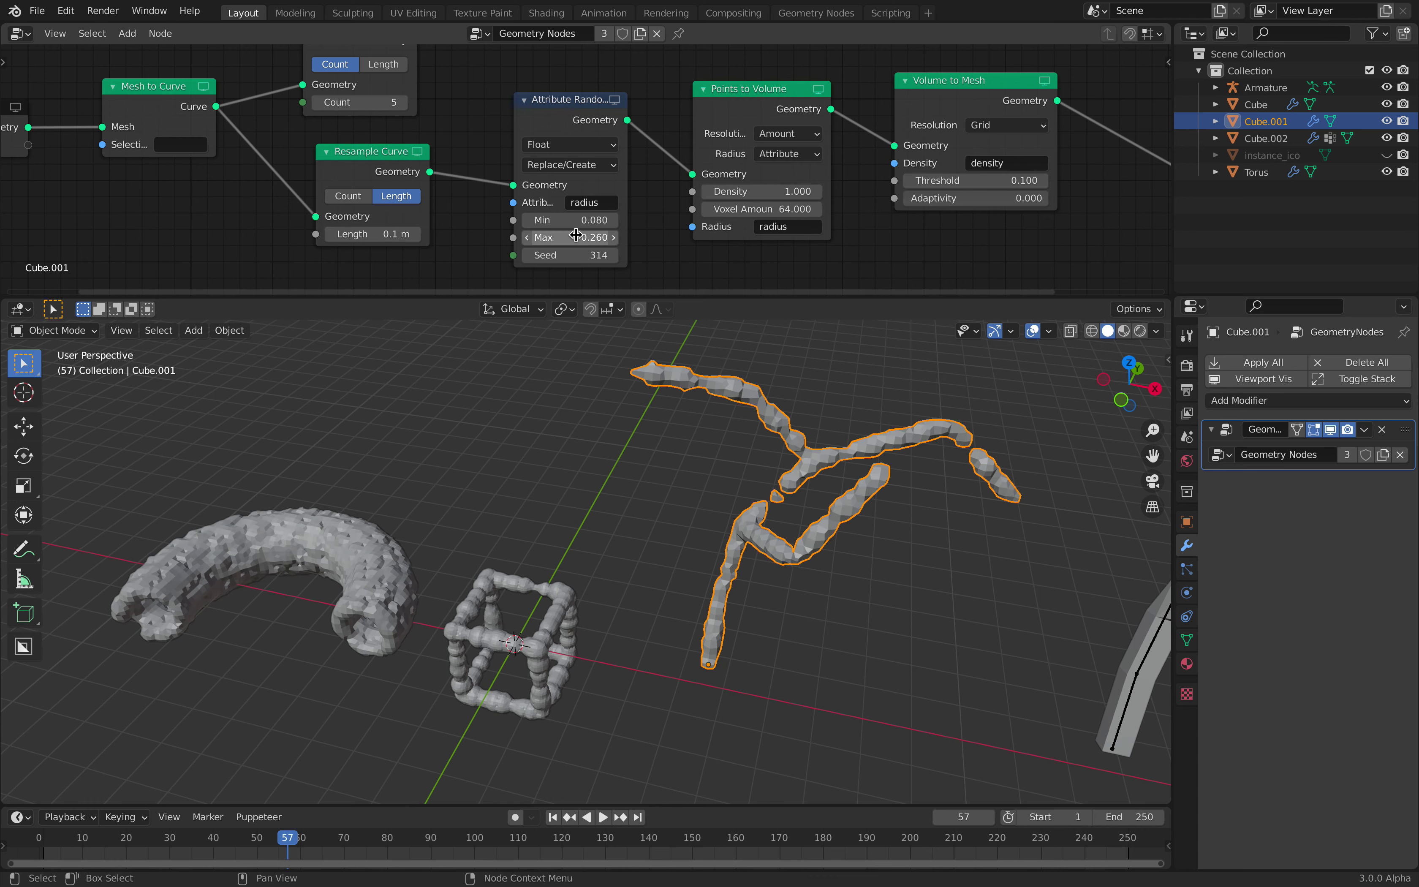
# Add a Subdivision Surface modifier above Geometry Nodes on Cube.001, set its viewport level to 3, and save the file
pyautogui.click(1232, 408)
pyautogui.click(1096, 710)
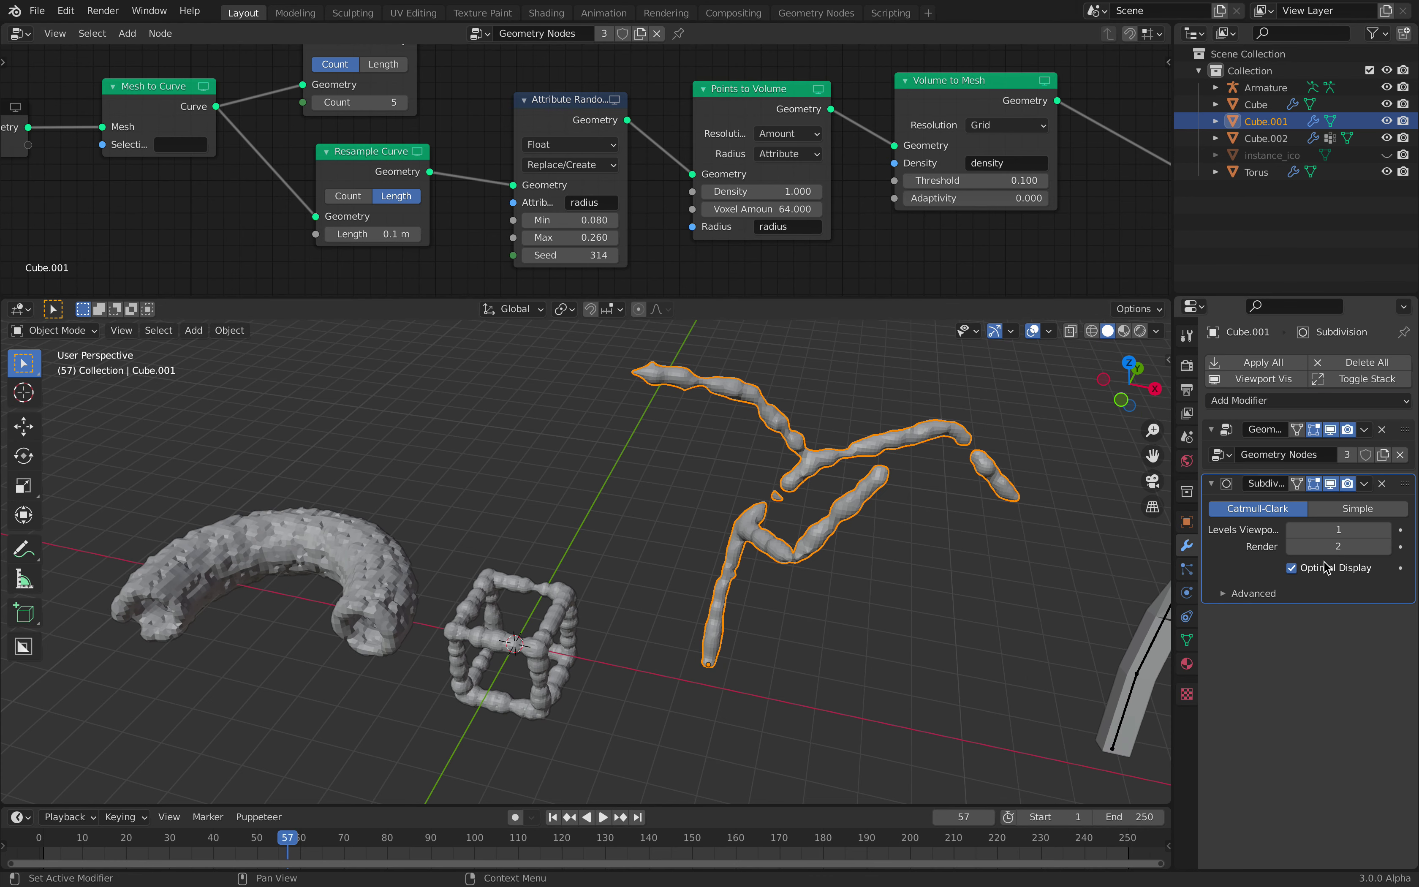
pyautogui.moveTo(1405, 485); pyautogui.dragTo(1405, 430)
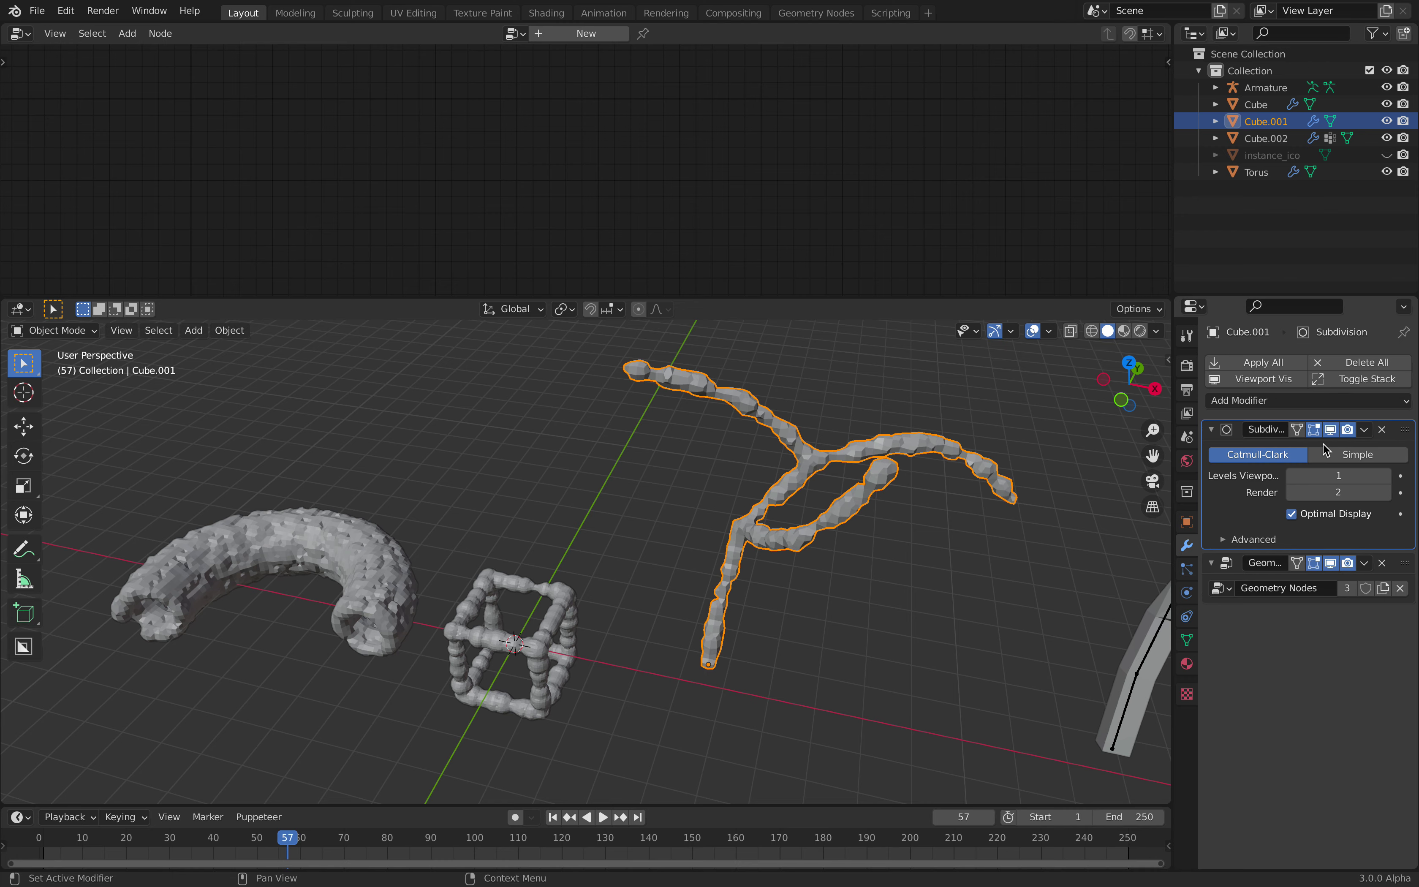
pyautogui.click(1387, 478)
pyautogui.click(1387, 479)
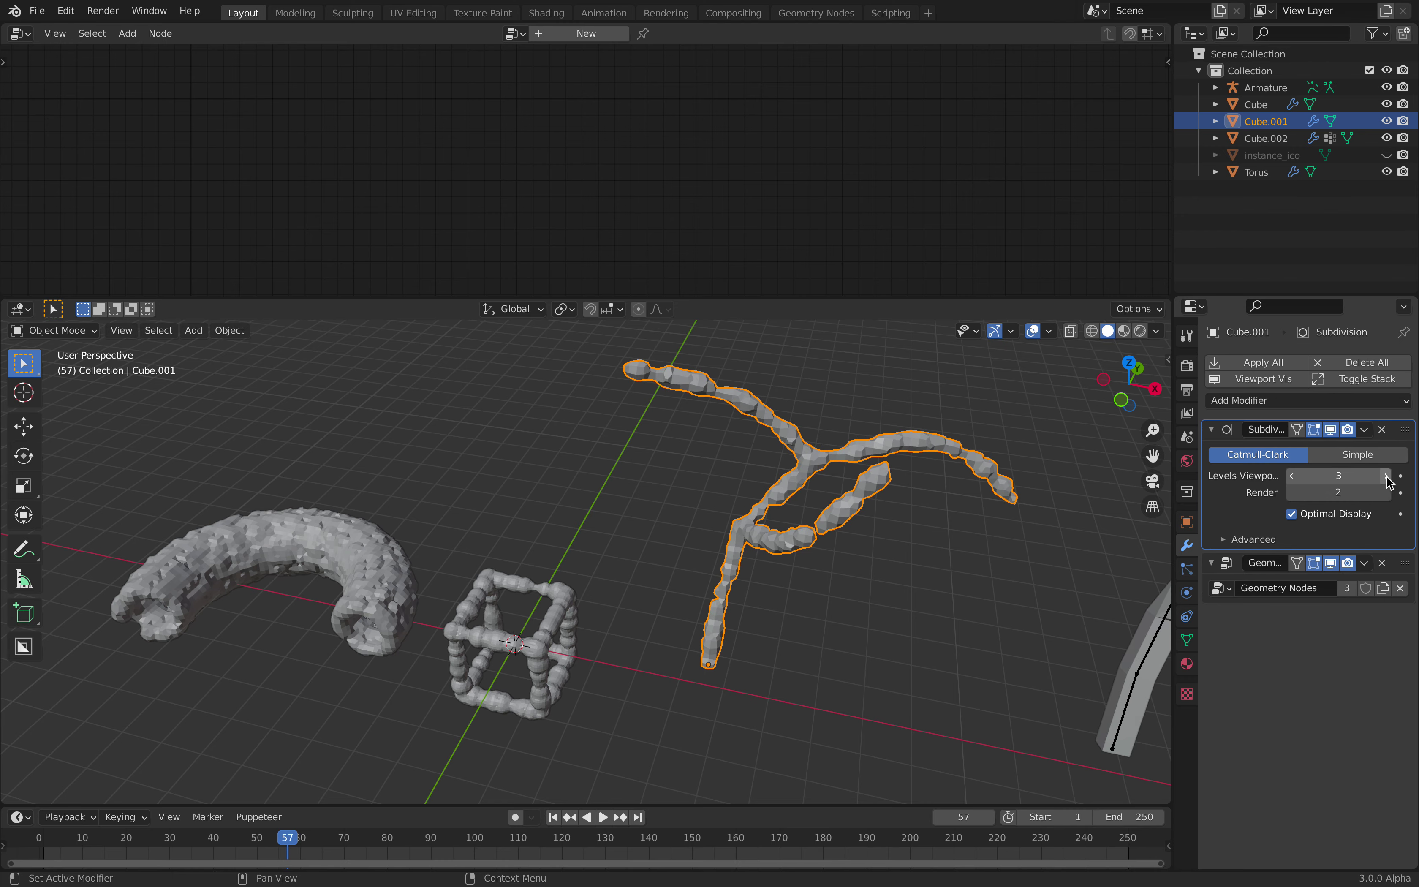
pyautogui.click(790, 591)
pyautogui.scroll(-1, 737, 615)
pyautogui.hotkey('ctrl', 's')
pyautogui.moveTo(737, 615); pyautogui.dragTo(820, 613, button='middle')
pyautogui.scroll(-3, 788, 604)
pyautogui.scroll(1, 765, 582)
pyautogui.scroll(1, 726, 583)
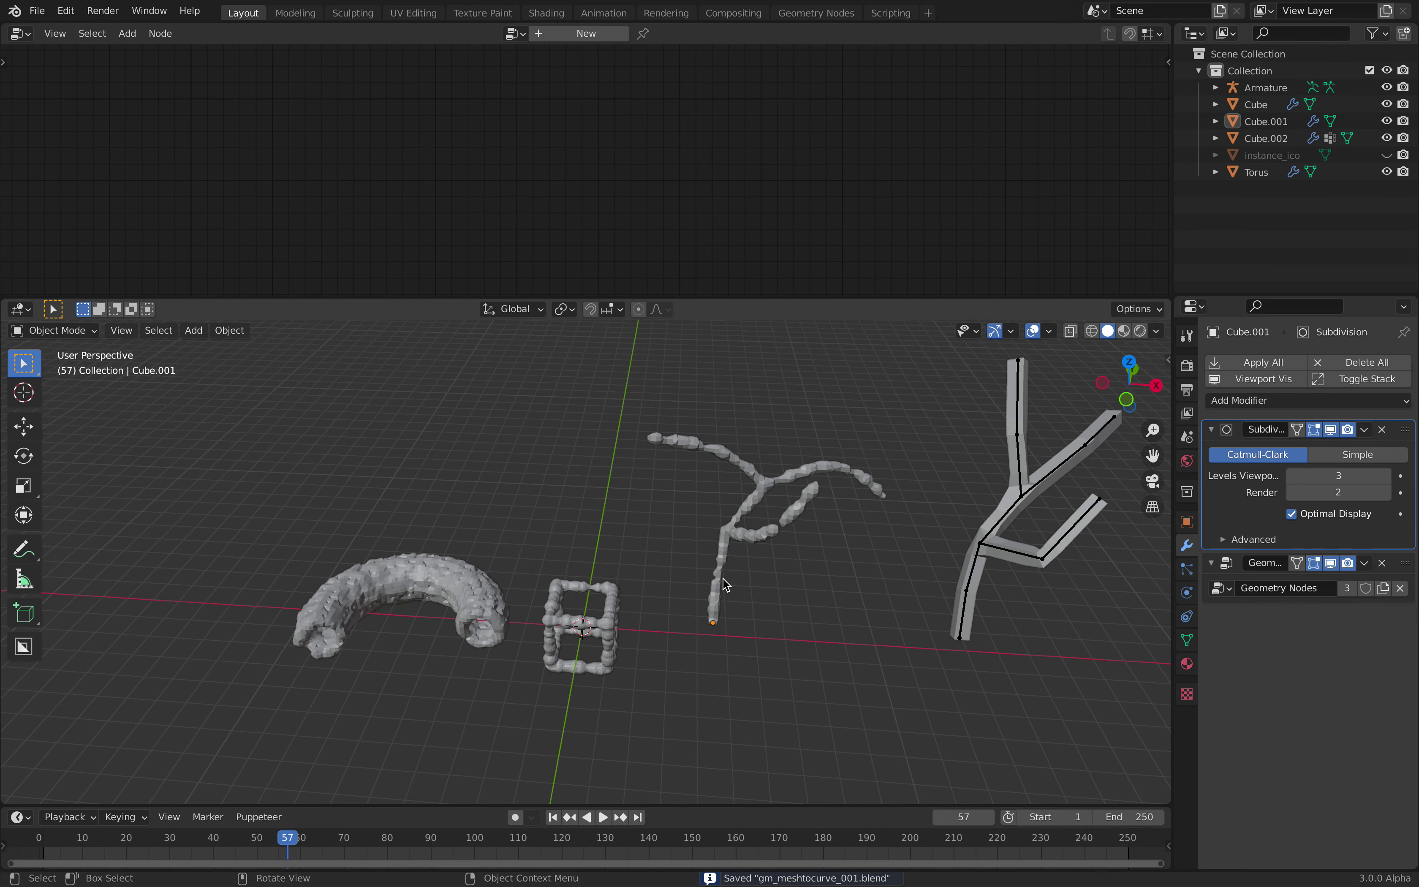
# With the cube selected, set Attribute Randomize to a minimum of 0.22 and a maximum of 0.4, and save the file
pyautogui.click(741, 503)
pyautogui.click(490, 588)
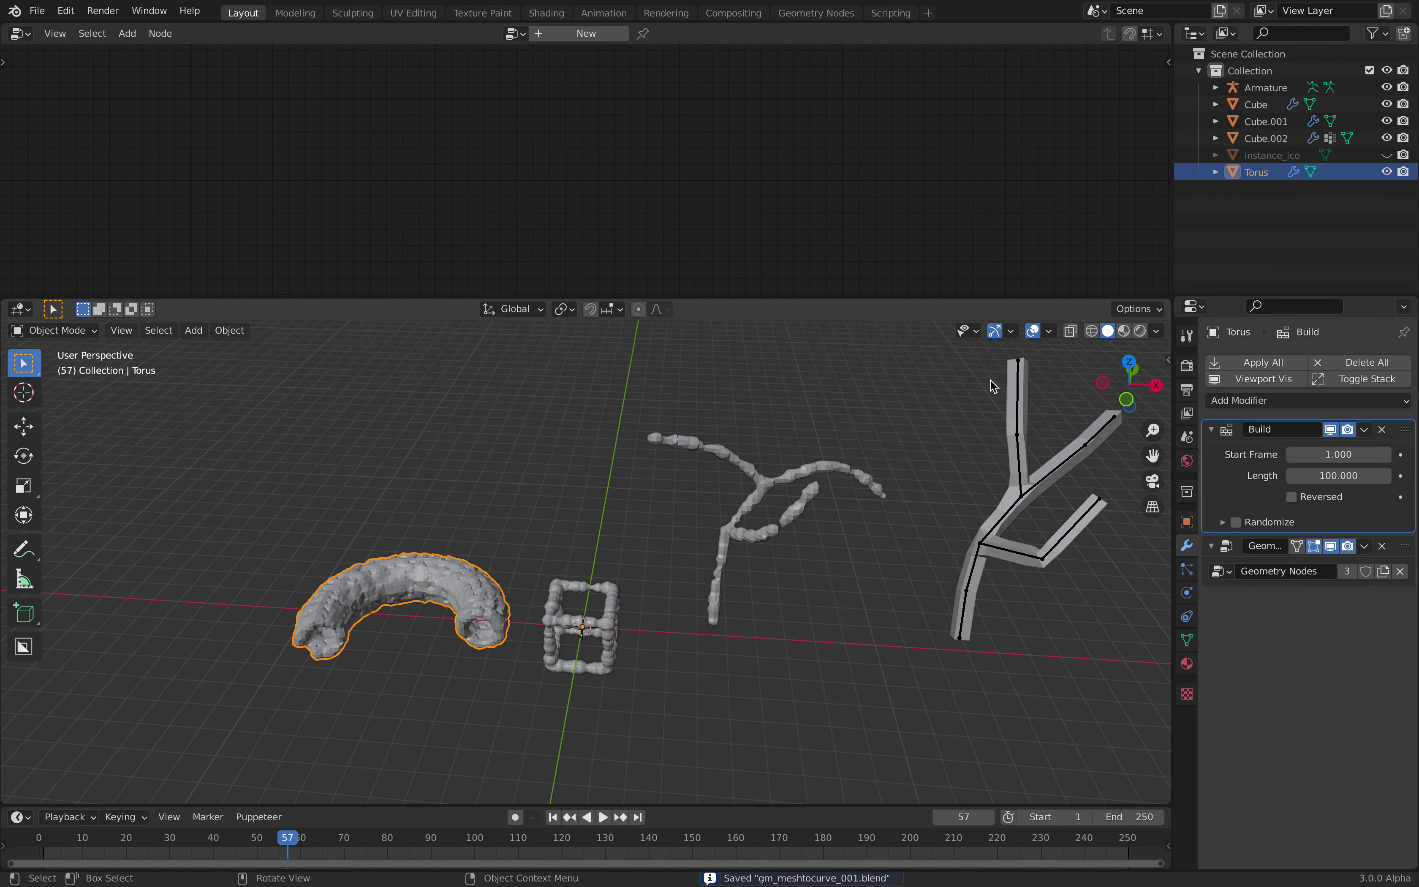
pyautogui.click(593, 610)
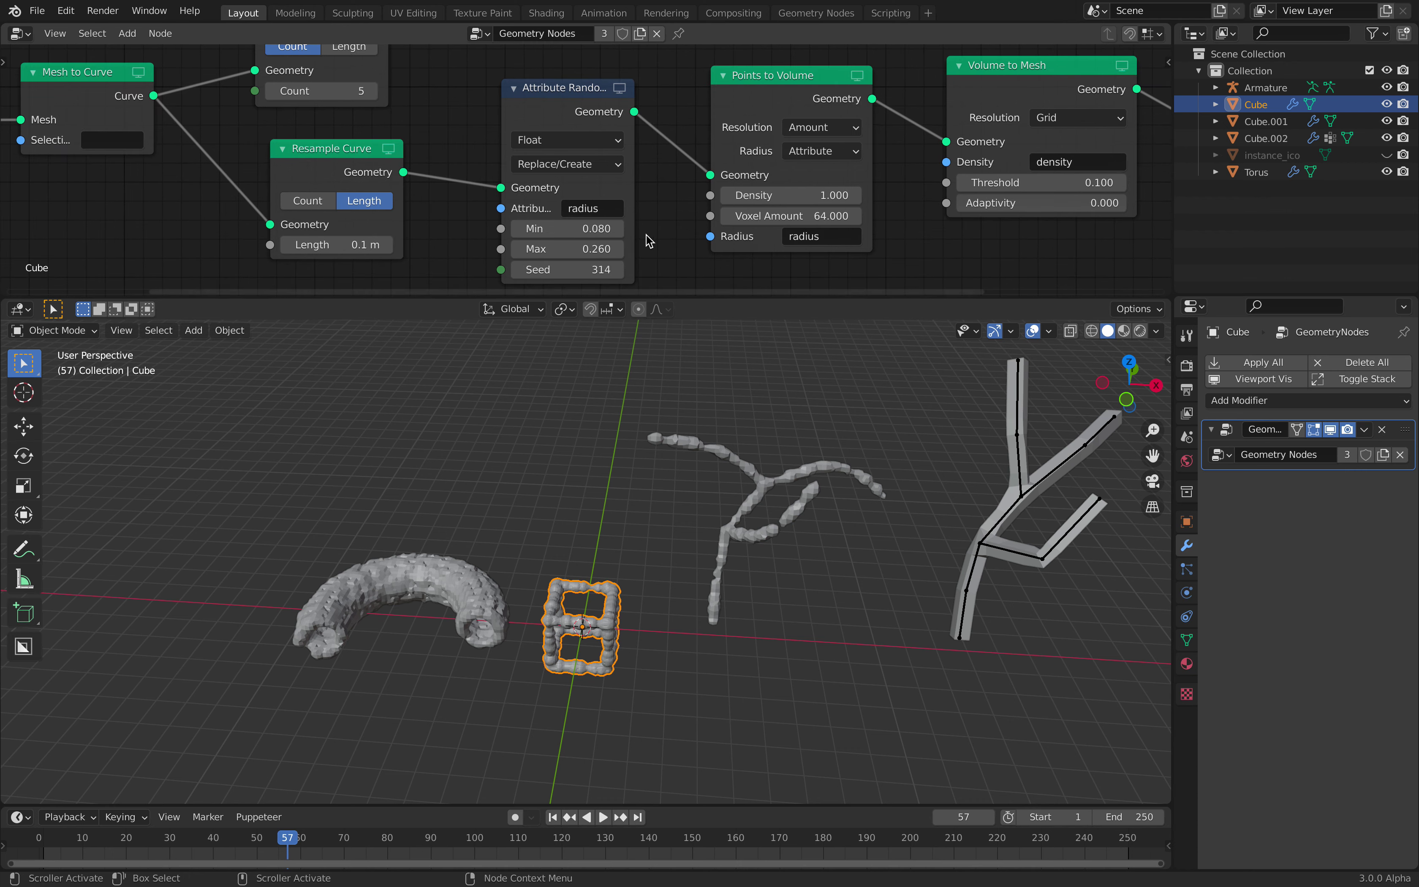
pyautogui.moveTo(568, 249)
pyautogui.mouseDown()
pyautogui.moveTo(596, 249)
pyautogui.moveTo(575, 229)
pyautogui.mouseUp()
pyautogui.click(572, 357)
pyautogui.hotkey('ctrl', 's')
pyautogui.scroll(-6, 577, 197)
pyautogui.moveTo(606, 206); pyautogui.dragTo(623, 222, button='middle')
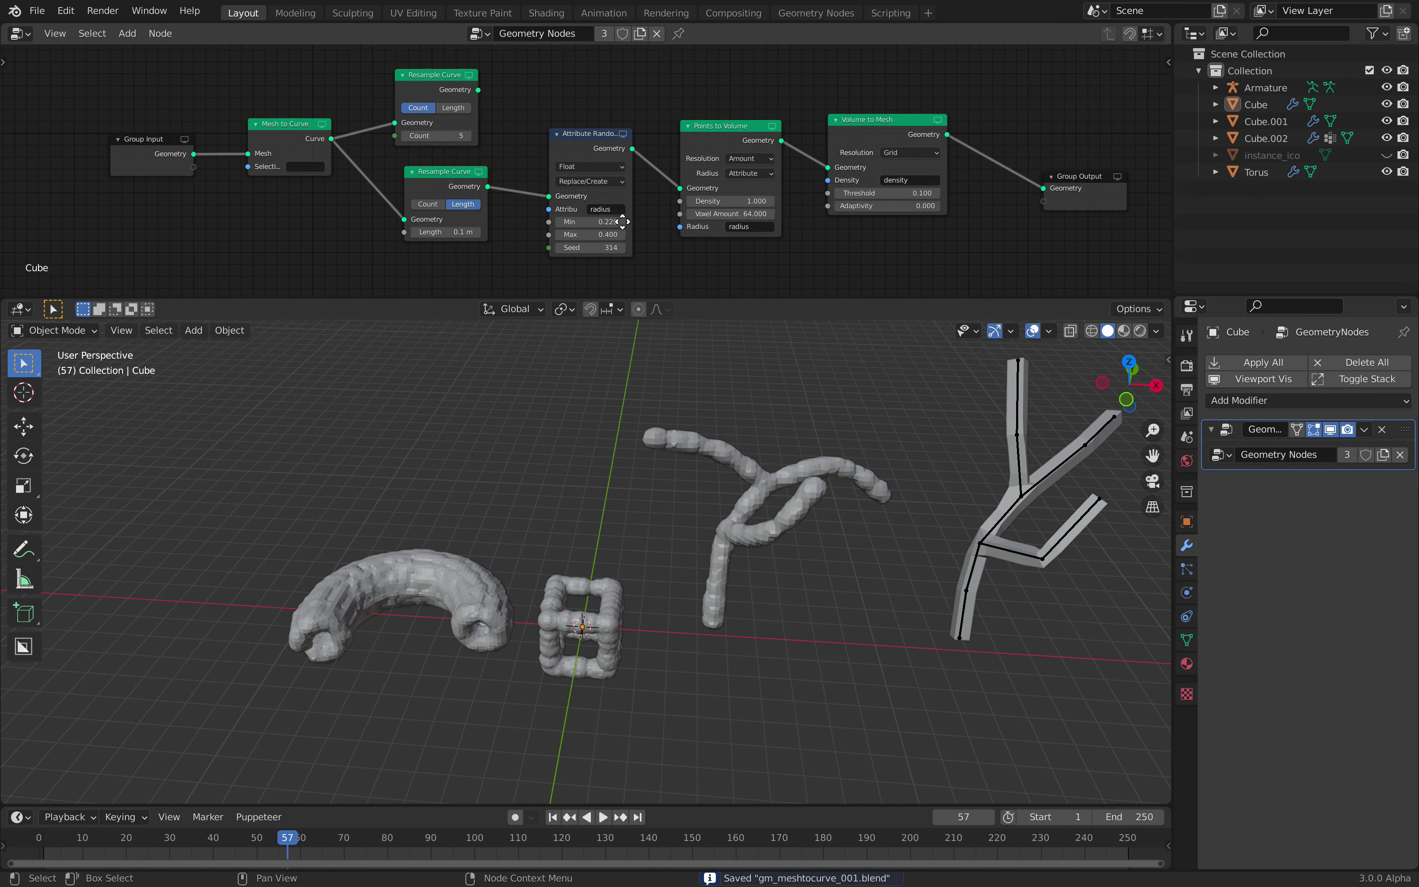
# Nudge the Mesh to Curve node and shift the Group Input node slightly away from it
pyautogui.scroll(1, 425, 134)
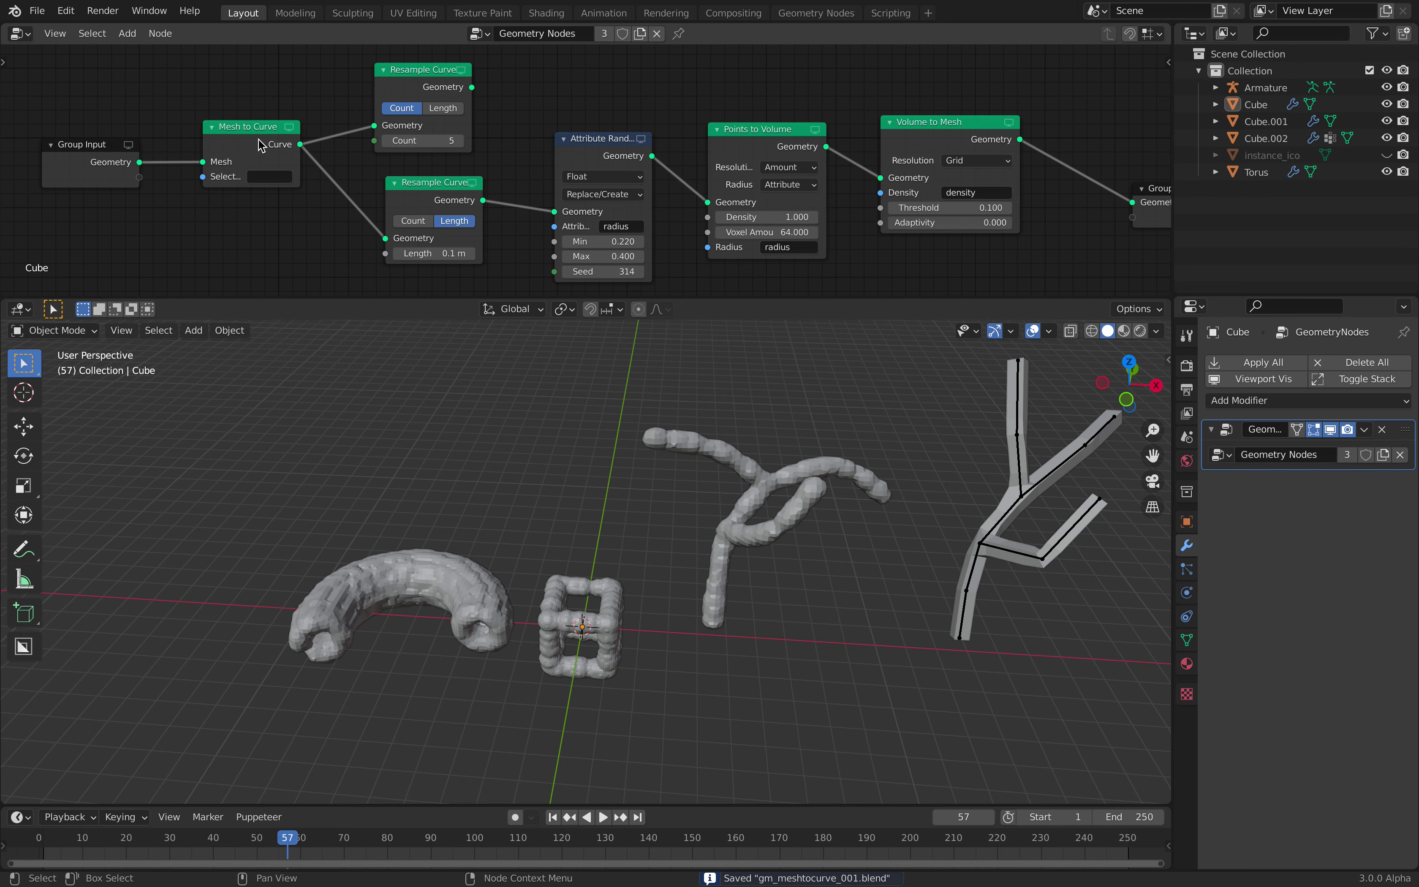
pyautogui.moveTo(251, 140); pyautogui.dragTo(248, 137)
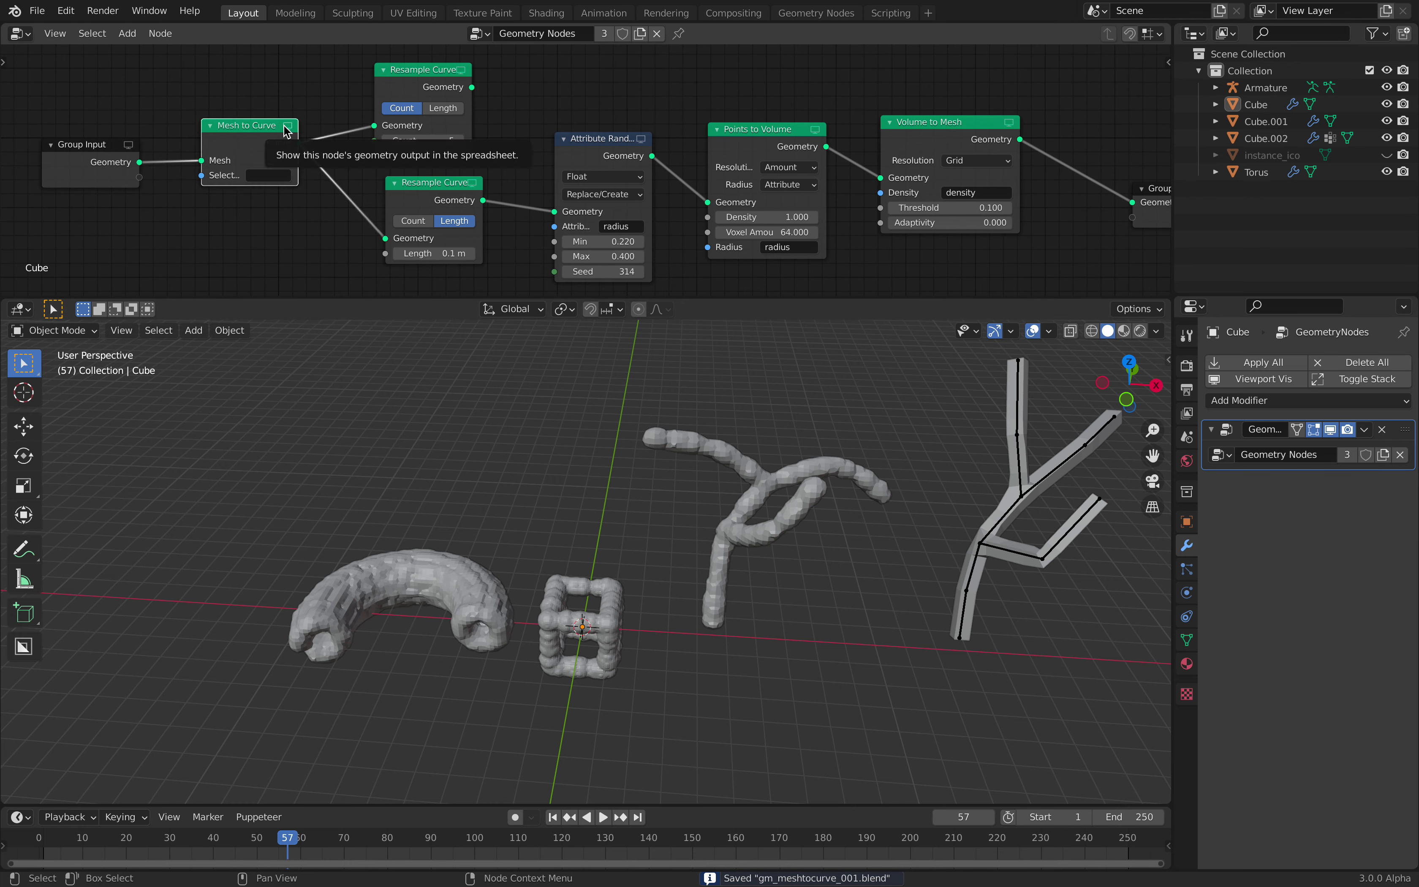
pyautogui.click(55, 333)
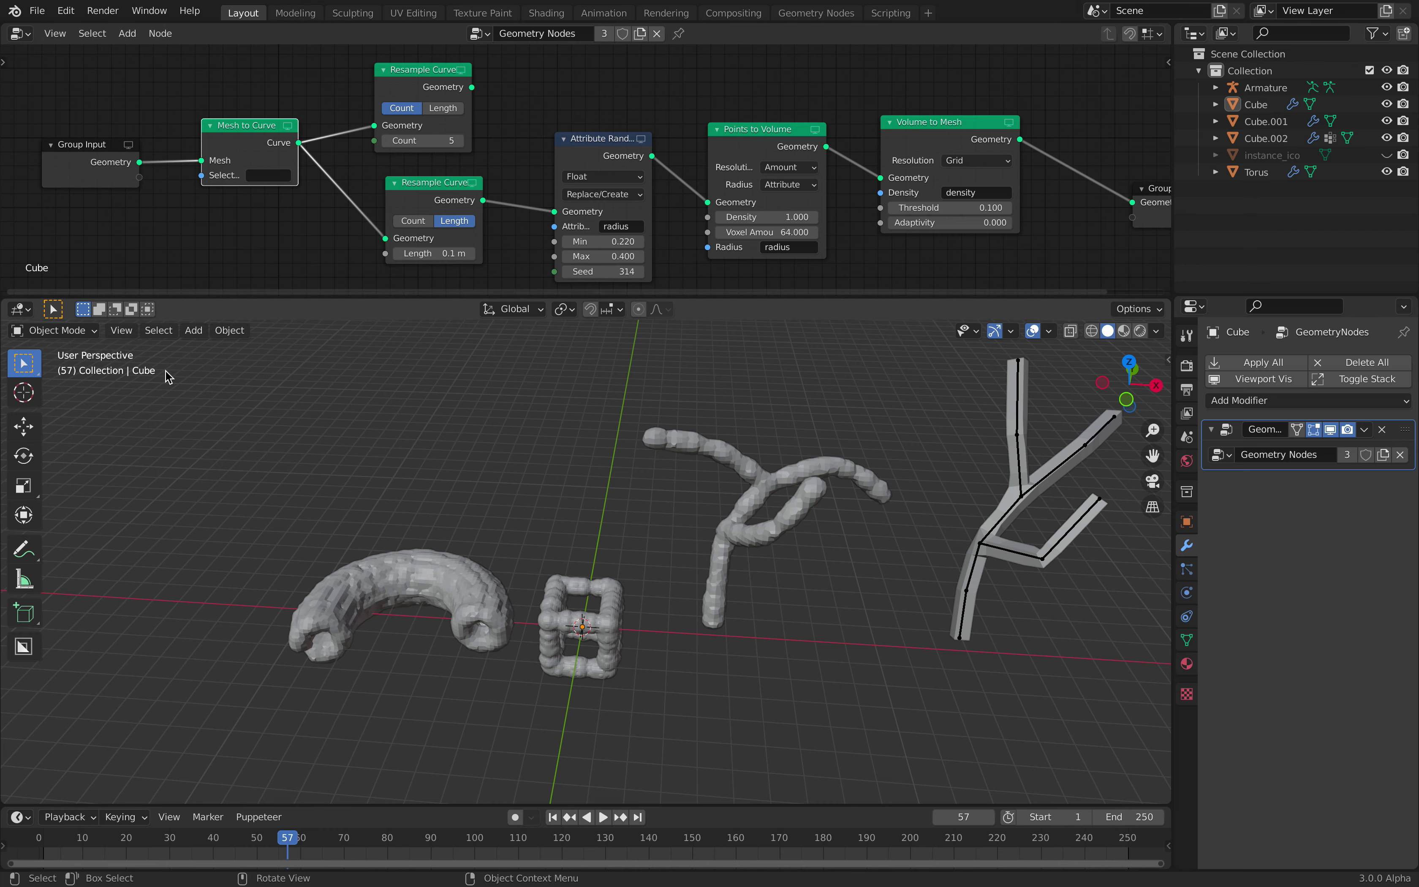
pyautogui.moveTo(362, 155); pyautogui.dragTo(581, 148, button='middle')
pyautogui.scroll(3, 581, 147)
pyautogui.moveTo(480, 123); pyautogui.dragTo(474, 125)
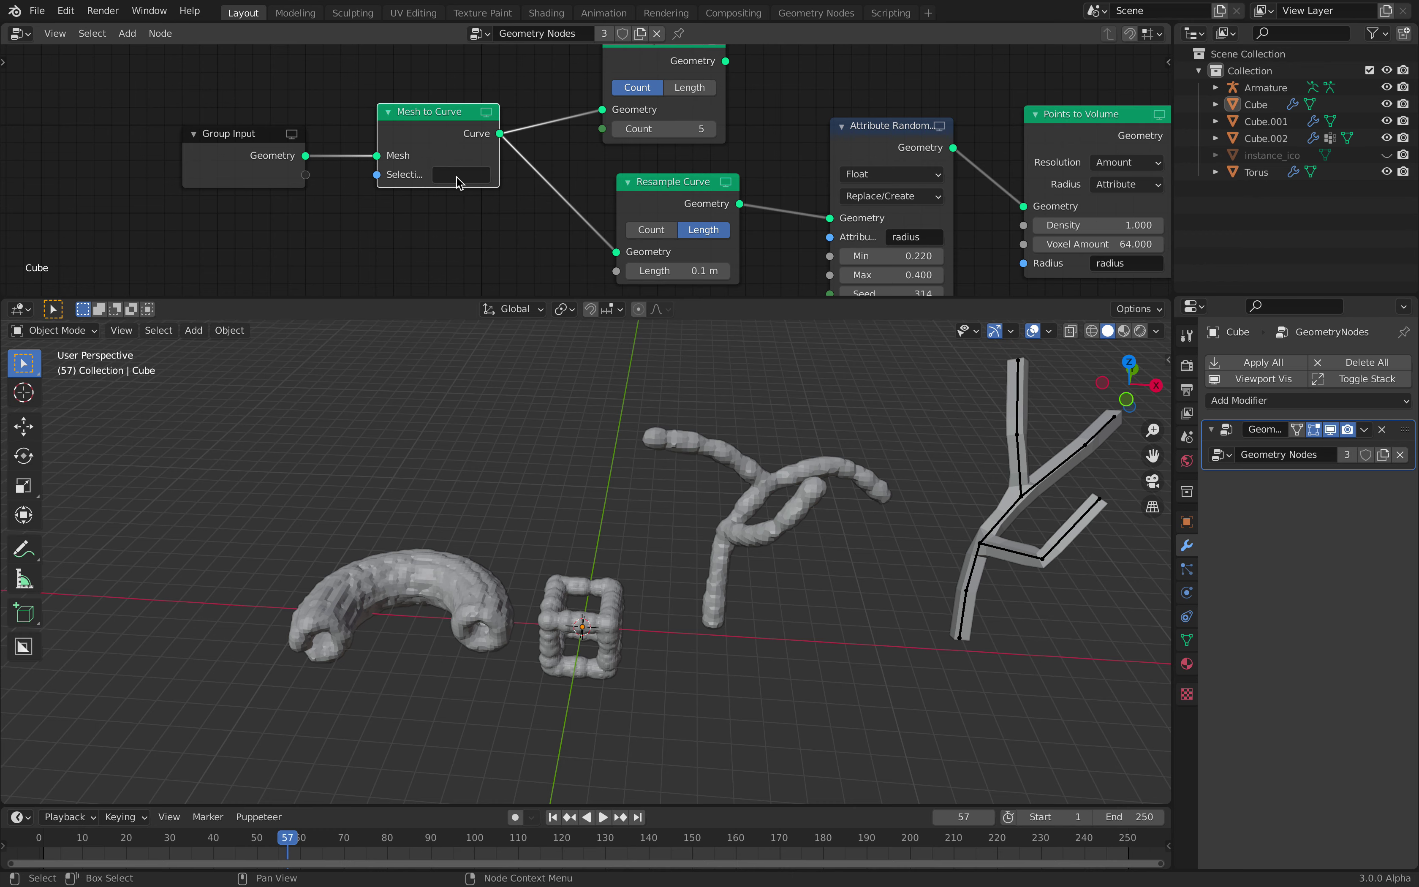
pyautogui.moveTo(272, 145); pyautogui.dragTo(262, 139)
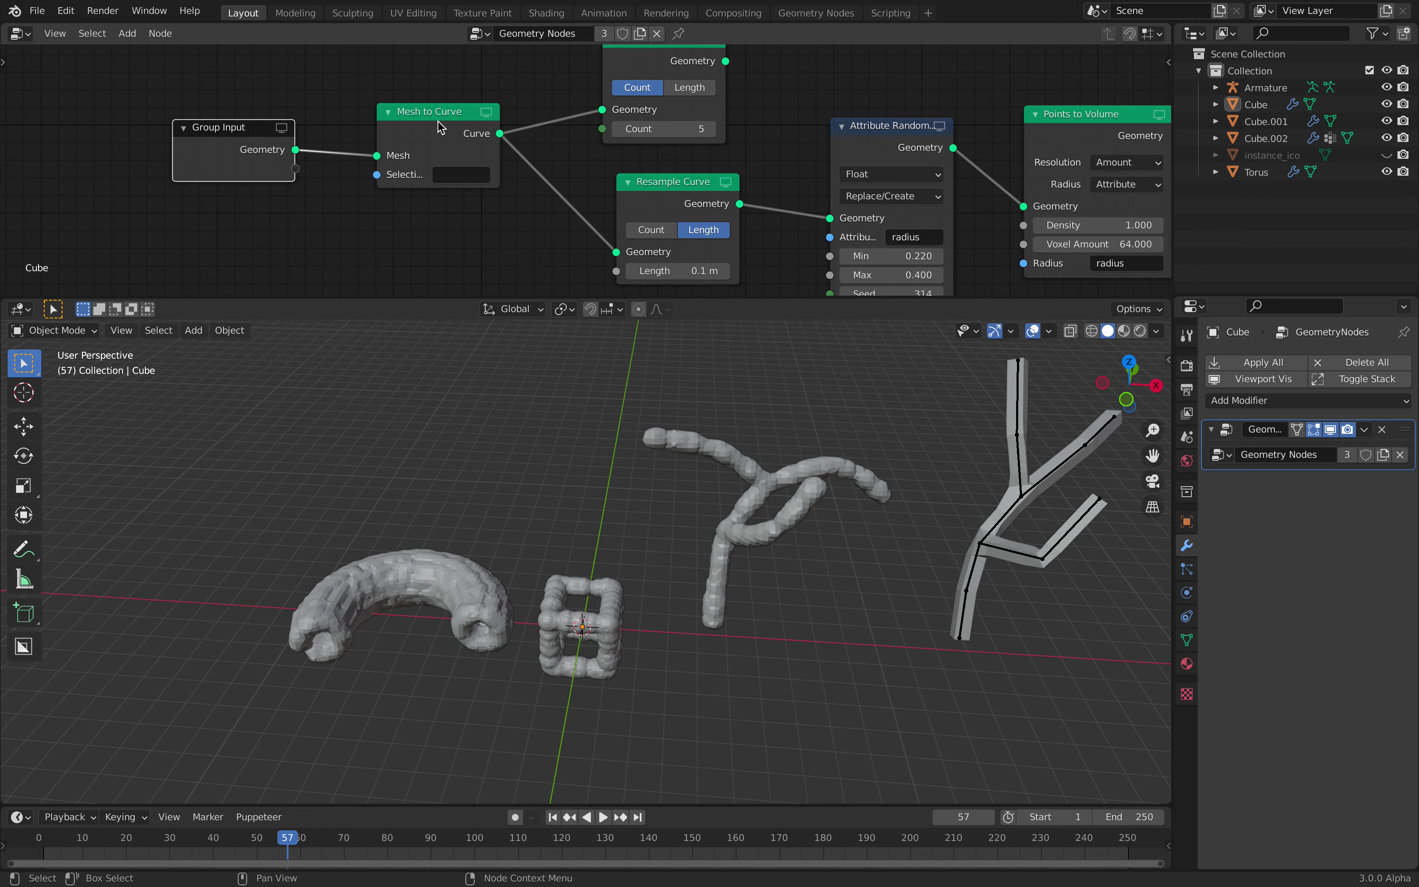
# Save the file, add a Geometry Nodes modifier to the skinned branch Cube.002 and assign it the existing Geometry Nodes group
pyautogui.click(1023, 446)
pyautogui.keyDown('shift'); pyautogui.moveTo(1023, 446); pyautogui.dragTo(959, 449, button='middle'); pyautogui.keyUp('shift')
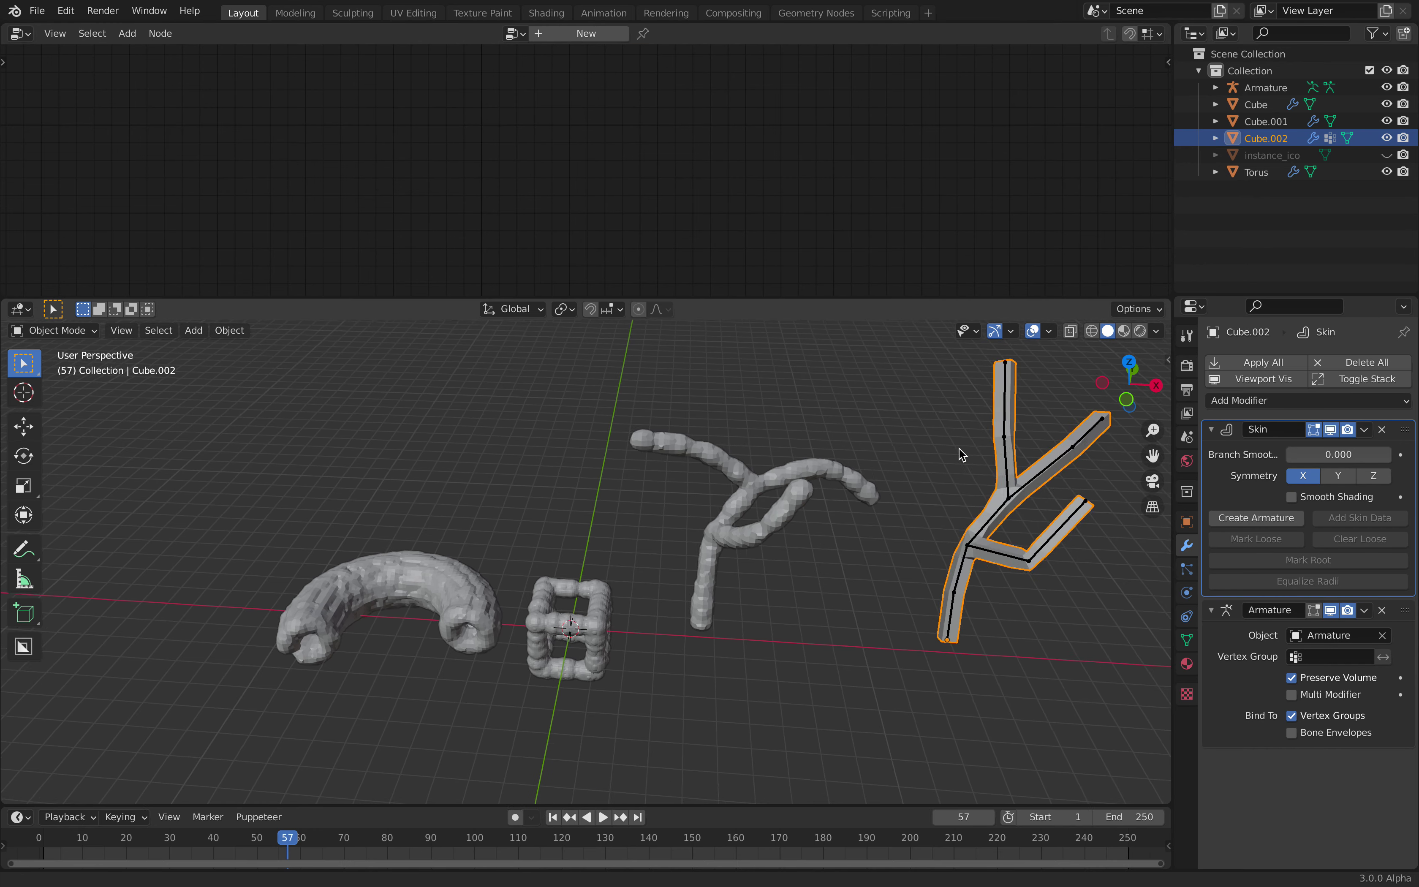
pyautogui.hotkey('ctrl', 's')
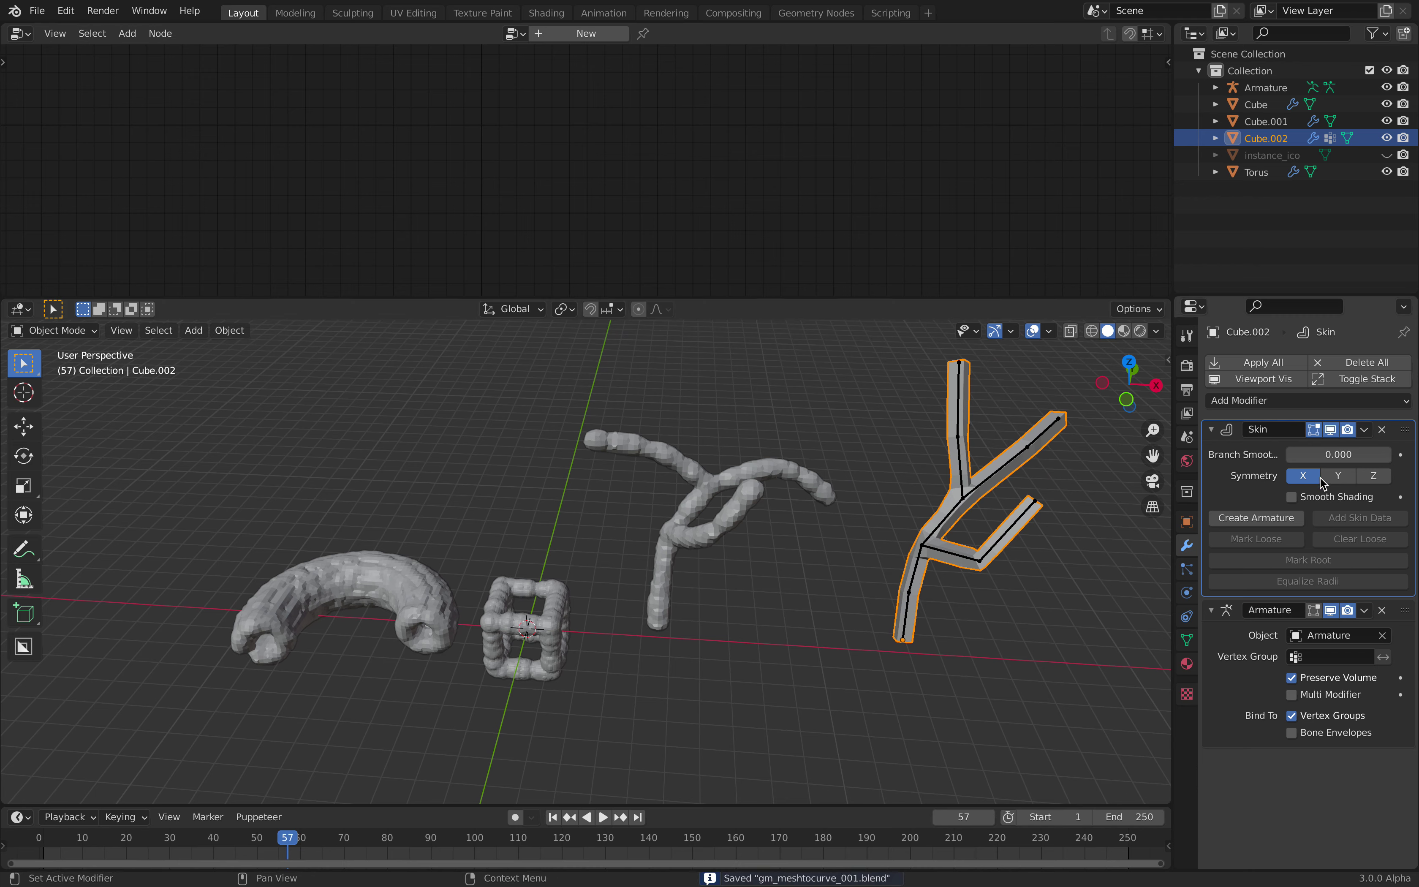
pyautogui.click(1297, 403)
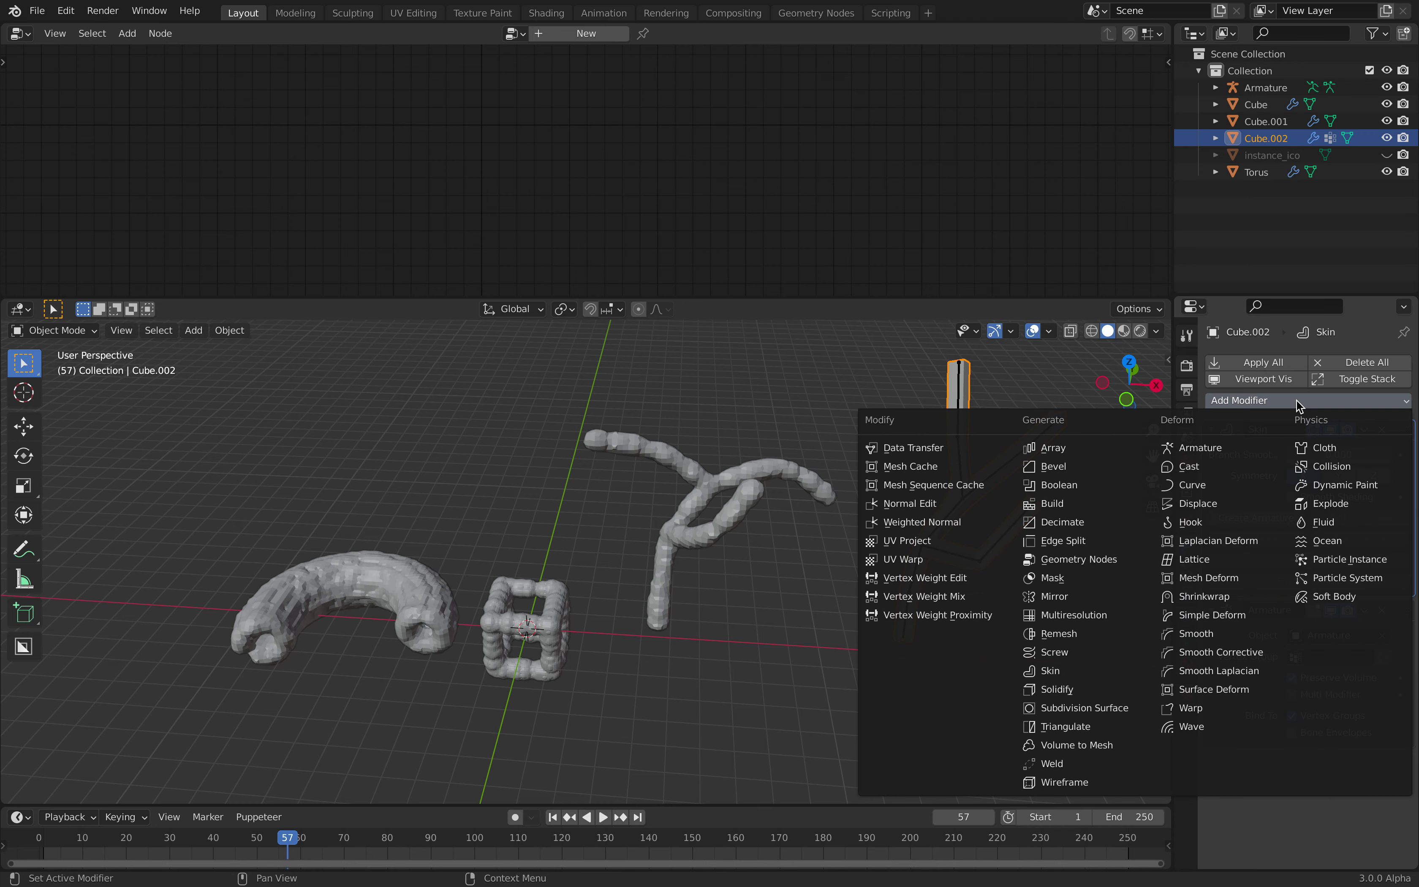
pyautogui.click(1105, 563)
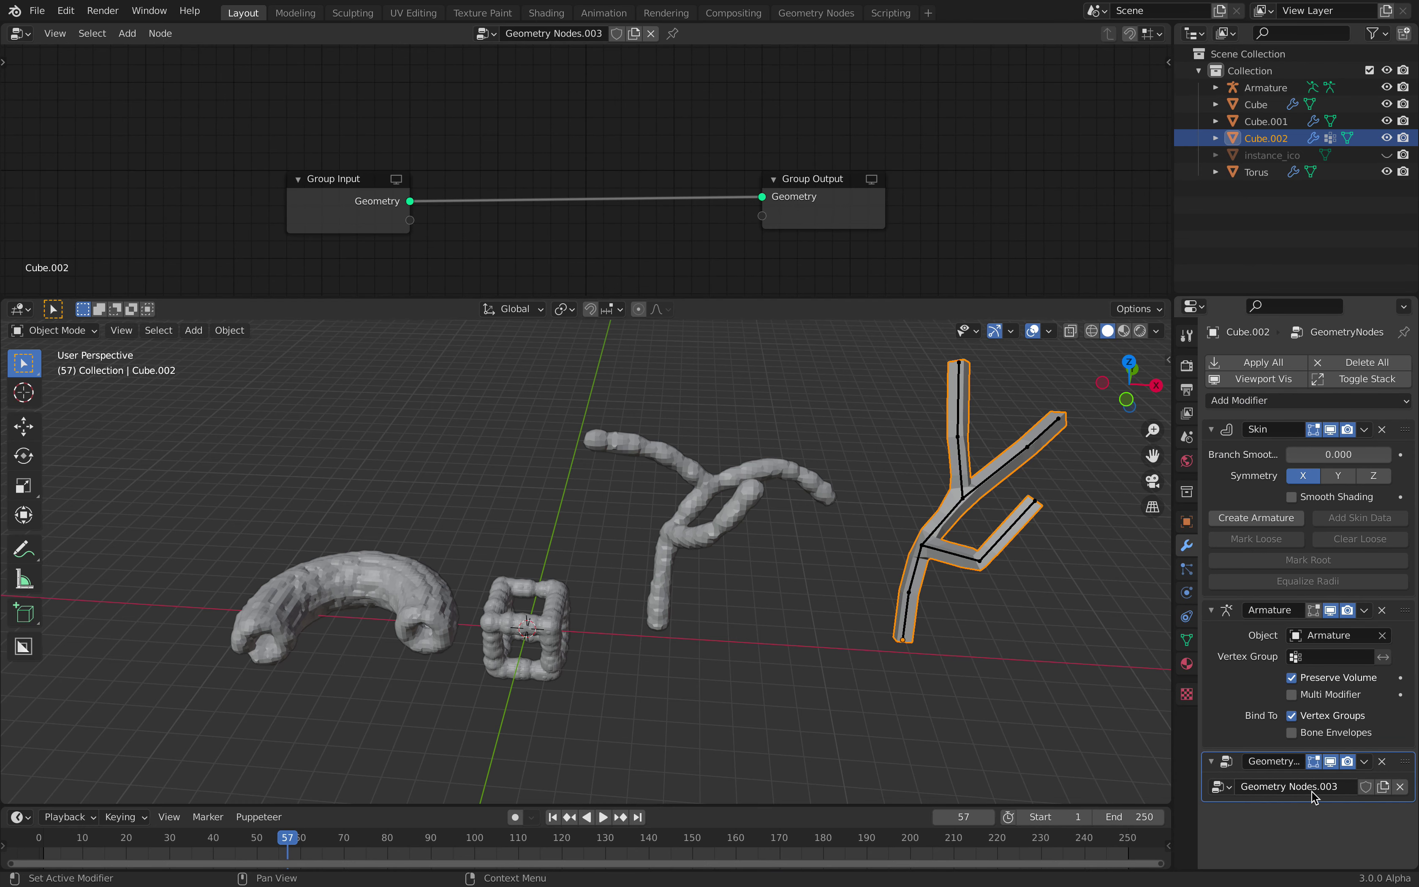
pyautogui.click(1219, 787)
pyautogui.click(1122, 622)
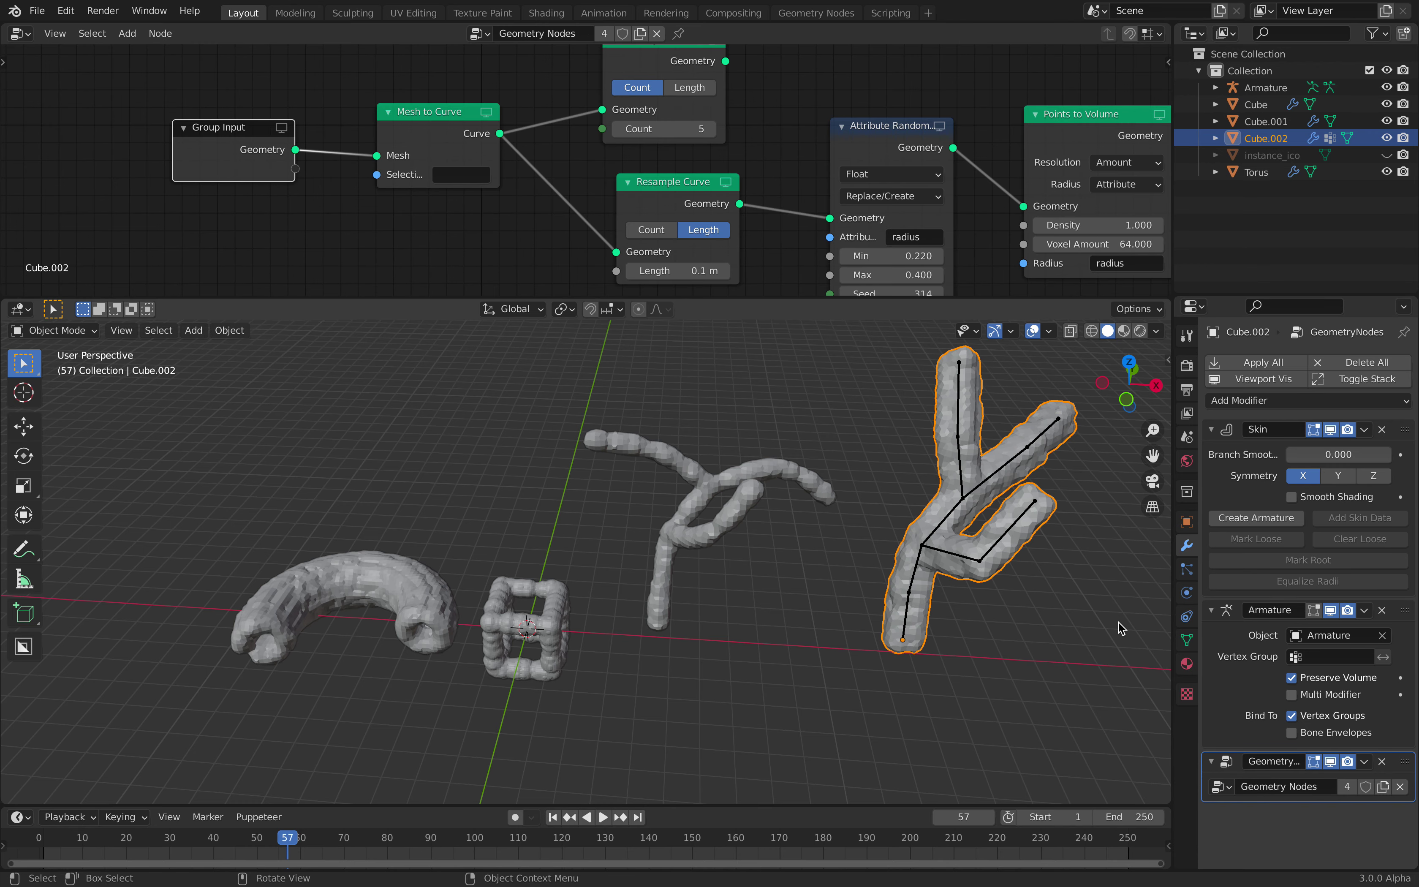
# Try the Bone.03, Bone.01, Bone.00 and Bone.06 vertex groups in turn as the Mesh to Curve selection
pyautogui.click(471, 178)
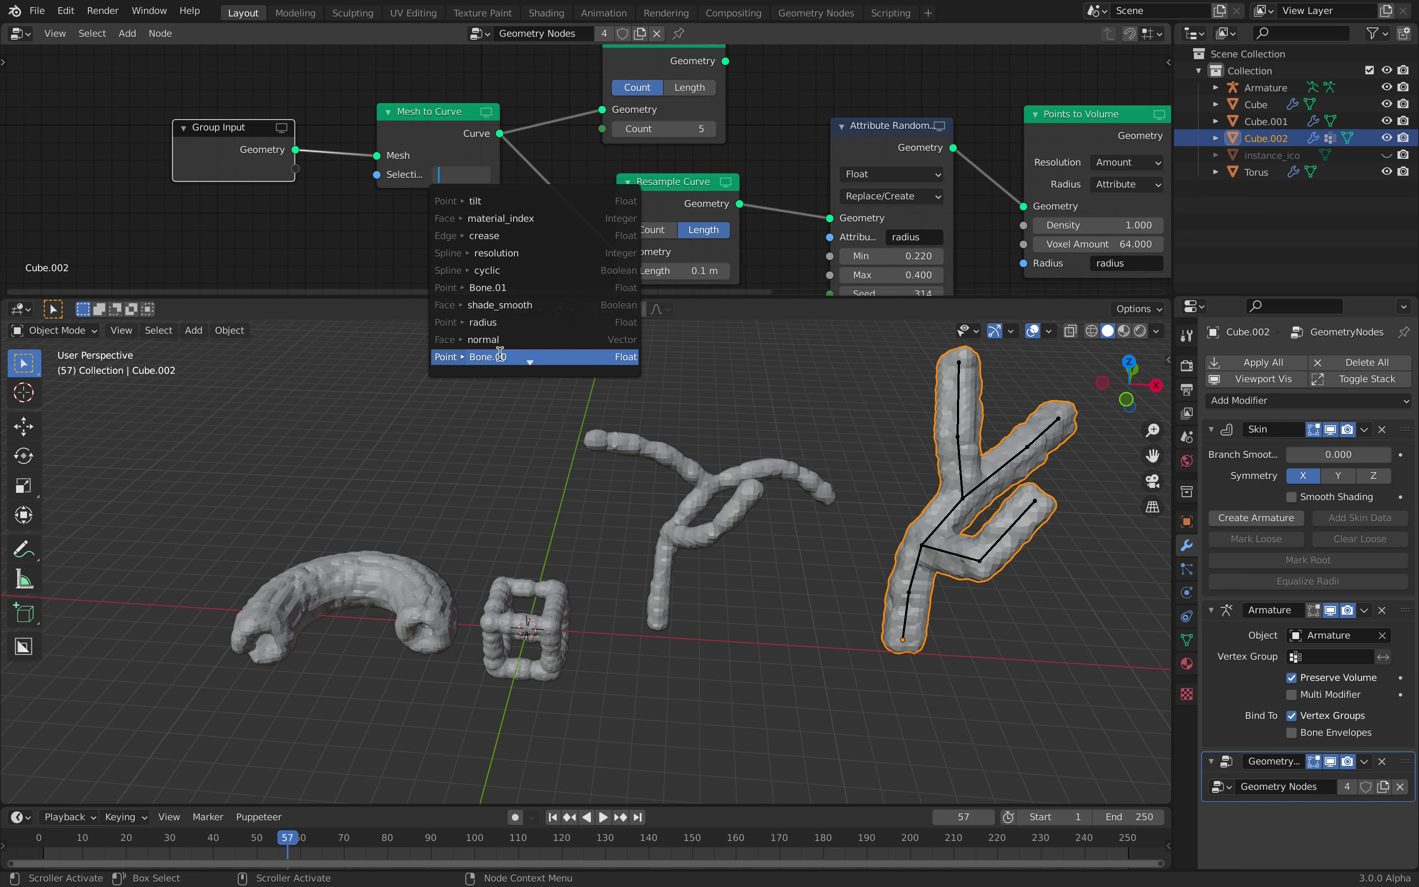
pyautogui.scroll(-5, 520, 352)
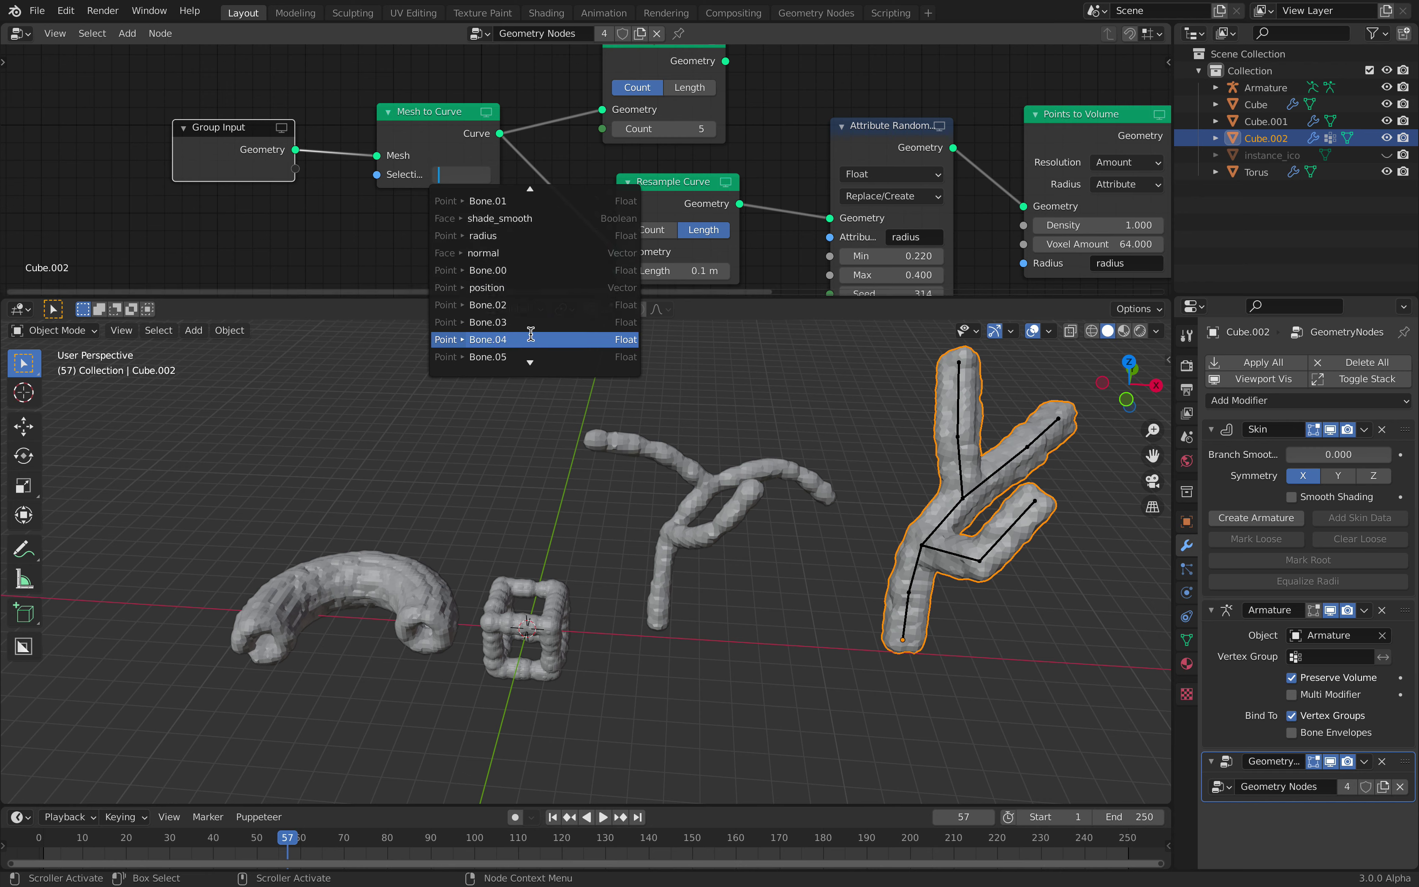
pyautogui.click(504, 322)
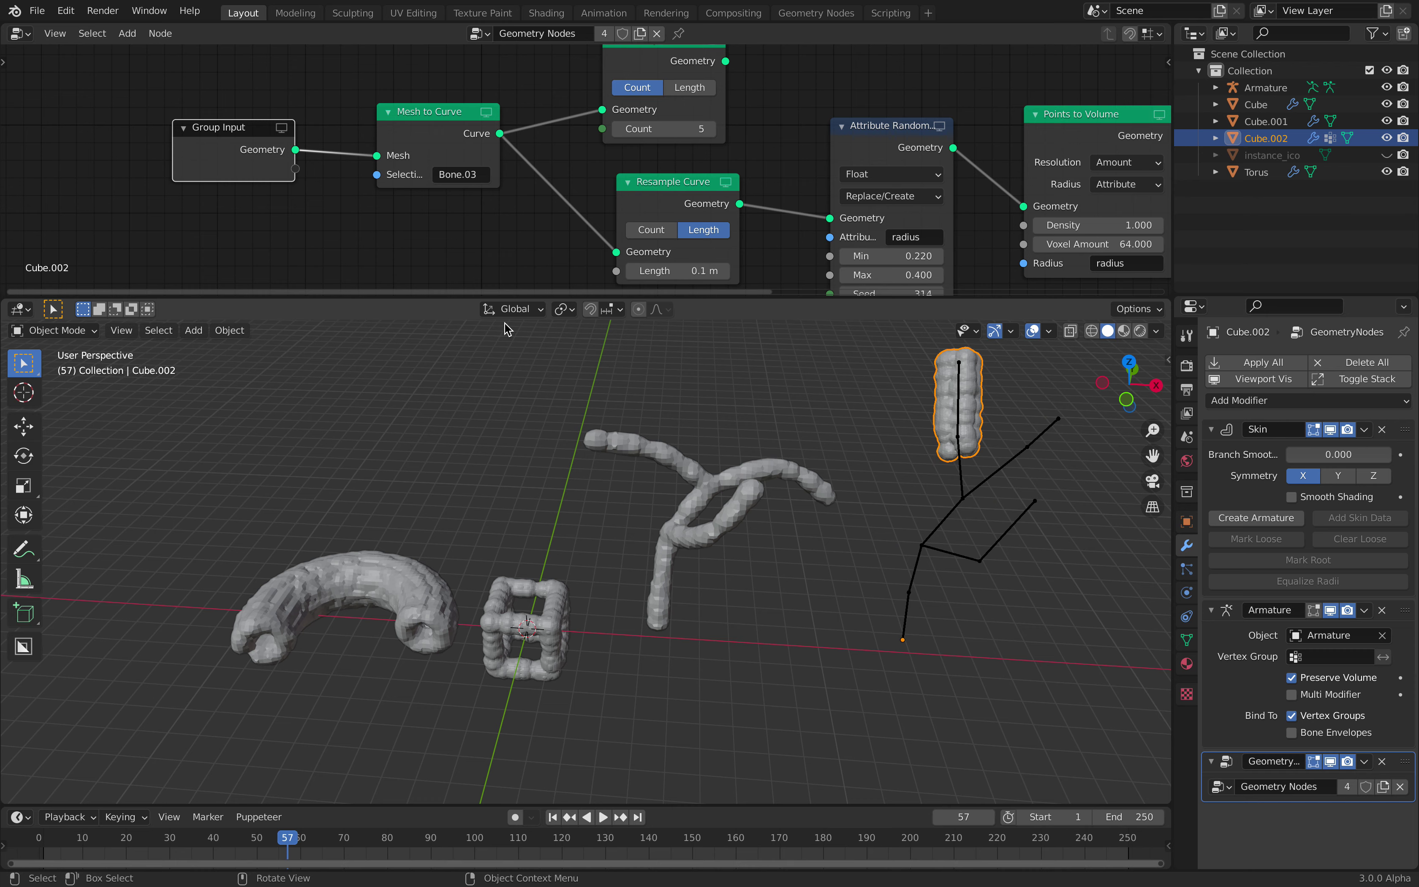
pyautogui.click(474, 176)
pyautogui.click(487, 287)
pyautogui.click(465, 177)
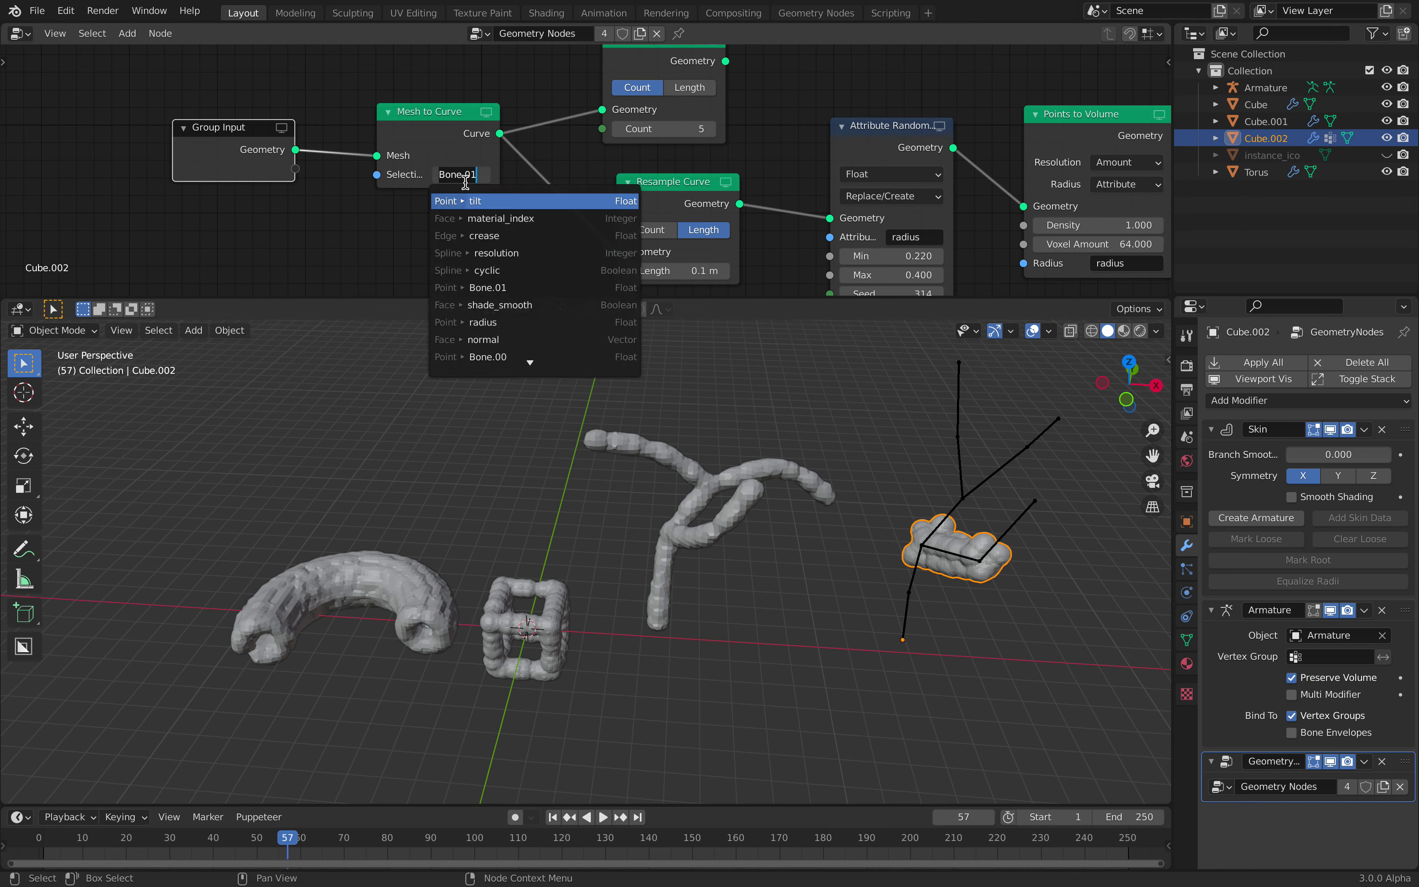
pyautogui.click(476, 357)
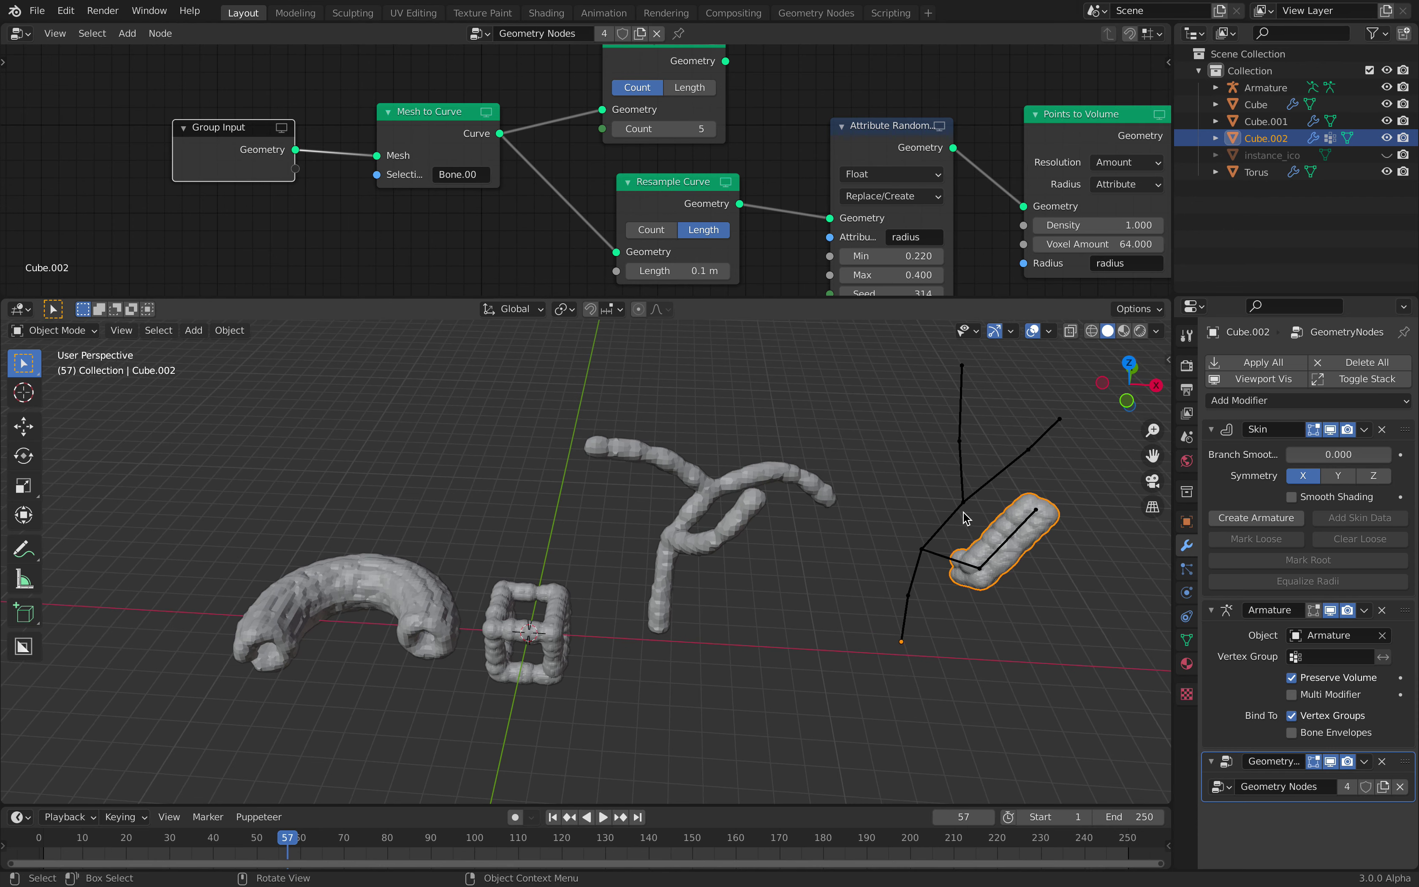
pyautogui.click(475, 173)
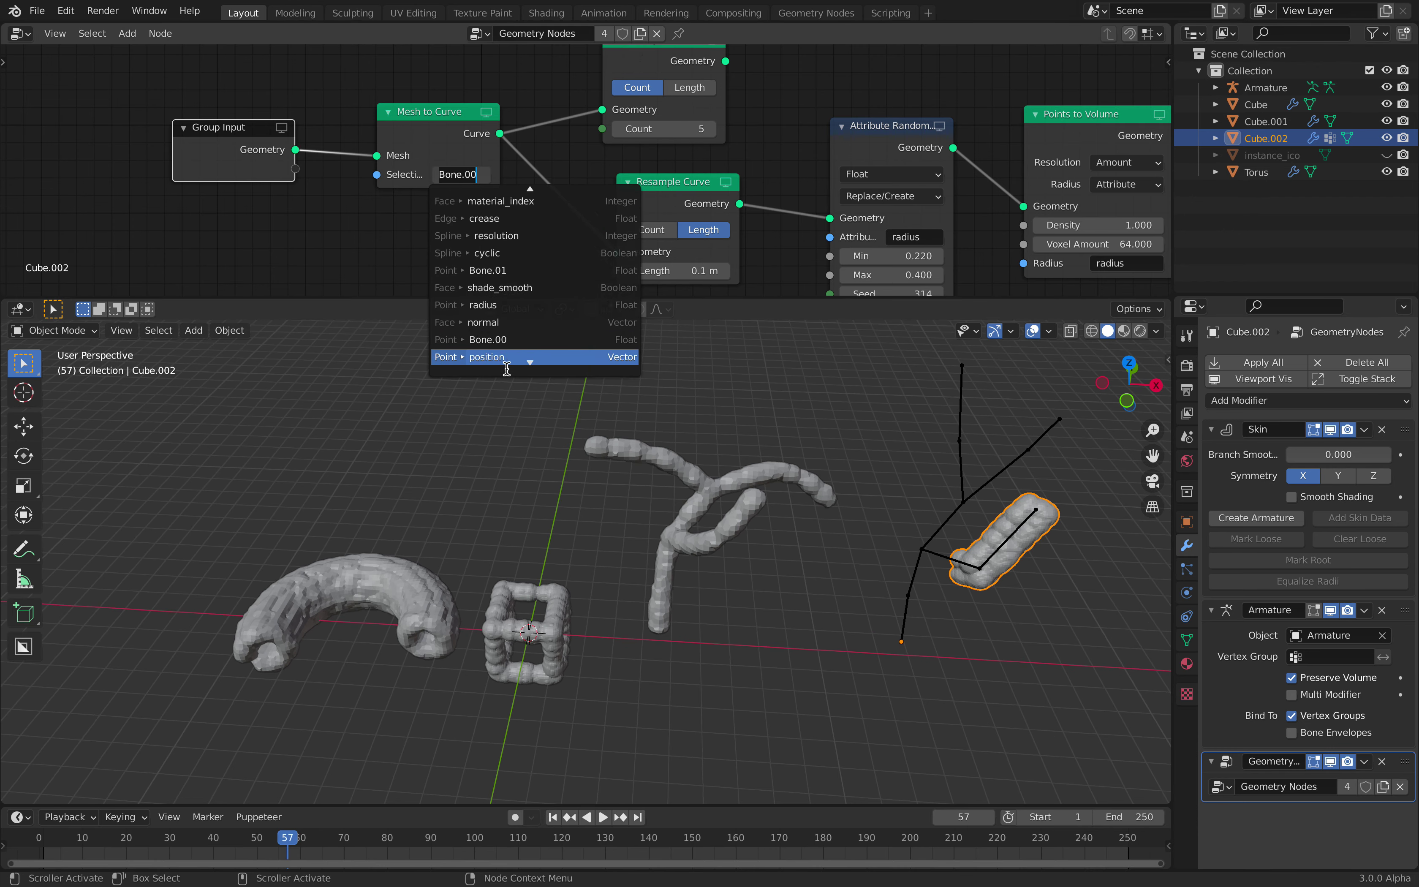
pyautogui.scroll(-3, 506, 368)
pyautogui.click(499, 339)
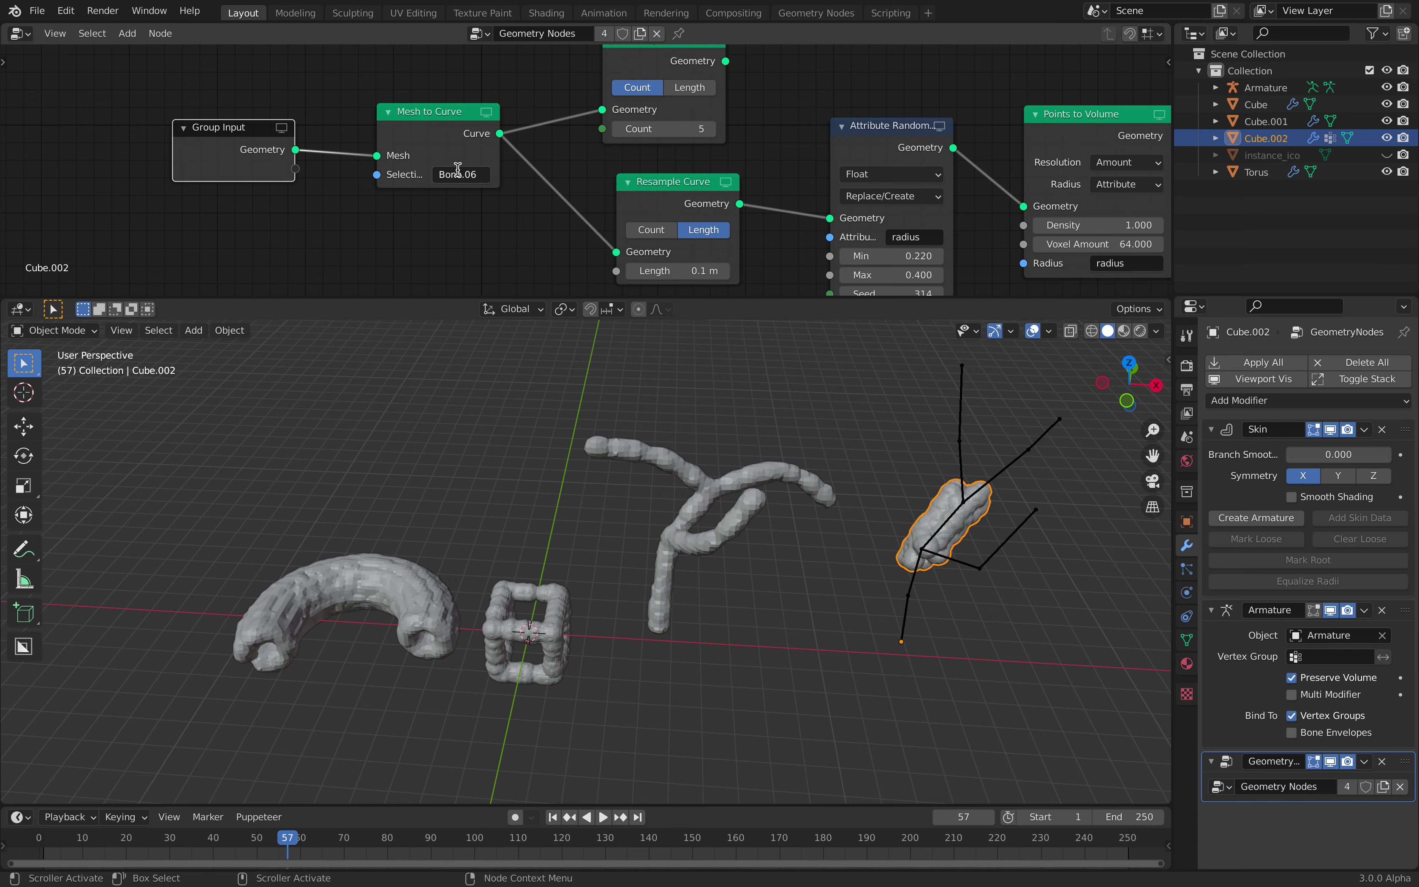
# Set the Mesh to Curve selection to Bone.00 and move the Mesh to Curve and Group Input nodes away from Resample Curve
pyautogui.click(457, 173)
pyautogui.click(491, 364)
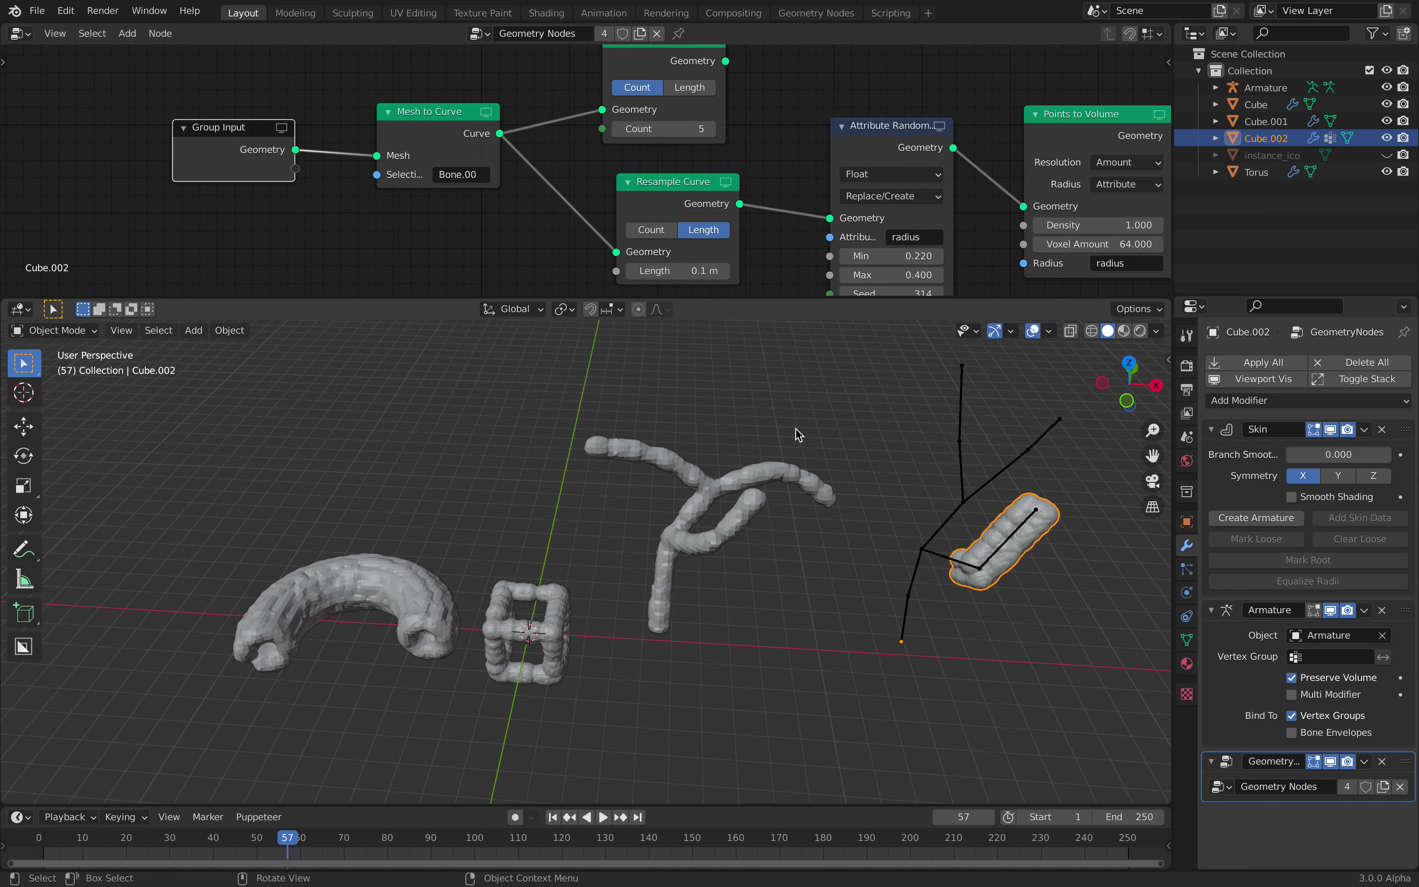
pyautogui.click(467, 174)
pyautogui.click(499, 356)
pyautogui.moveTo(420, 124); pyautogui.dragTo(369, 123)
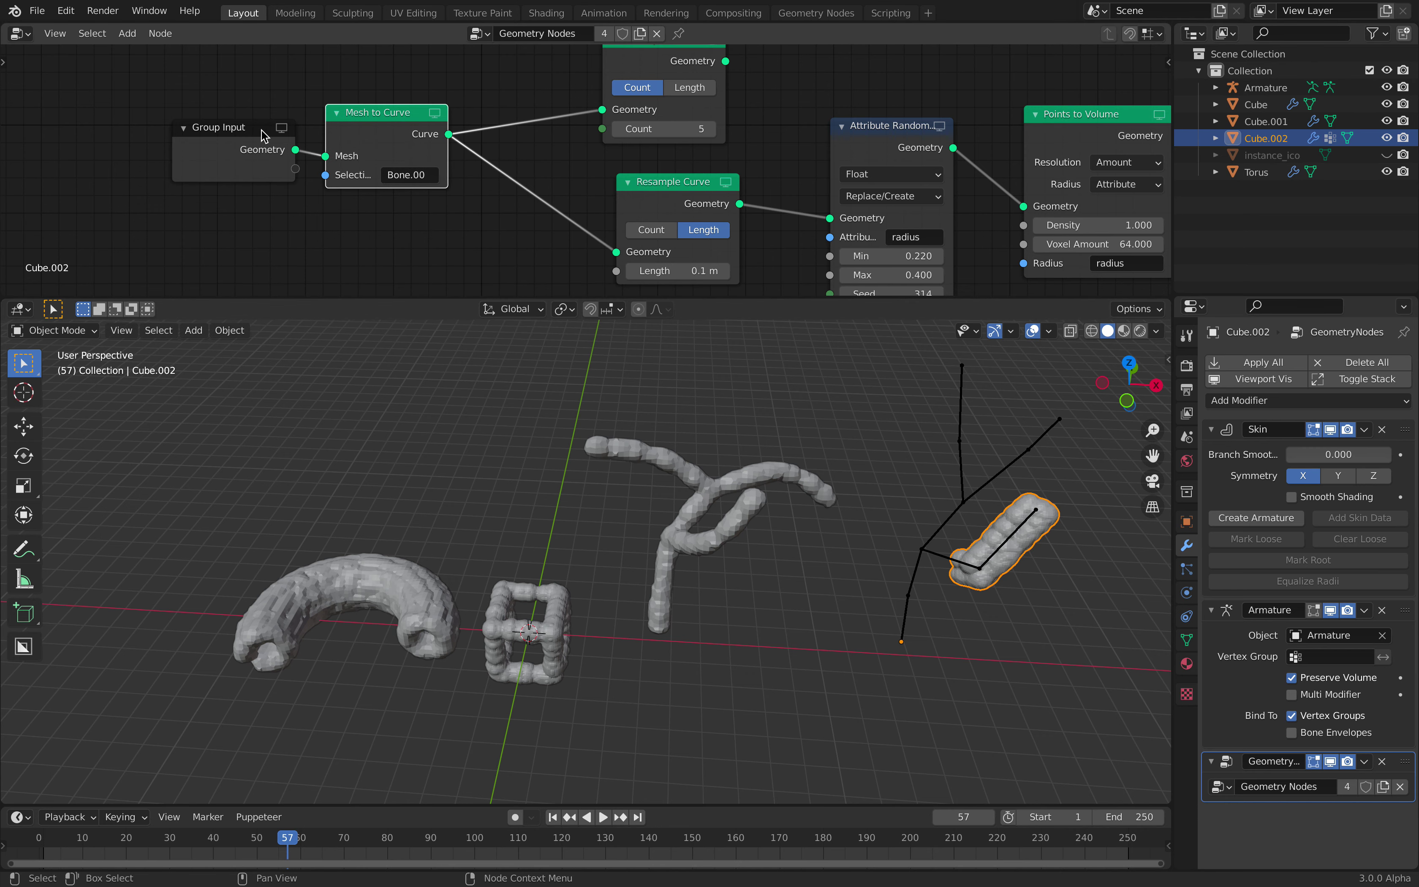
pyautogui.moveTo(261, 130); pyautogui.dragTo(201, 131)
pyautogui.click(408, 174)
pyautogui.press('Down')
pyautogui.press('Down')
pyautogui.press('Down')
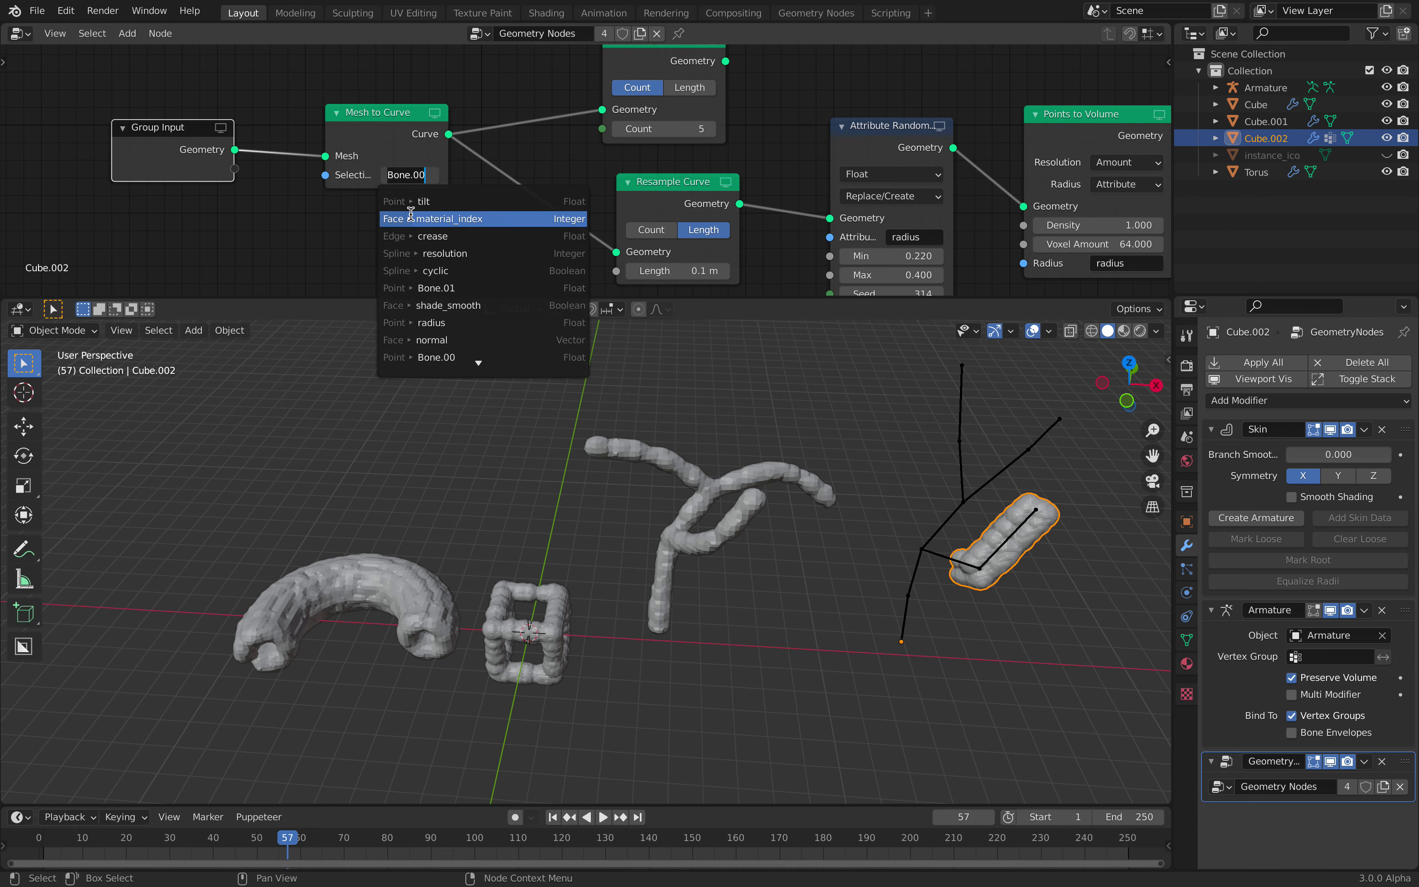
pyautogui.click(297, 180)
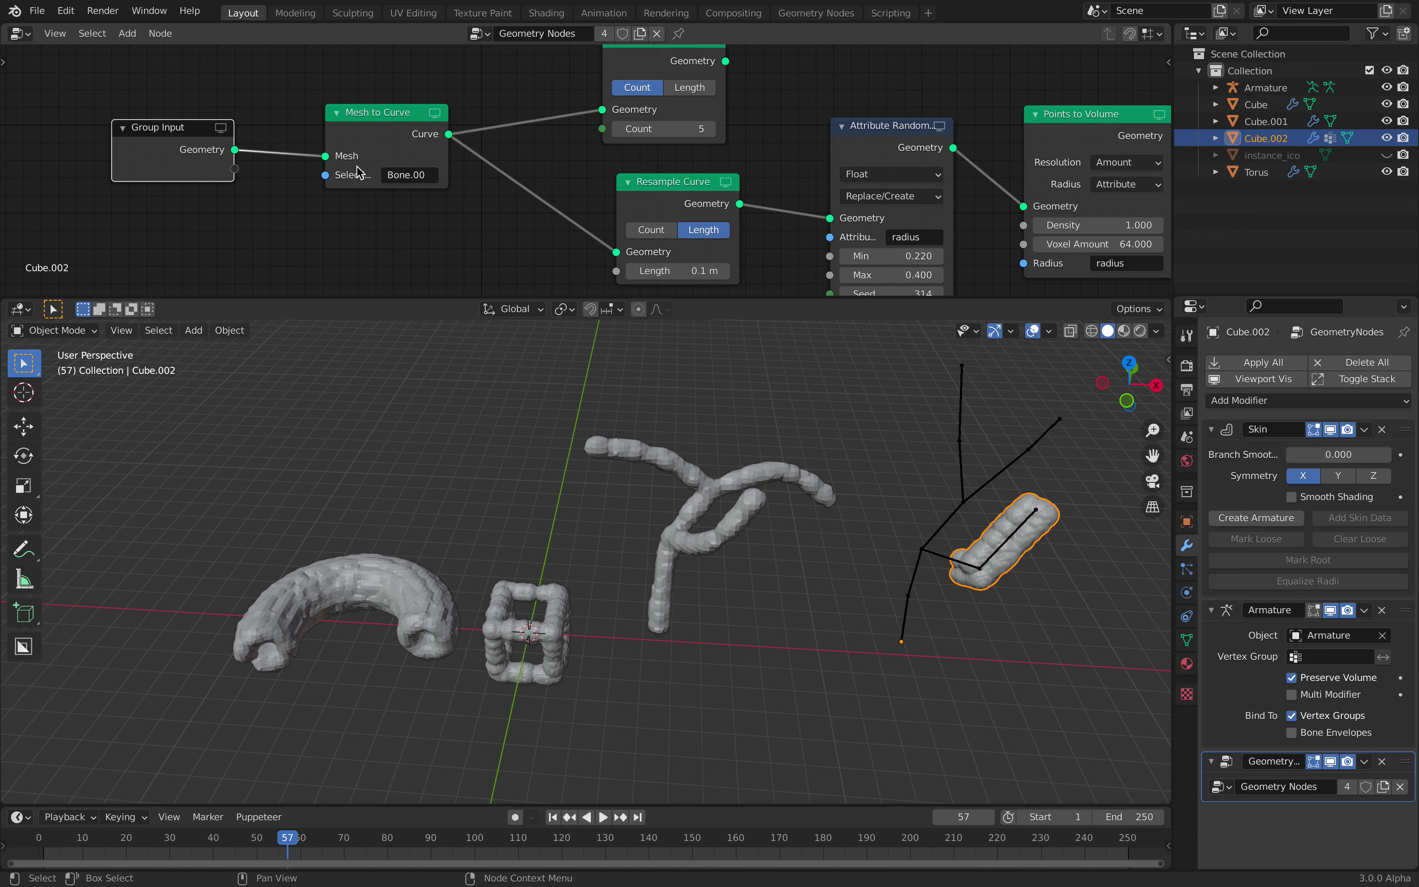
# Spread the Group Input and Mesh to Curve nodes further apart
pyautogui.moveTo(413, 172); pyautogui.dragTo(591, 130, button='middle')
pyautogui.moveTo(301, 109); pyautogui.dragTo(162, 122)
pyautogui.moveTo(568, 89); pyautogui.dragTo(580, 98)
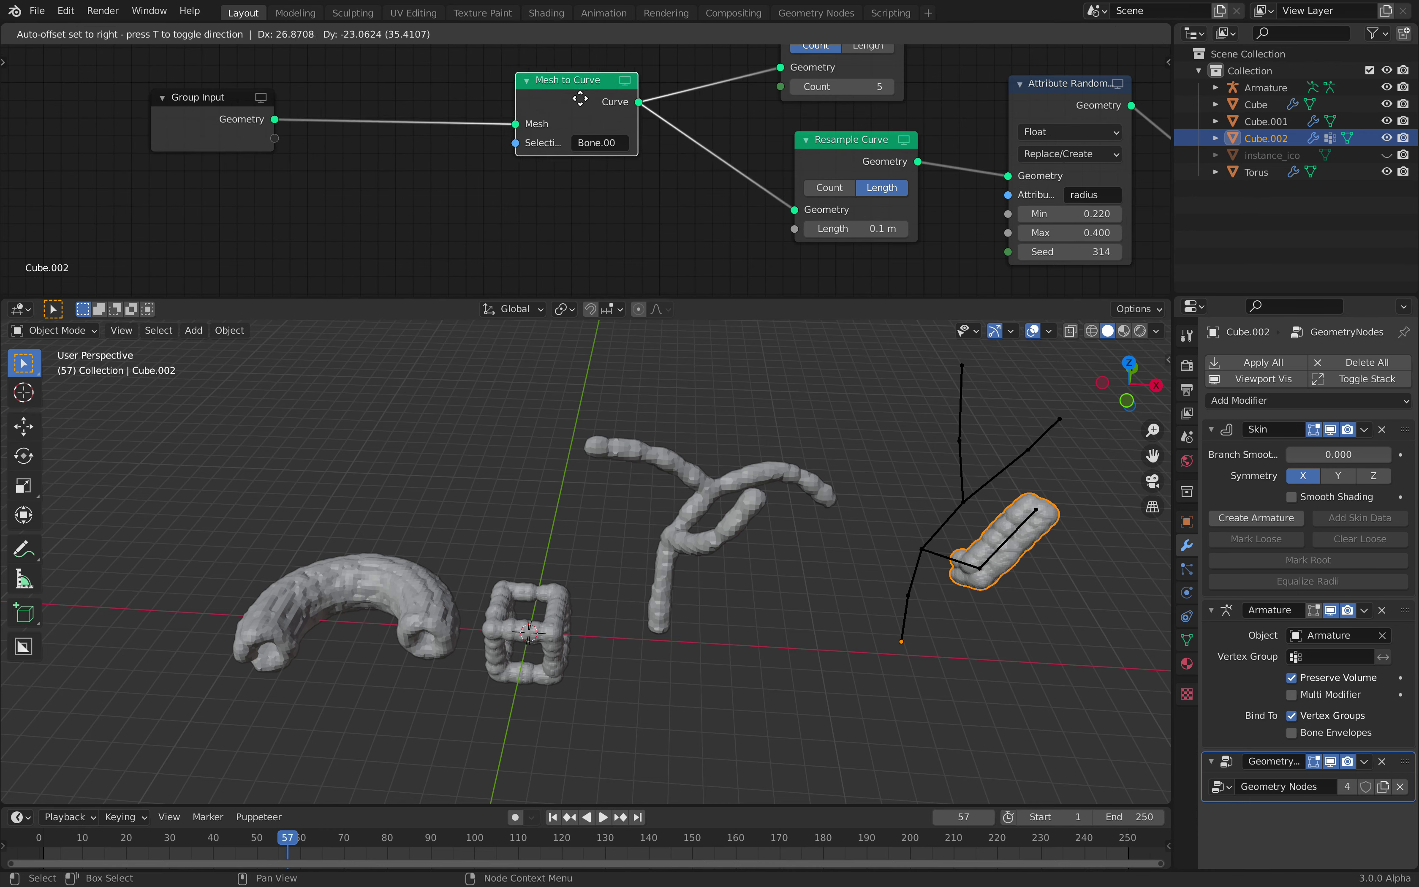
pyautogui.click(587, 101)
# Try Bone.02 and position as the Mesh to Curve selection, and return it to Bone.00
pyautogui.click(604, 145)
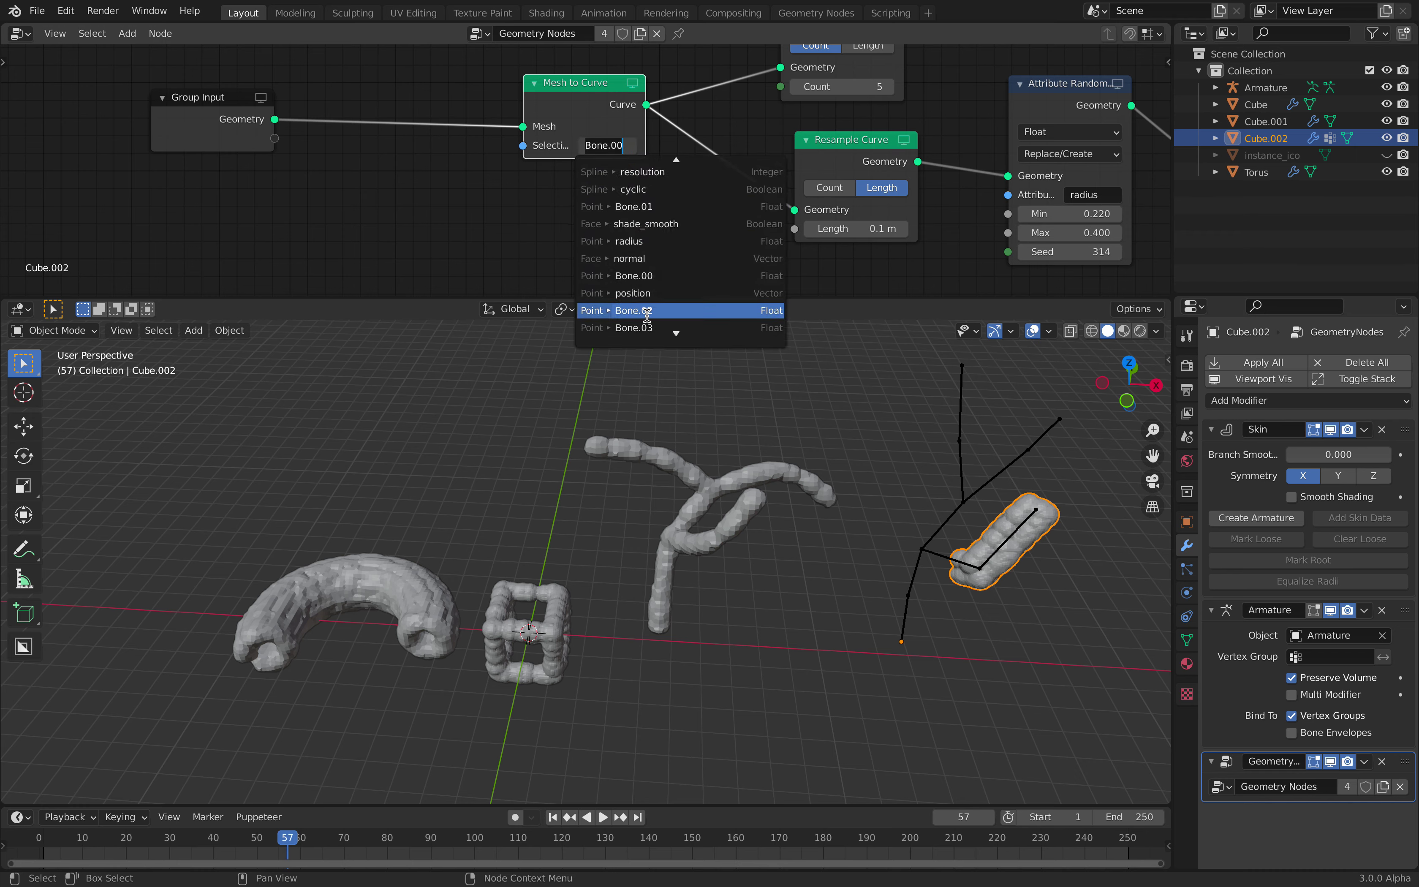
pyautogui.click(646, 315)
pyautogui.click(603, 145)
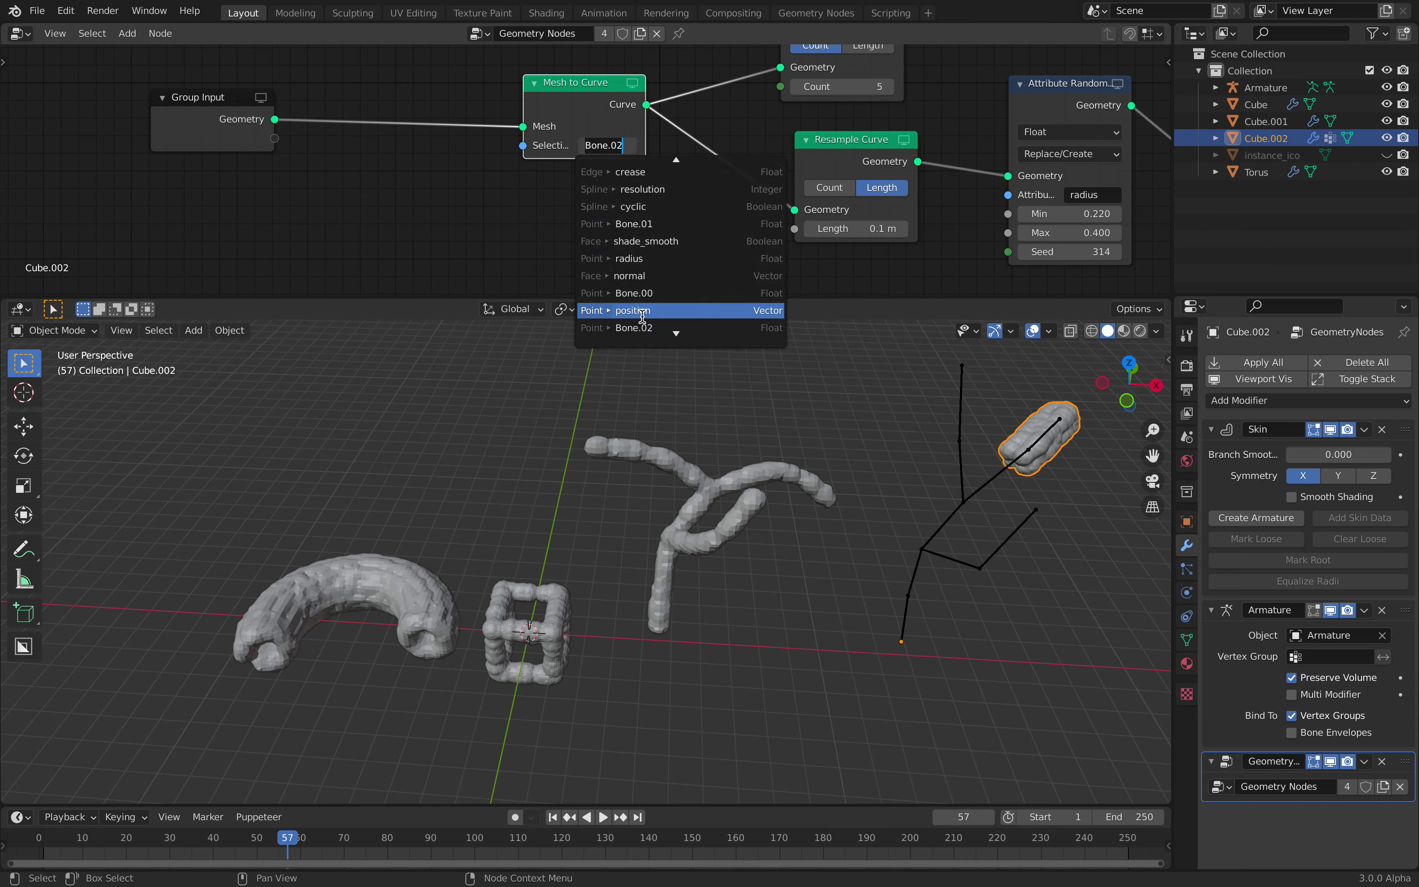
pyautogui.click(641, 315)
pyautogui.click(603, 145)
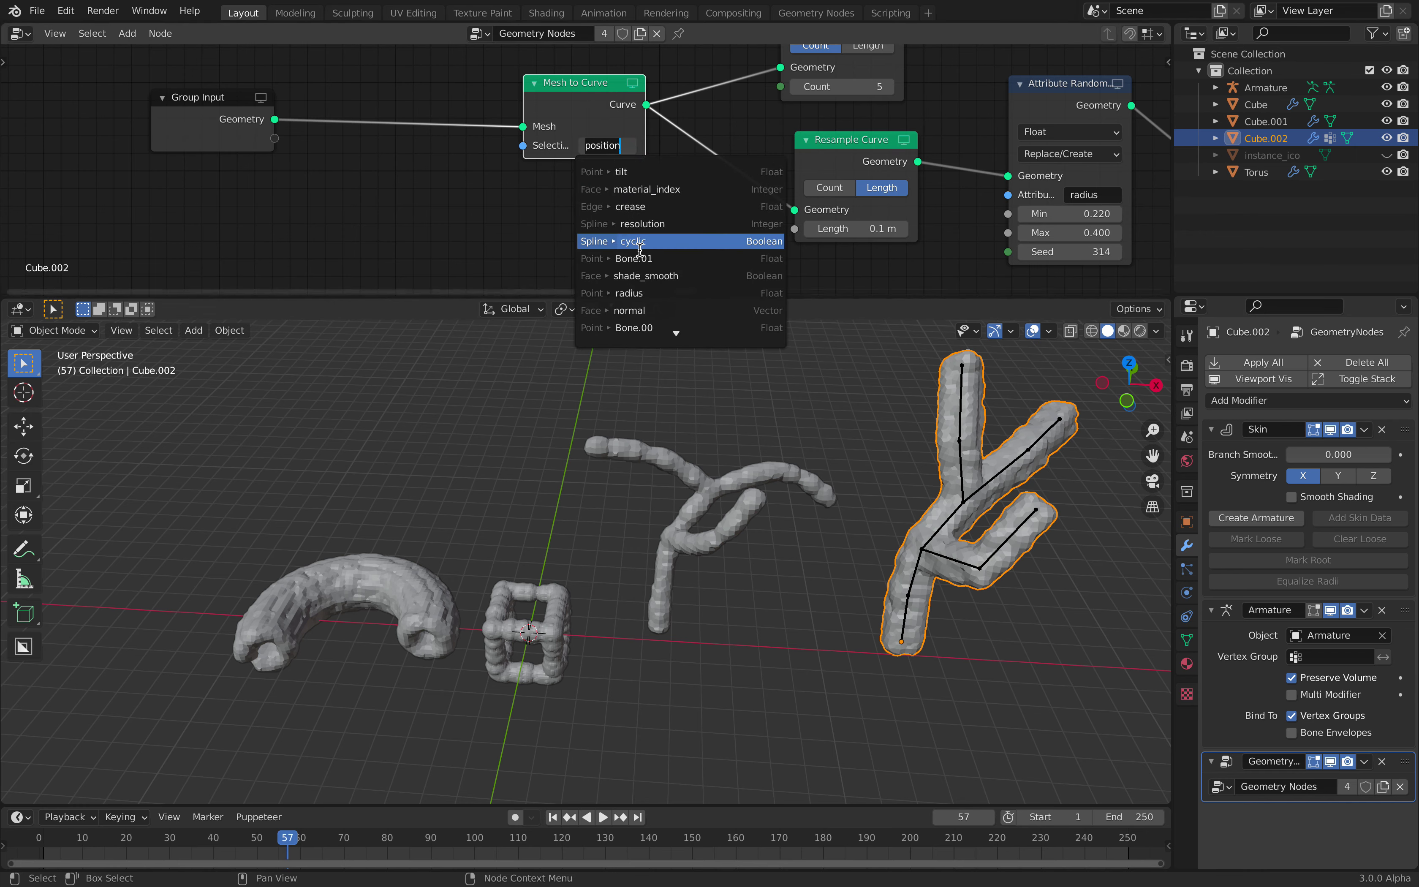
pyautogui.click(638, 327)
# Deselect the branch object and save the file
pyautogui.moveTo(892, 492); pyautogui.dragTo(644, 513, button='middle')
pyautogui.click(890, 462)
pyautogui.hotkey('ctrl', 's')
# Switch the node editor to Sverchok Nodes and create a new node tree
pyautogui.scroll(-2, 492, 222)
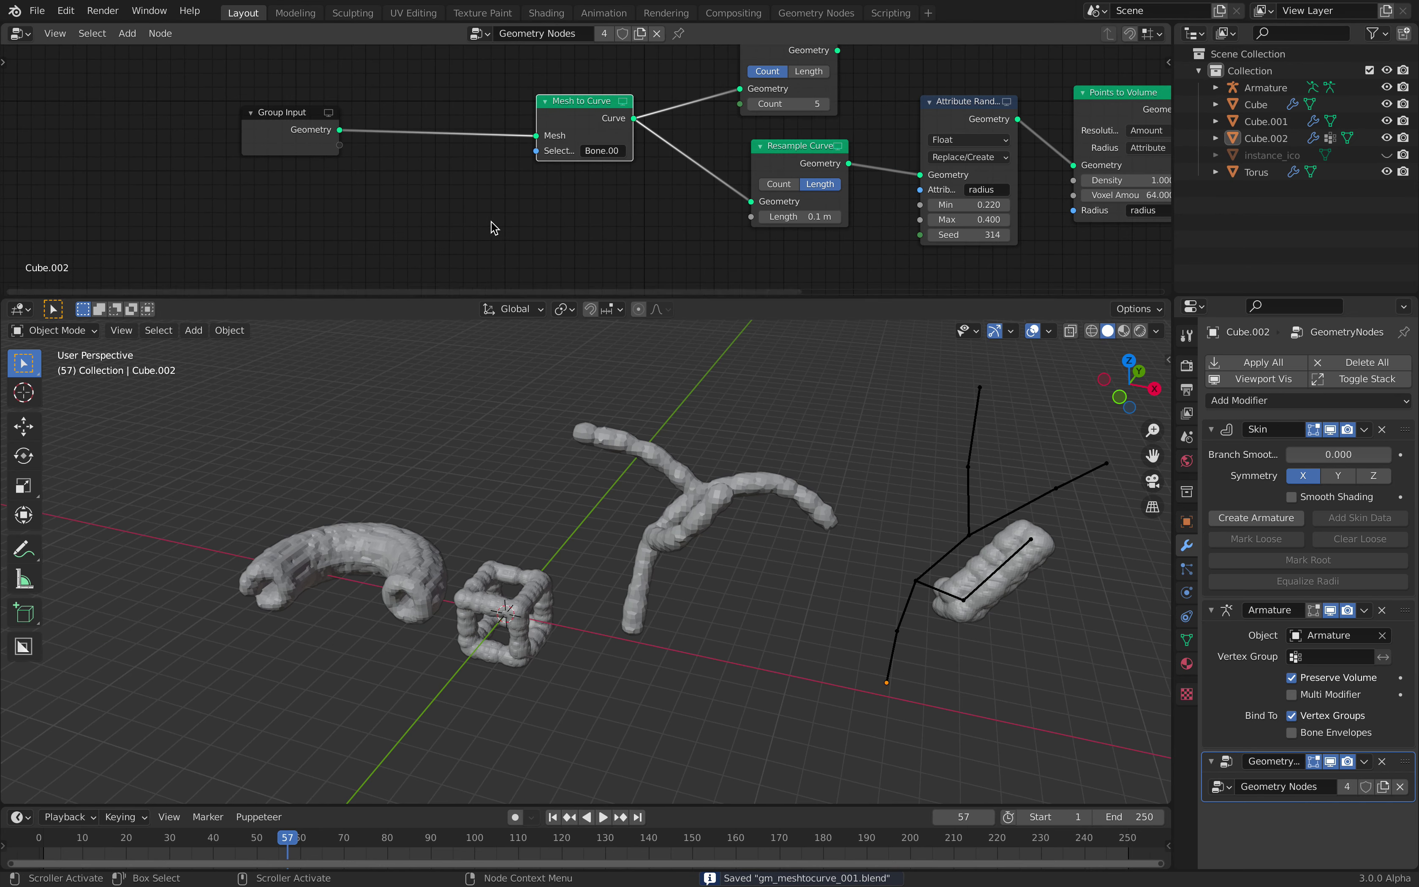
pyautogui.scroll(-1, 491, 222)
pyautogui.moveTo(448, 139); pyautogui.dragTo(228, 174, button='middle')
pyautogui.scroll(-3, 356, 163)
pyautogui.moveTo(355, 162); pyautogui.dragTo(319, 138, button='middle')
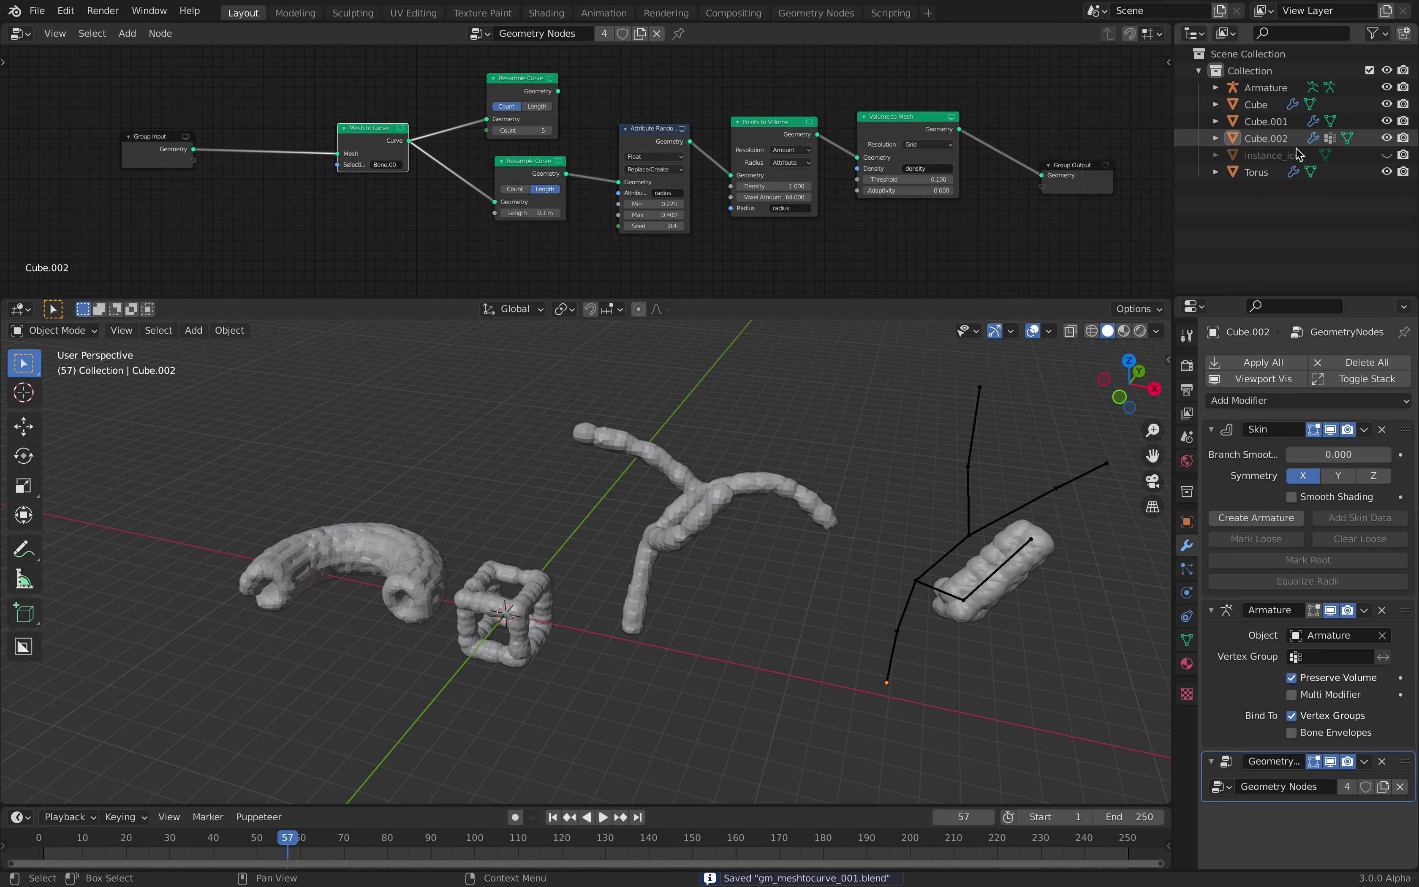
pyautogui.click(18, 41)
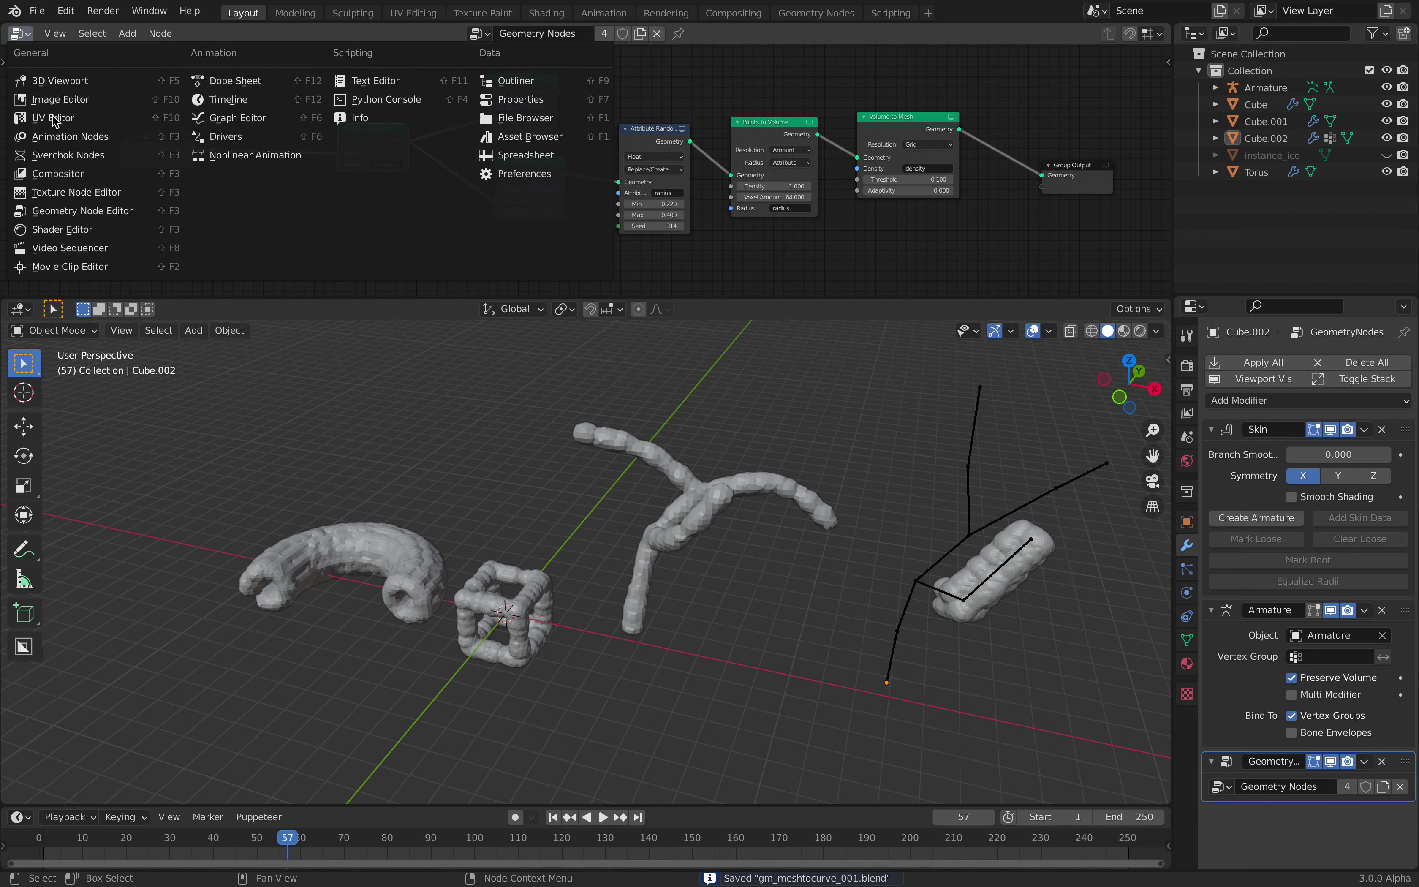
pyautogui.click(71, 160)
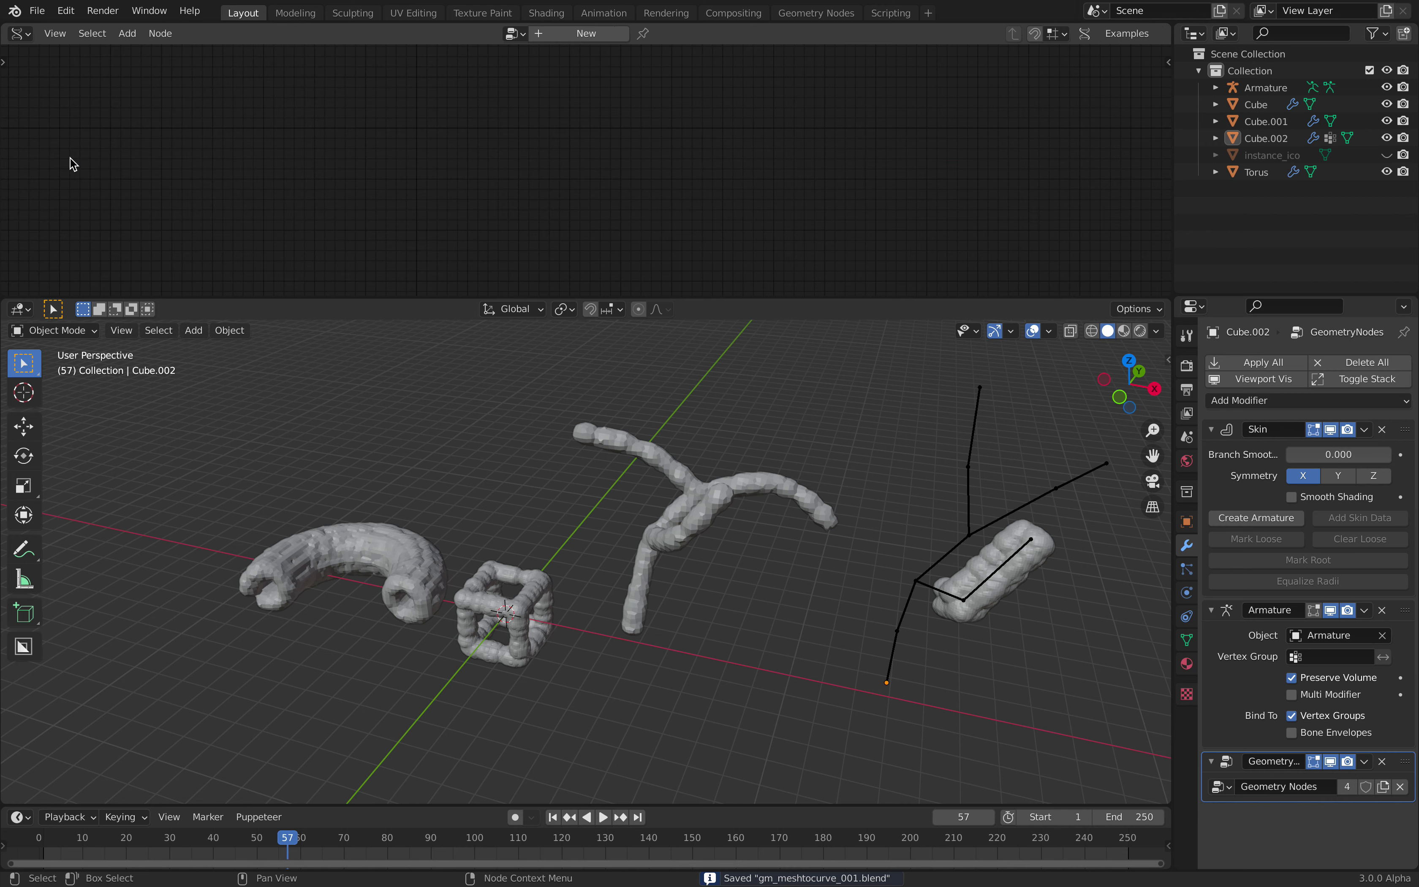
pyautogui.click(581, 34)
# Add a Vector Noise node to the Sverchok tree
pyautogui.hotkey('shift', 'a')
pyautogui.click(499, 121)
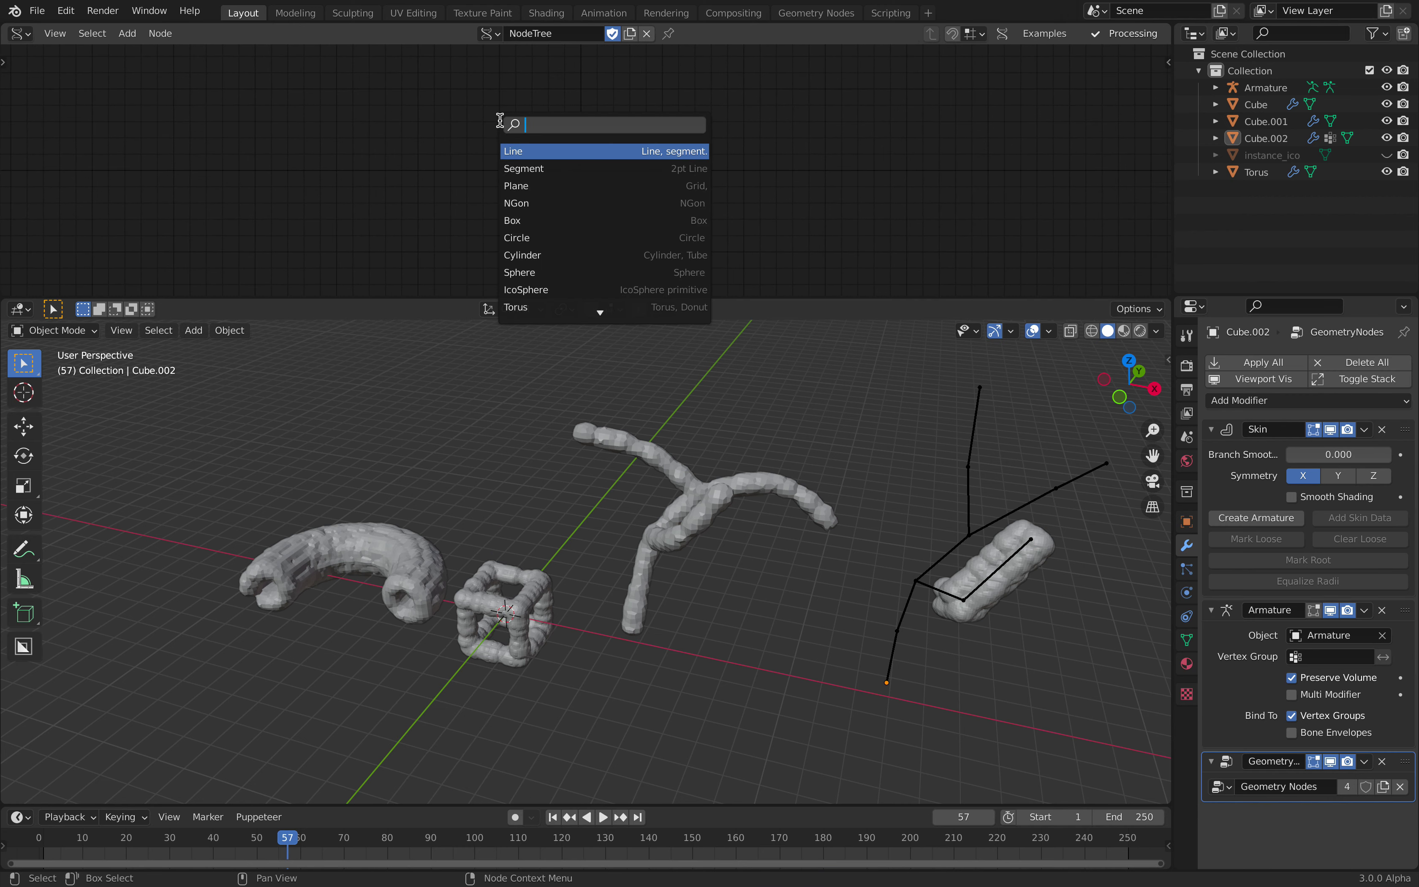
pyautogui.write('vector ')
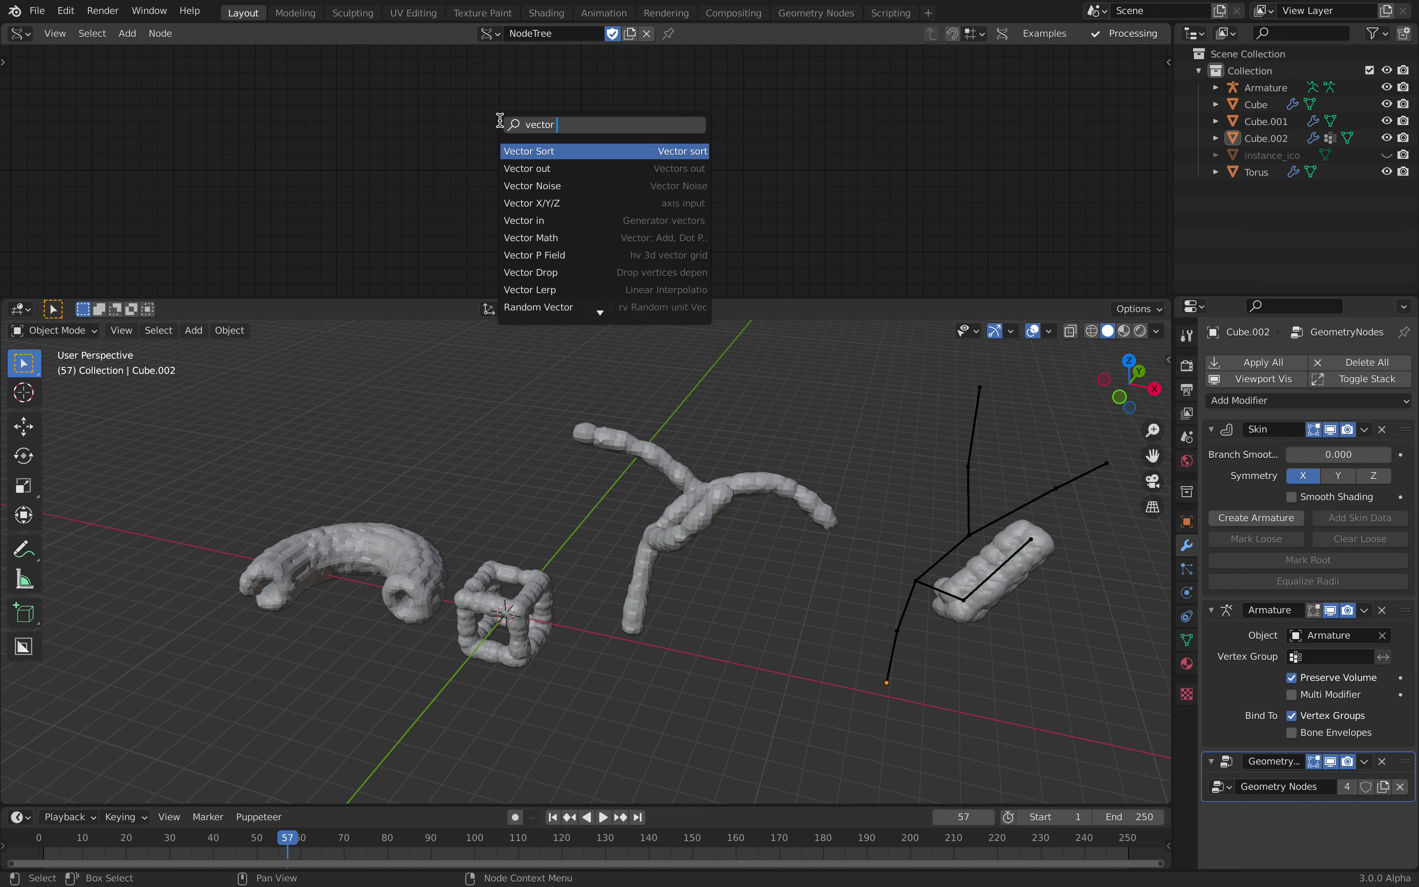
pyautogui.write('noi')
pyautogui.press('Return')
pyautogui.click(500, 121)
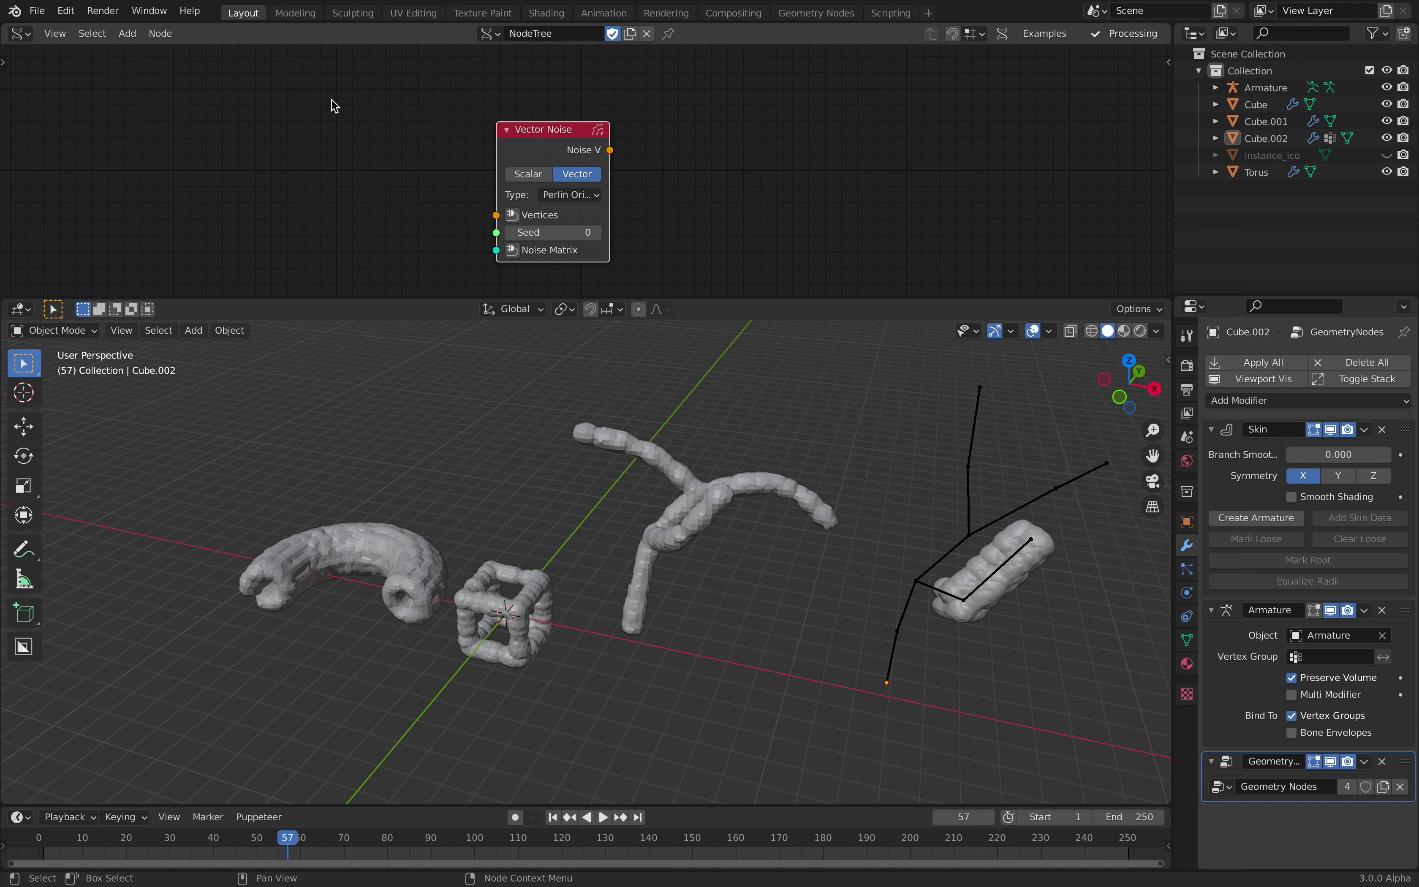
# Add a Random Vector node beside the Vector Noise node
pyautogui.hotkey('shift', 'a')
pyautogui.write('random')
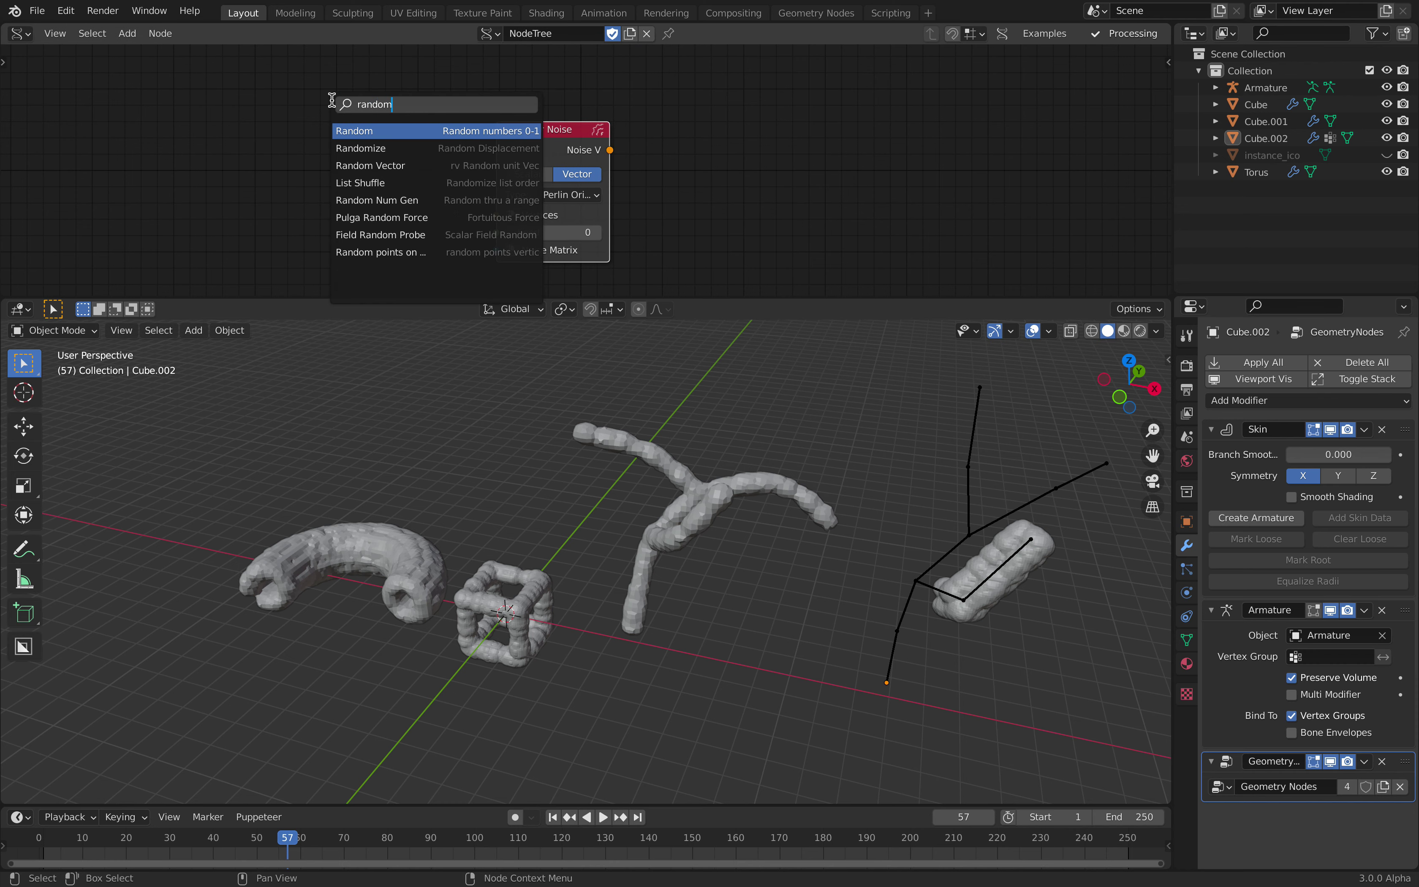
pyautogui.write(' v')
pyautogui.press('Return')
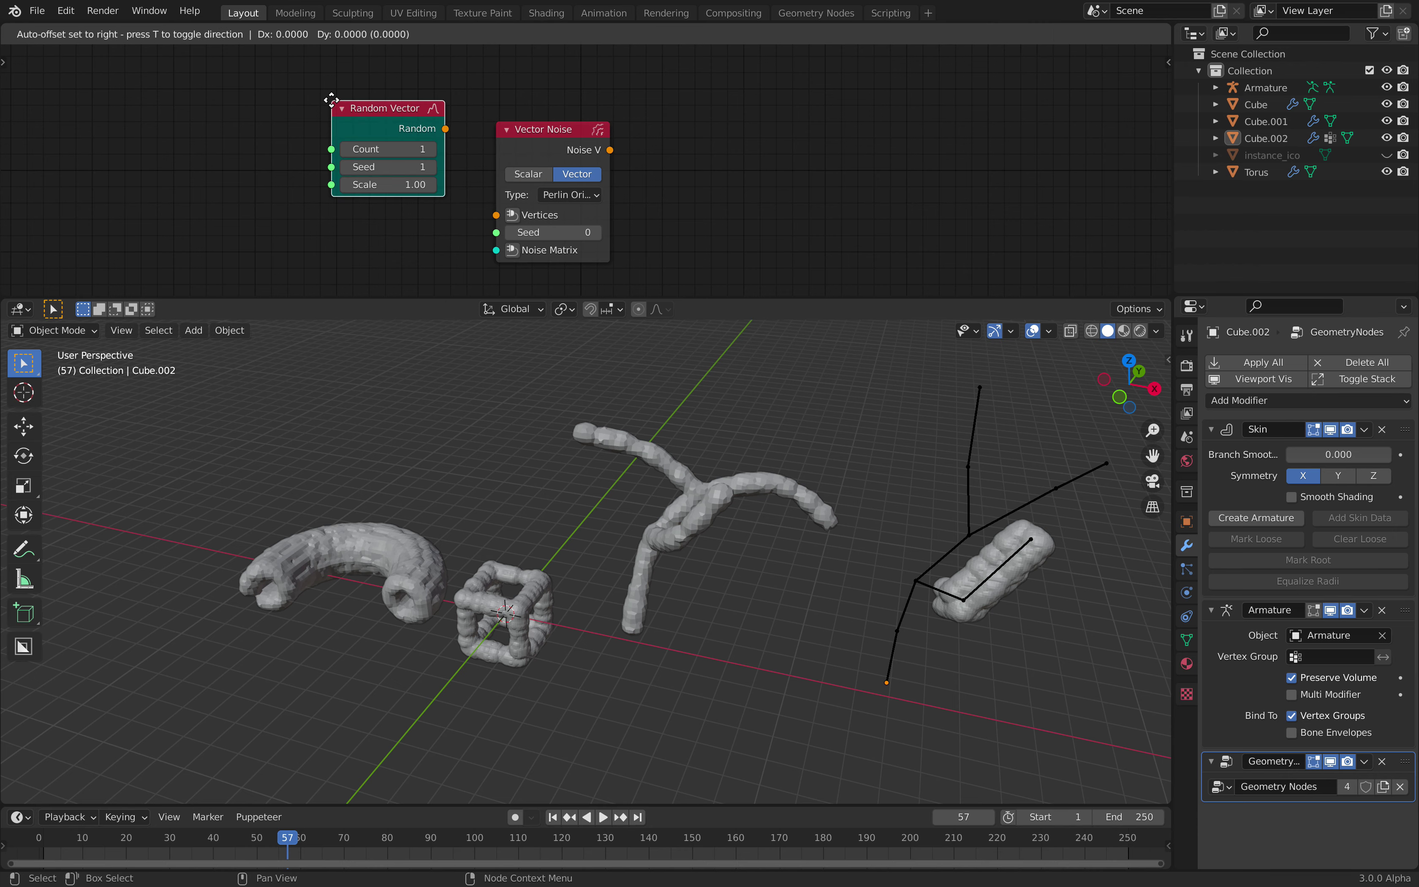
pyautogui.click(322, 141)
# Add a Line node and link its Verts output to the Vertices input of Vector Noise
pyautogui.moveTo(353, 150); pyautogui.dragTo(517, 175, button='middle')
pyautogui.hotkey('shift', 'a')
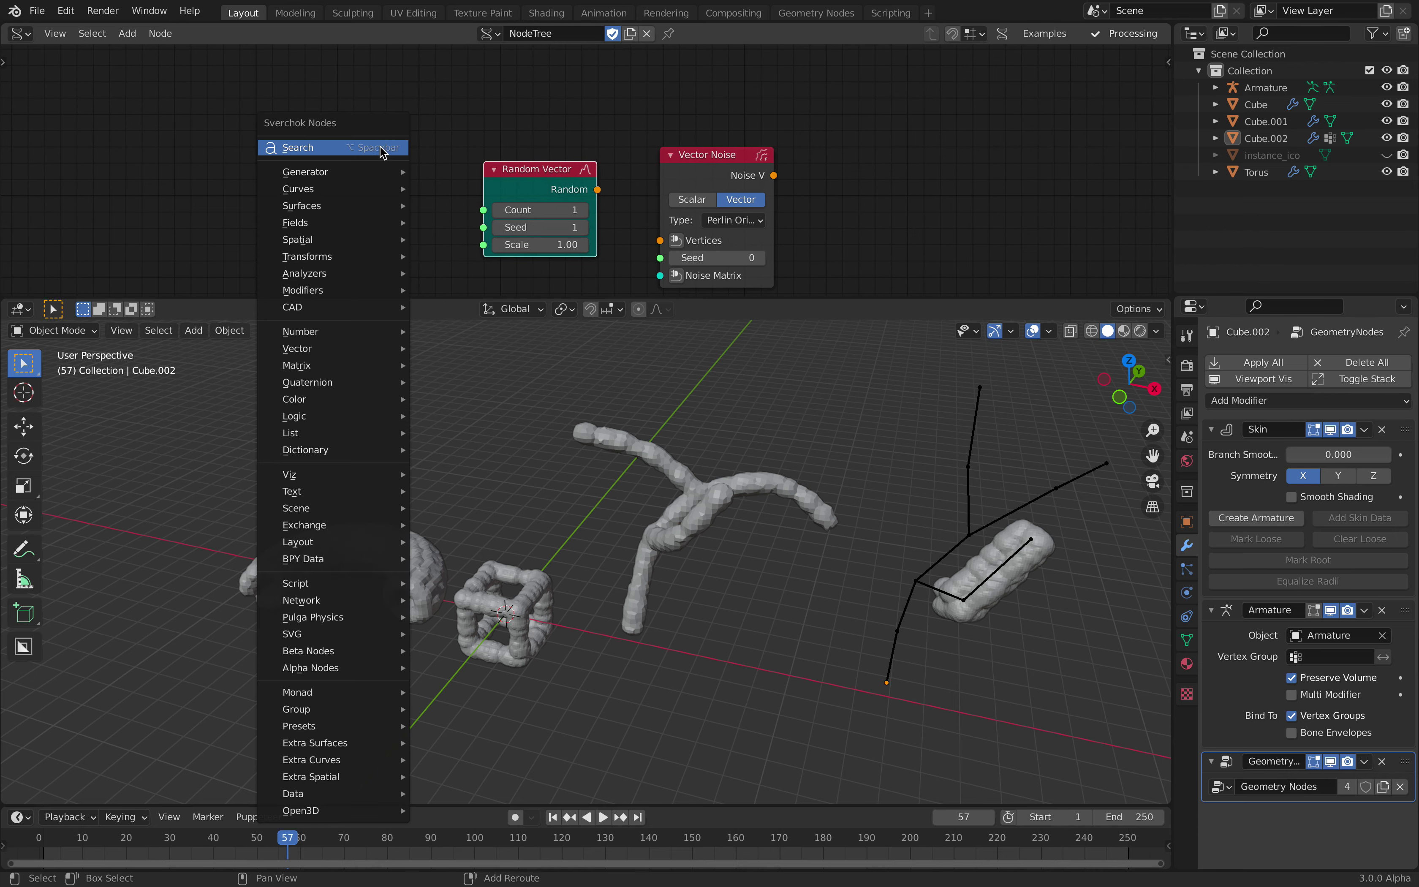
pyautogui.write('lin')
pyautogui.press('Down')
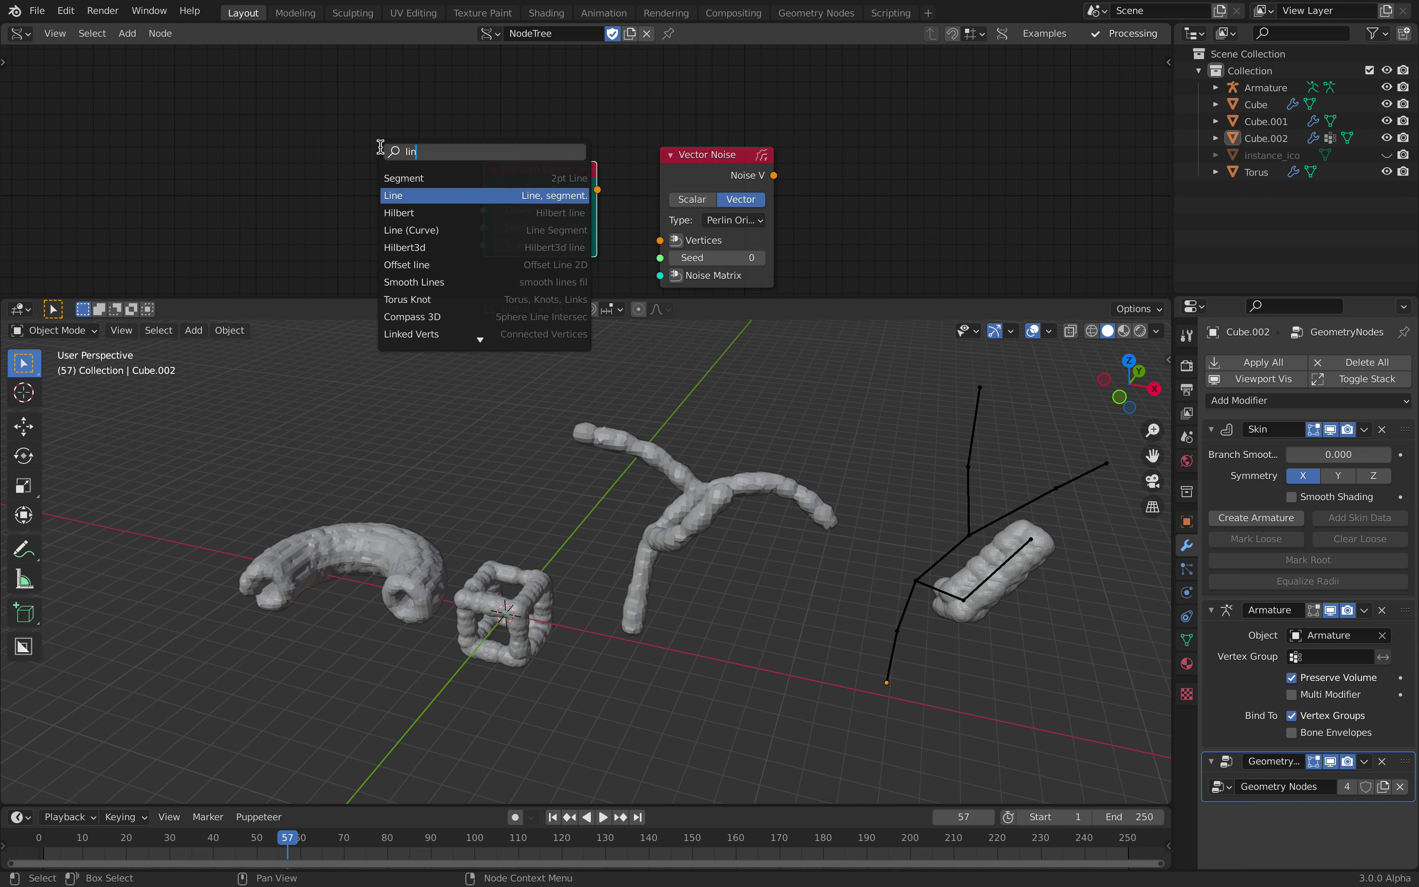
pyautogui.press('Return')
pyautogui.click(267, 114)
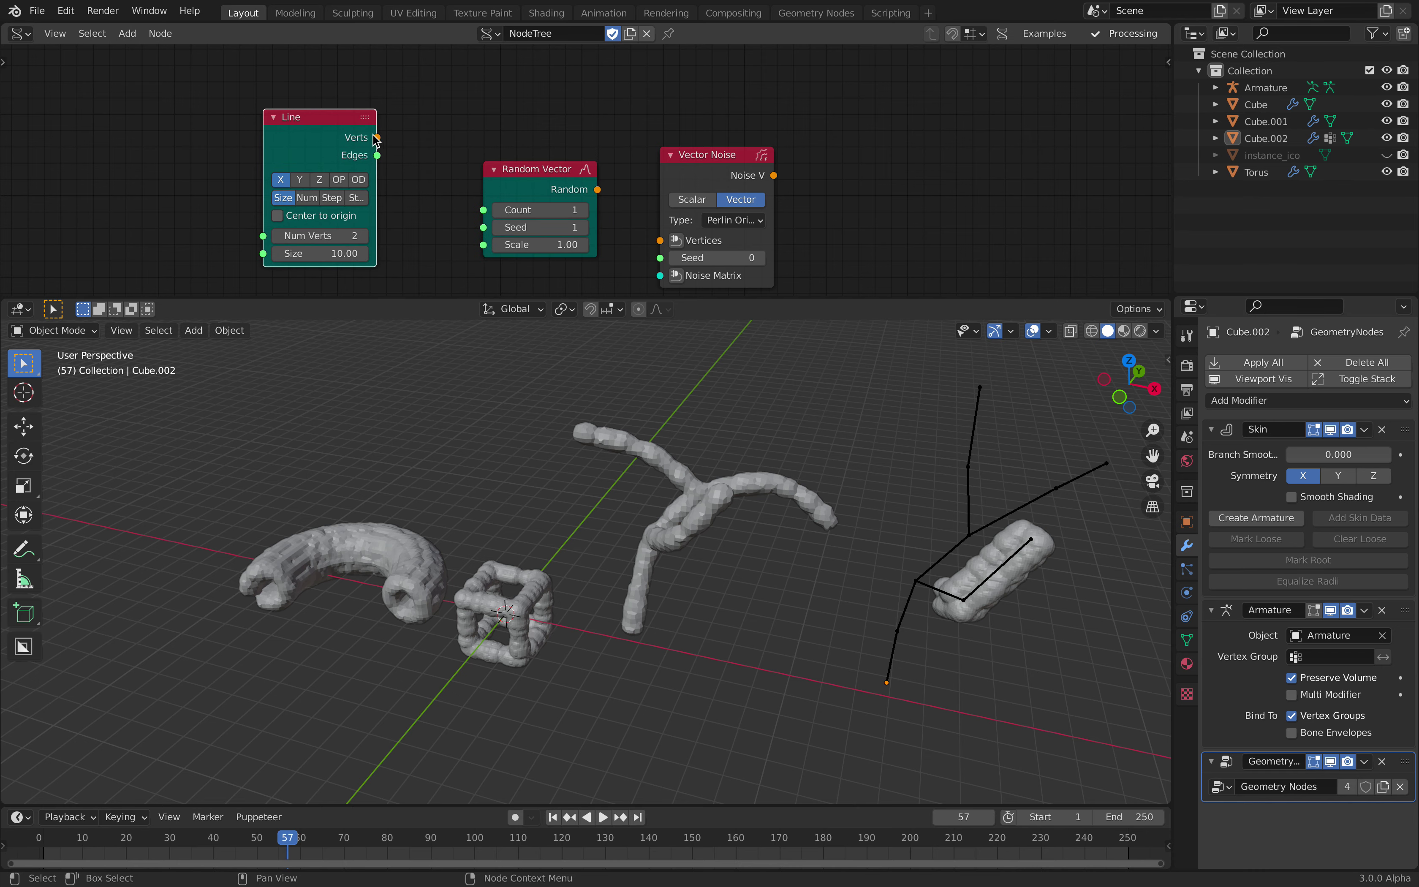
pyautogui.moveTo(374, 136); pyautogui.dragTo(659, 241)
# Delete the Random Vector node and move Vector Noise closer to the Line node
pyautogui.click(556, 170)
pyautogui.press('x')
pyautogui.moveTo(728, 167); pyautogui.dragTo(537, 136)
# Add a Mesh viewer node beyond the Vector Noise node
pyautogui.hotkey('shift', 'a')
pyautogui.click(719, 130)
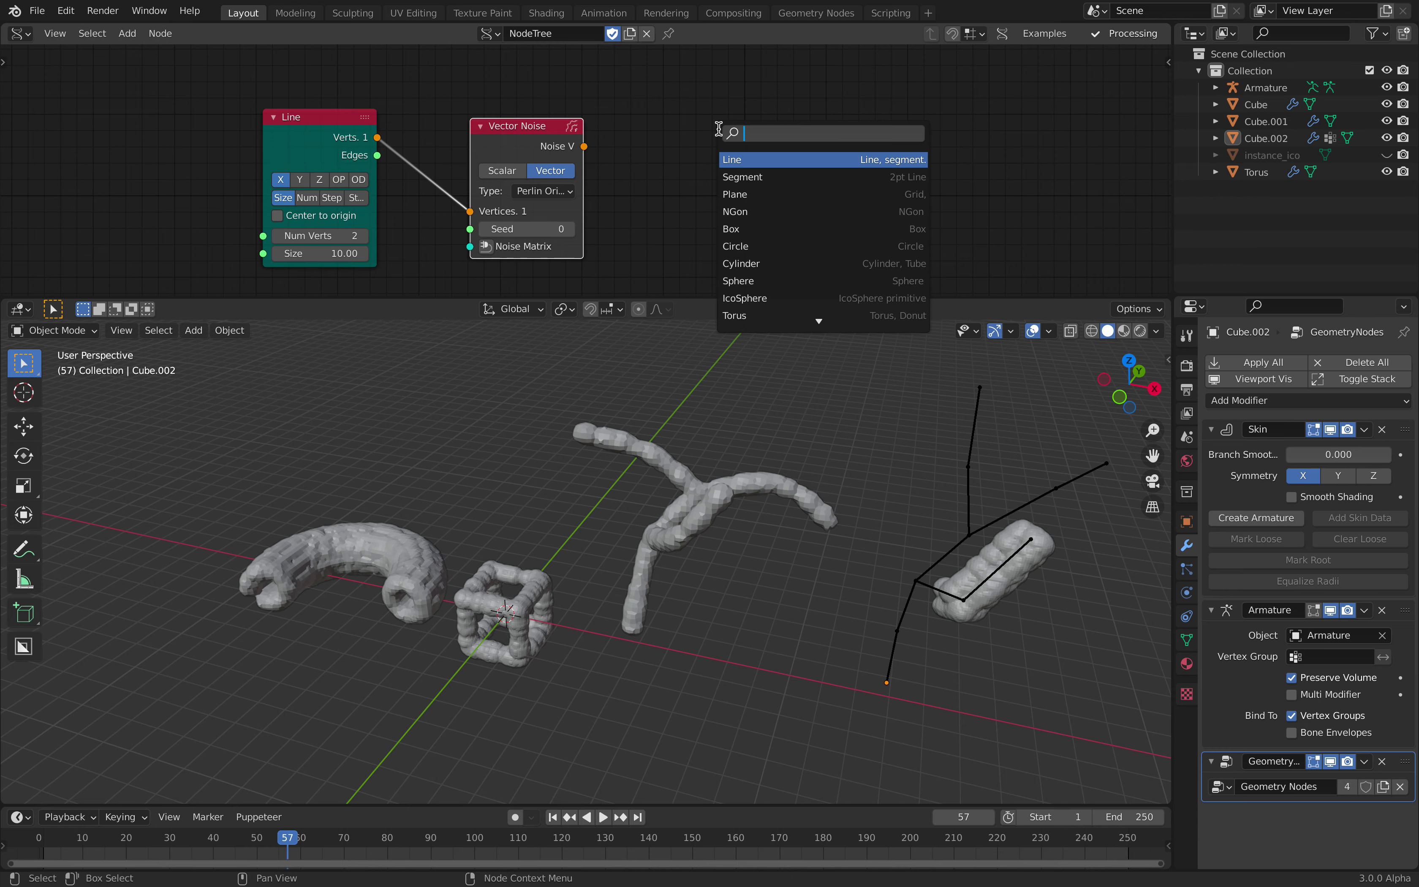
pyautogui.write('mesh vi')
pyautogui.press('Return')
pyautogui.click(700, 89)
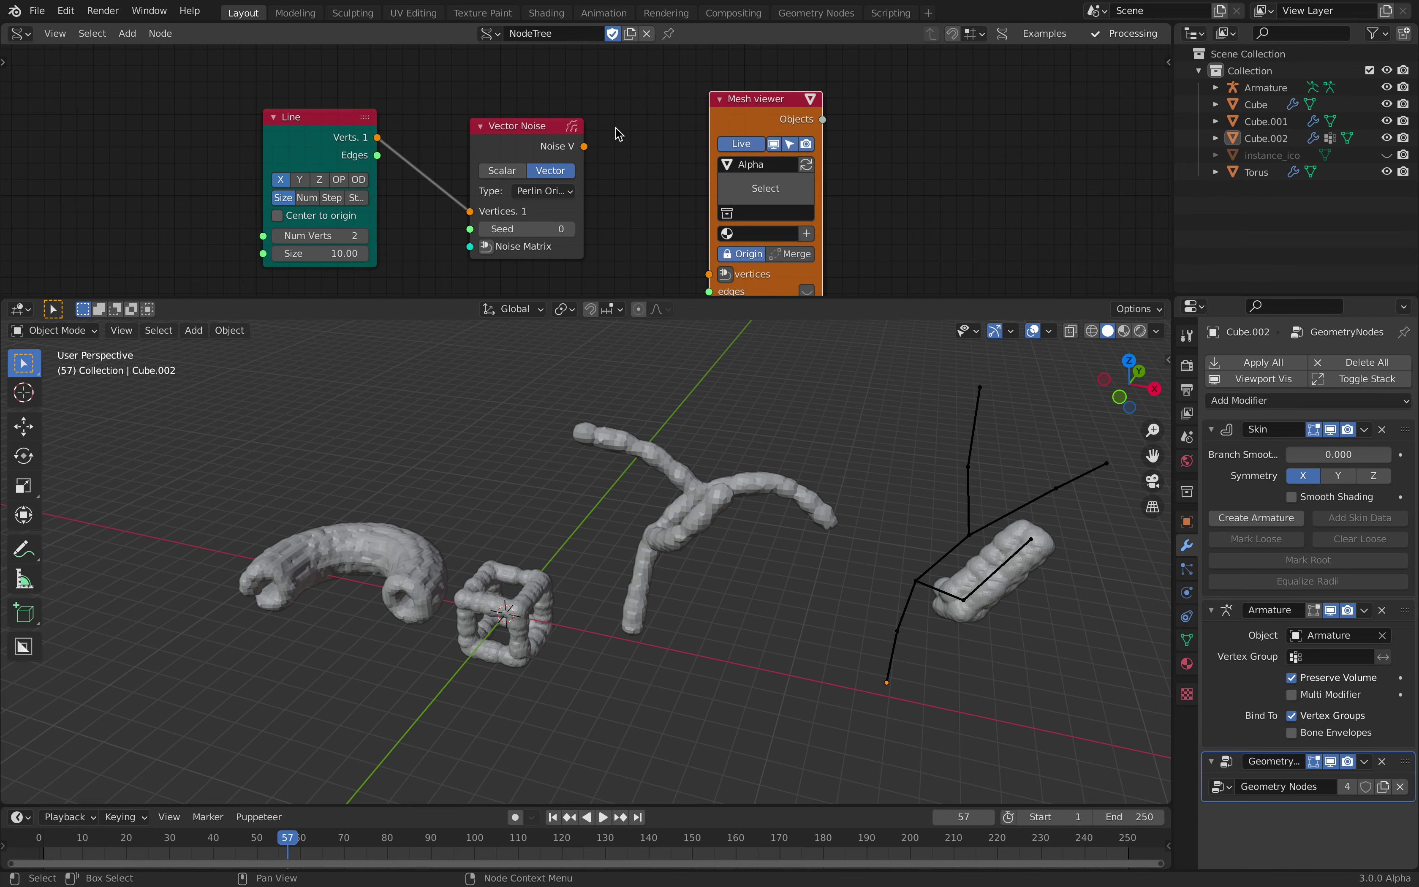
# Link the Vector Noise output to the Mesh viewer's vertices and the Line's Edges to its edges
pyautogui.scroll(-1, 614, 130)
pyautogui.moveTo(613, 131); pyautogui.dragTo(560, 87, button='middle')
pyautogui.moveTo(533, 102); pyautogui.dragTo(647, 220)
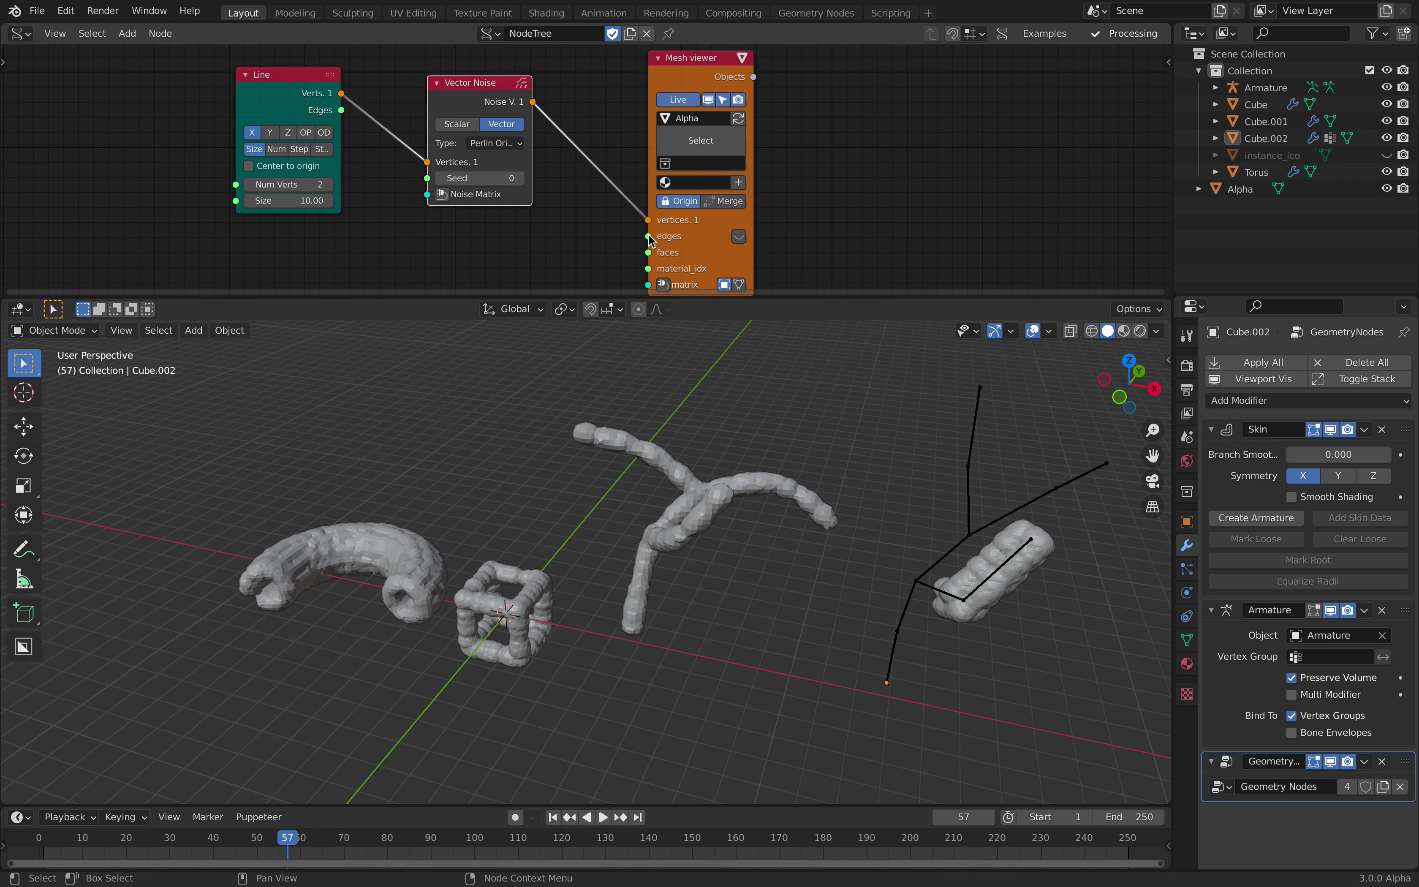
pyautogui.moveTo(341, 110); pyautogui.dragTo(648, 236)
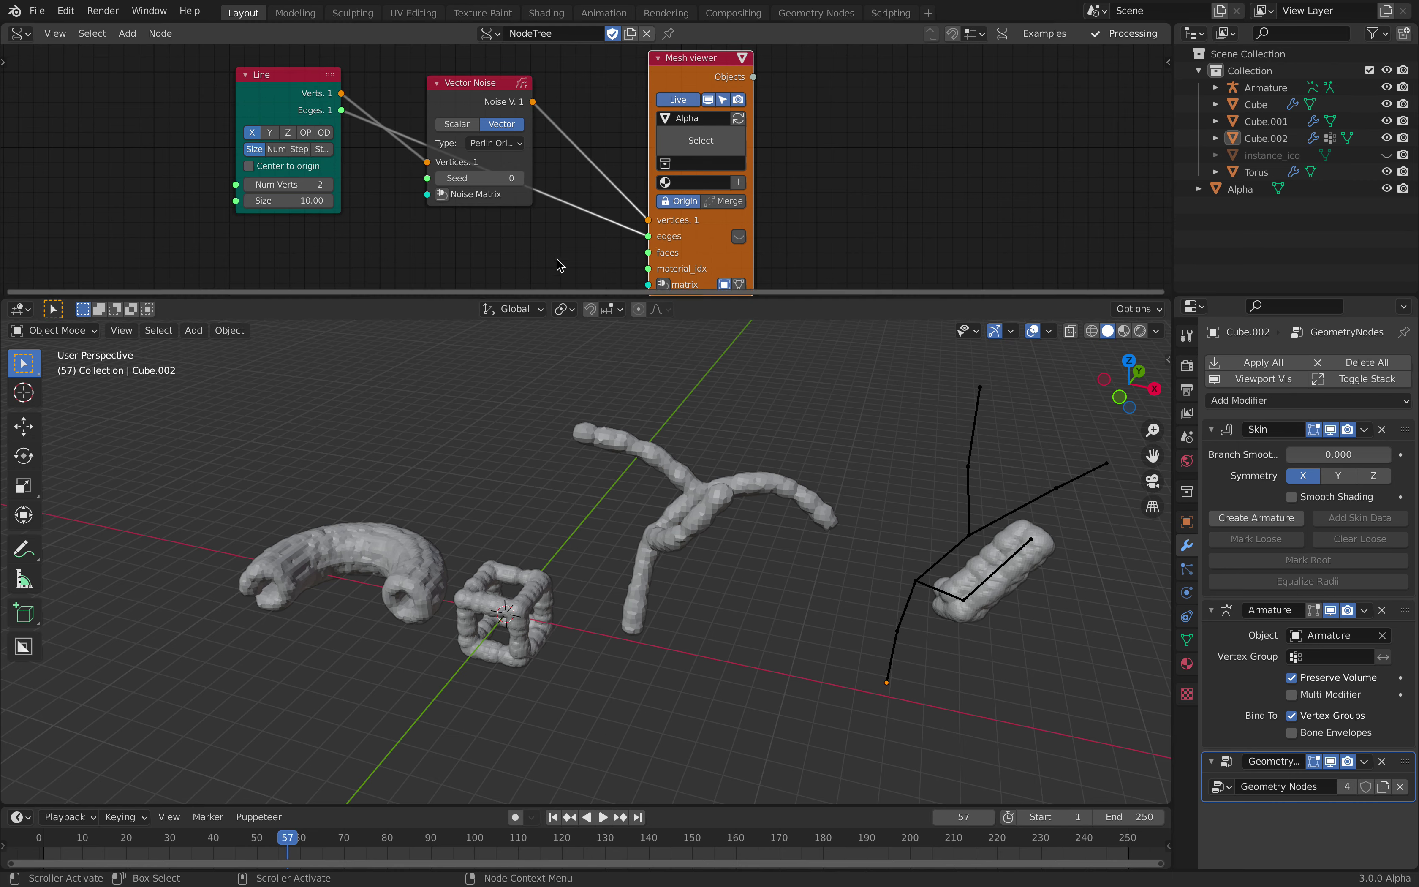
# Select the Alpha object, attach a Matrix In node to the Mesh viewer's matrix input and set its location X to -12.3
pyautogui.click(1246, 189)
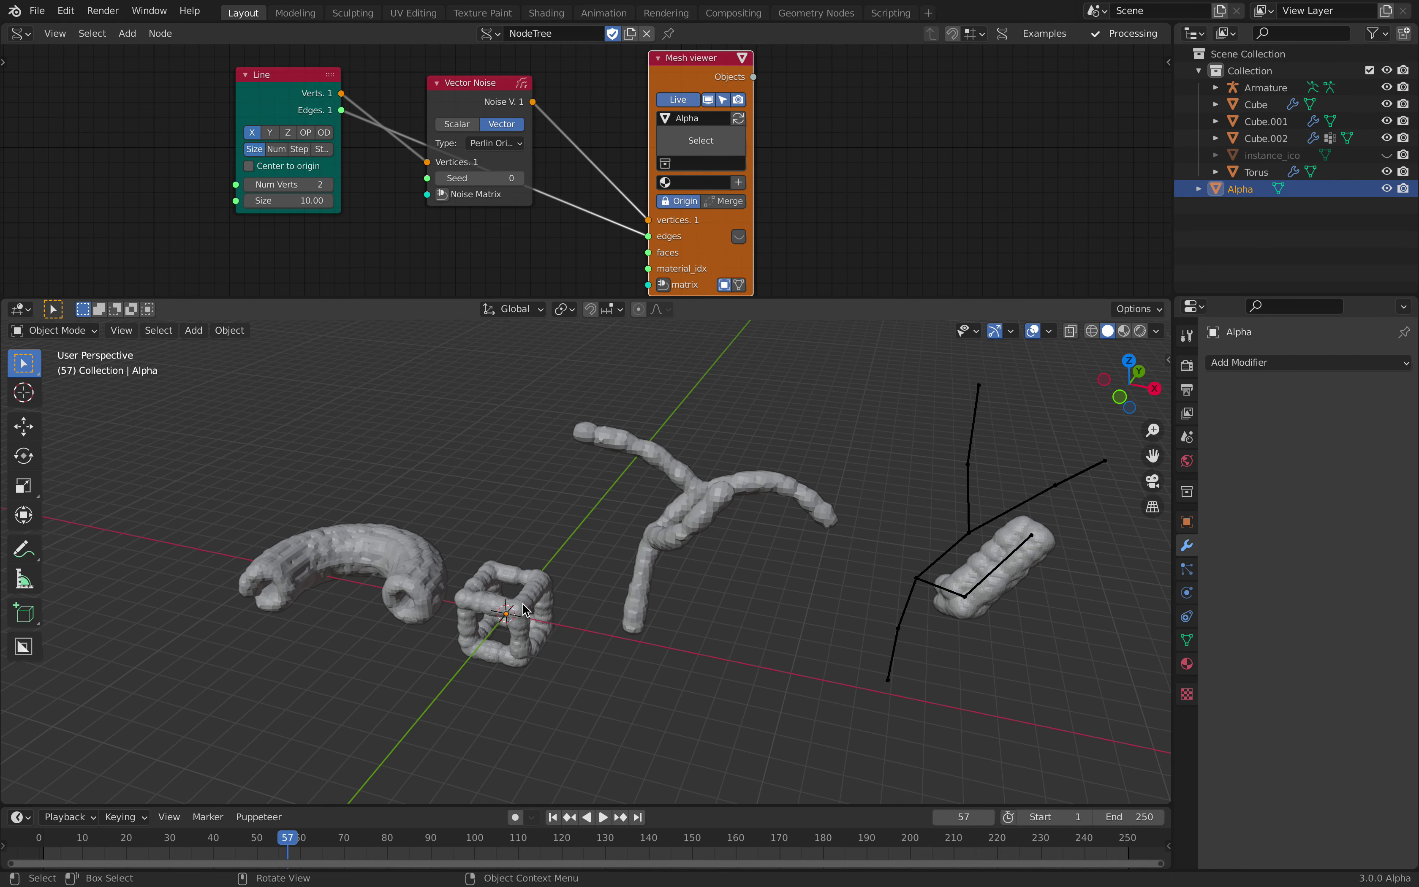
pyautogui.moveTo(595, 235); pyautogui.dragTo(602, 146, button='middle')
pyautogui.click(657, 200)
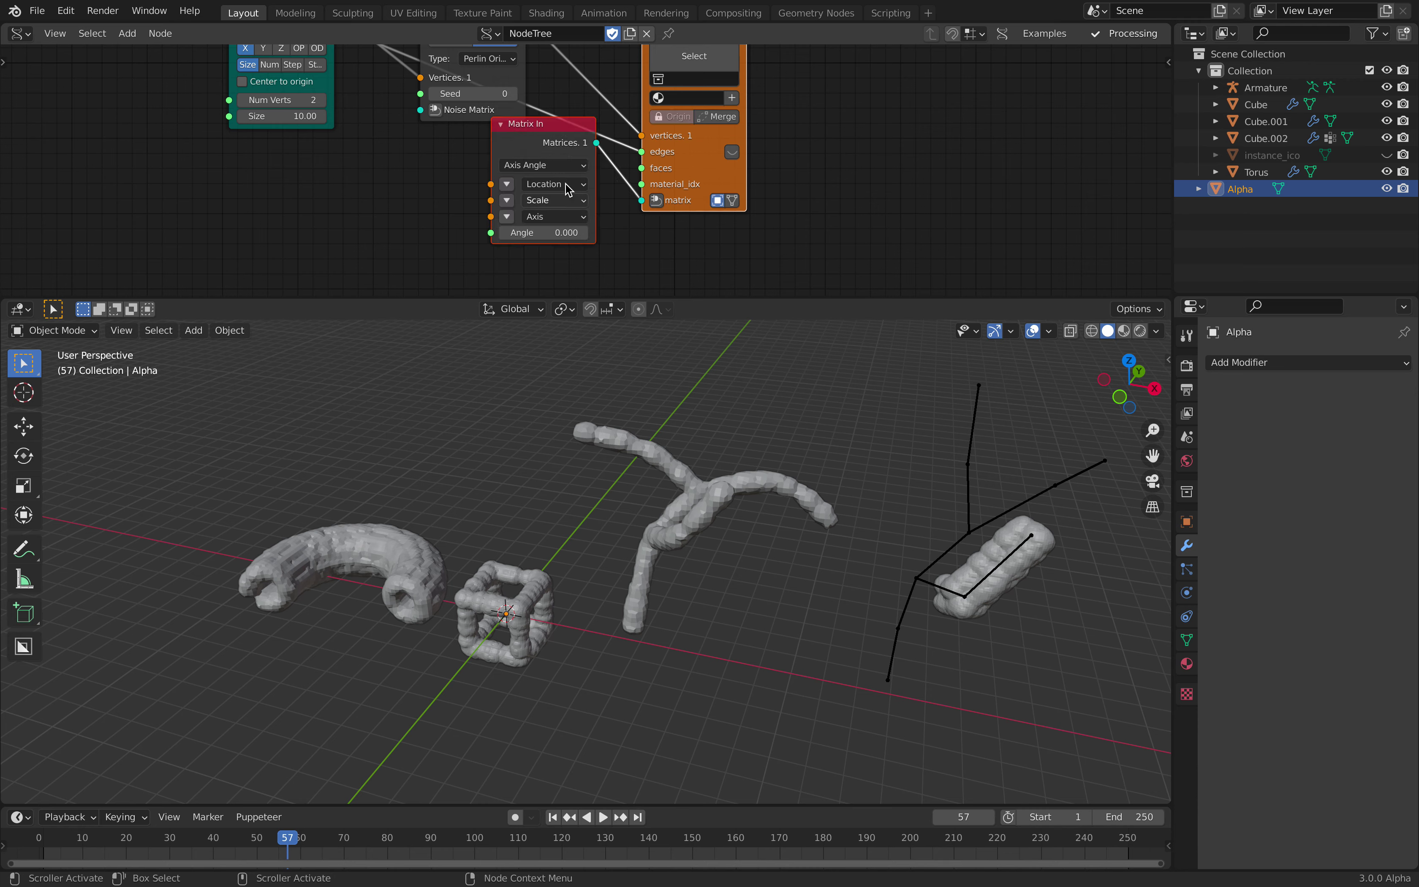
pyautogui.click(509, 184)
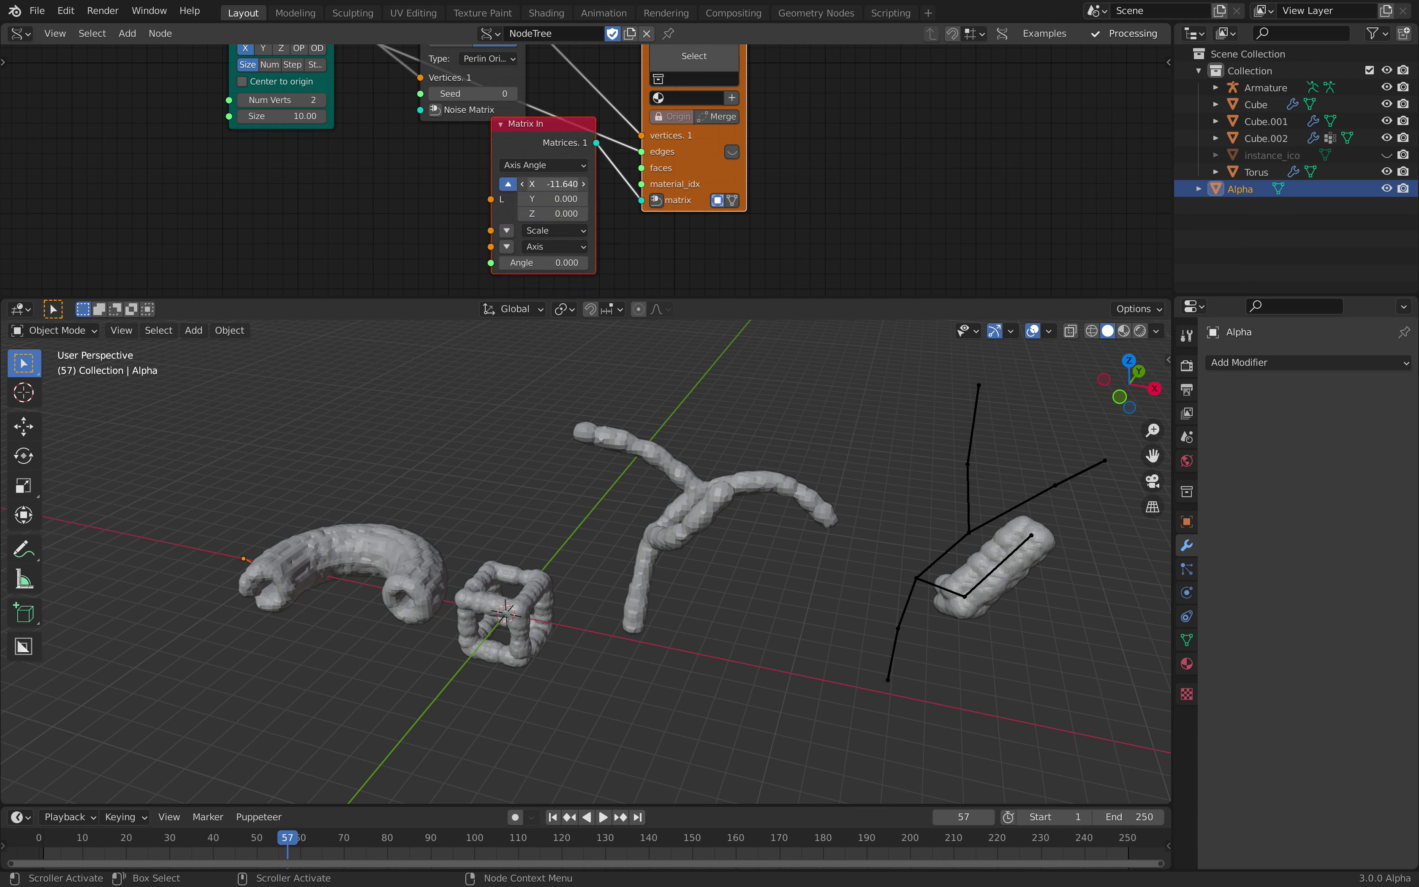
pyautogui.moveTo(554, 184); pyautogui.dragTo(534, 184)
# Set the Line node's Num Verts to 50 and its Size to 10.96
pyautogui.moveTo(486, 216); pyautogui.dragTo(585, 283, button='middle')
pyautogui.moveTo(384, 167); pyautogui.dragTo(398, 166)
pyautogui.moveTo(474, 270); pyautogui.dragTo(640, 311, button='middle')
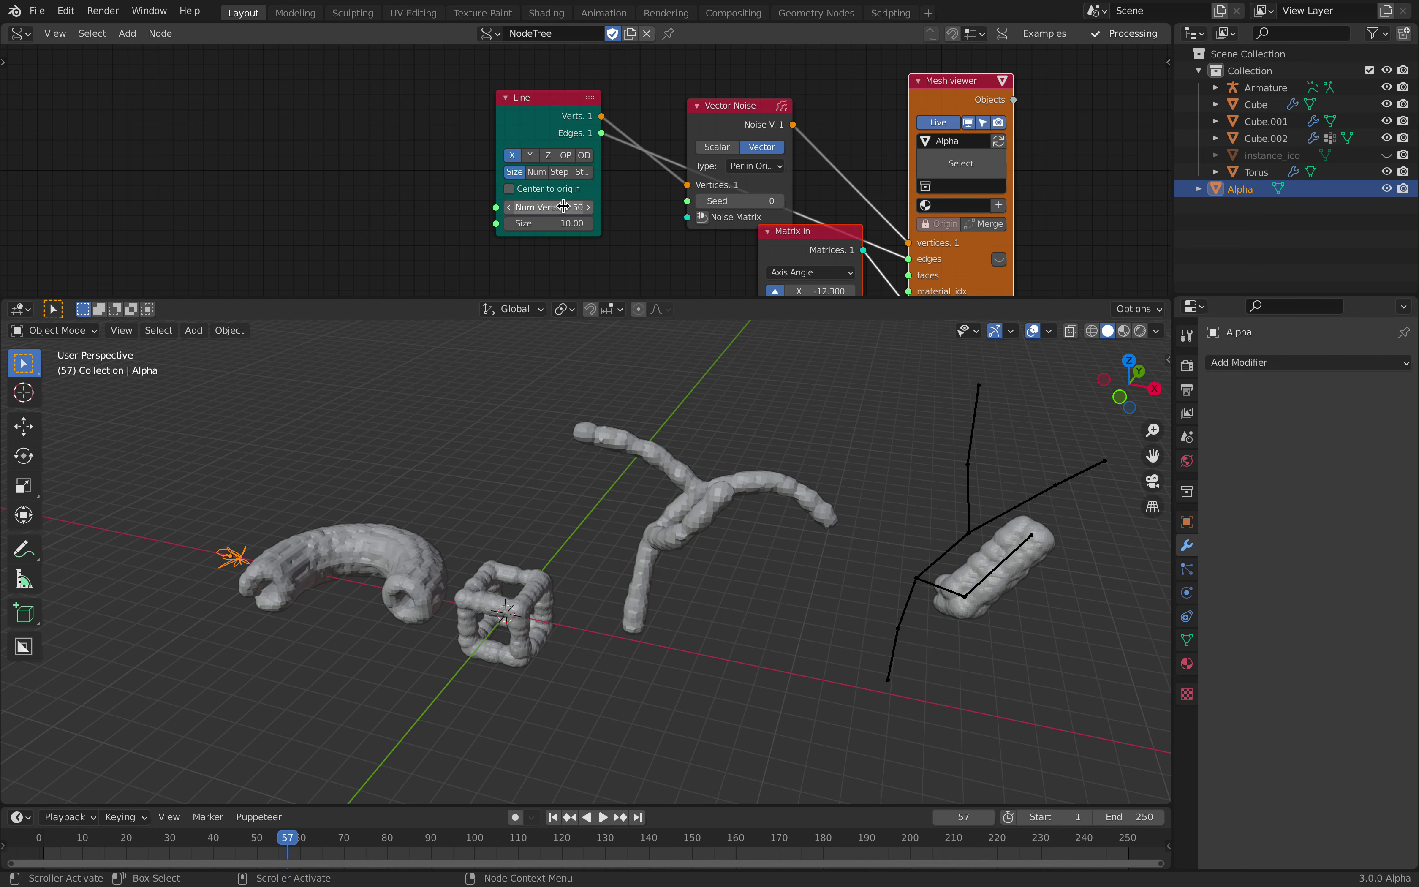
pyautogui.moveTo(446, 446); pyautogui.dragTo(322, 577, button='middle')
pyautogui.moveTo(483, 163); pyautogui.dragTo(375, 143, button='middle')
pyautogui.moveTo(836, 87); pyautogui.dragTo(702, 99, button='middle')
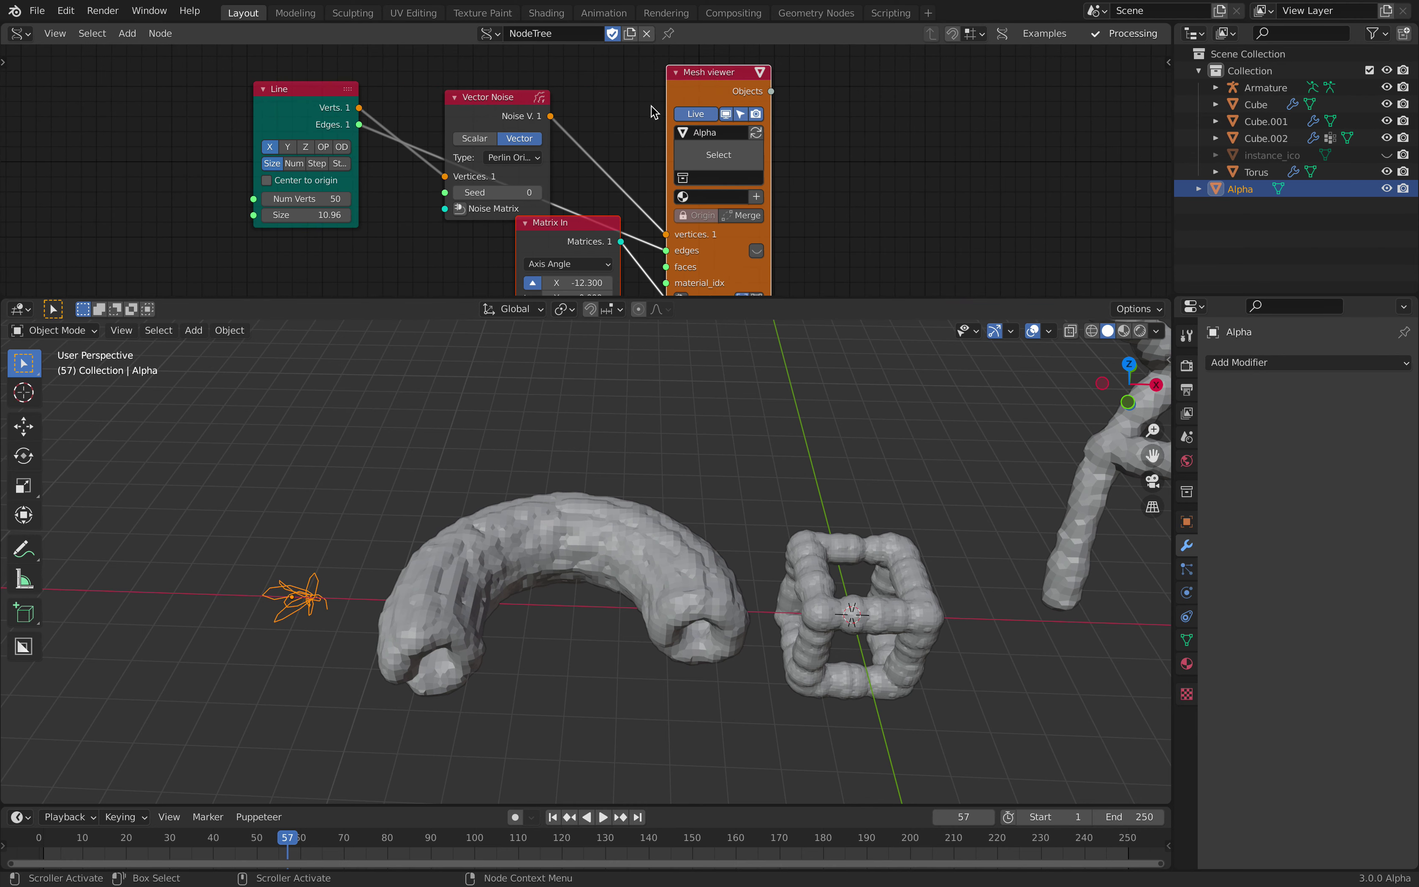
# Shift the Matrix In and Mesh viewer nodes together and set the Vector Noise seed to 36
pyautogui.moveTo(584, 200); pyautogui.dragTo(622, 149, button='middle')
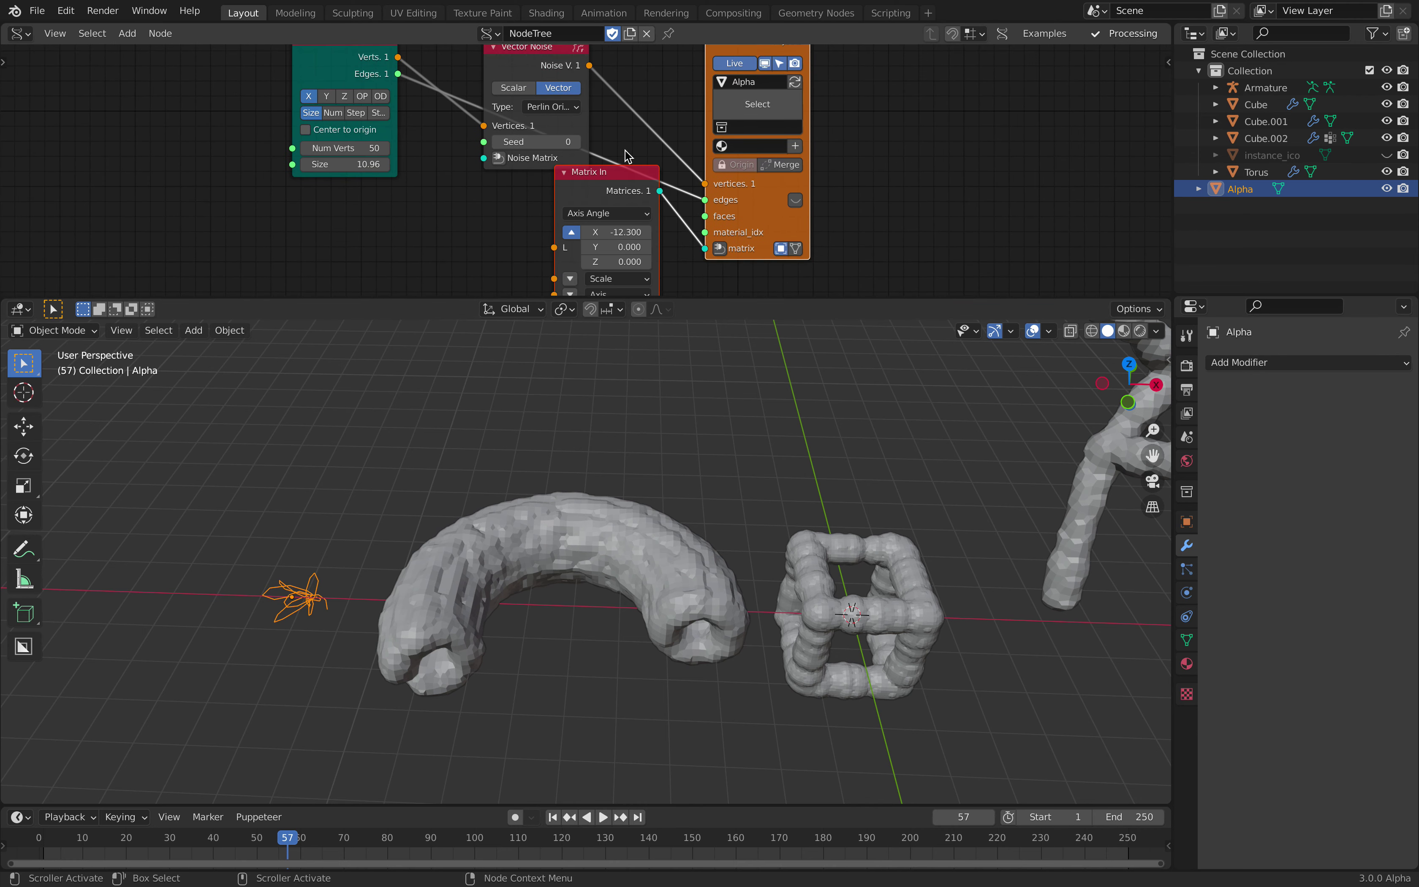
pyautogui.moveTo(601, 183); pyautogui.dragTo(529, 205)
pyautogui.moveTo(533, 142); pyautogui.dragTo(563, 141)
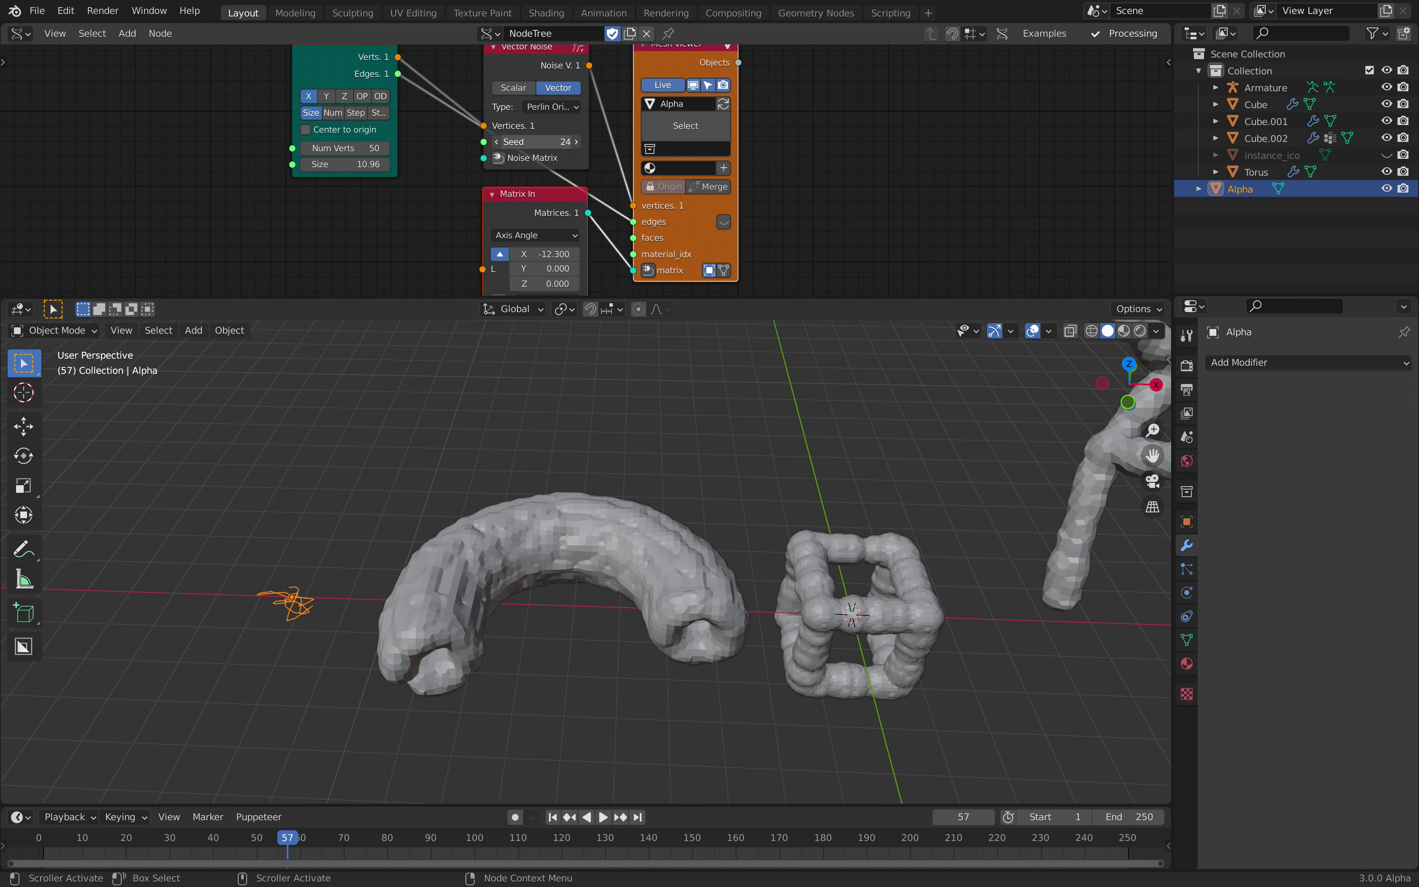
pyautogui.moveTo(405, 428); pyautogui.dragTo(418, 505, button='middle')
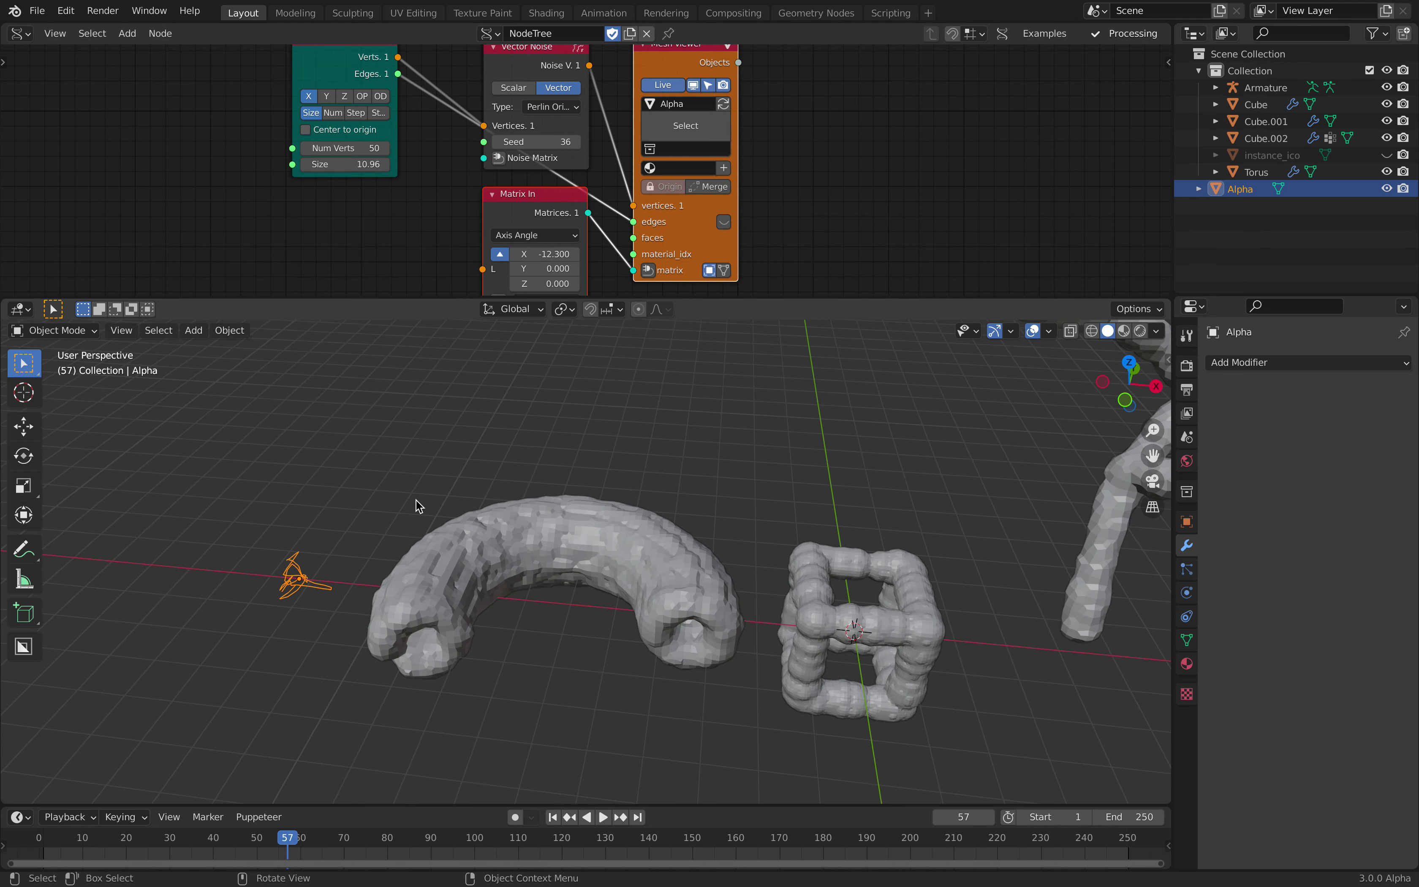
# Move the Line and Vector Noise nodes away from the Mesh viewer to open space between them
pyautogui.moveTo(355, 163); pyautogui.dragTo(368, 176, button='middle')
pyautogui.moveTo(364, 92); pyautogui.dragTo(236, 128)
pyautogui.moveTo(539, 71); pyautogui.dragTo(408, 85)
pyautogui.moveTo(650, 92); pyautogui.dragTo(771, 104)
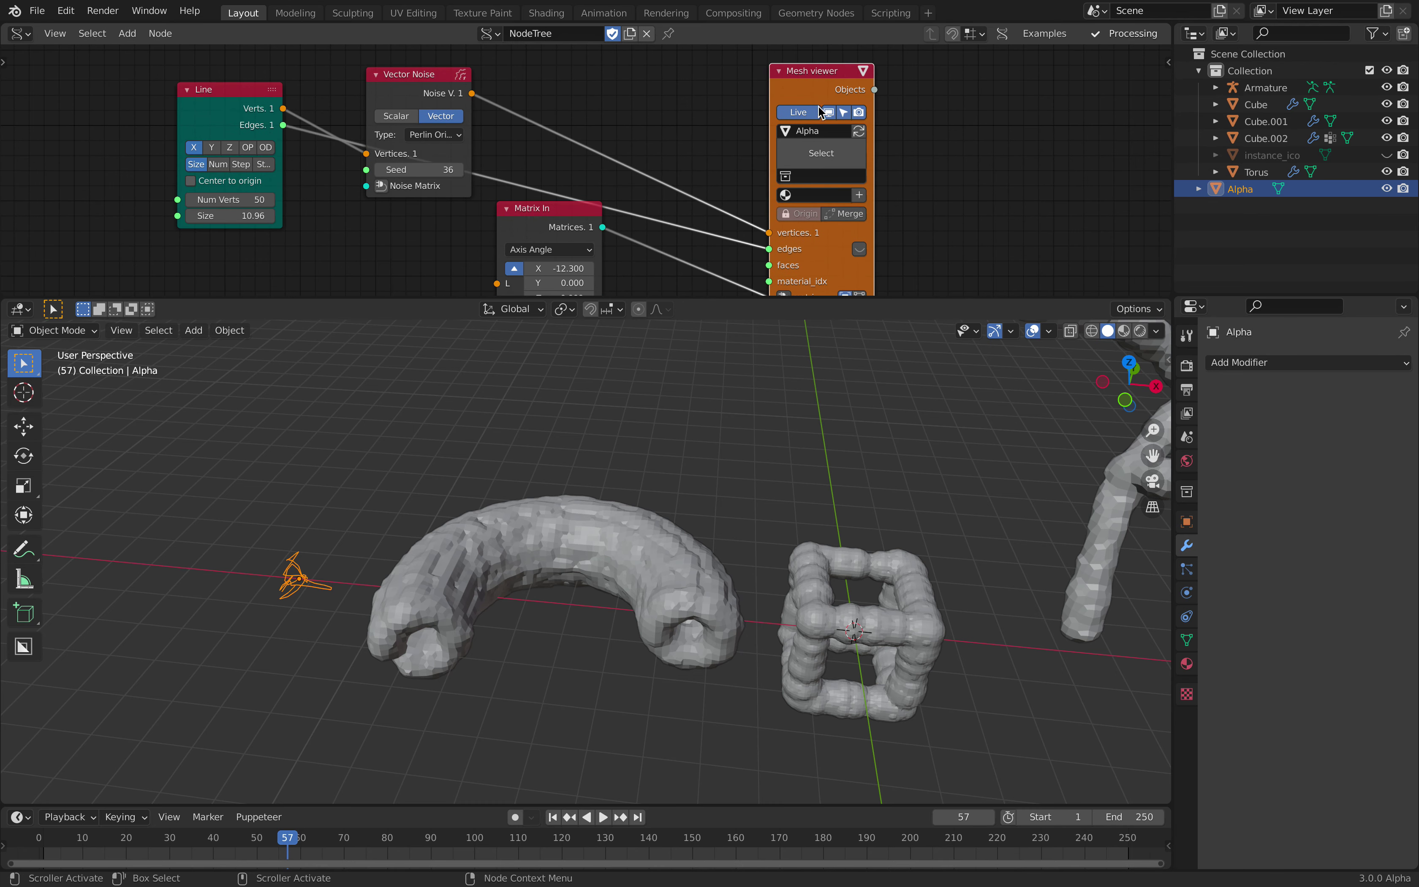
# Insert a Scale vertices node into the link between Vector Noise and the Mesh viewer
pyautogui.moveTo(684, 125); pyautogui.dragTo(690, 133, button='middle')
pyautogui.hotkey('alt', 'space')
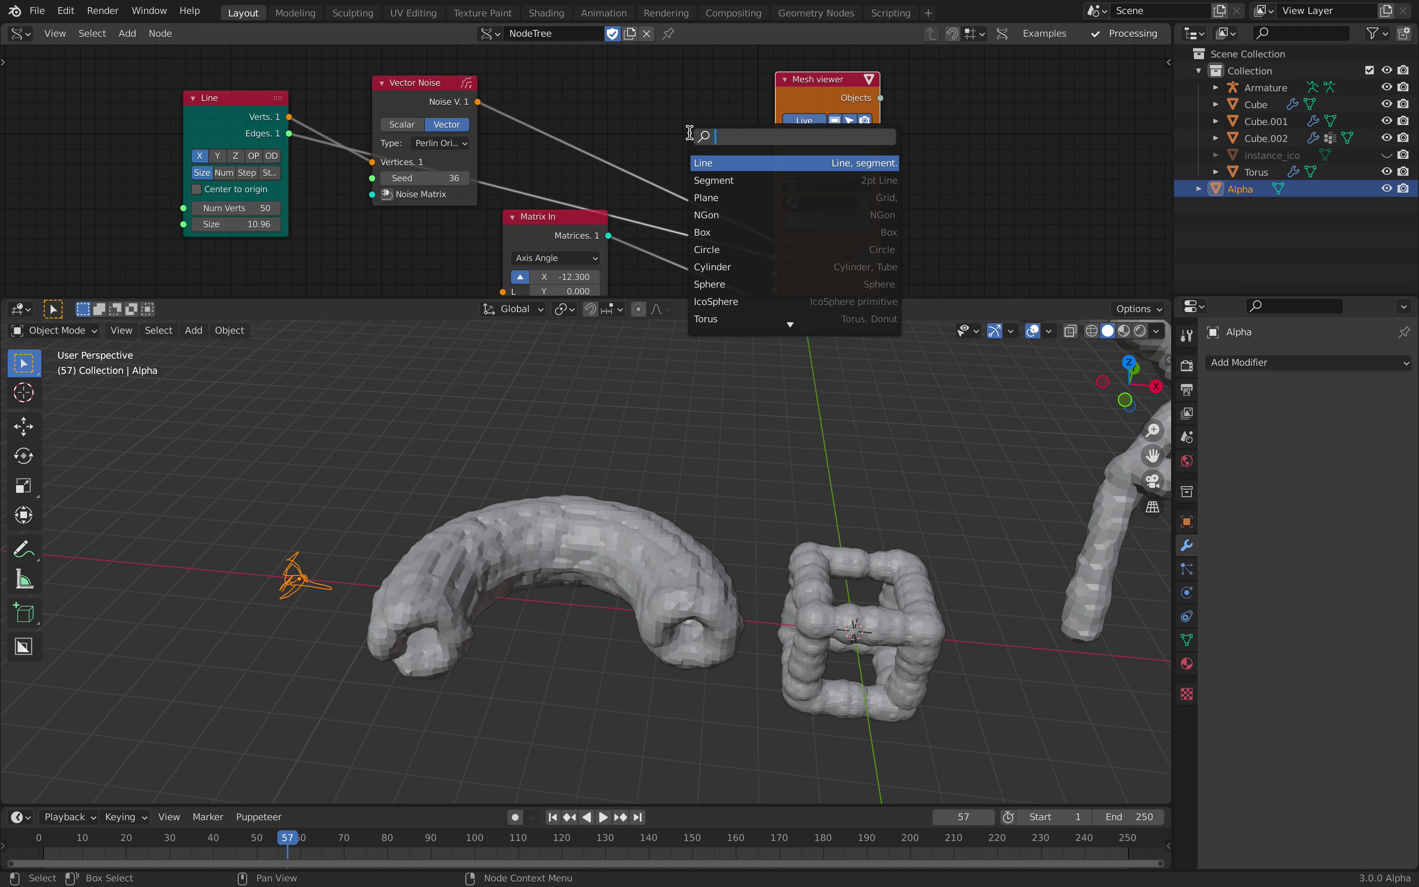
pyautogui.write('scale')
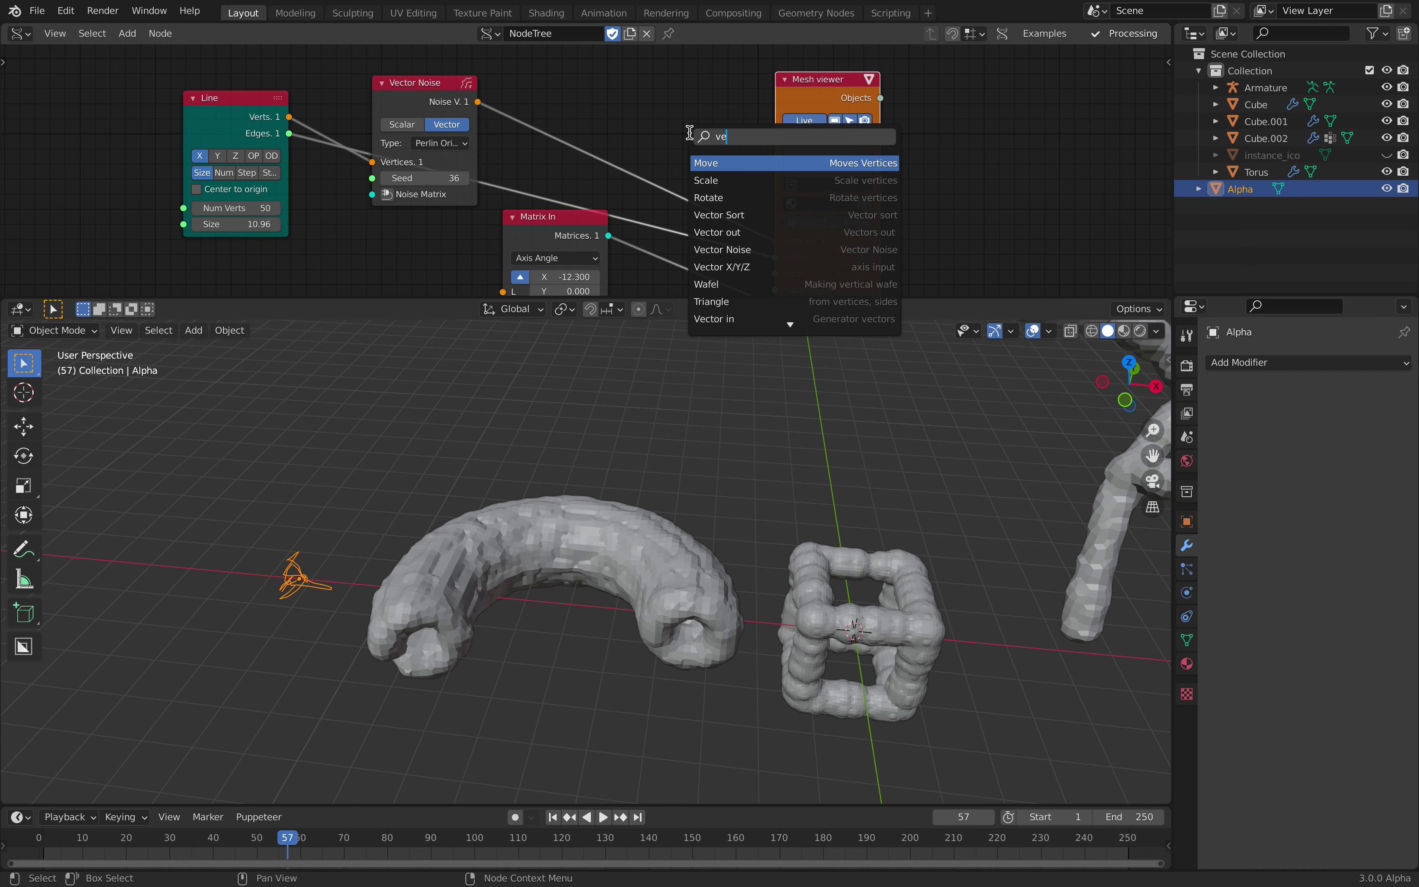
pyautogui.press('Return')
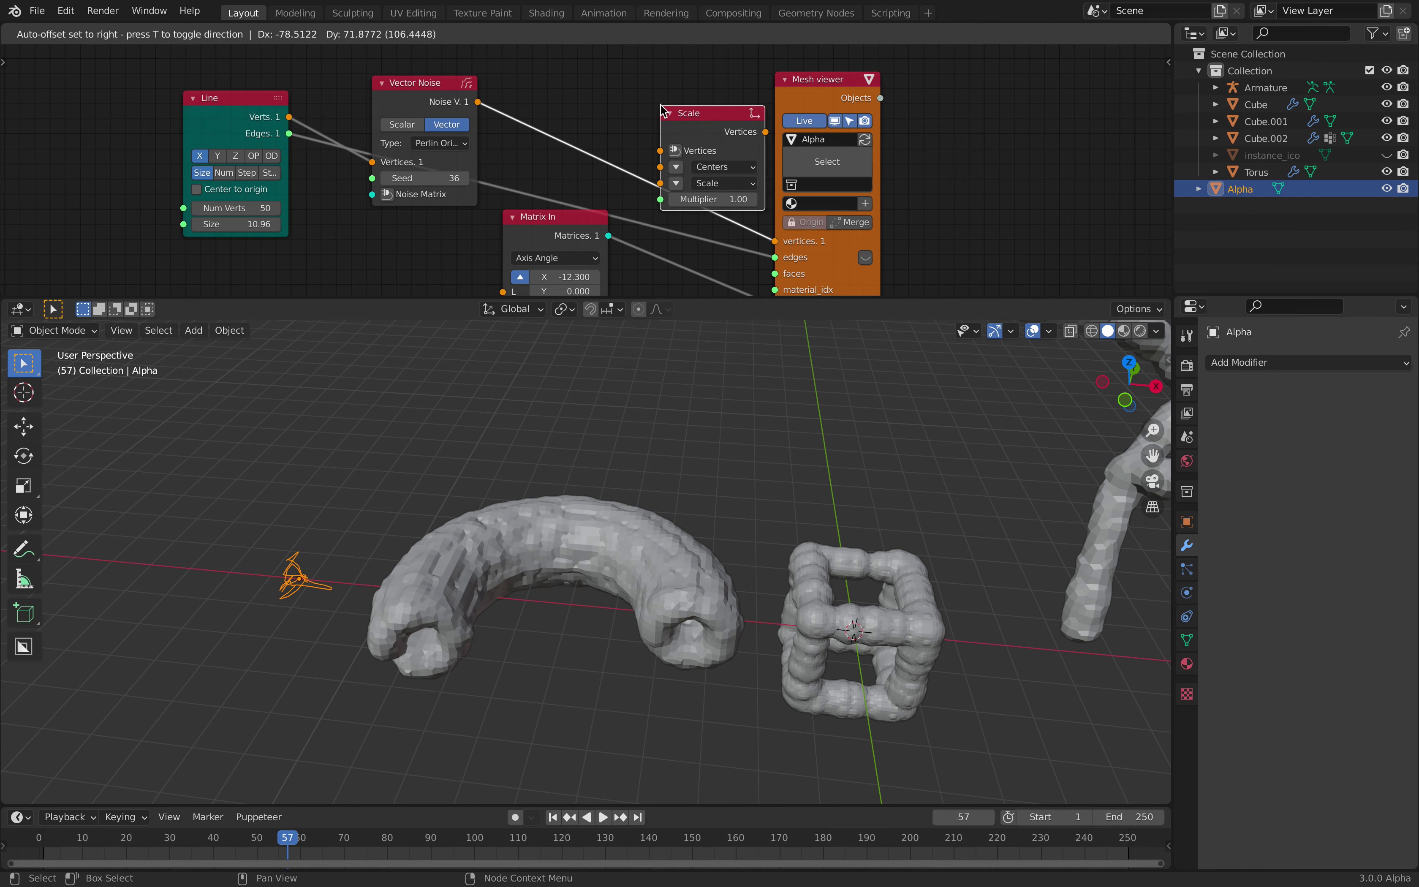
pyautogui.click(610, 109)
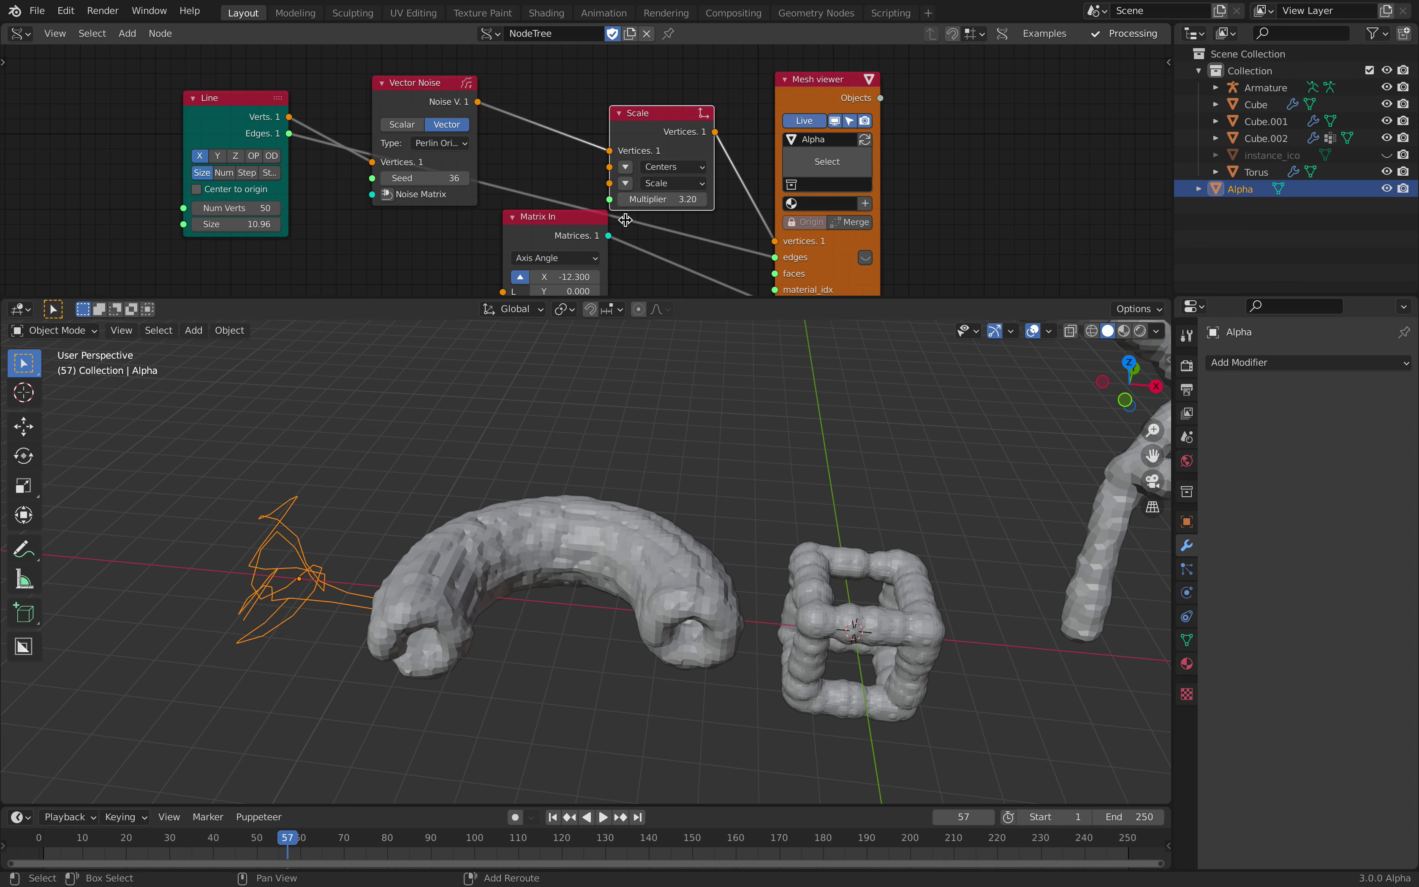
# Save the file, add a Geometry Nodes modifier to the Alpha line mesh and assign it the existing Geometry Nodes tree
pyautogui.keyDown('shift'); pyautogui.moveTo(414, 475); pyautogui.dragTo(549, 483, button='middle'); pyautogui.keyUp('shift')
pyautogui.hotkey('ctrl', 's')
pyautogui.click(1204, 363)
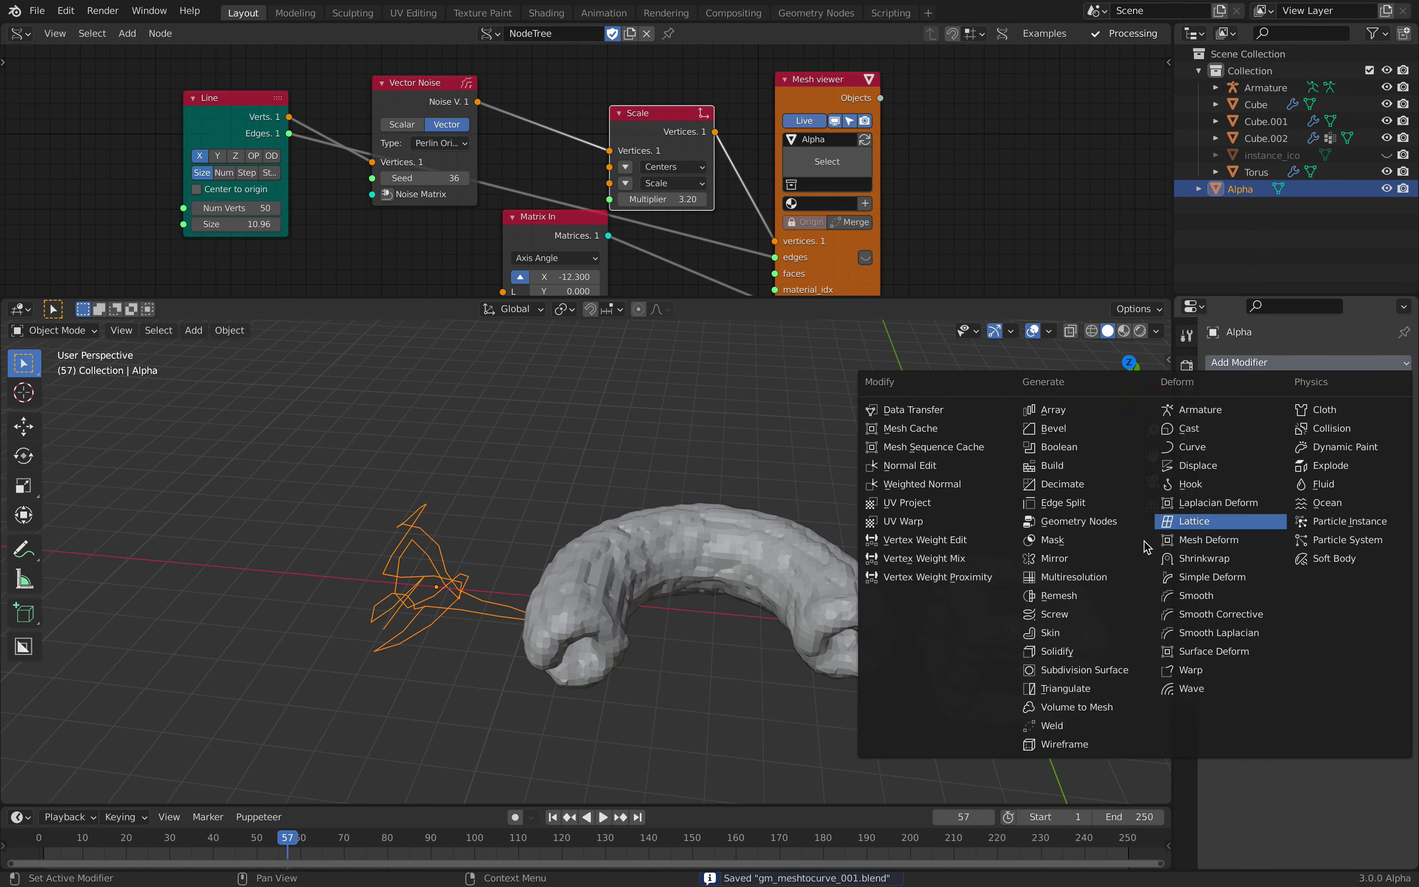
pyautogui.click(1125, 526)
pyautogui.click(1221, 454)
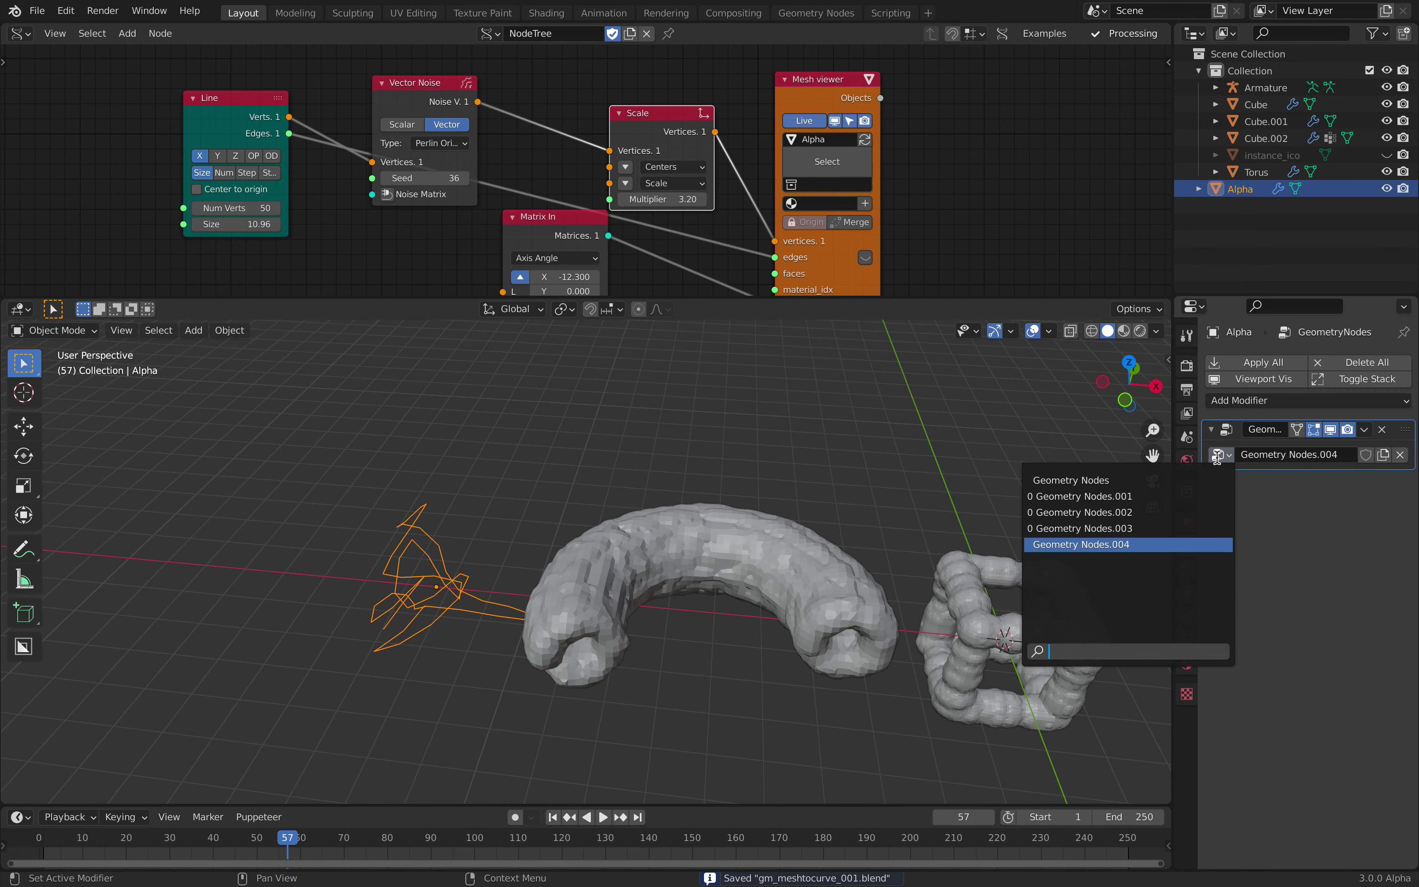
pyautogui.click(1140, 479)
pyautogui.moveTo(599, 540); pyautogui.dragTo(630, 531, button='middle')
# Set the Line node's Size to 11.02
pyautogui.scroll(-2, 560, 246)
pyautogui.moveTo(557, 256); pyautogui.dragTo(608, 227, button='middle')
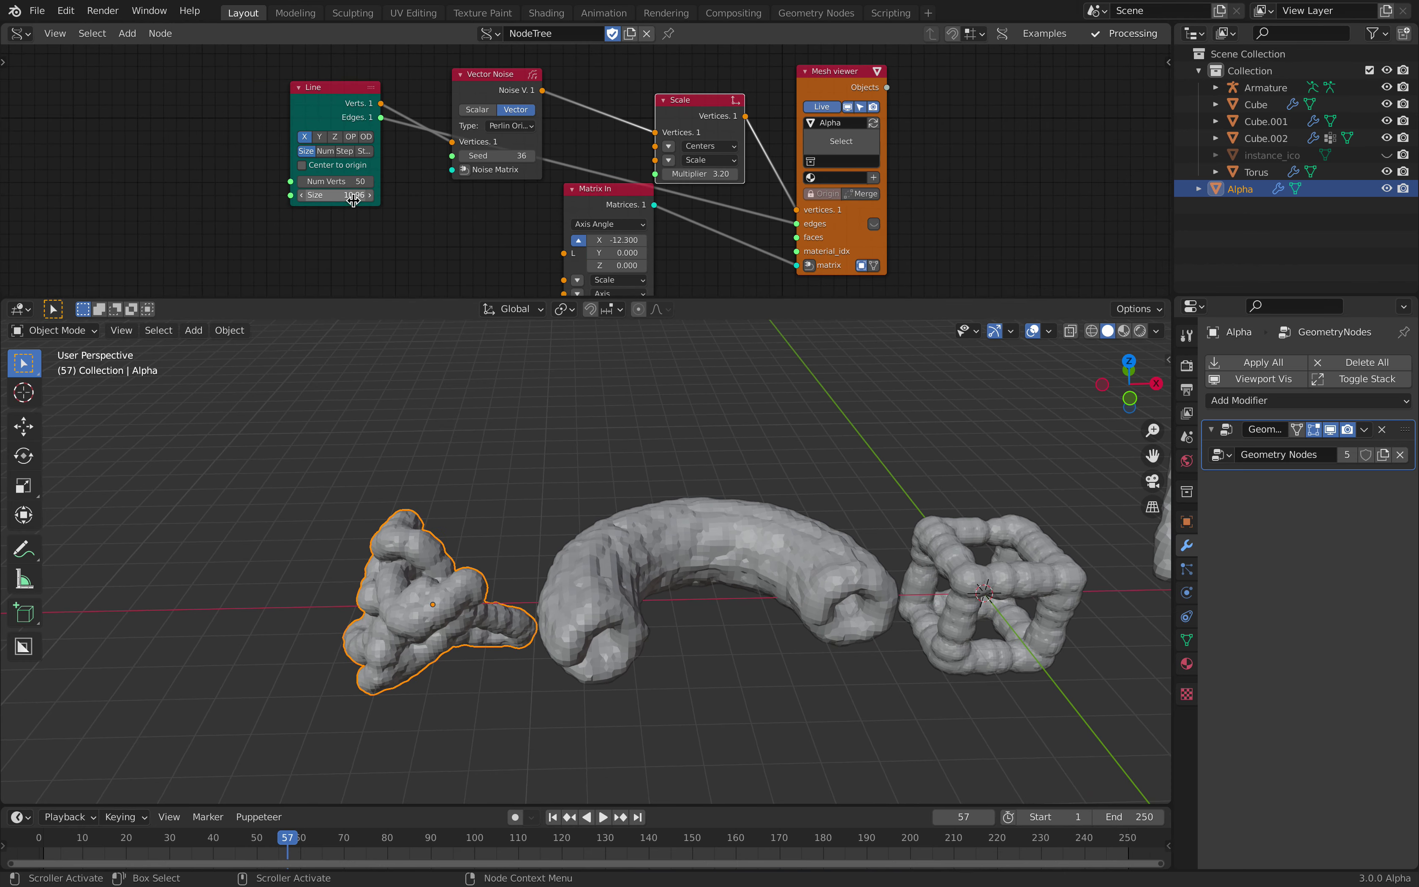
pyautogui.moveTo(340, 196)
pyautogui.mouseDown()
pyautogui.moveTo(359, 196)
pyautogui.moveTo(346, 196)
pyautogui.mouseUp()
pyautogui.moveTo(371, 343); pyautogui.dragTo(997, 411, button='middle')
# Enable Cavity shading and the wireframe overlay for the objects in the 3D viewport
pyautogui.click(1157, 331)
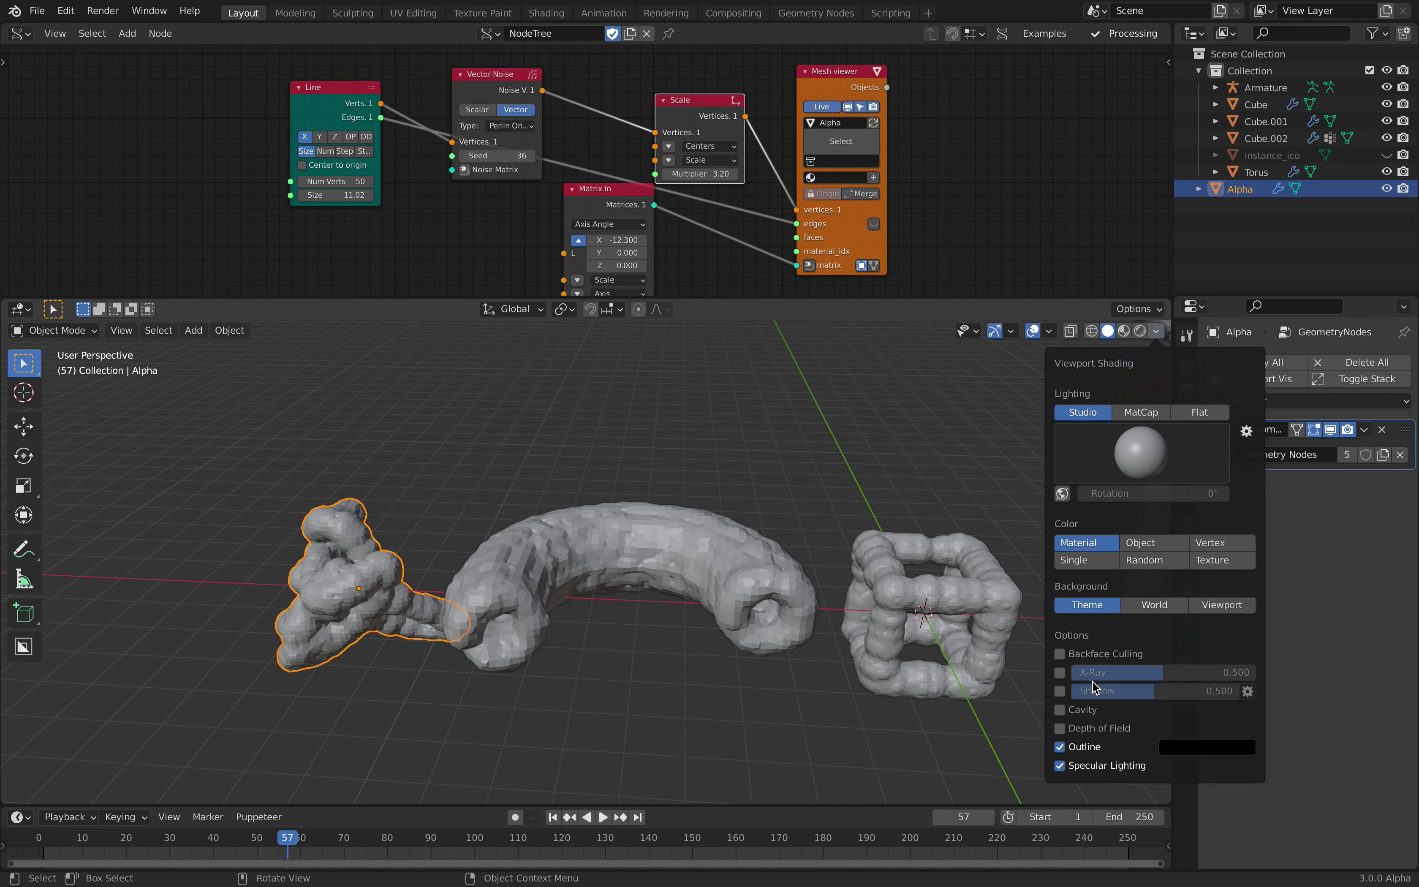
pyautogui.click(1061, 707)
pyautogui.click(1060, 688)
pyautogui.moveTo(774, 557); pyautogui.dragTo(691, 529, button='middle')
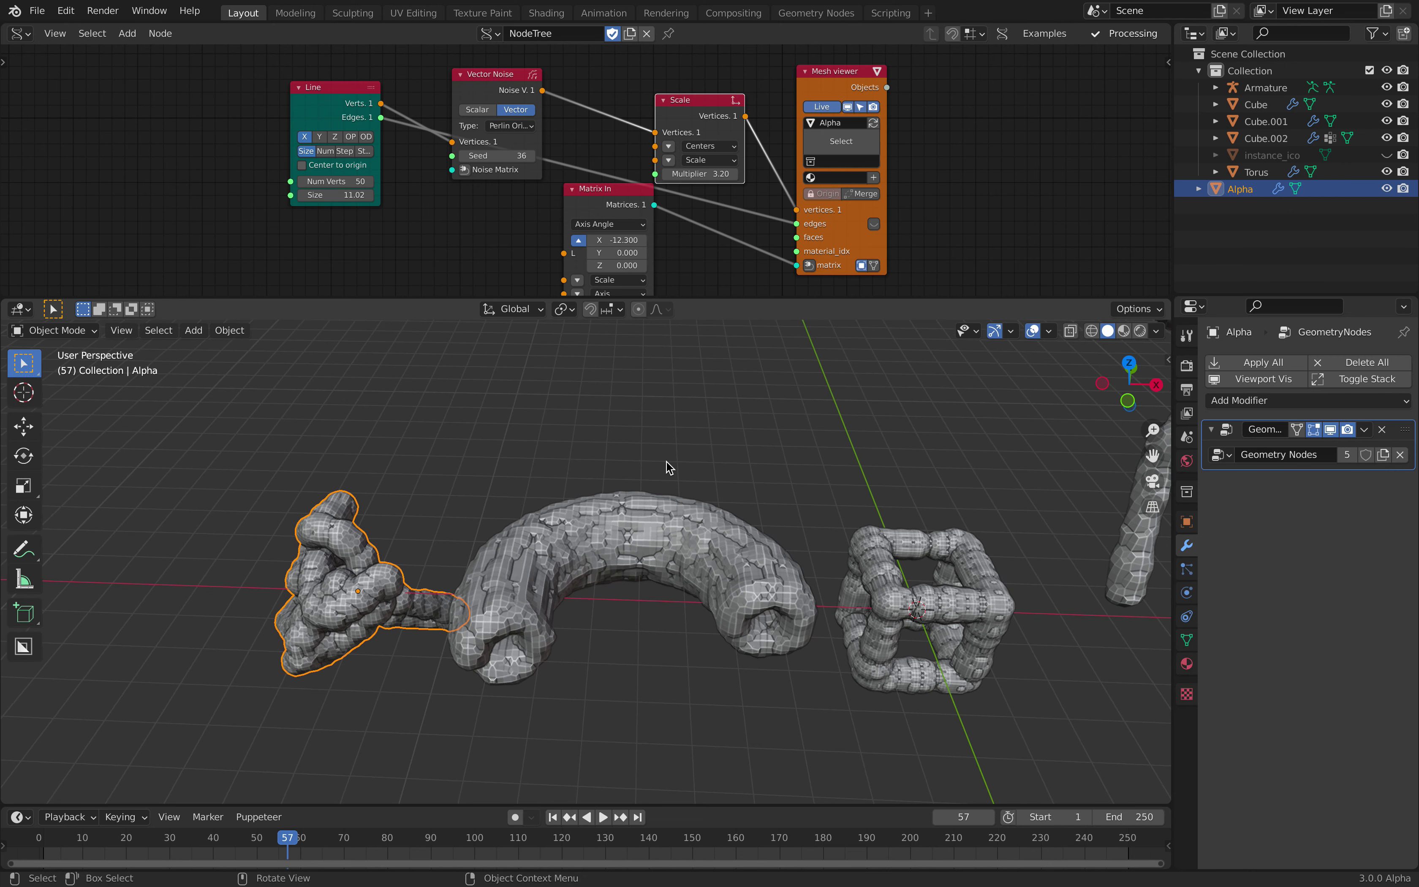
pyautogui.moveTo(472, 433); pyautogui.dragTo(450, 401, button='middle')
# Add a Spiral node in the empty space beyond the Alpha Mesh viewer in the node tree
pyautogui.moveTo(315, 192); pyautogui.dragTo(489, 177, button='middle')
pyautogui.moveTo(905, 211); pyautogui.dragTo(735, 206, button='middle')
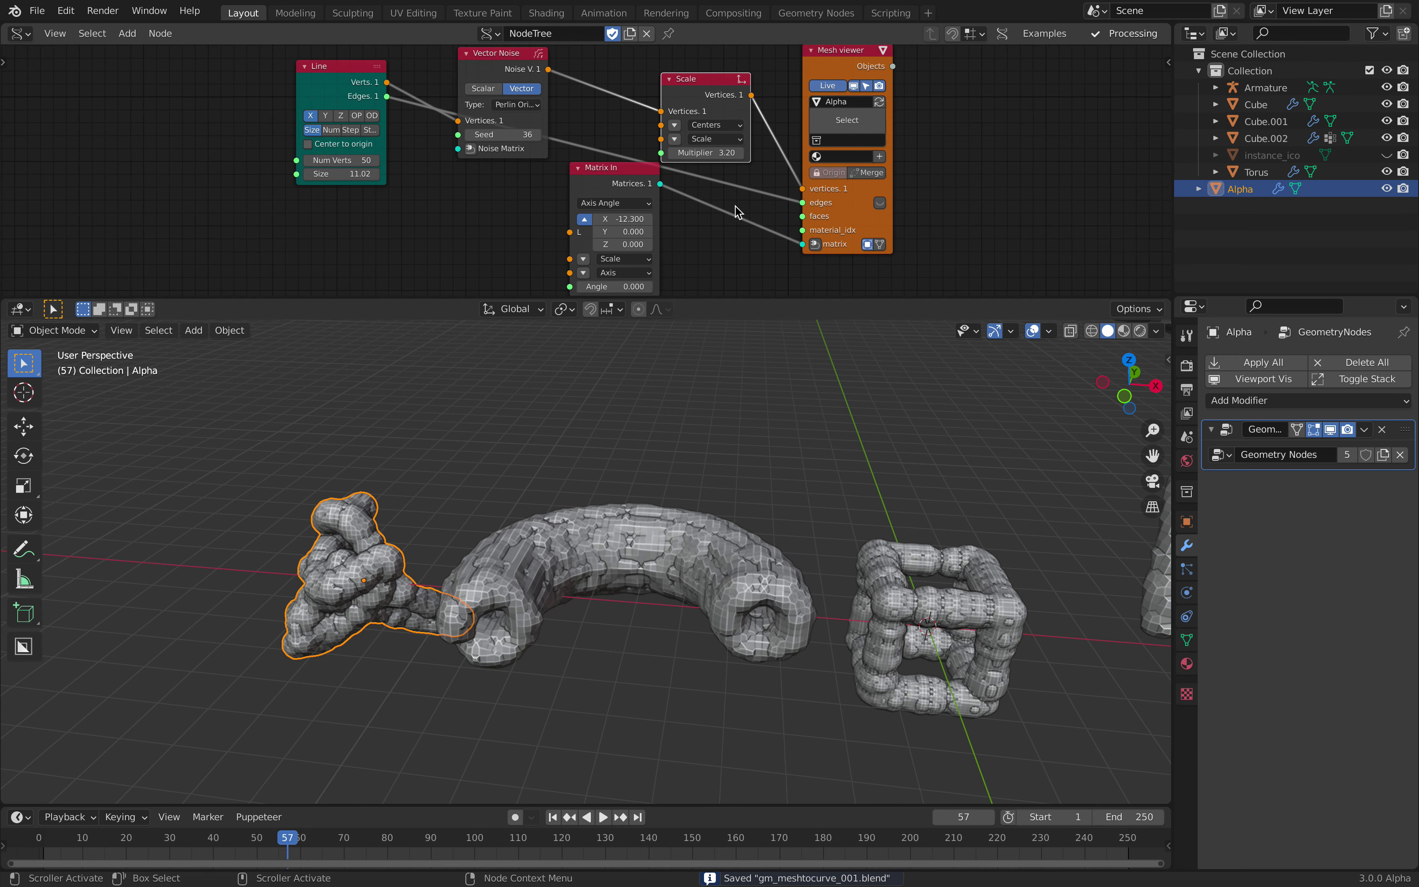
pyautogui.click(848, 210)
pyautogui.scroll(-2, 848, 210)
pyautogui.moveTo(848, 211); pyautogui.dragTo(632, 206, button='middle')
pyautogui.moveTo(781, 140); pyautogui.dragTo(716, 151, button='middle')
pyautogui.click(716, 151)
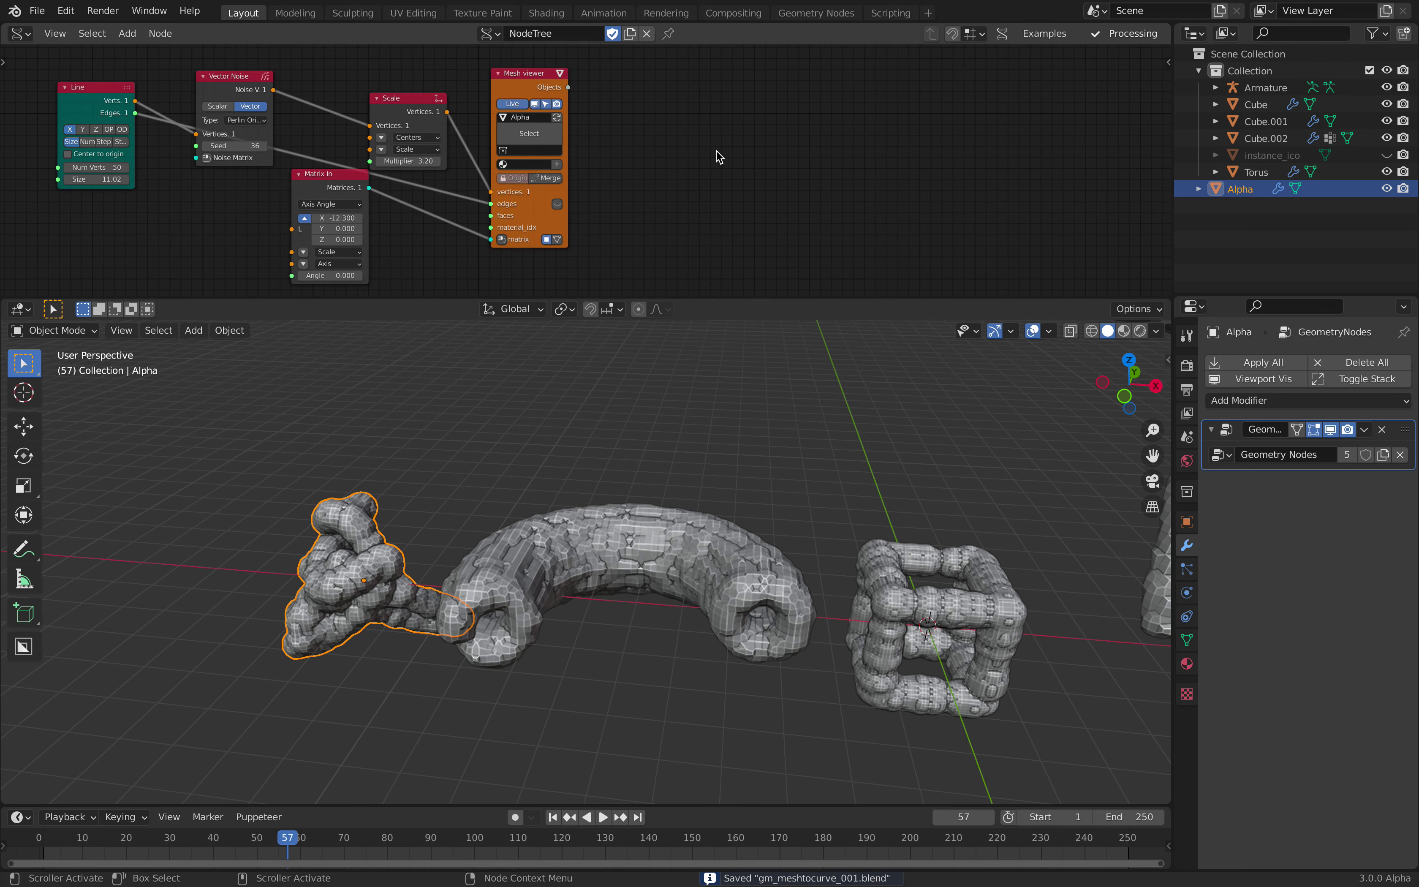
pyautogui.hotkey('shift', 'a')
pyautogui.click(717, 152)
pyautogui.write('spir')
pyautogui.press('Return')
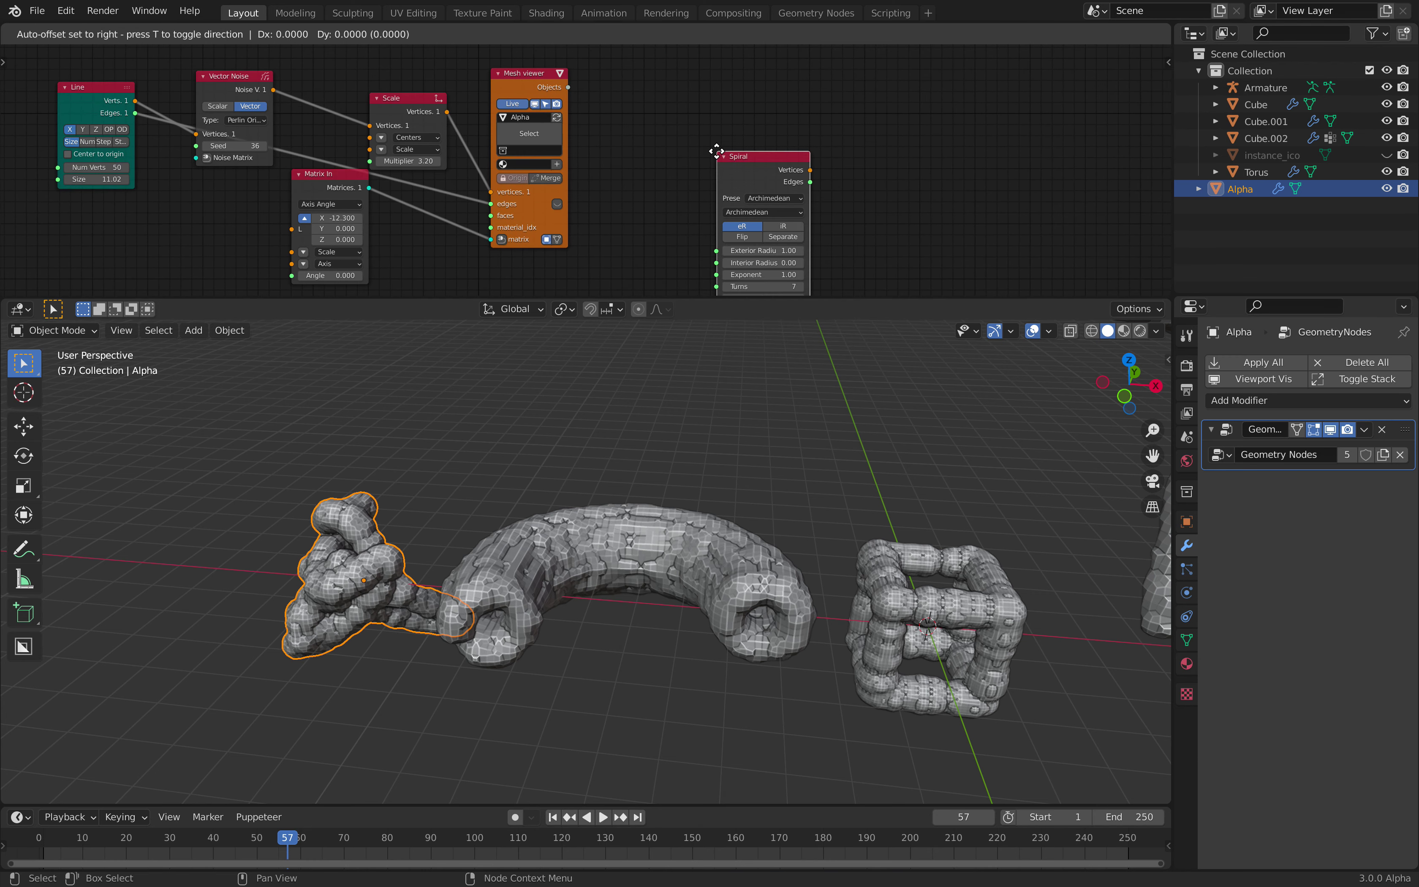
# Add a second Mesh viewer for a Beta object and link the Spiral's vertices and edges to it
pyautogui.hotkey('shift', 'd')
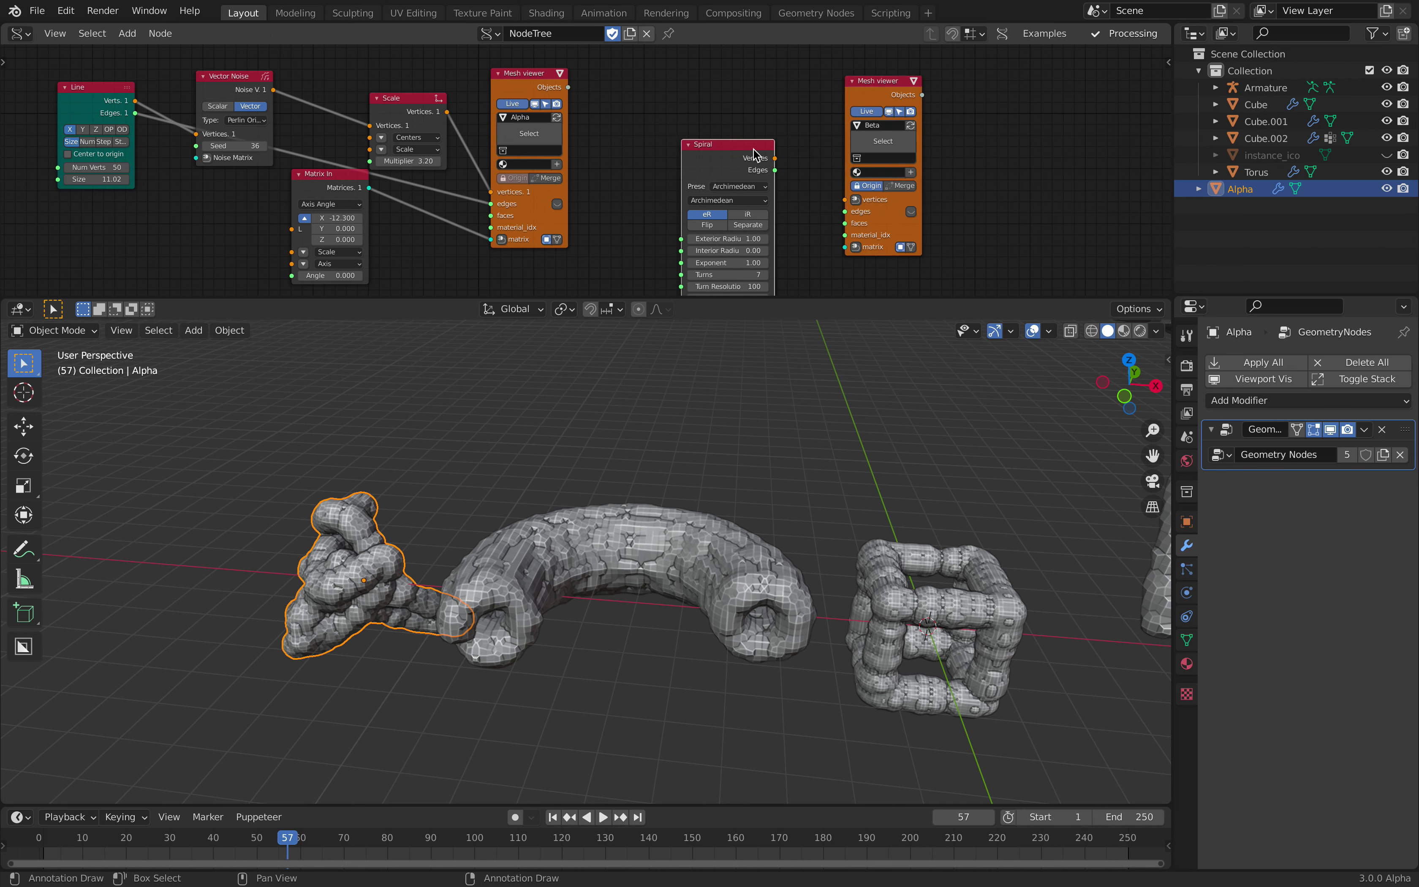
pyautogui.press('f')
pyautogui.press('f')
pyautogui.click(788, 83)
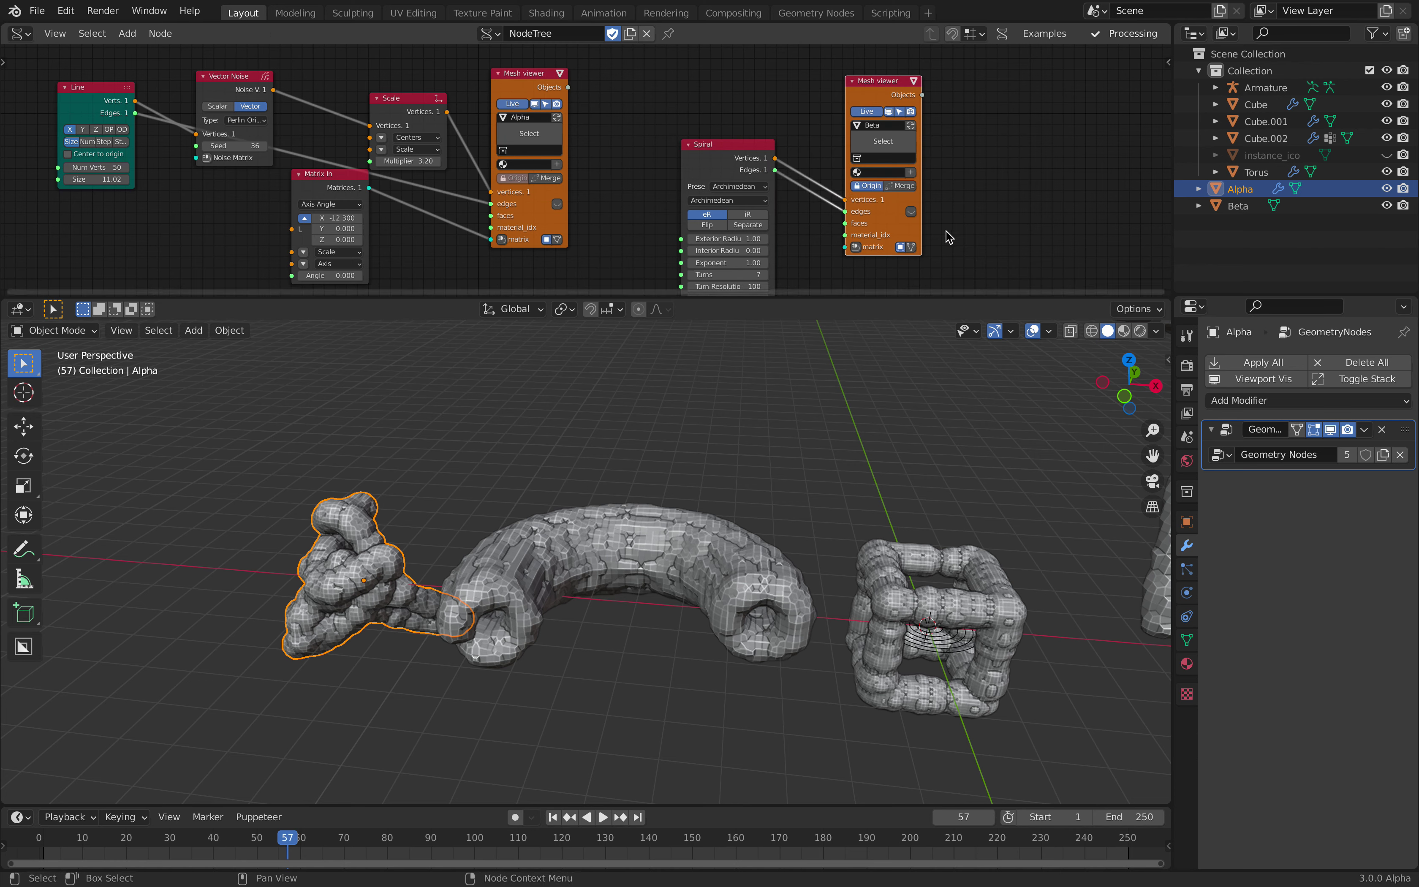
# Connect a second Matrix In node to the Beta Mesh viewer's matrix input and set its X location to -15.600
pyautogui.moveTo(930, 258); pyautogui.dragTo(946, 204, button='middle')
pyautogui.click(875, 189)
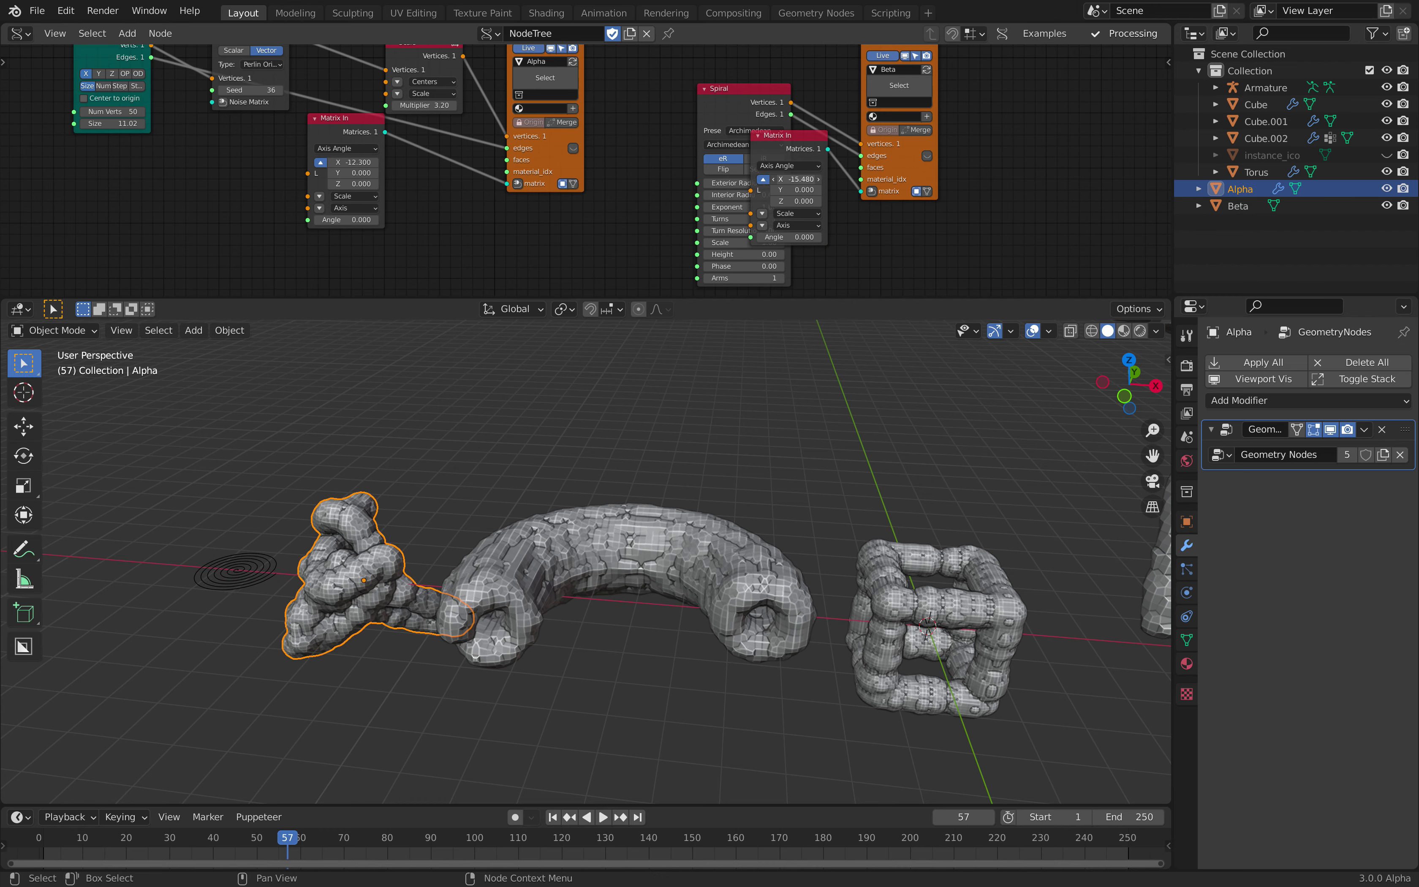
pyautogui.moveTo(795, 180); pyautogui.dragTo(790, 179)
pyautogui.keyDown('shift'); pyautogui.moveTo(813, 401); pyautogui.dragTo(968, 424, button='middle'); pyautogui.keyUp('shift')
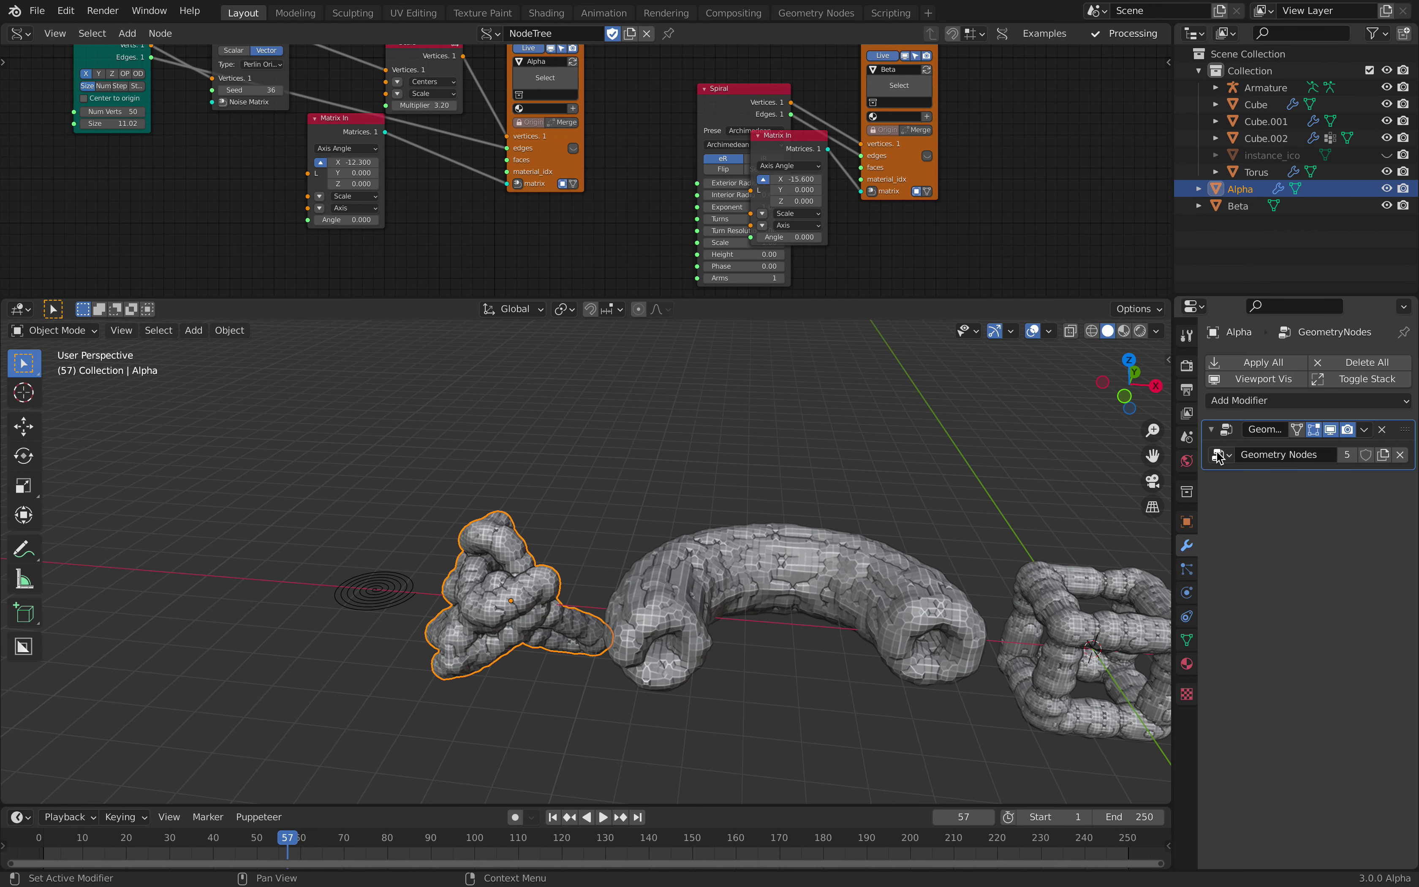
# Add a Geometry Nodes modifier to the Beta spiral and assign it the existing Geometry Nodes tree
pyautogui.click(401, 585)
pyautogui.click(1231, 362)
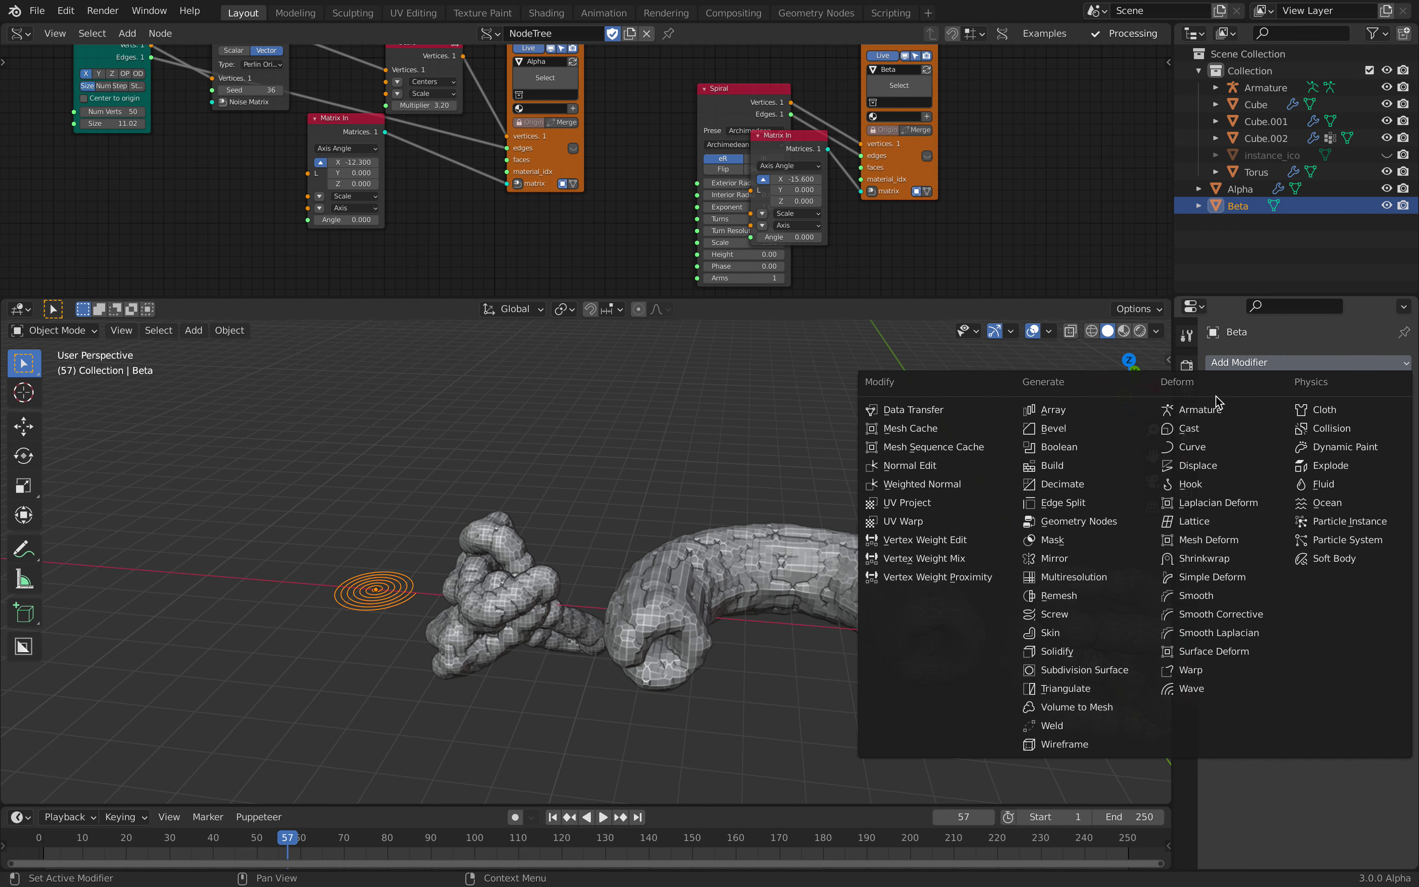
pyautogui.click(1098, 530)
pyautogui.click(1222, 454)
pyautogui.click(1103, 487)
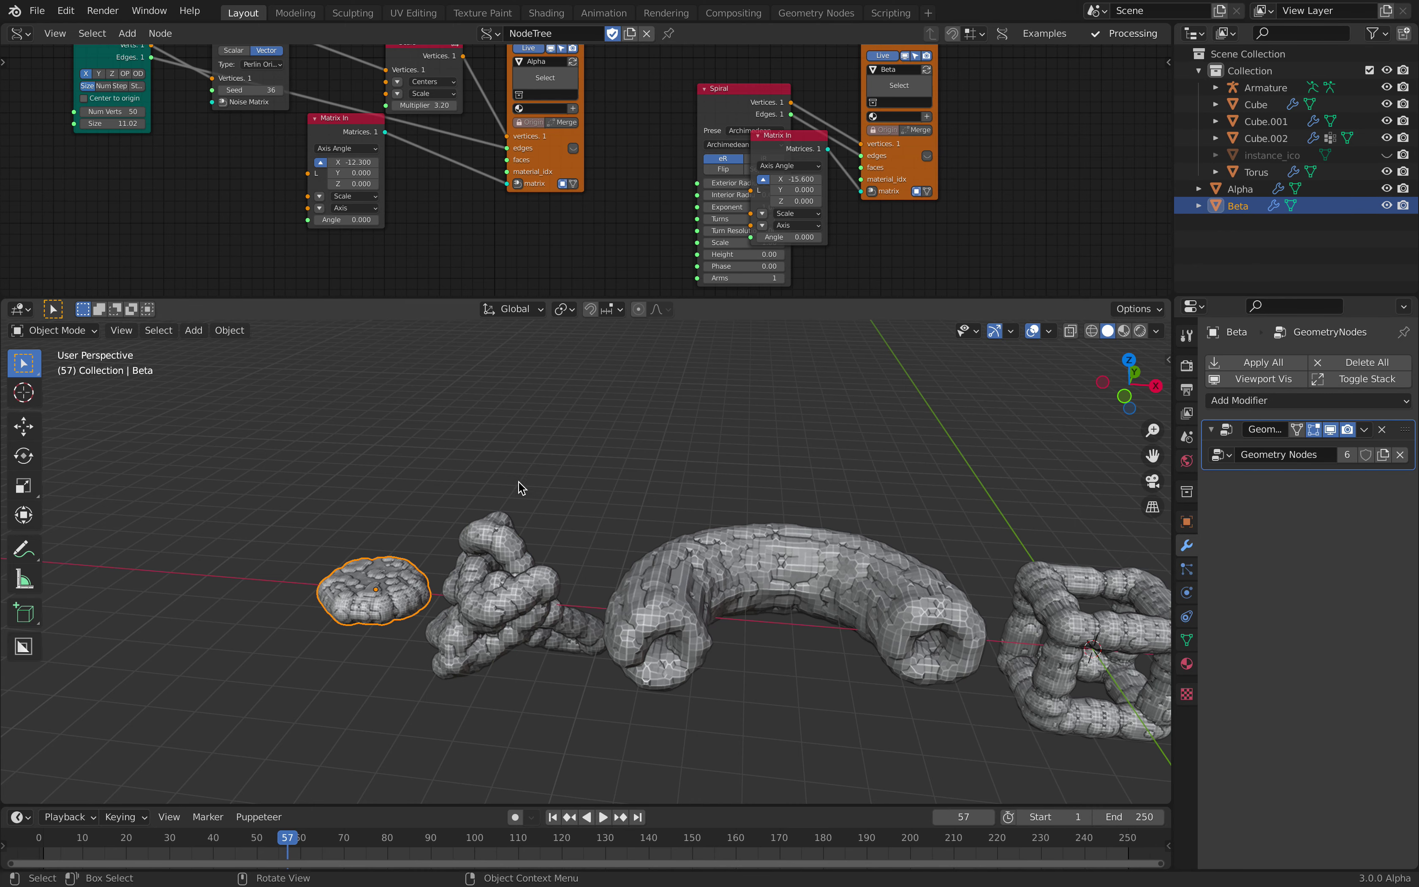
# Move the Spiral node clear of Matrix In and set Exterior Radius 1.17, Interior Radius 0.20, Turn Resolution 72 and Scale 1.08
pyautogui.scroll(1, 726, 156)
pyautogui.moveTo(723, 96); pyautogui.dragTo(659, 103)
pyautogui.moveTo(694, 190); pyautogui.dragTo(698, 205)
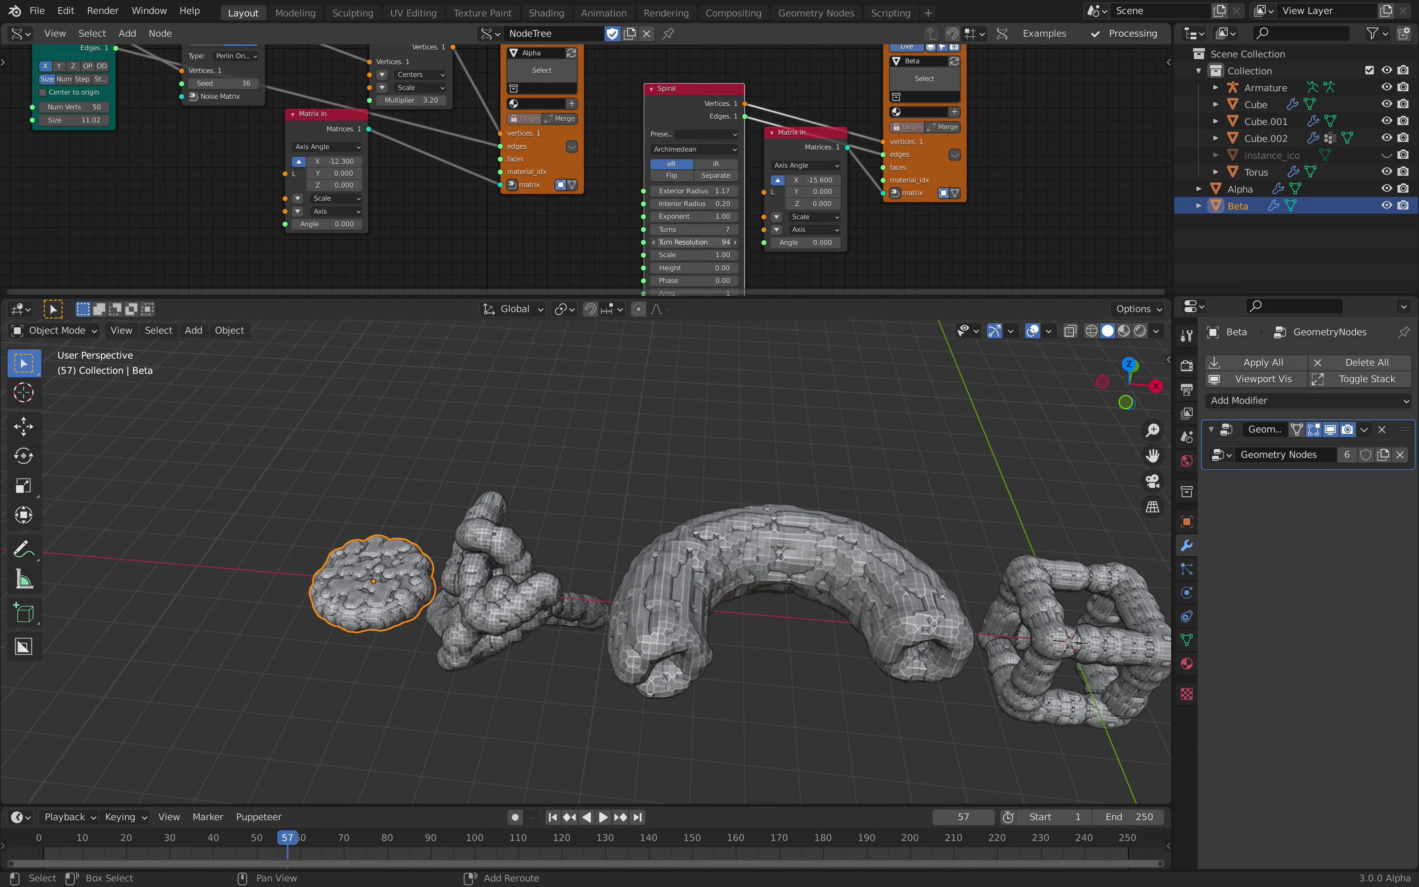
pyautogui.moveTo(694, 255); pyautogui.dragTo(698, 255)
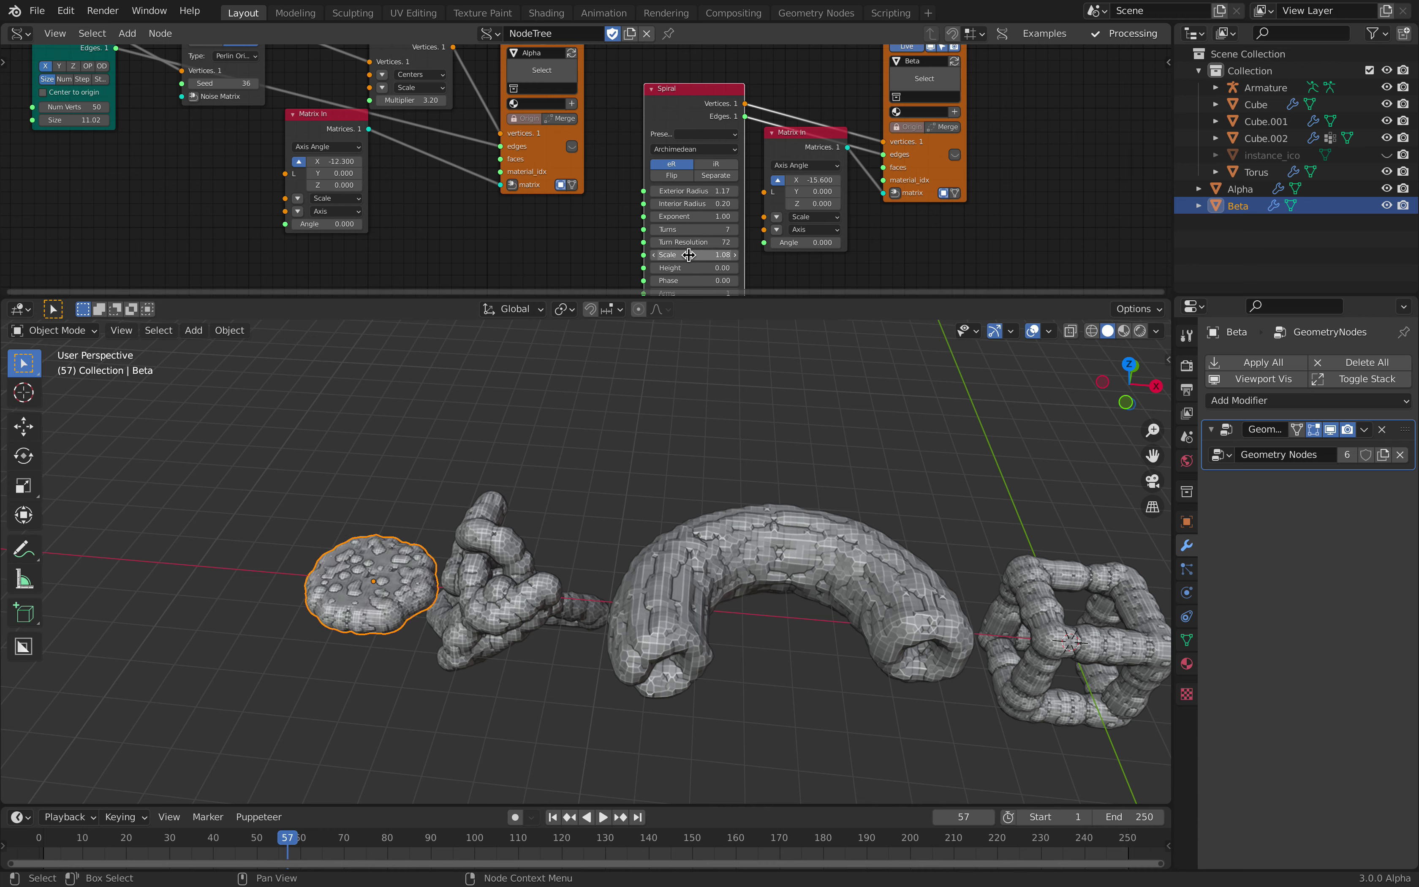
# Enlarge the spiral by setting its Exterior Radius to 4.15 and Interior Radius to 0.86
pyautogui.moveTo(603, 210); pyautogui.dragTo(597, 172, button='middle')
pyautogui.scroll(2, 595, 171)
pyautogui.moveTo(702, 166); pyautogui.dragTo(938, 151)
pyautogui.moveTo(692, 150); pyautogui.dragTo(692, 151)
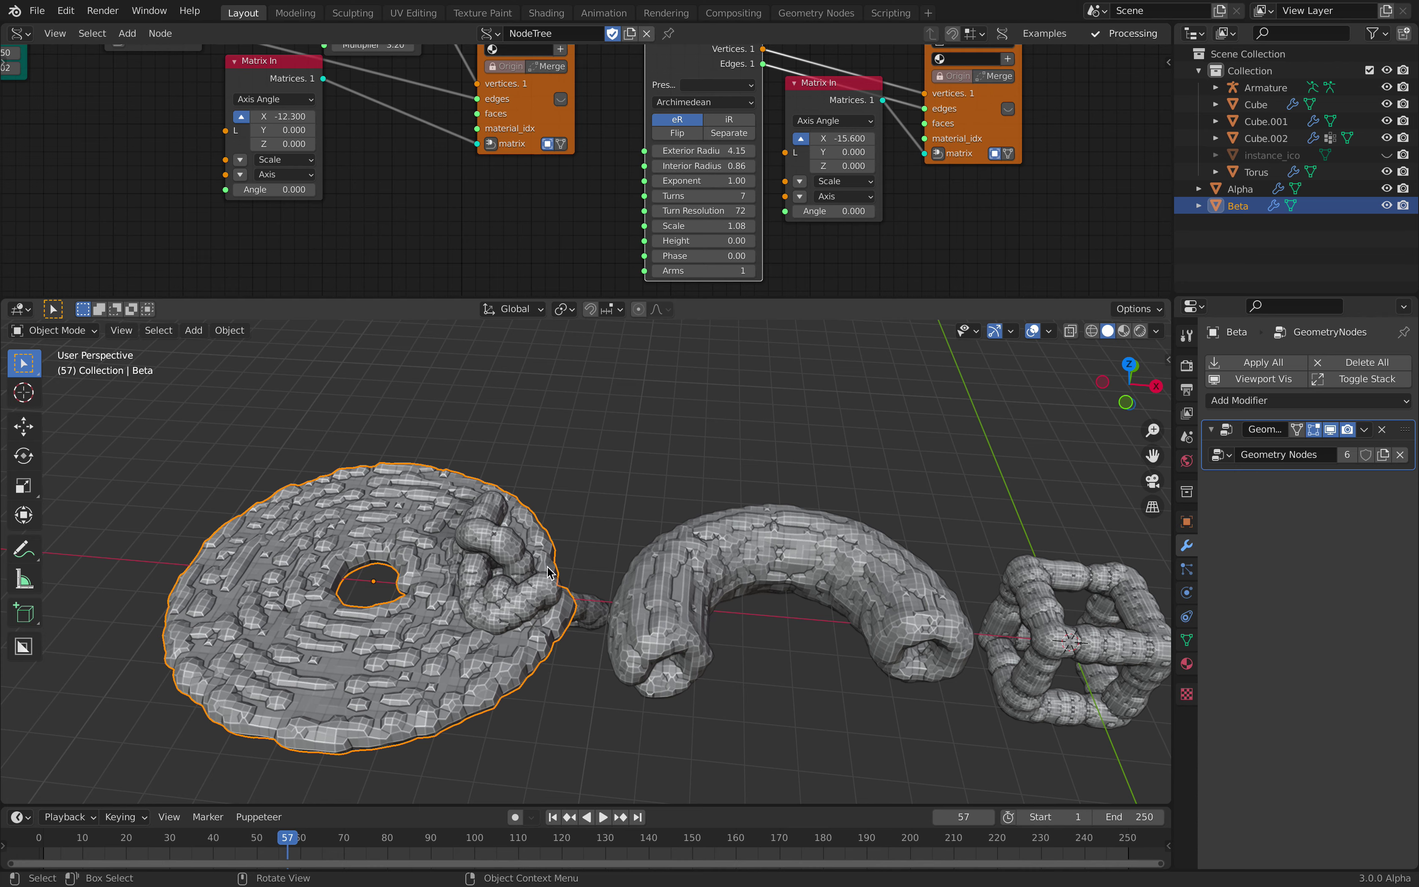
# Move the spiral away from the noisy line mesh by setting its Matrix In X location to -19.020
pyautogui.scroll(-2, 608, 516)
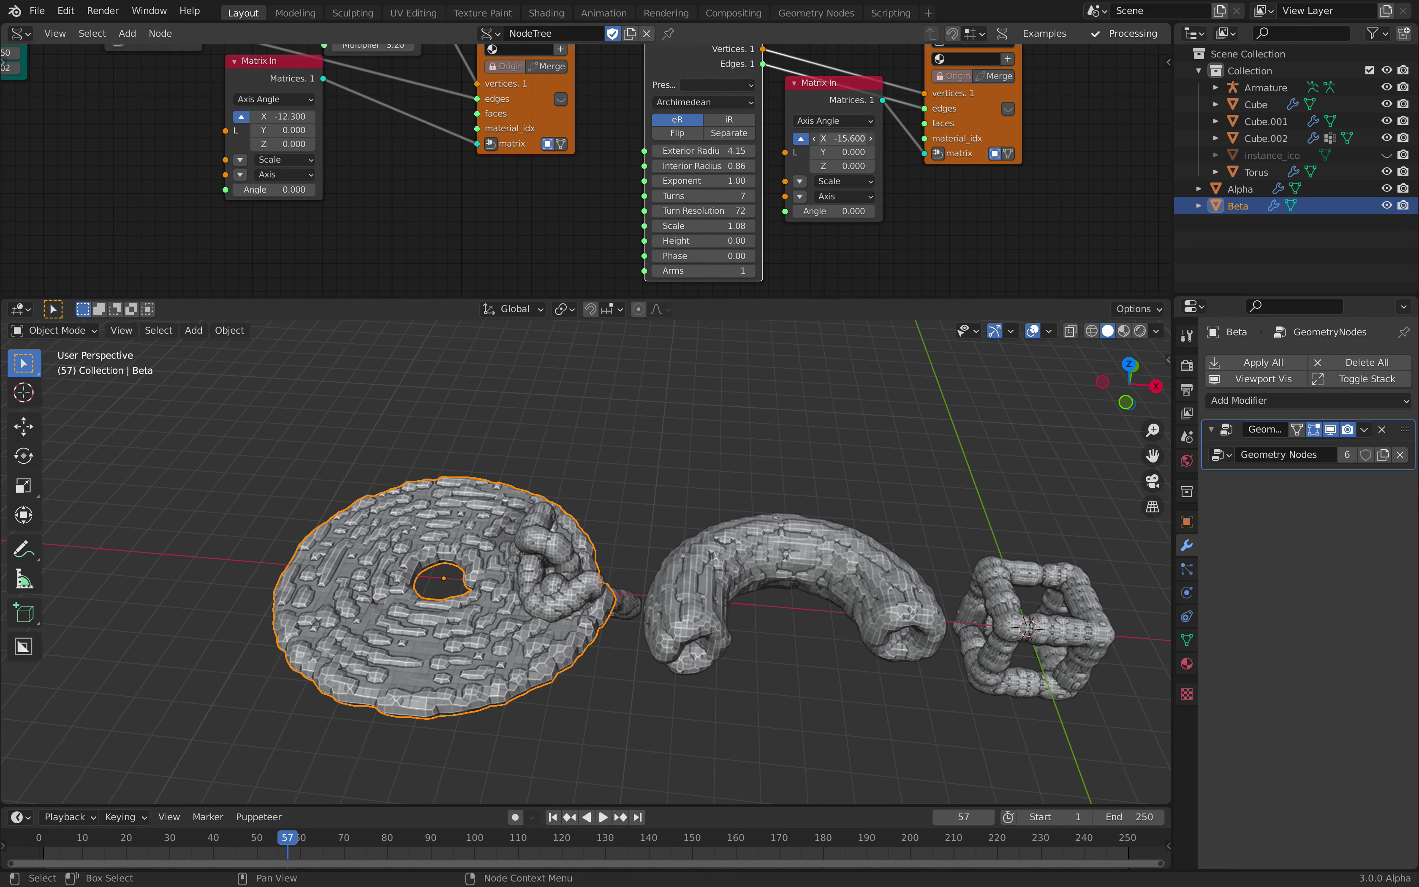
pyautogui.moveTo(842, 138); pyautogui.dragTo(803, 138)
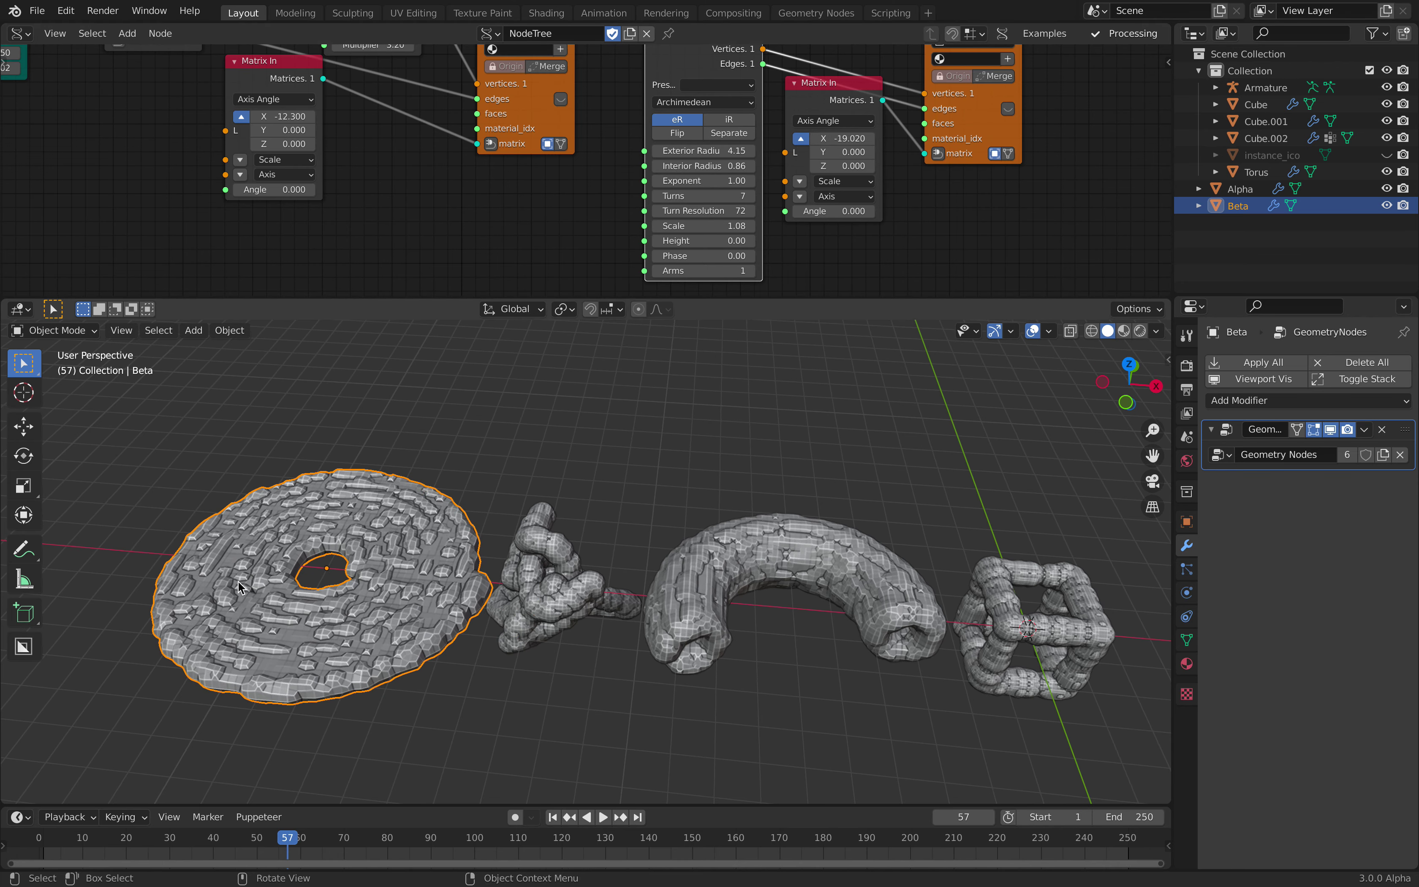
pyautogui.keyDown('shift'); pyautogui.moveTo(239, 585); pyautogui.dragTo(385, 550, button='middle'); pyautogui.keyUp('shift')
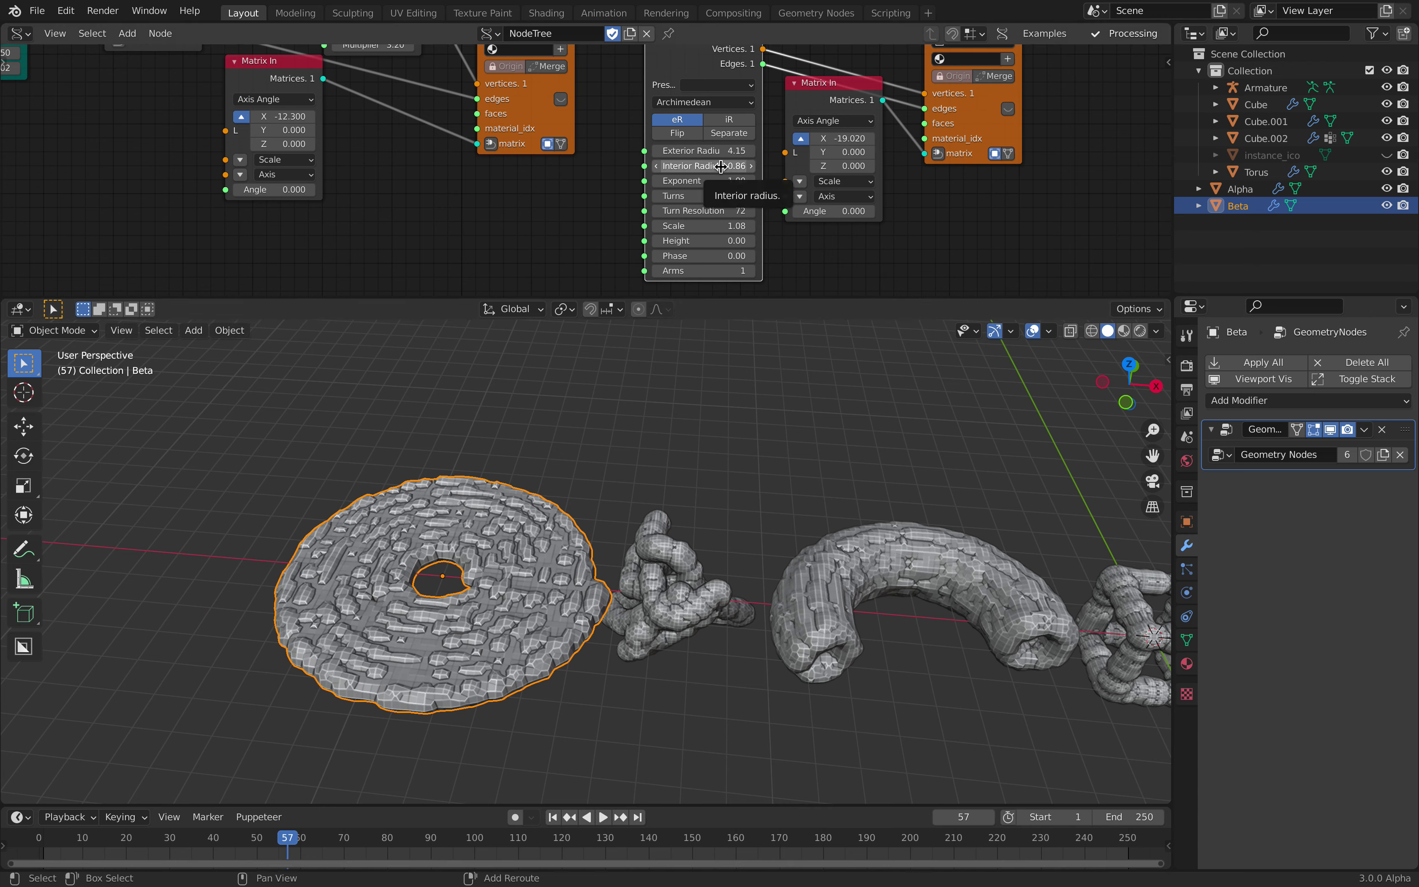
# Set the Spiral node's Height to -3.41, Exterior Radius to 2.81 and Interior Radius to 0.43
pyautogui.moveTo(704, 240); pyautogui.dragTo(604, 240)
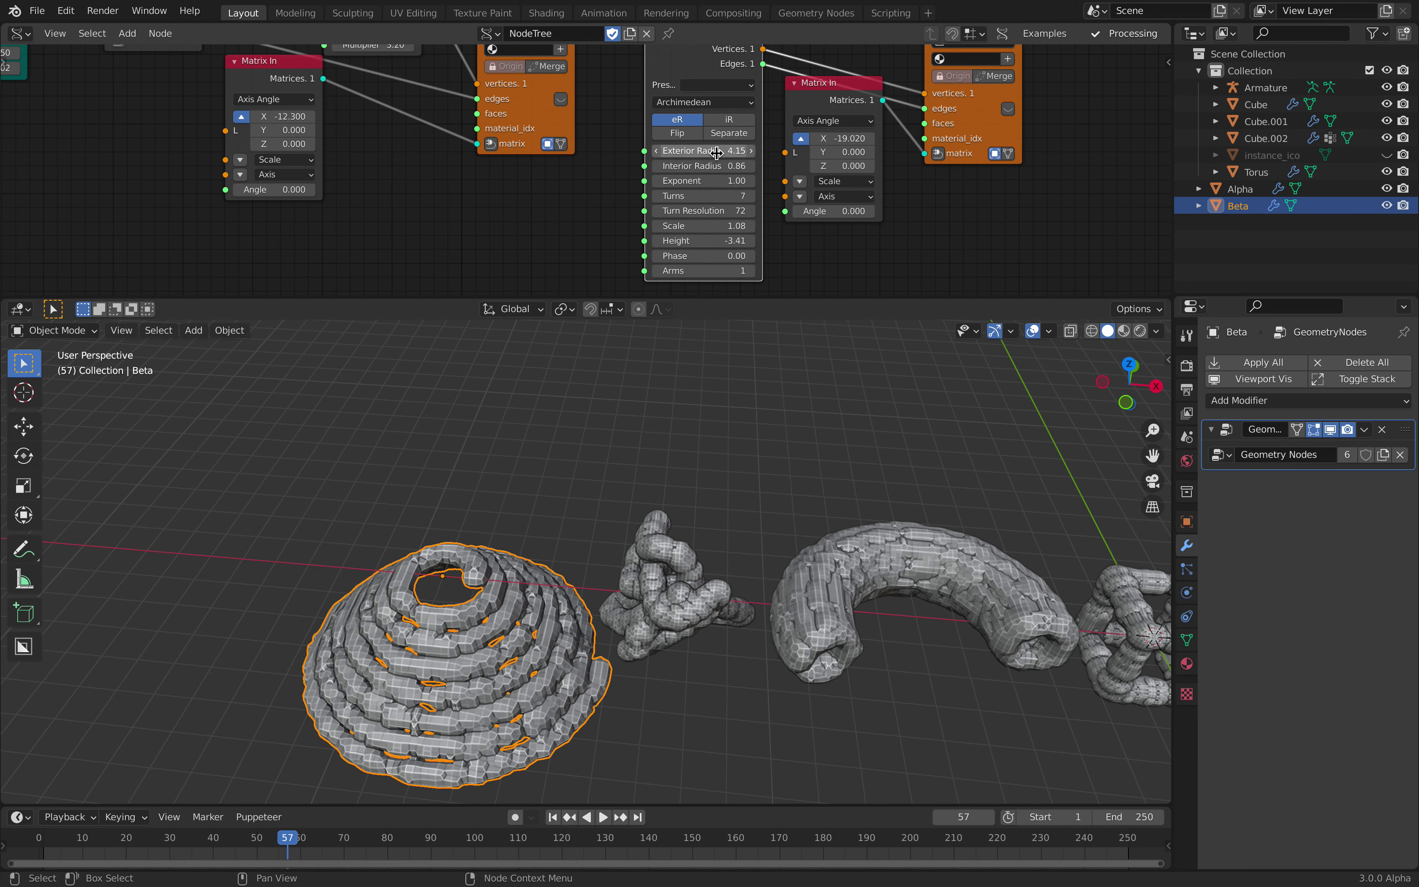
pyautogui.moveTo(717, 166); pyautogui.dragTo(672, 151)
pyautogui.moveTo(1117, 431); pyautogui.dragTo(1114, 397, button='middle')
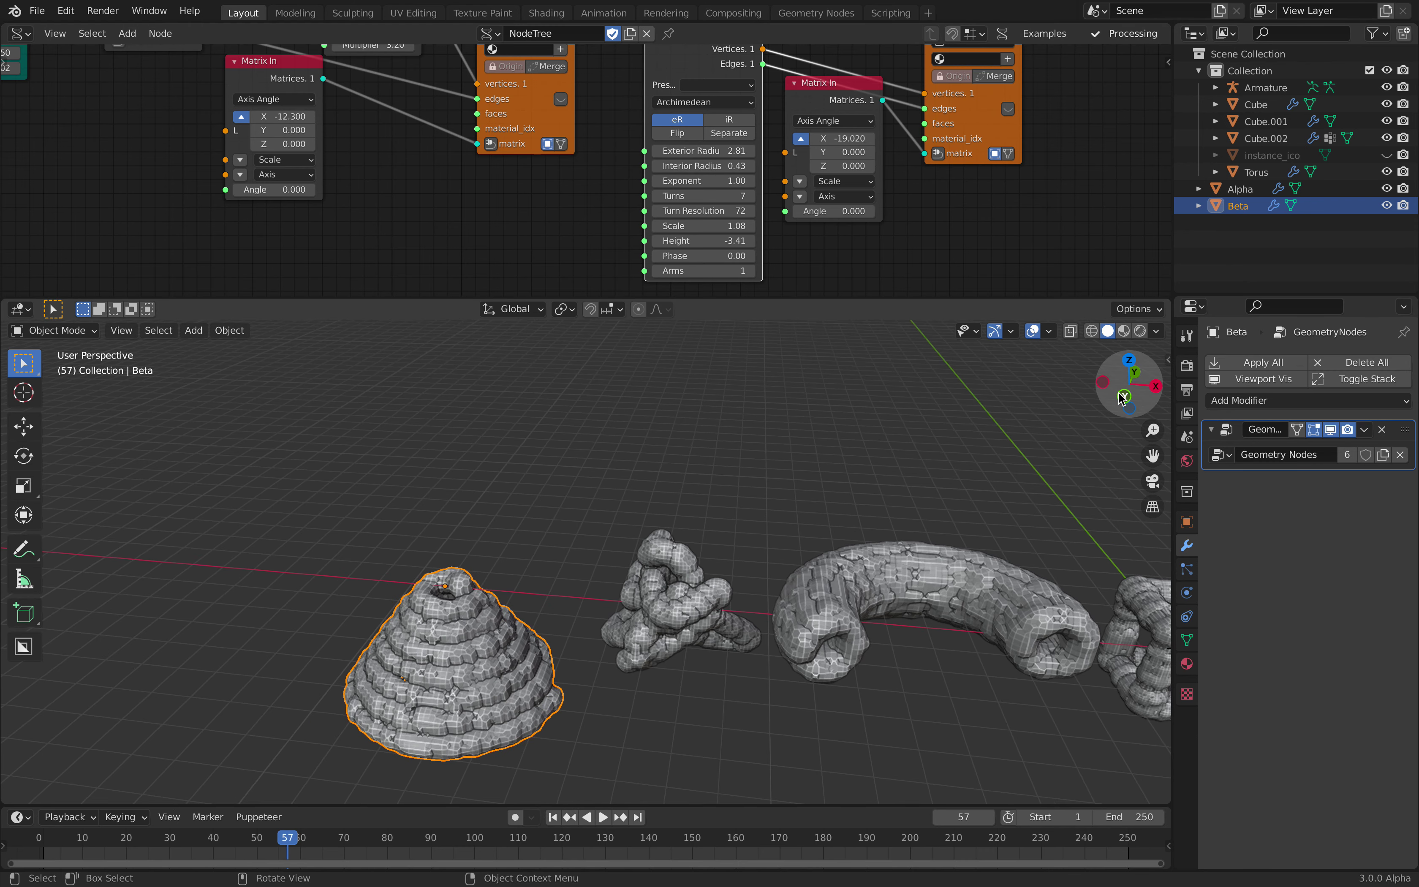
# In front view, set the spiral's Matrix In location to Y 0.216 and Z 3.108
pyautogui.click(1124, 396)
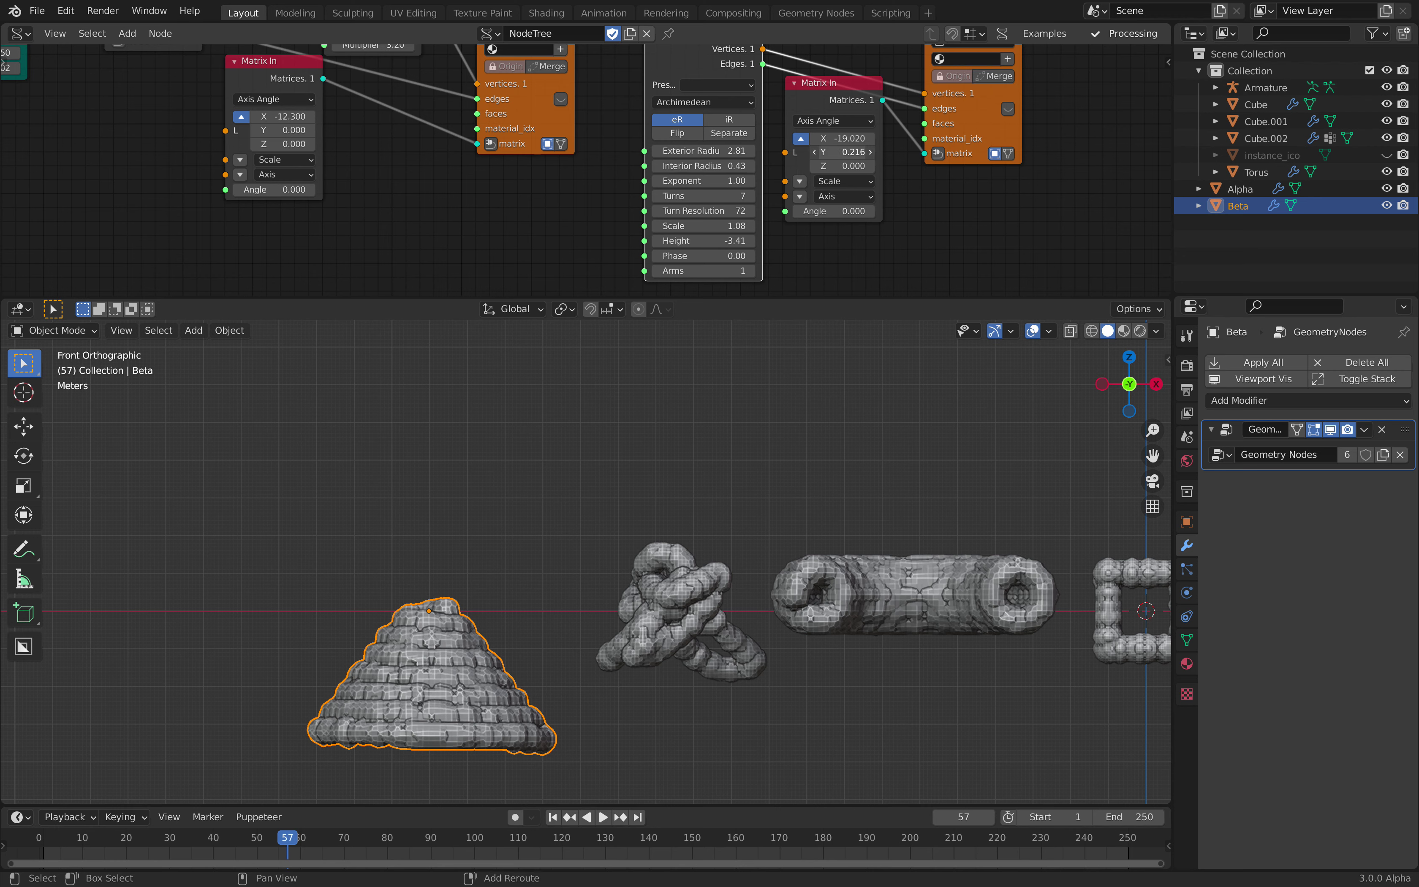
pyautogui.click(845, 166)
pyautogui.moveTo(845, 166); pyautogui.dragTo(897, 166)
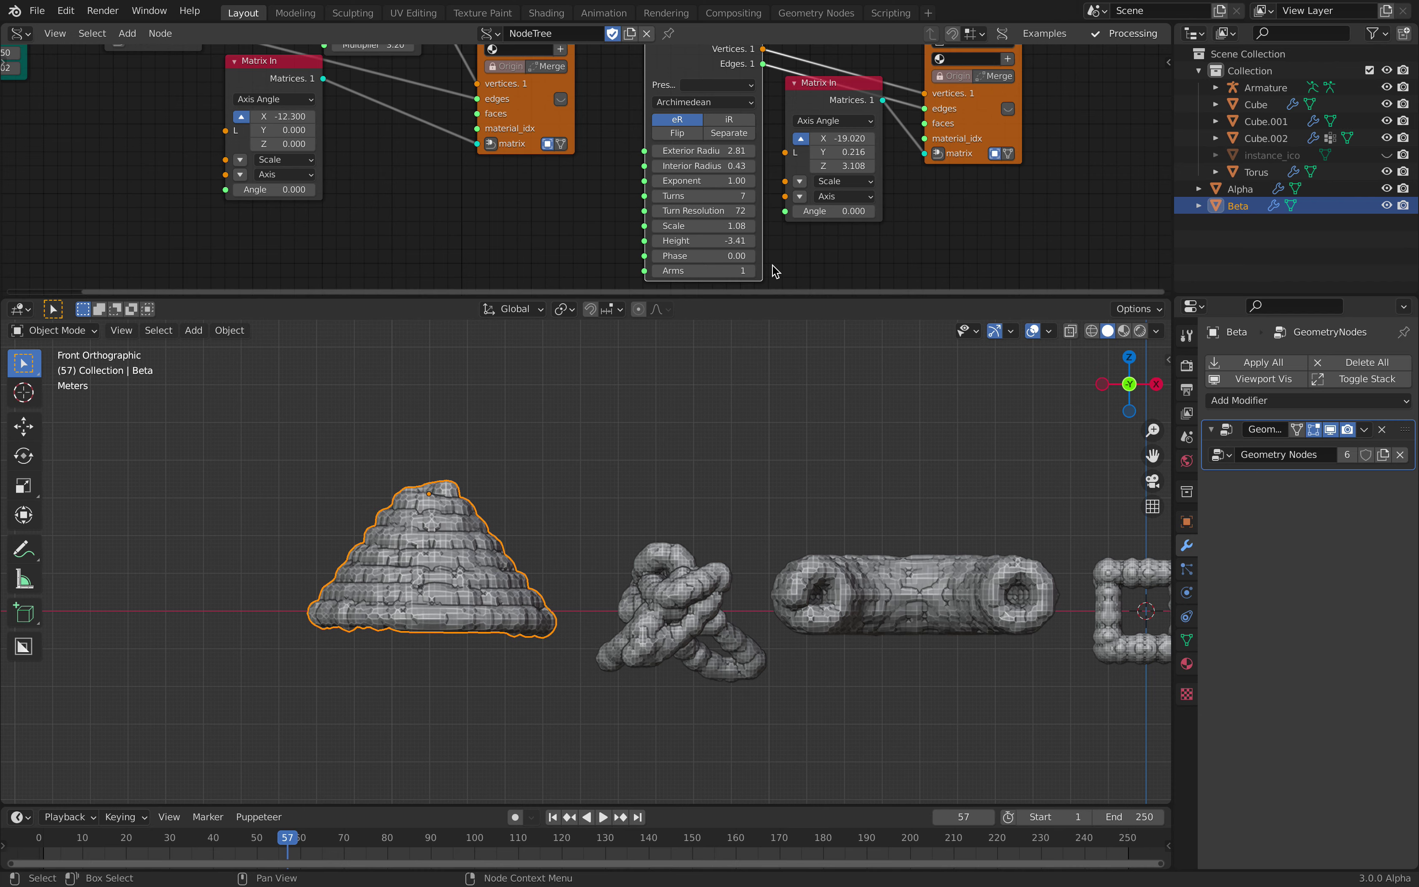
pyautogui.moveTo(769, 545); pyautogui.dragTo(665, 485, button='middle')
pyautogui.scroll(2, 670, 481)
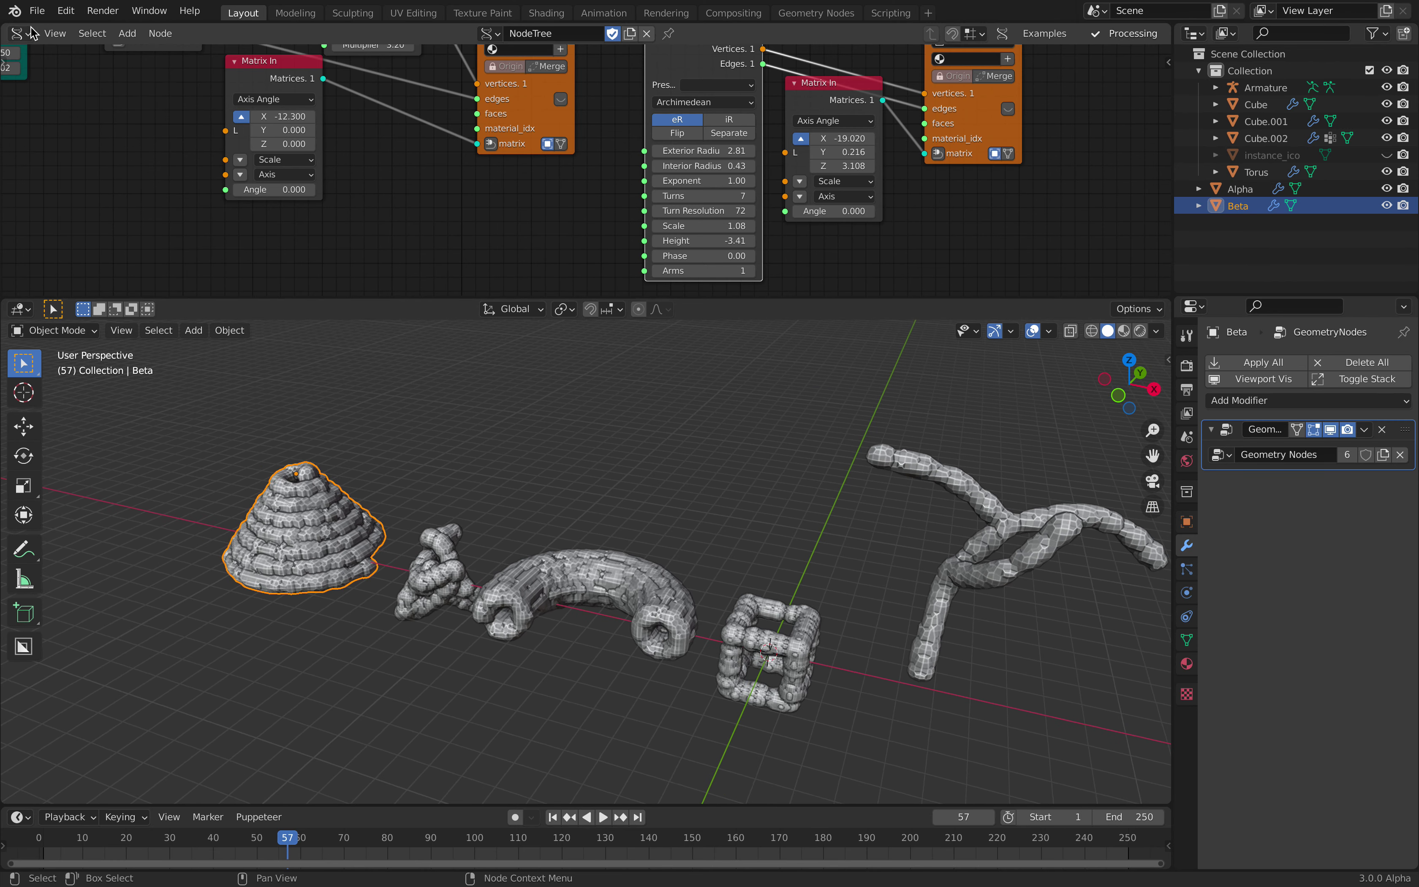
# Open the splash screen to check the Blender version, and close it again
pyautogui.click(14, 11)
pyautogui.click(35, 30)
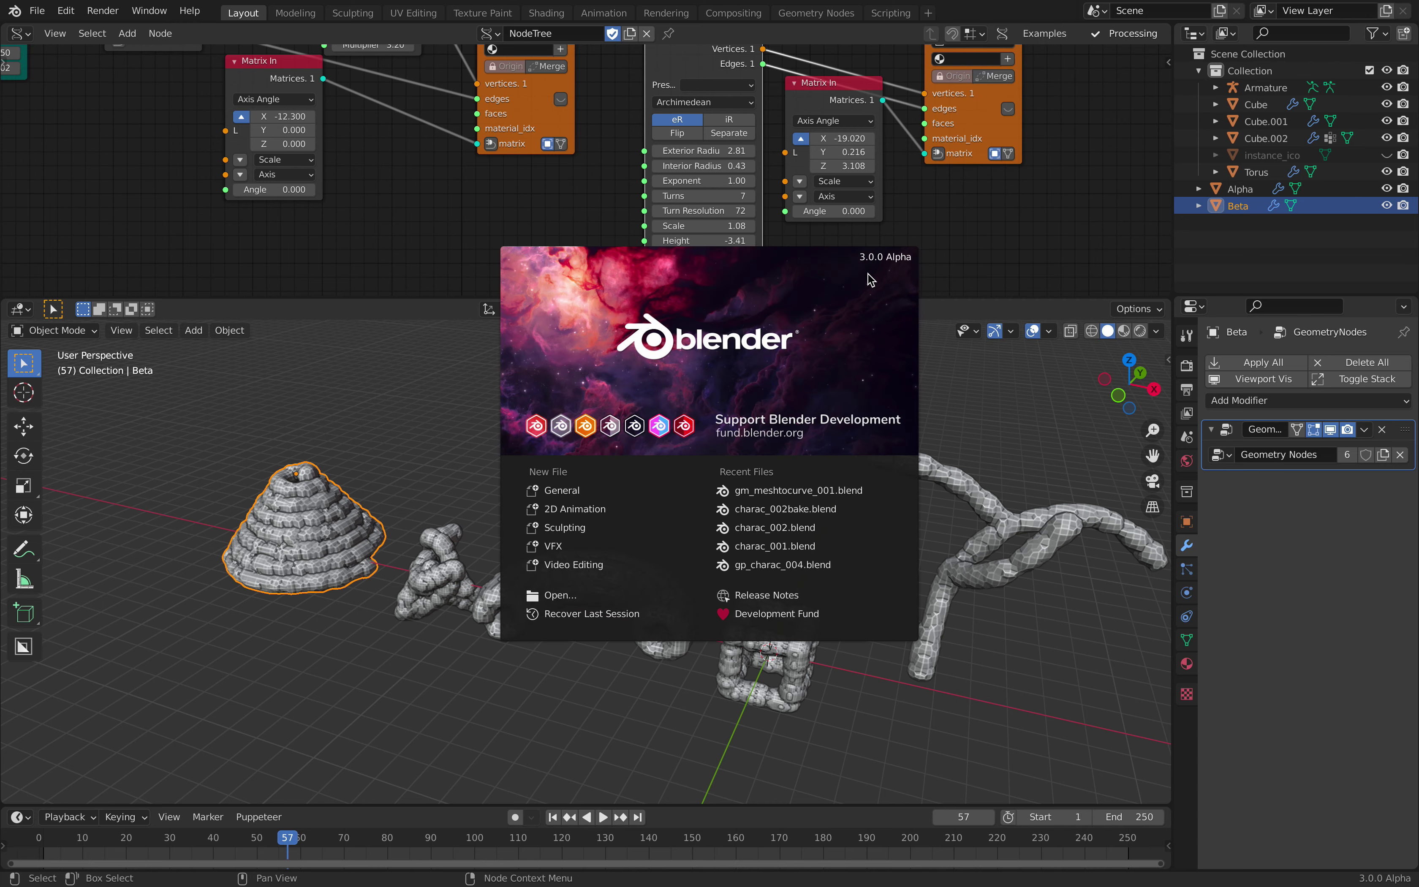
pyautogui.click(1016, 450)
pyautogui.moveTo(966, 460); pyautogui.dragTo(1082, 356, button='middle')
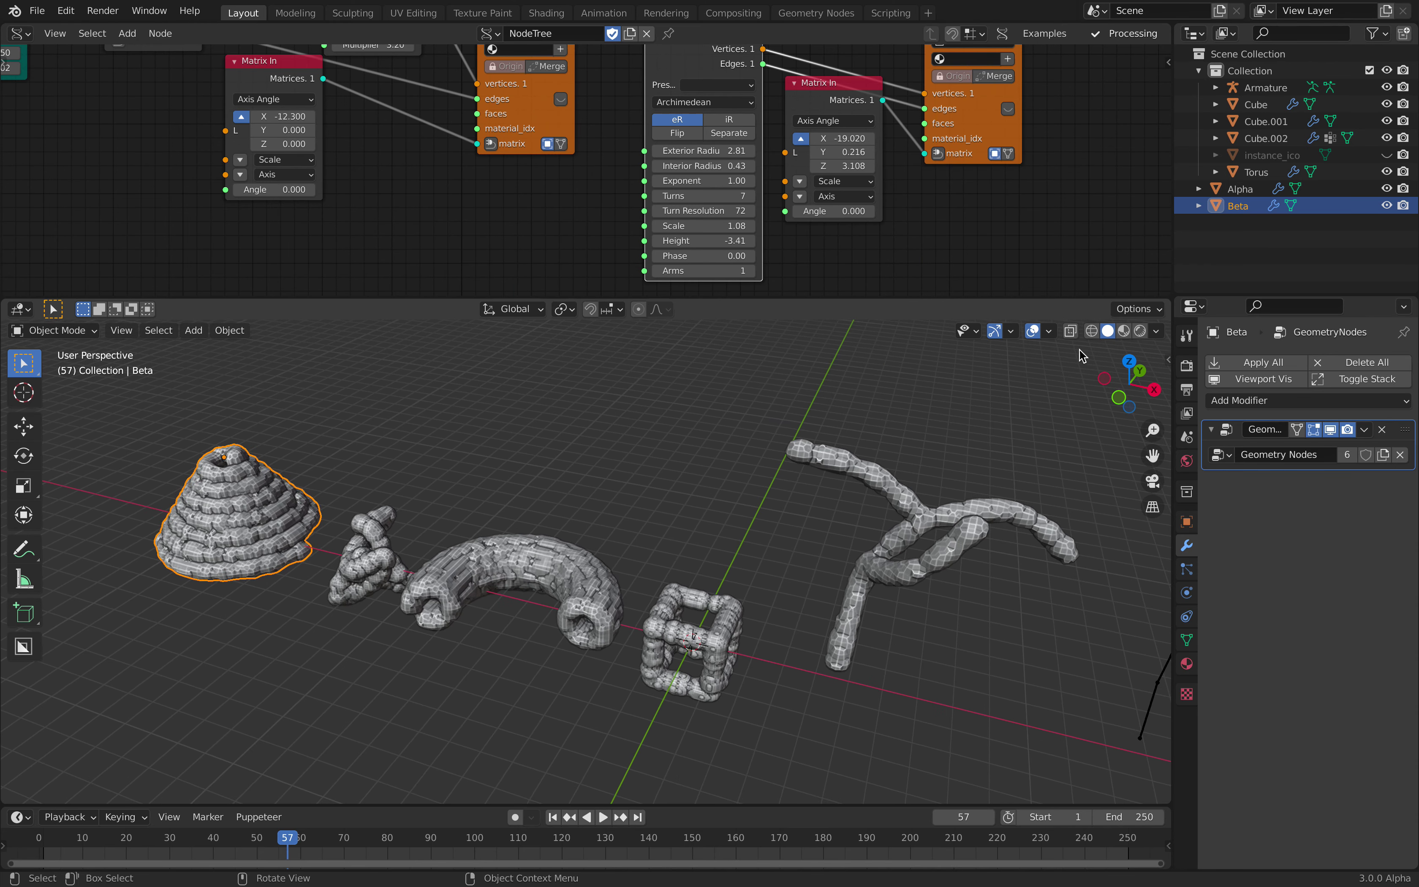
# Enlarge the outliner and the node editor so that the whole node tree fits, and save the file
pyautogui.moveTo(1149, 297); pyautogui.dragTo(1198, 322)
pyautogui.moveTo(909, 342); pyautogui.dragTo(913, 274, button='middle')
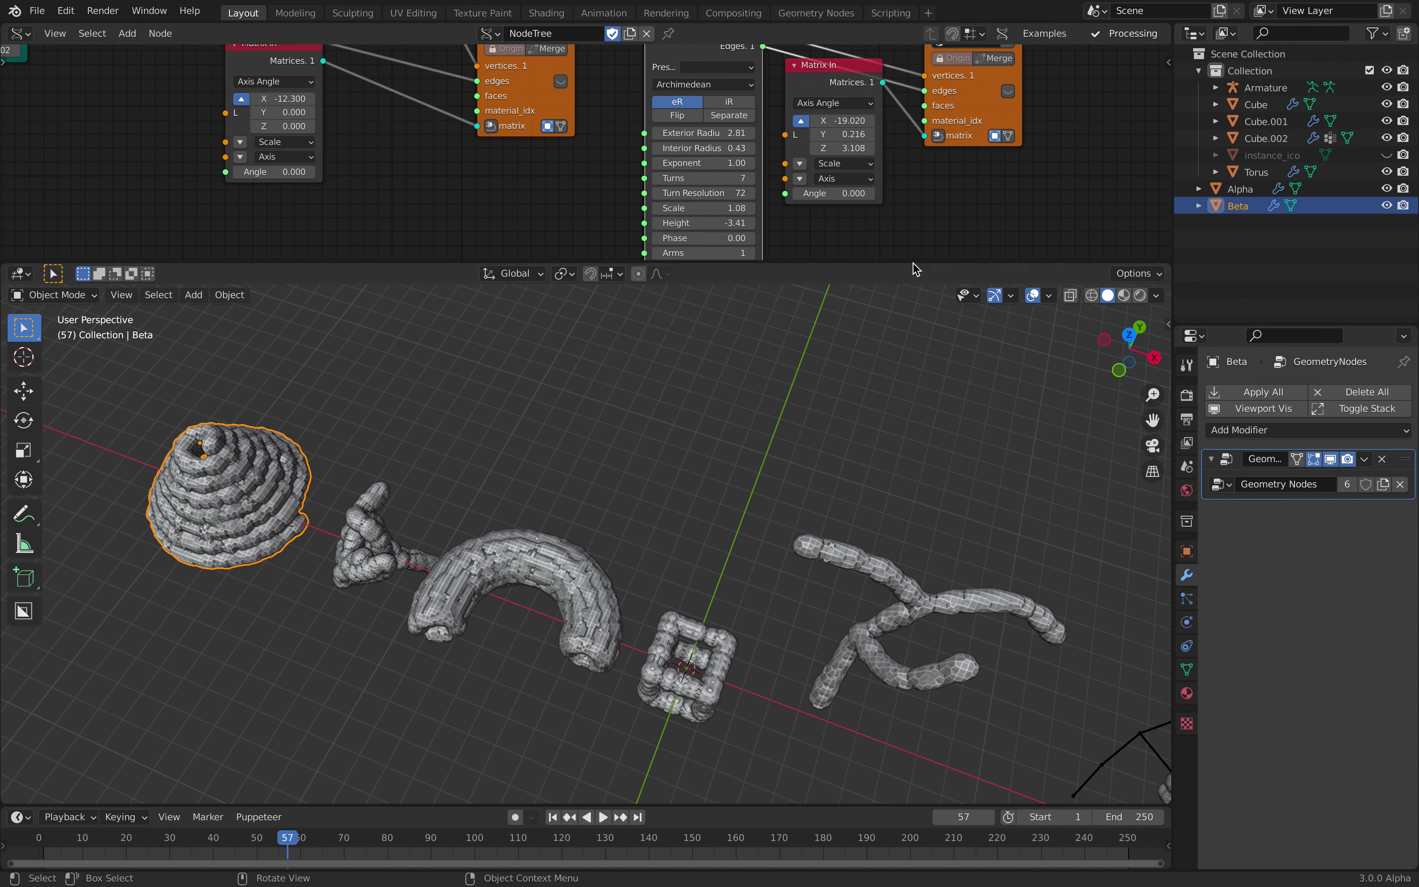
pyautogui.moveTo(917, 265); pyautogui.dragTo(915, 367)
pyautogui.scroll(-4, 581, 259)
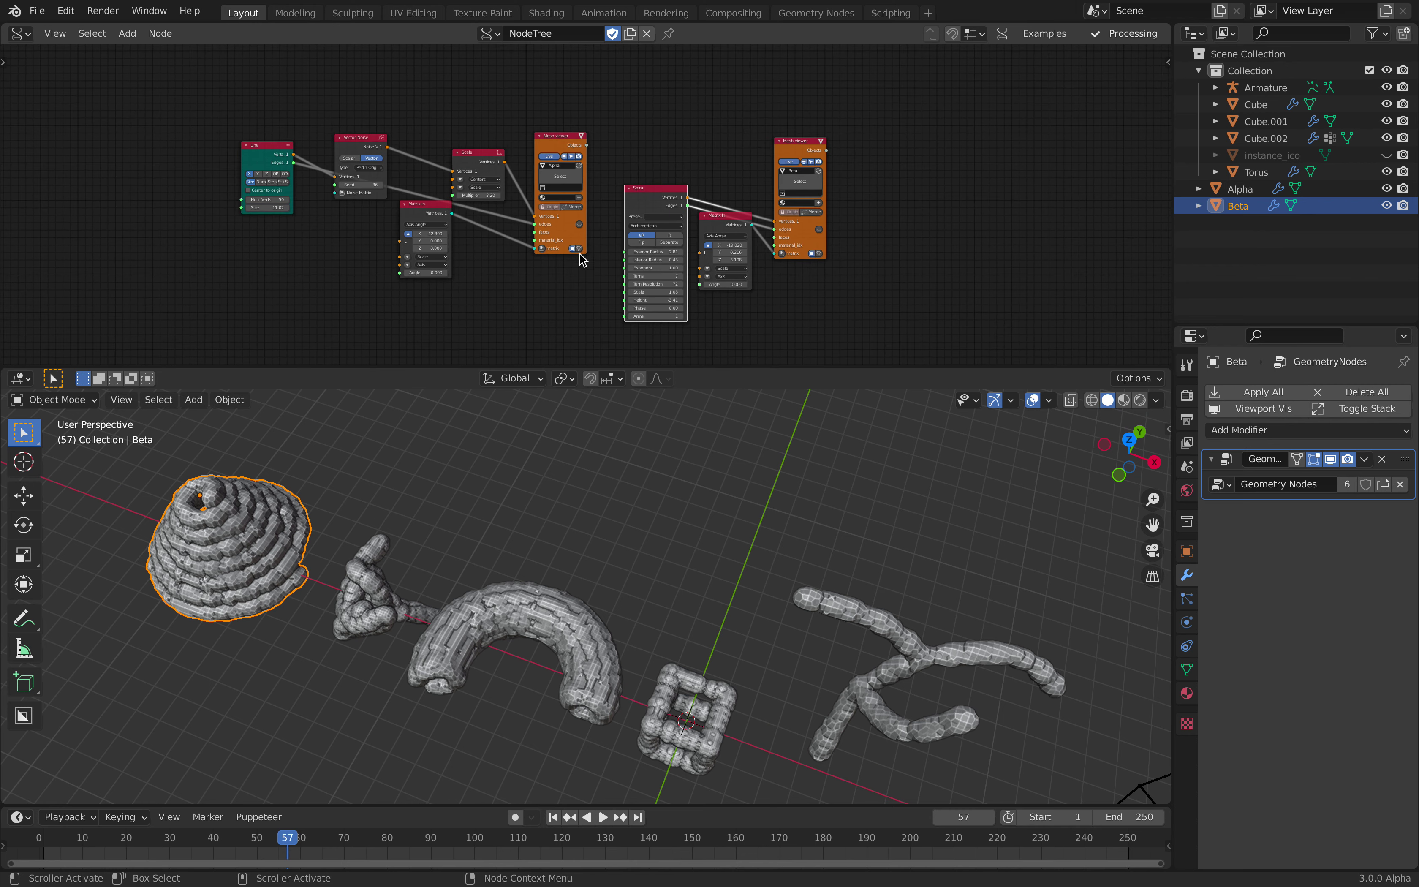
pyautogui.hotkey('ctrl', 's')
pyautogui.moveTo(572, 493); pyautogui.dragTo(423, 549, button='middle')
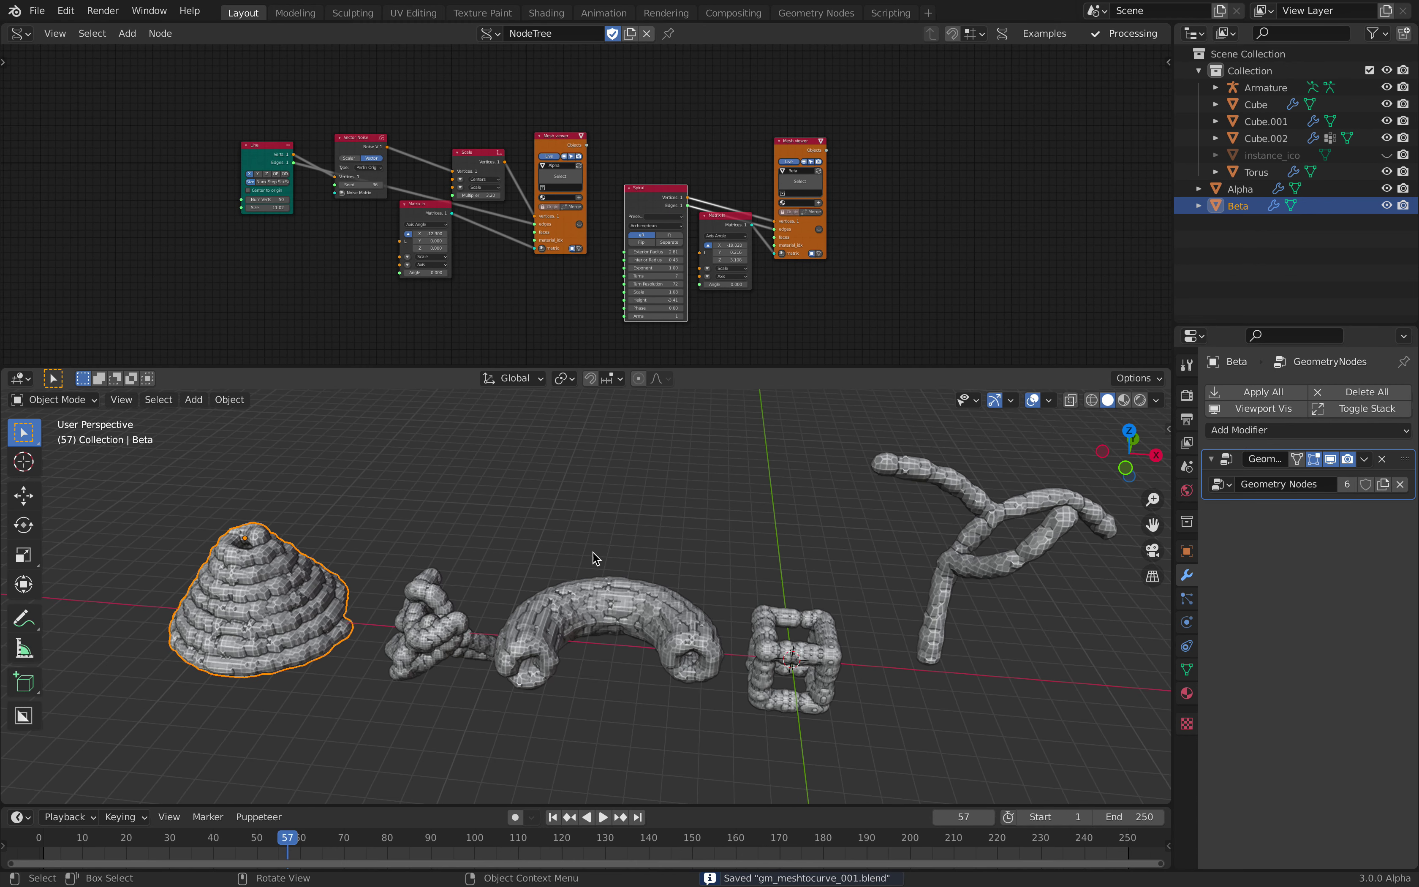
pyautogui.moveTo(667, 513); pyautogui.dragTo(423, 600, button='middle')
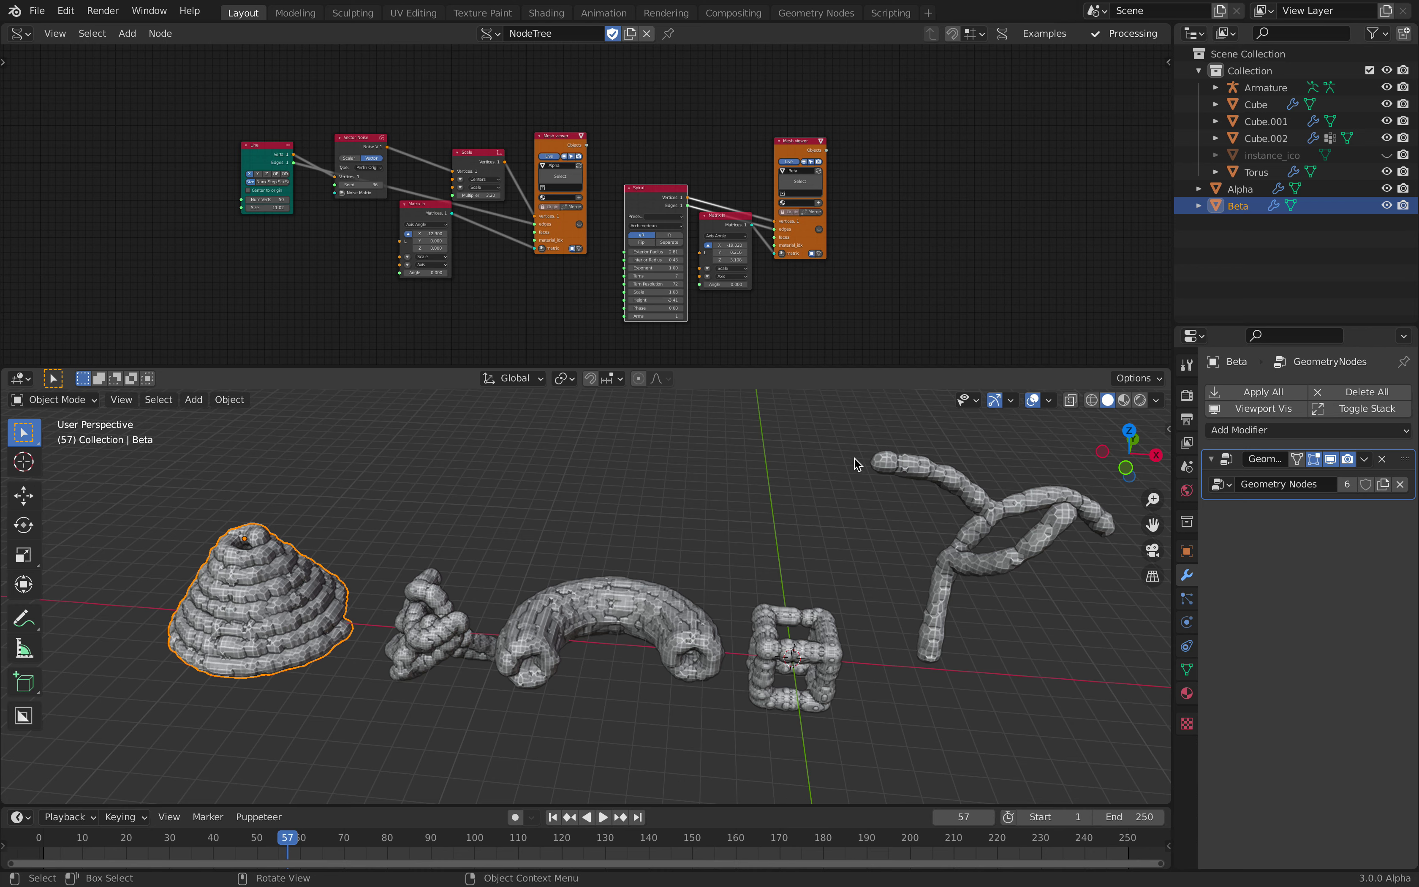
# Set the Vector Noise node's Seed to 180
pyautogui.moveTo(240, 583); pyautogui.dragTo(431, 526, button='middle')
pyautogui.scroll(3, 475, 247)
pyautogui.scroll(1, 402, 218)
pyautogui.moveTo(403, 219); pyautogui.dragTo(473, 219, button='middle')
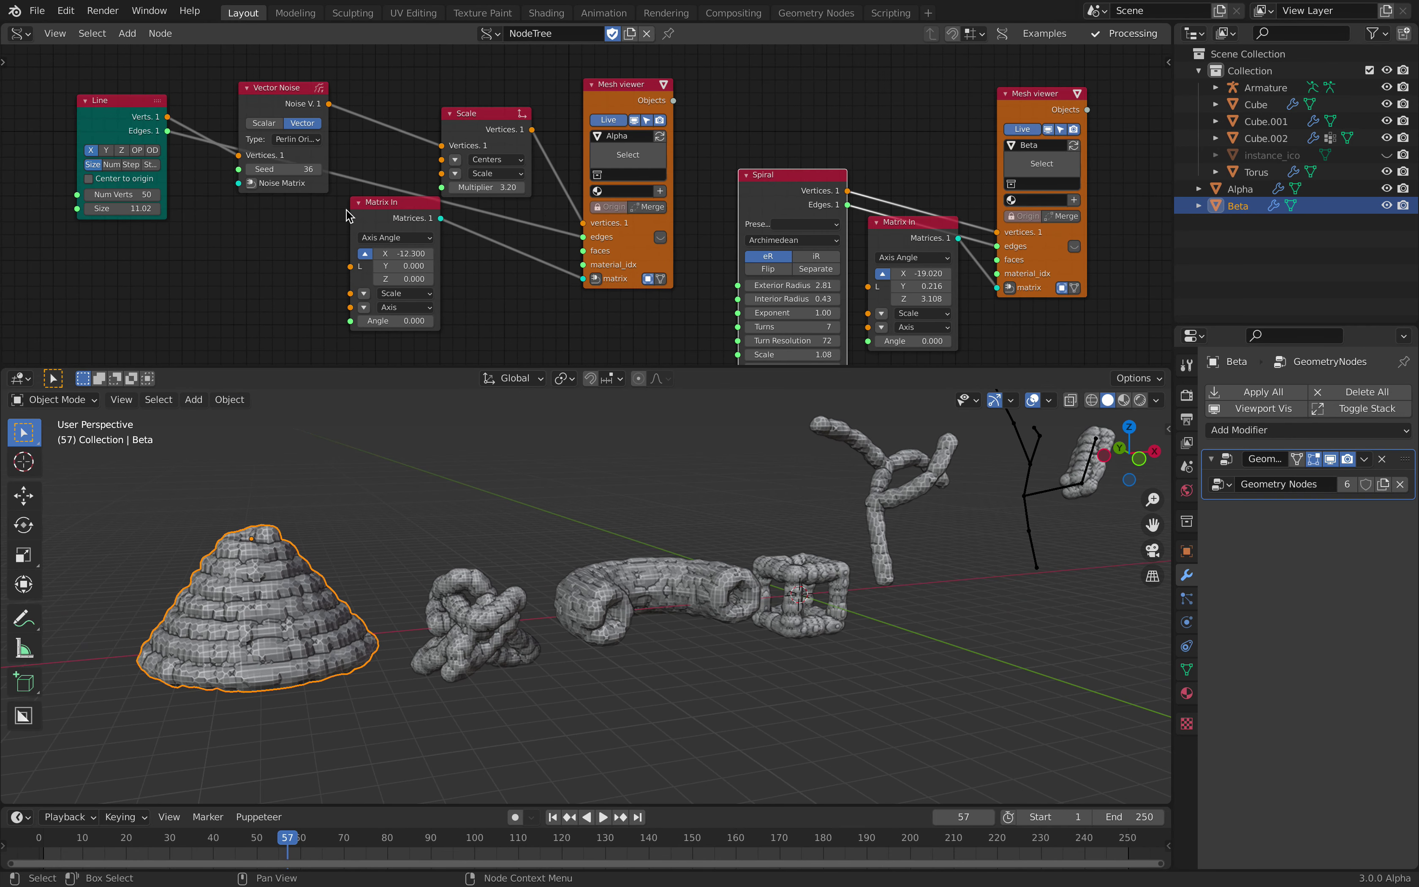
pyautogui.moveTo(284, 170); pyautogui.dragTo(352, 171)
pyautogui.moveTo(352, 514); pyautogui.dragTo(275, 572, button='middle')
# Set the Spiral node's Turn Resolution to 53, Height to -3.65, Exterior Radius to 2.66 and Interior Radius to 0.31, and save the file
pyautogui.scroll(3, 690, 259)
pyautogui.moveTo(690, 259); pyautogui.dragTo(584, 234, button='middle')
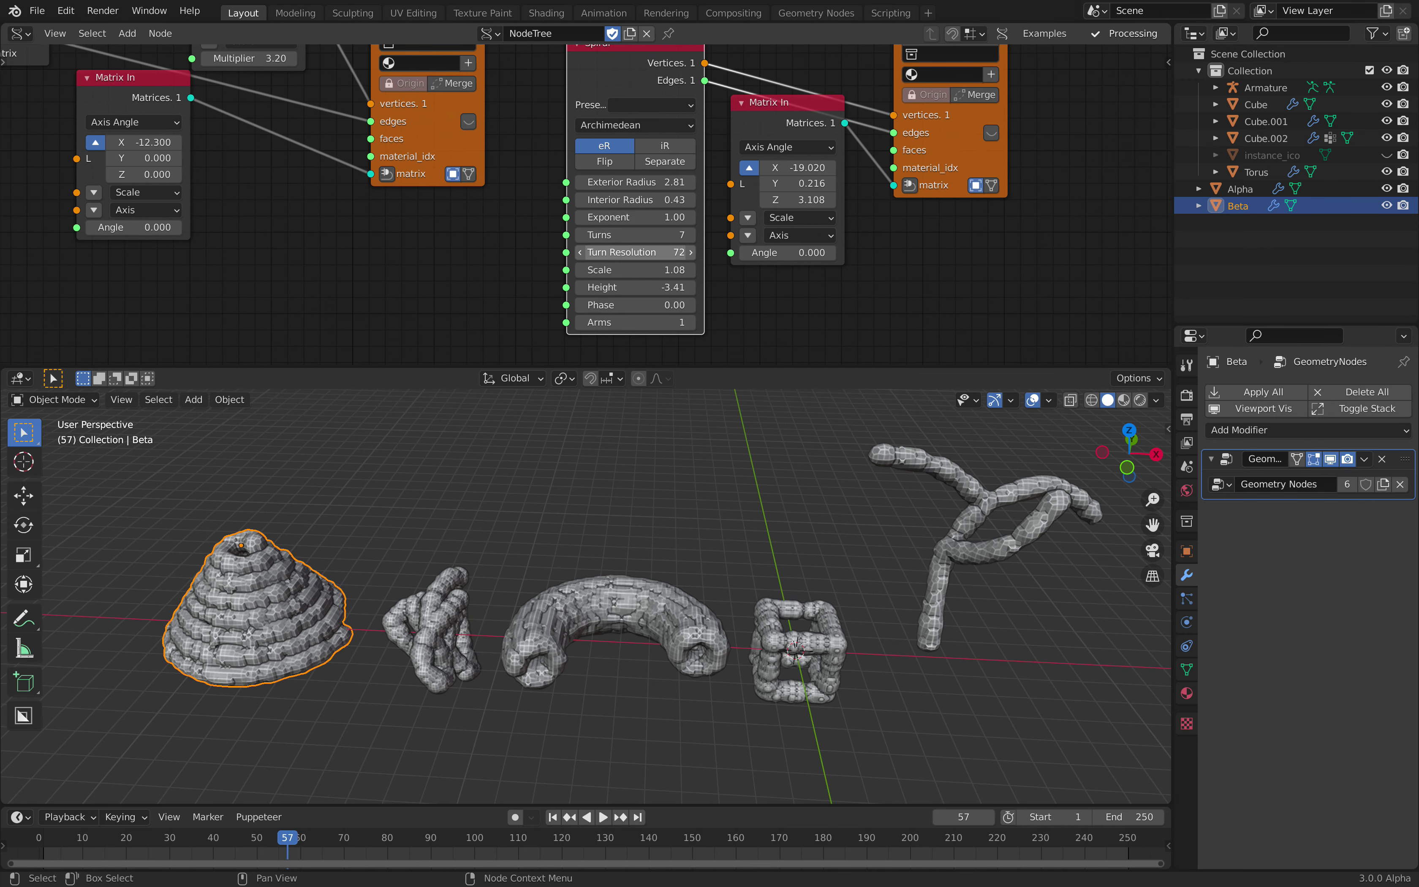
pyautogui.moveTo(630, 252); pyautogui.dragTo(625, 182)
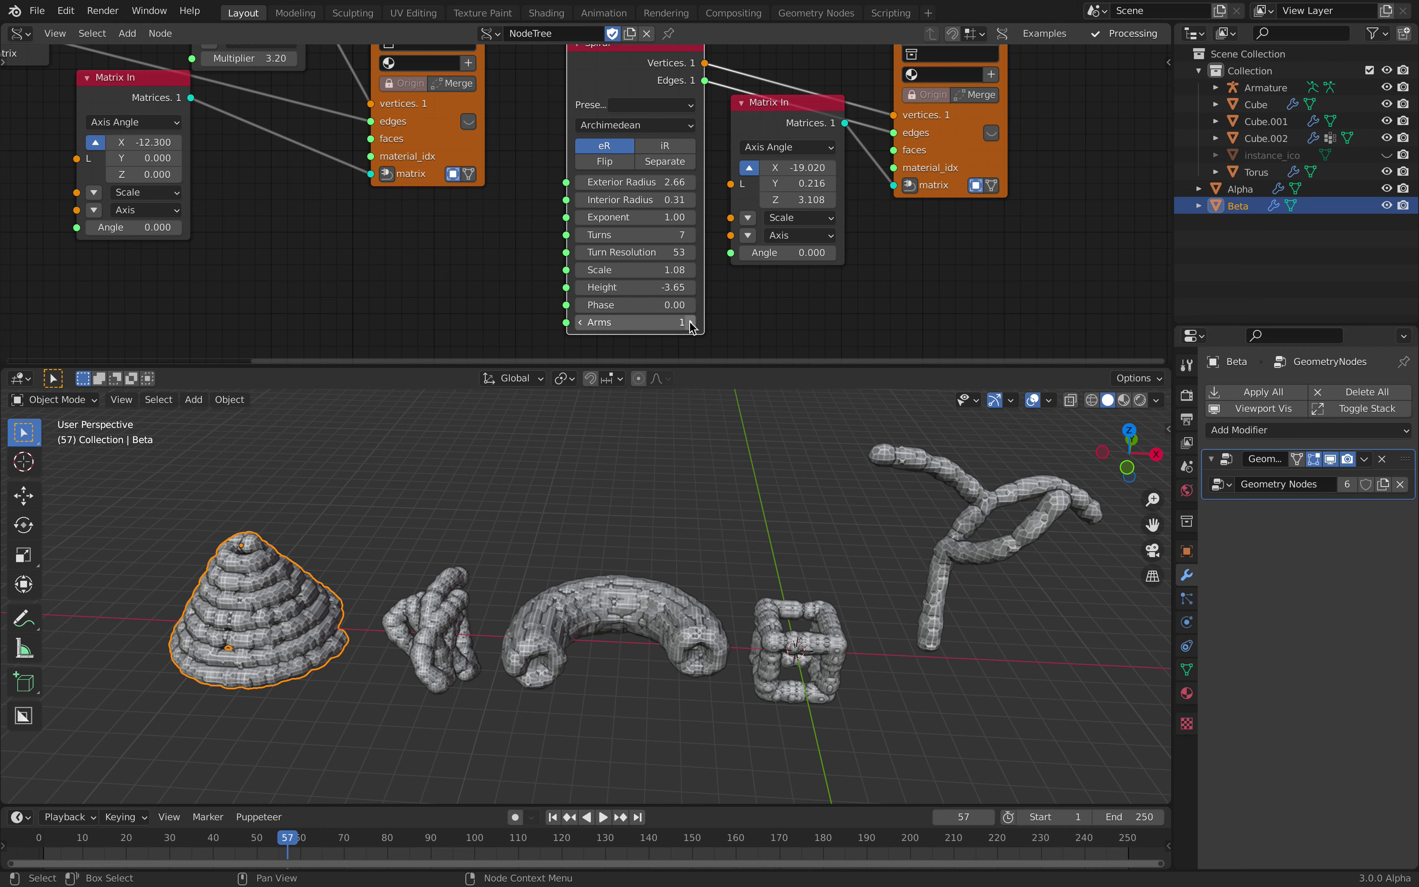
pyautogui.hotkey('ctrl', 's')
pyautogui.scroll(-2, 732, 286)
pyautogui.scroll(-1, 569, 176)
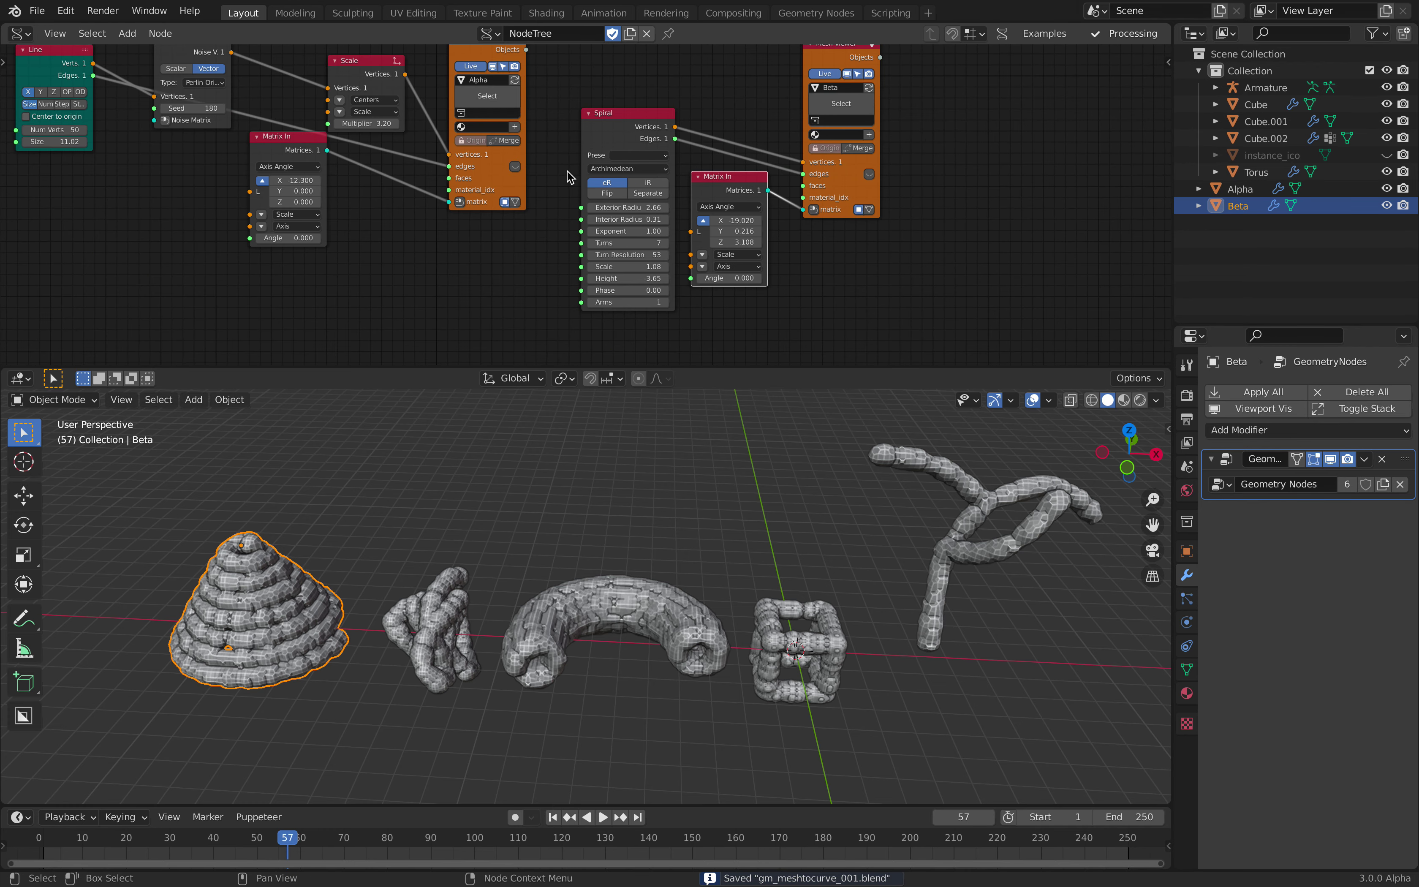
pyautogui.scroll(-1, 733, 230)
pyautogui.scroll(-1, 719, 235)
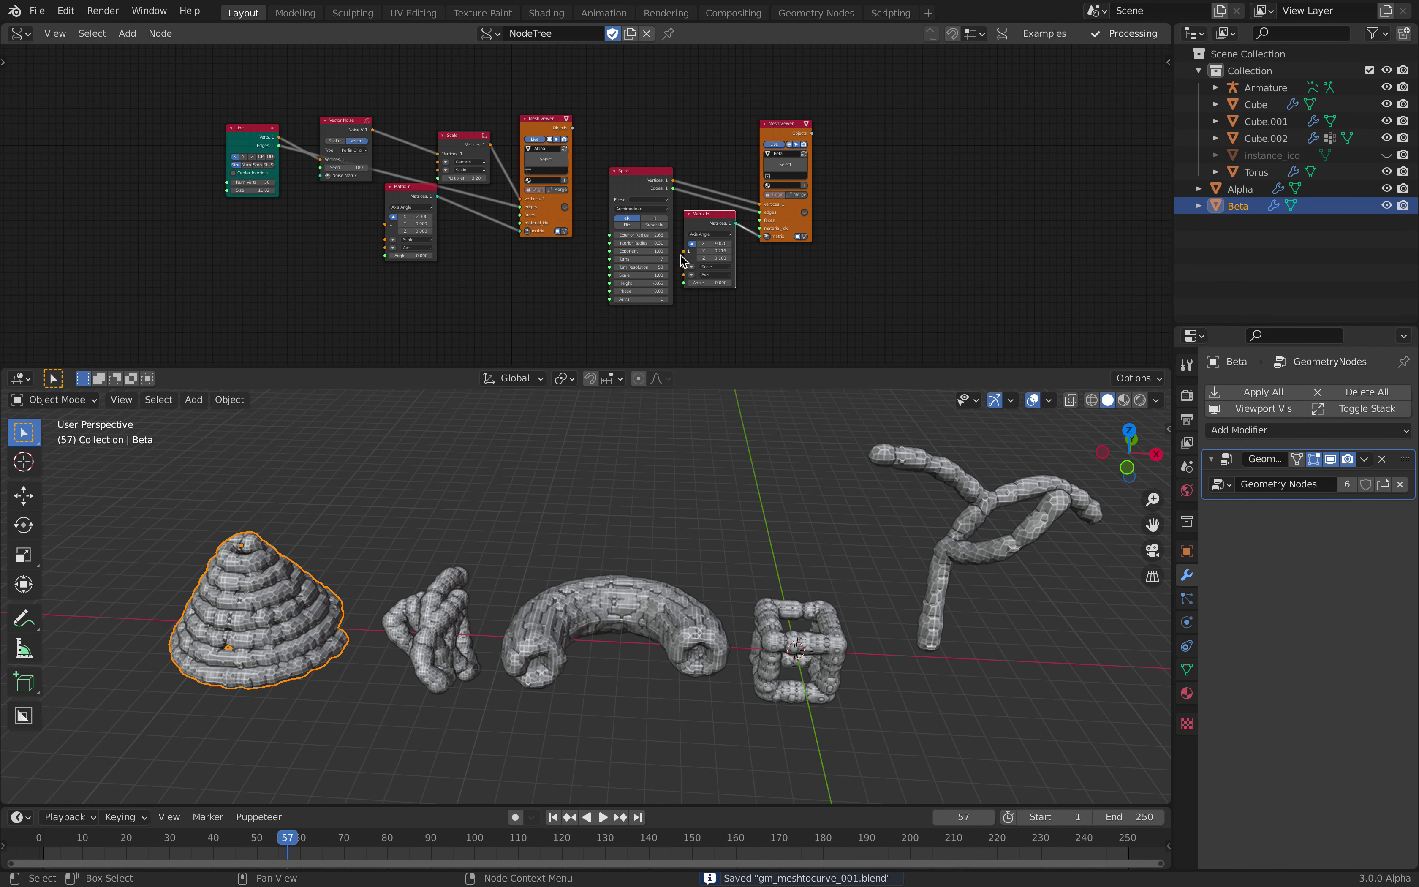